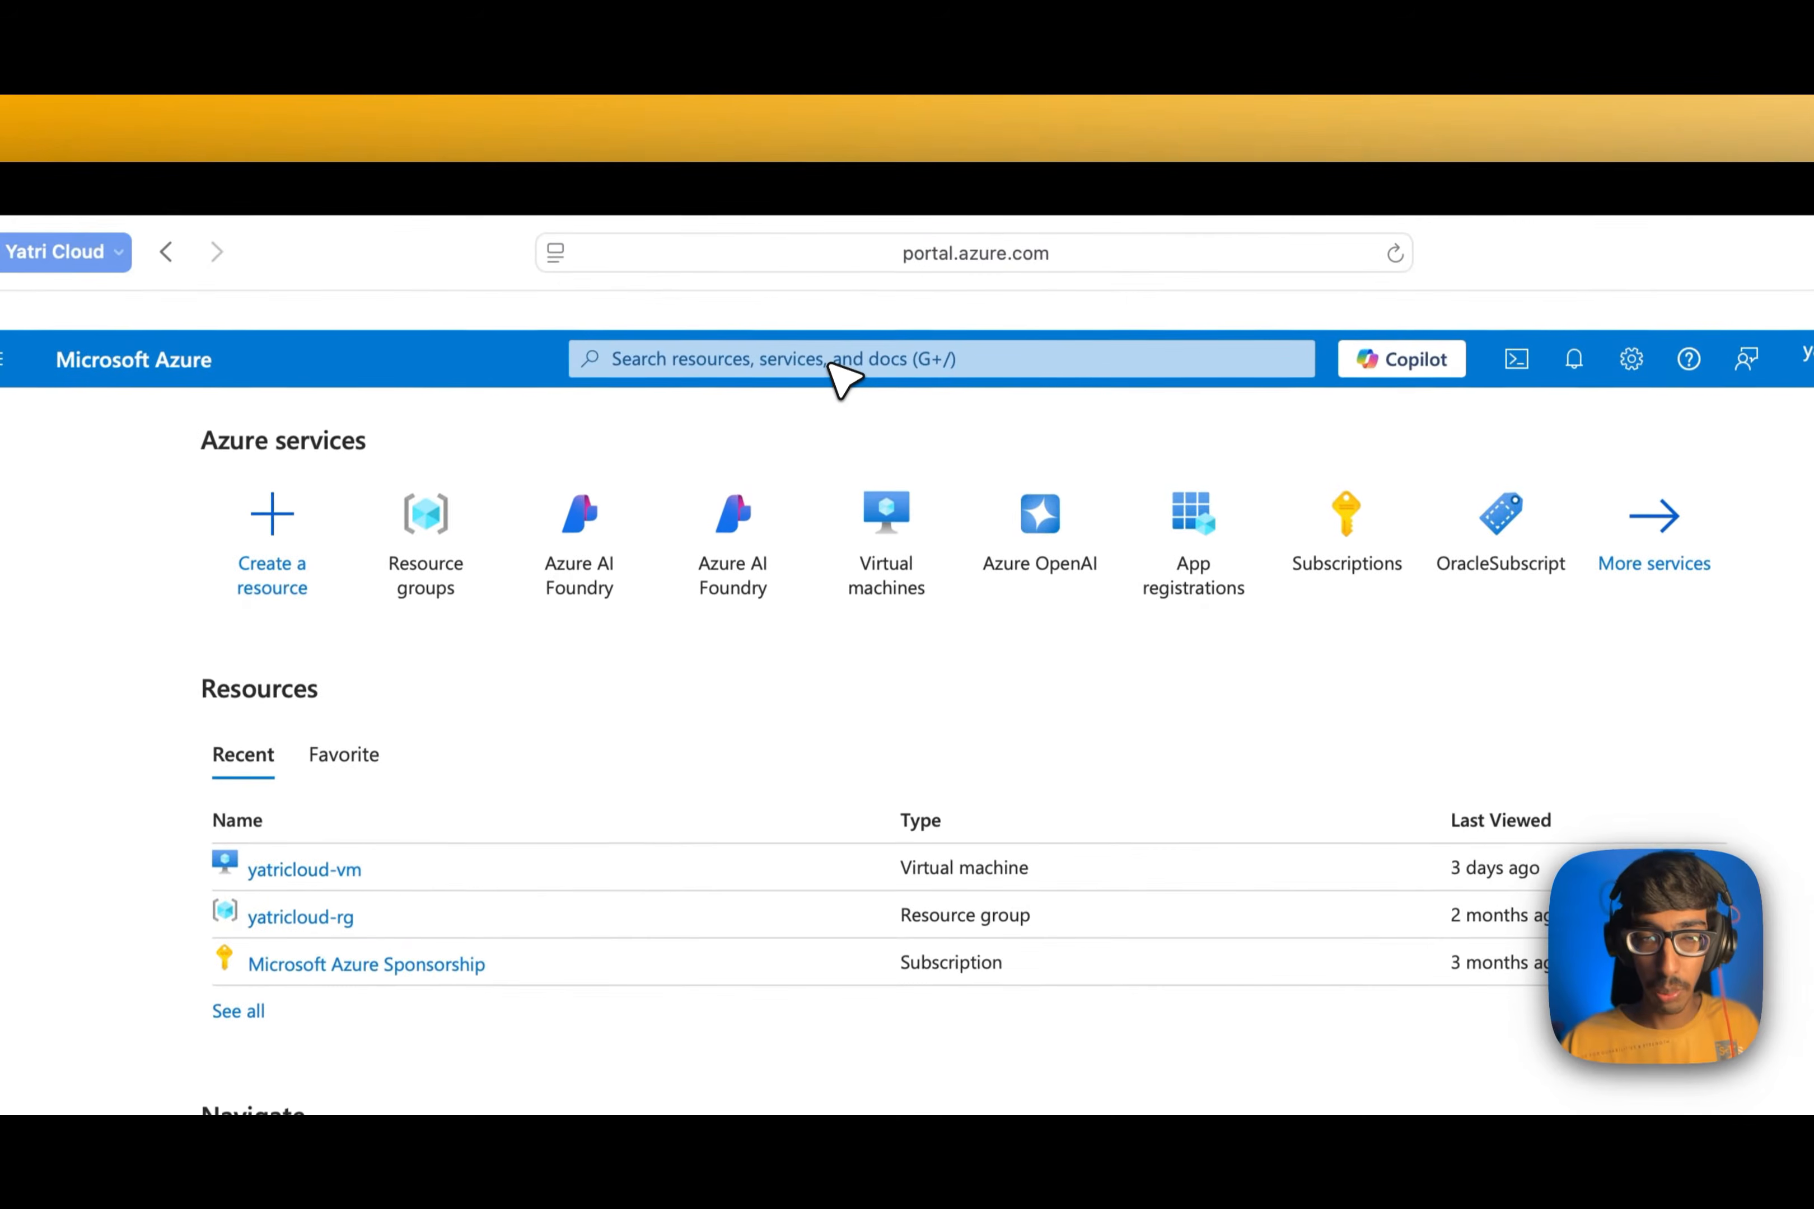
Find the Virtual machines service and start creating a new virtual machine
click(840, 375)
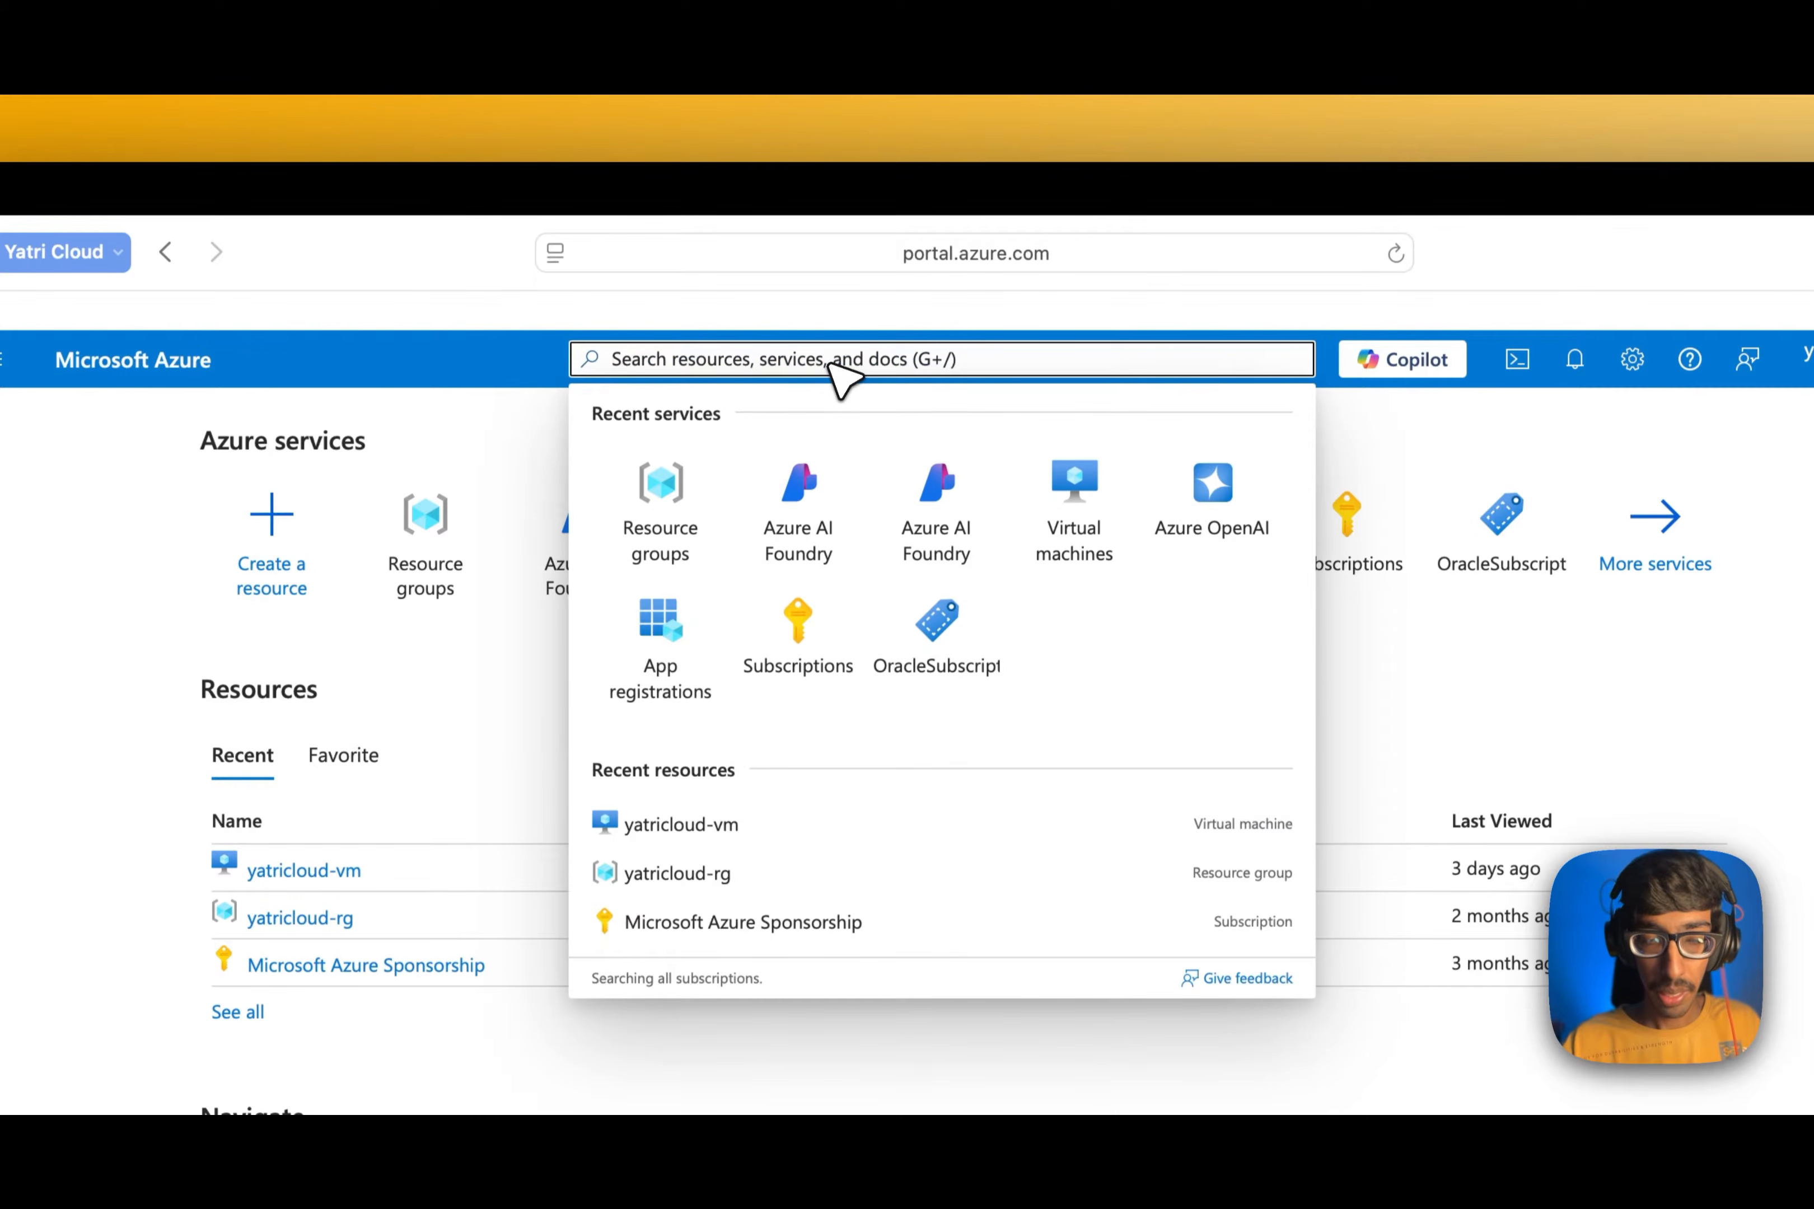
text(Viryual Mach)
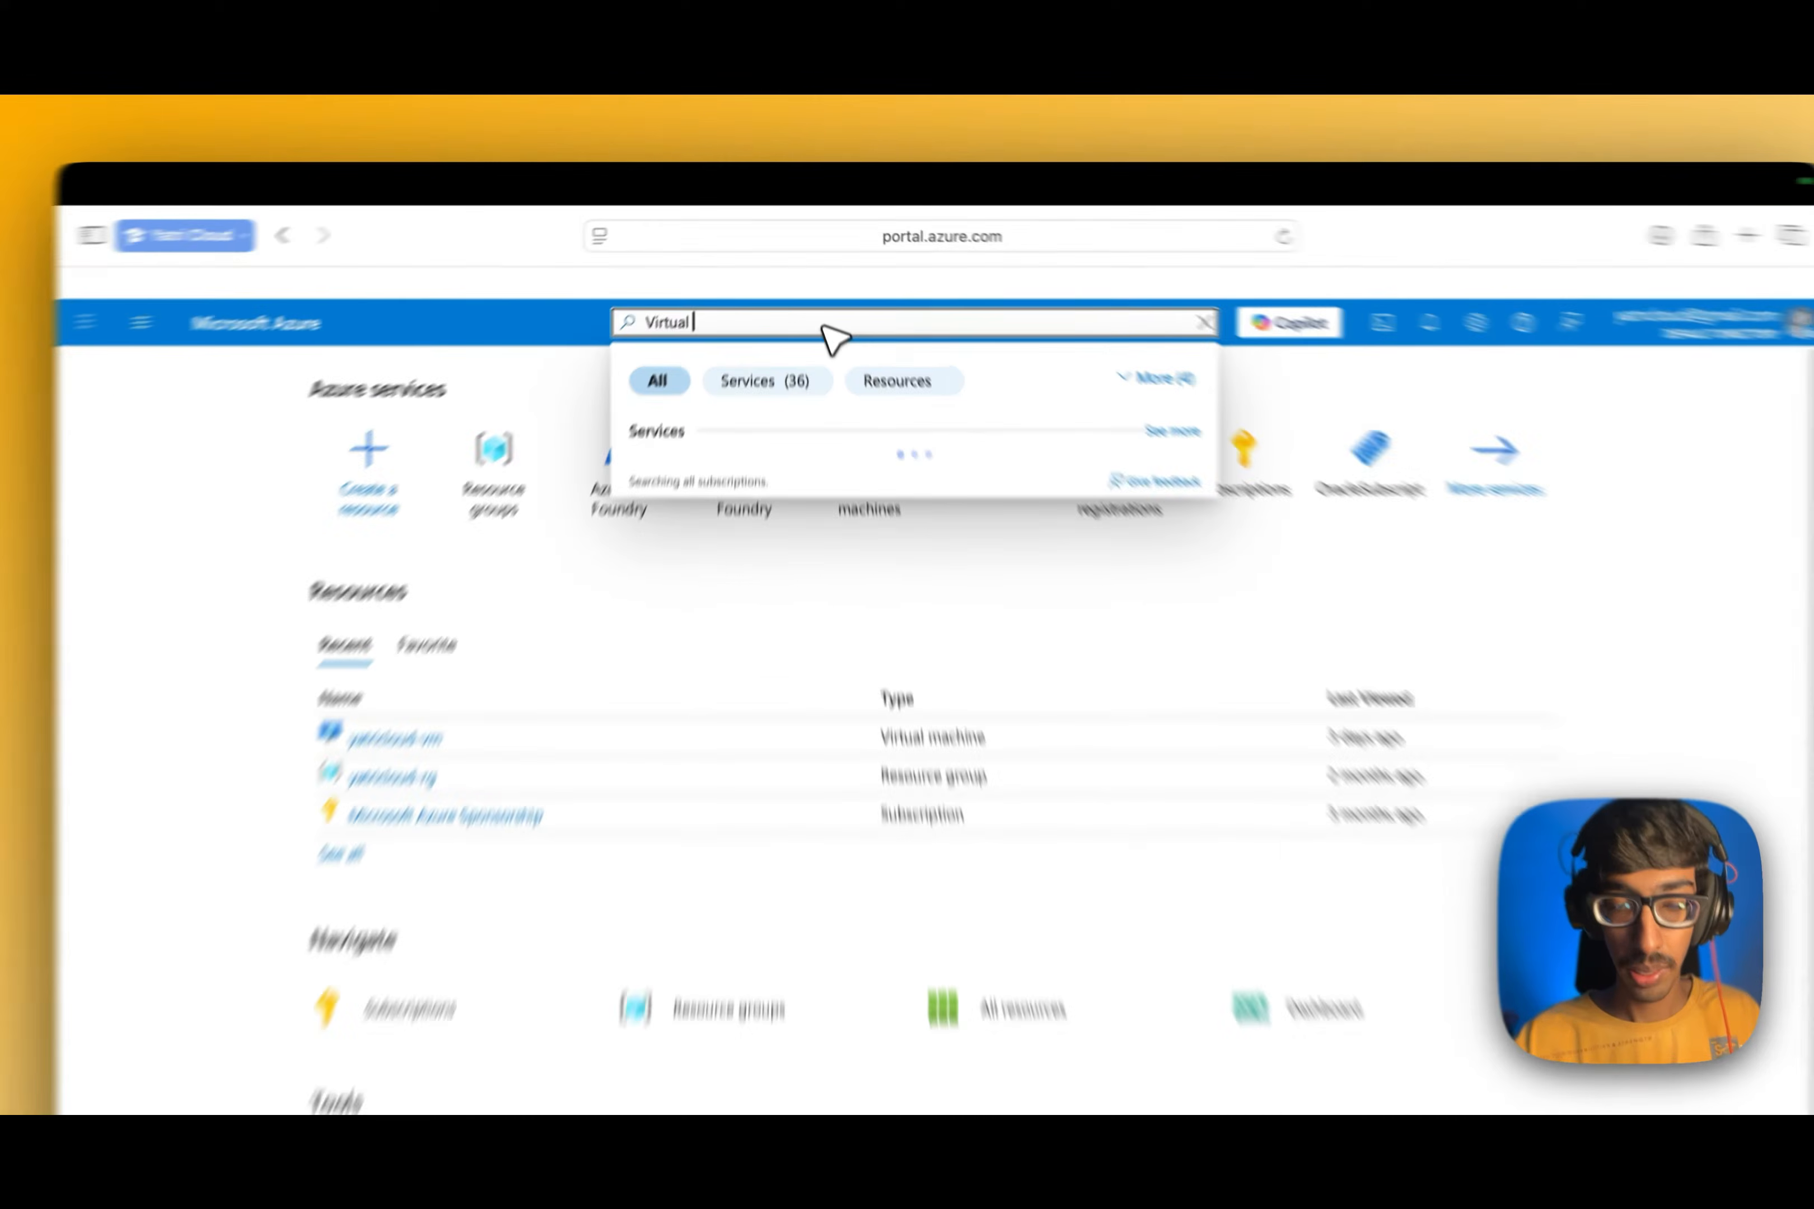
text(ine)
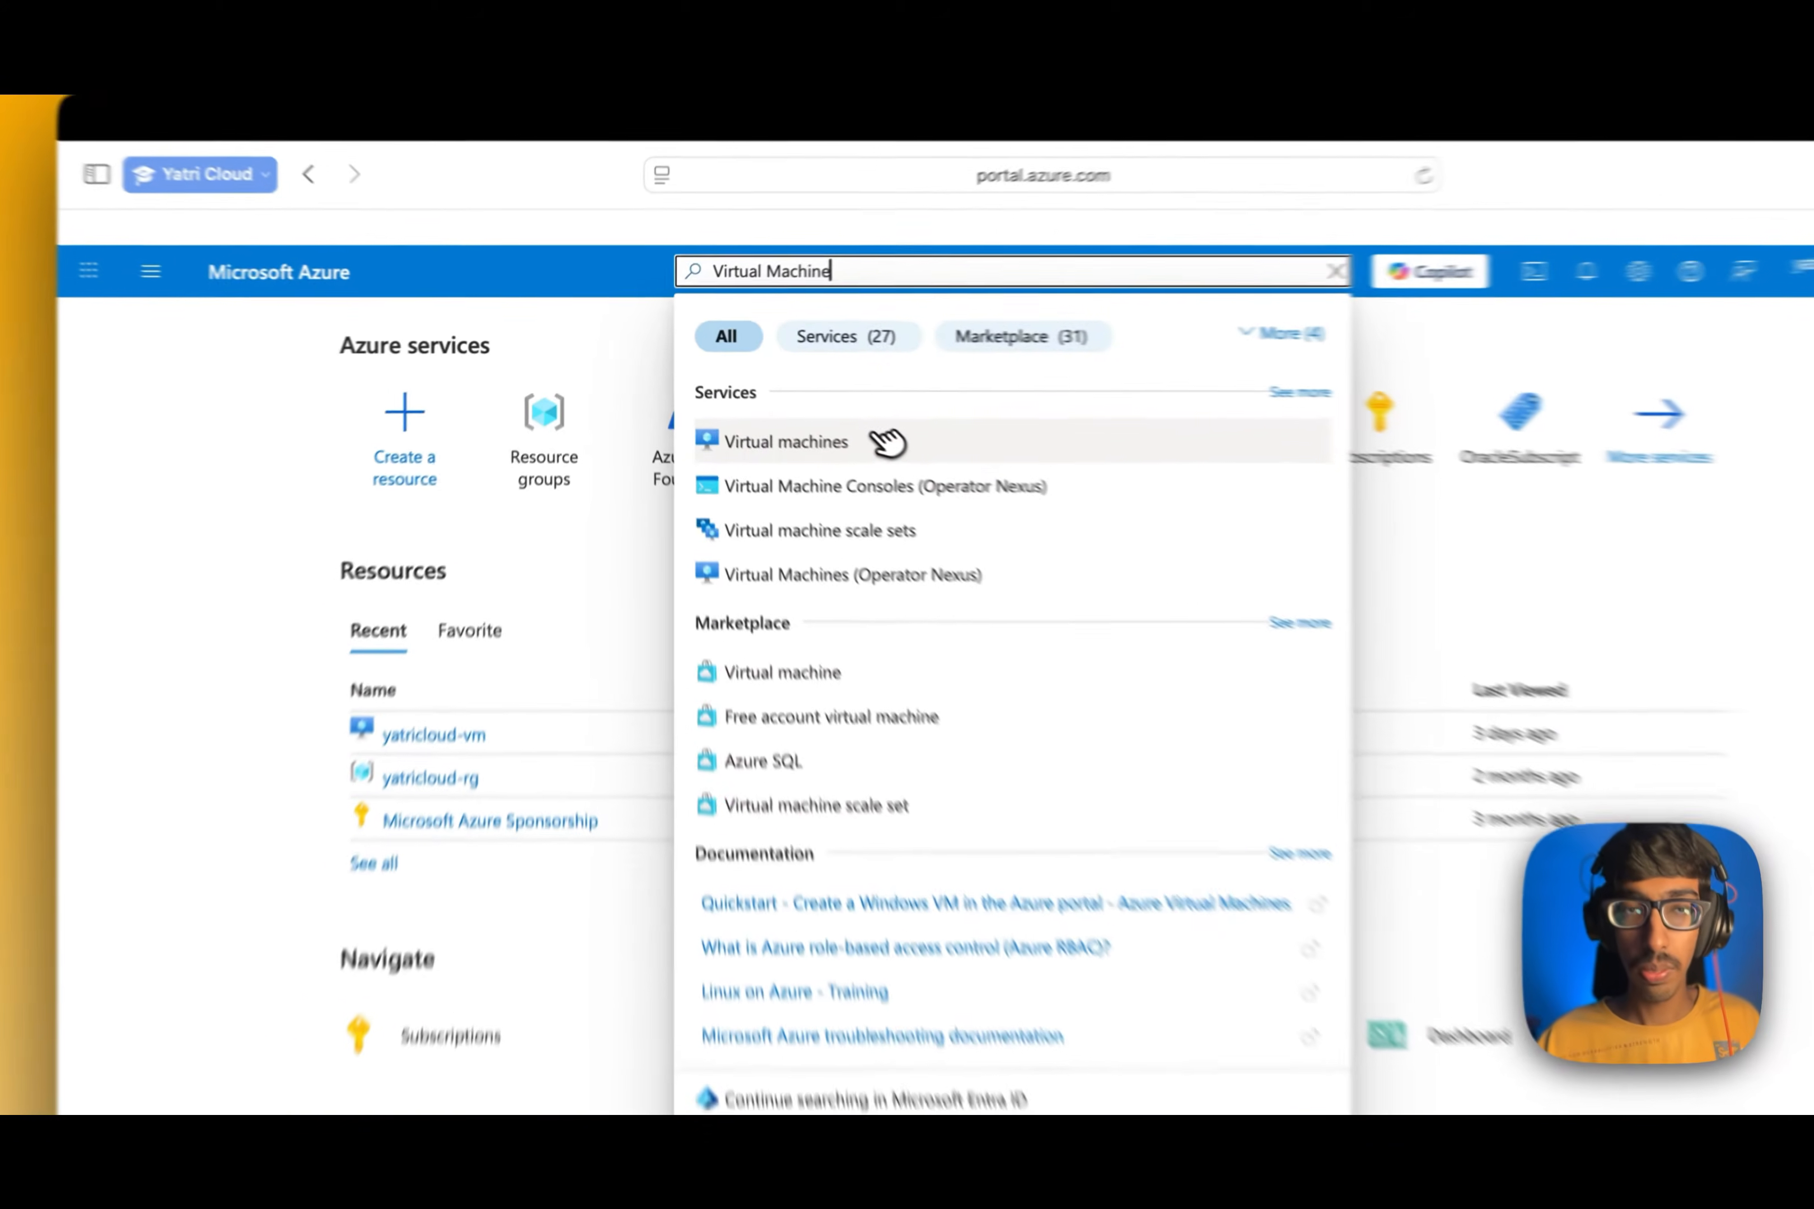
click(886, 442)
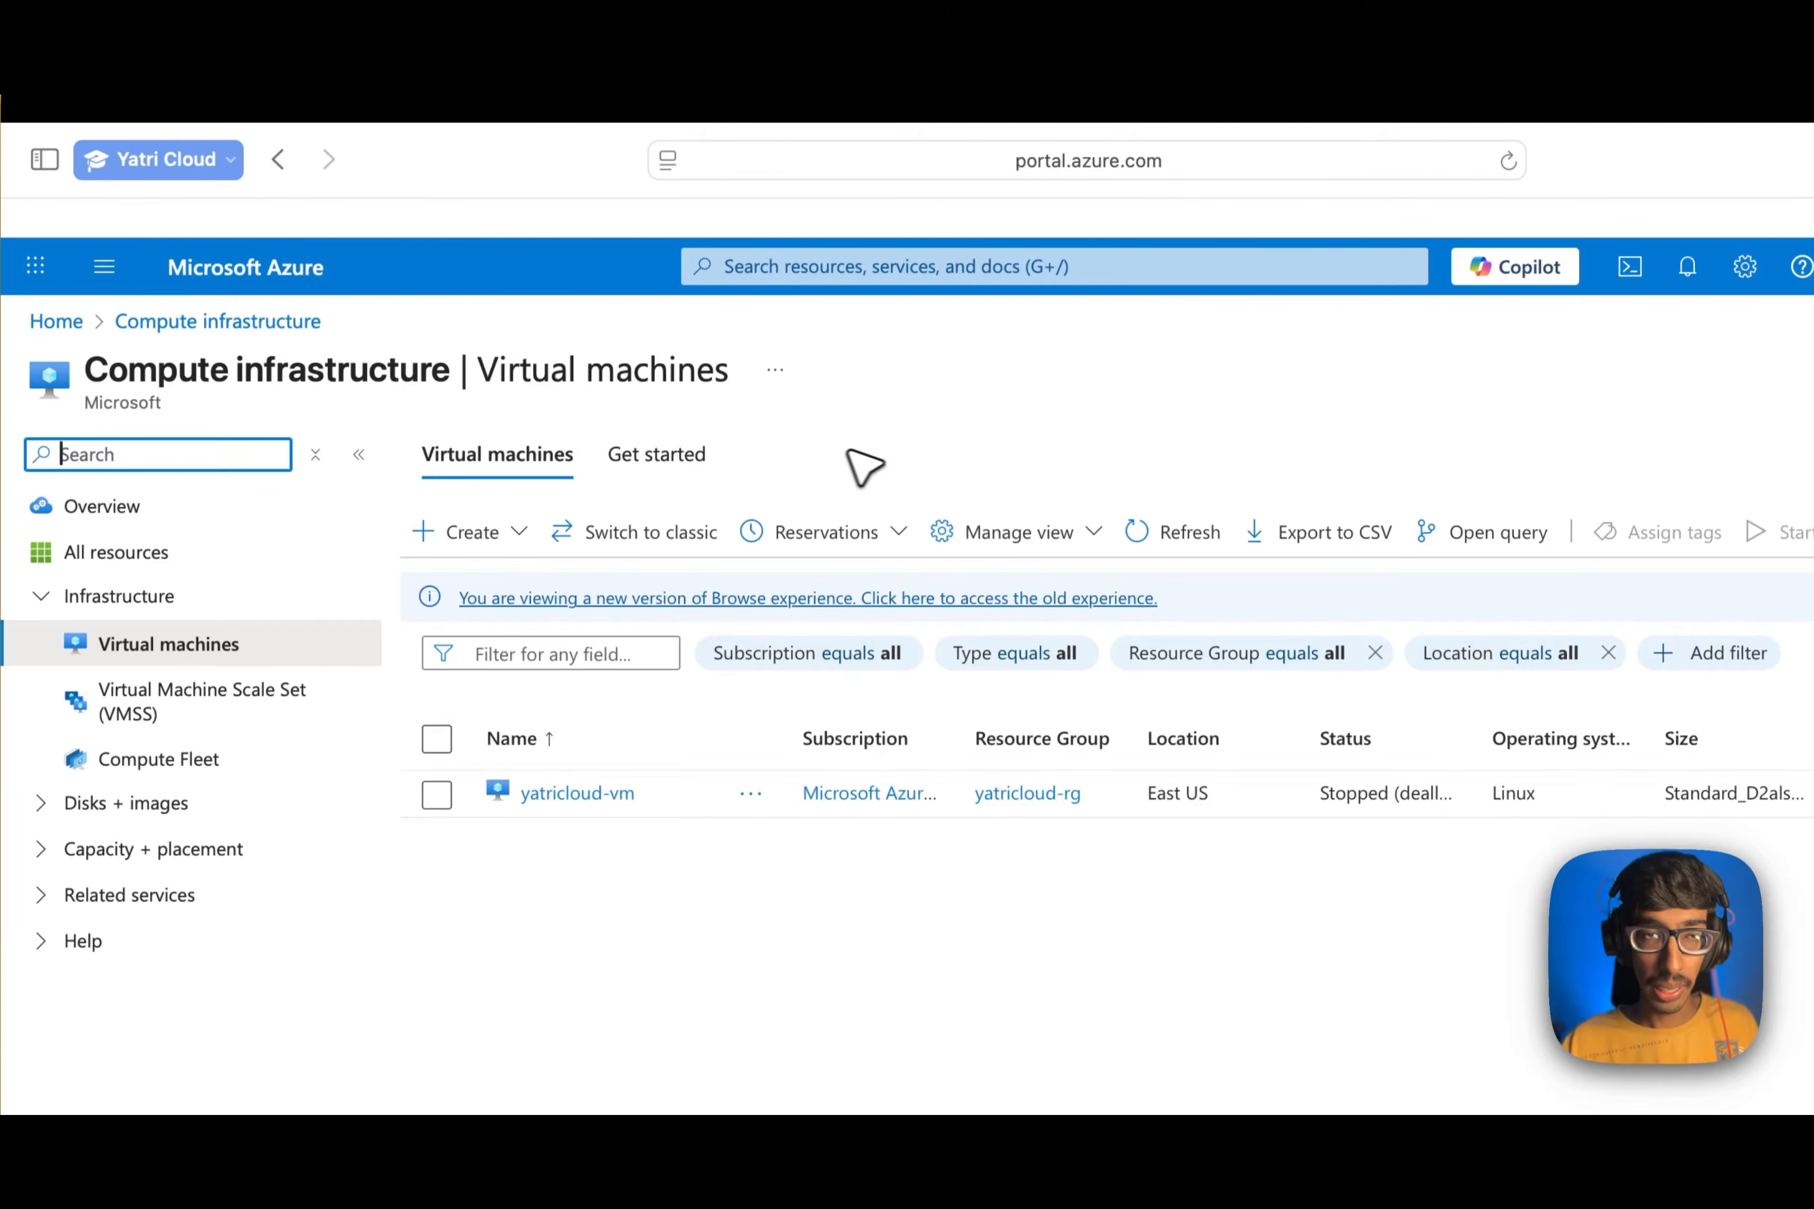
click(511, 539)
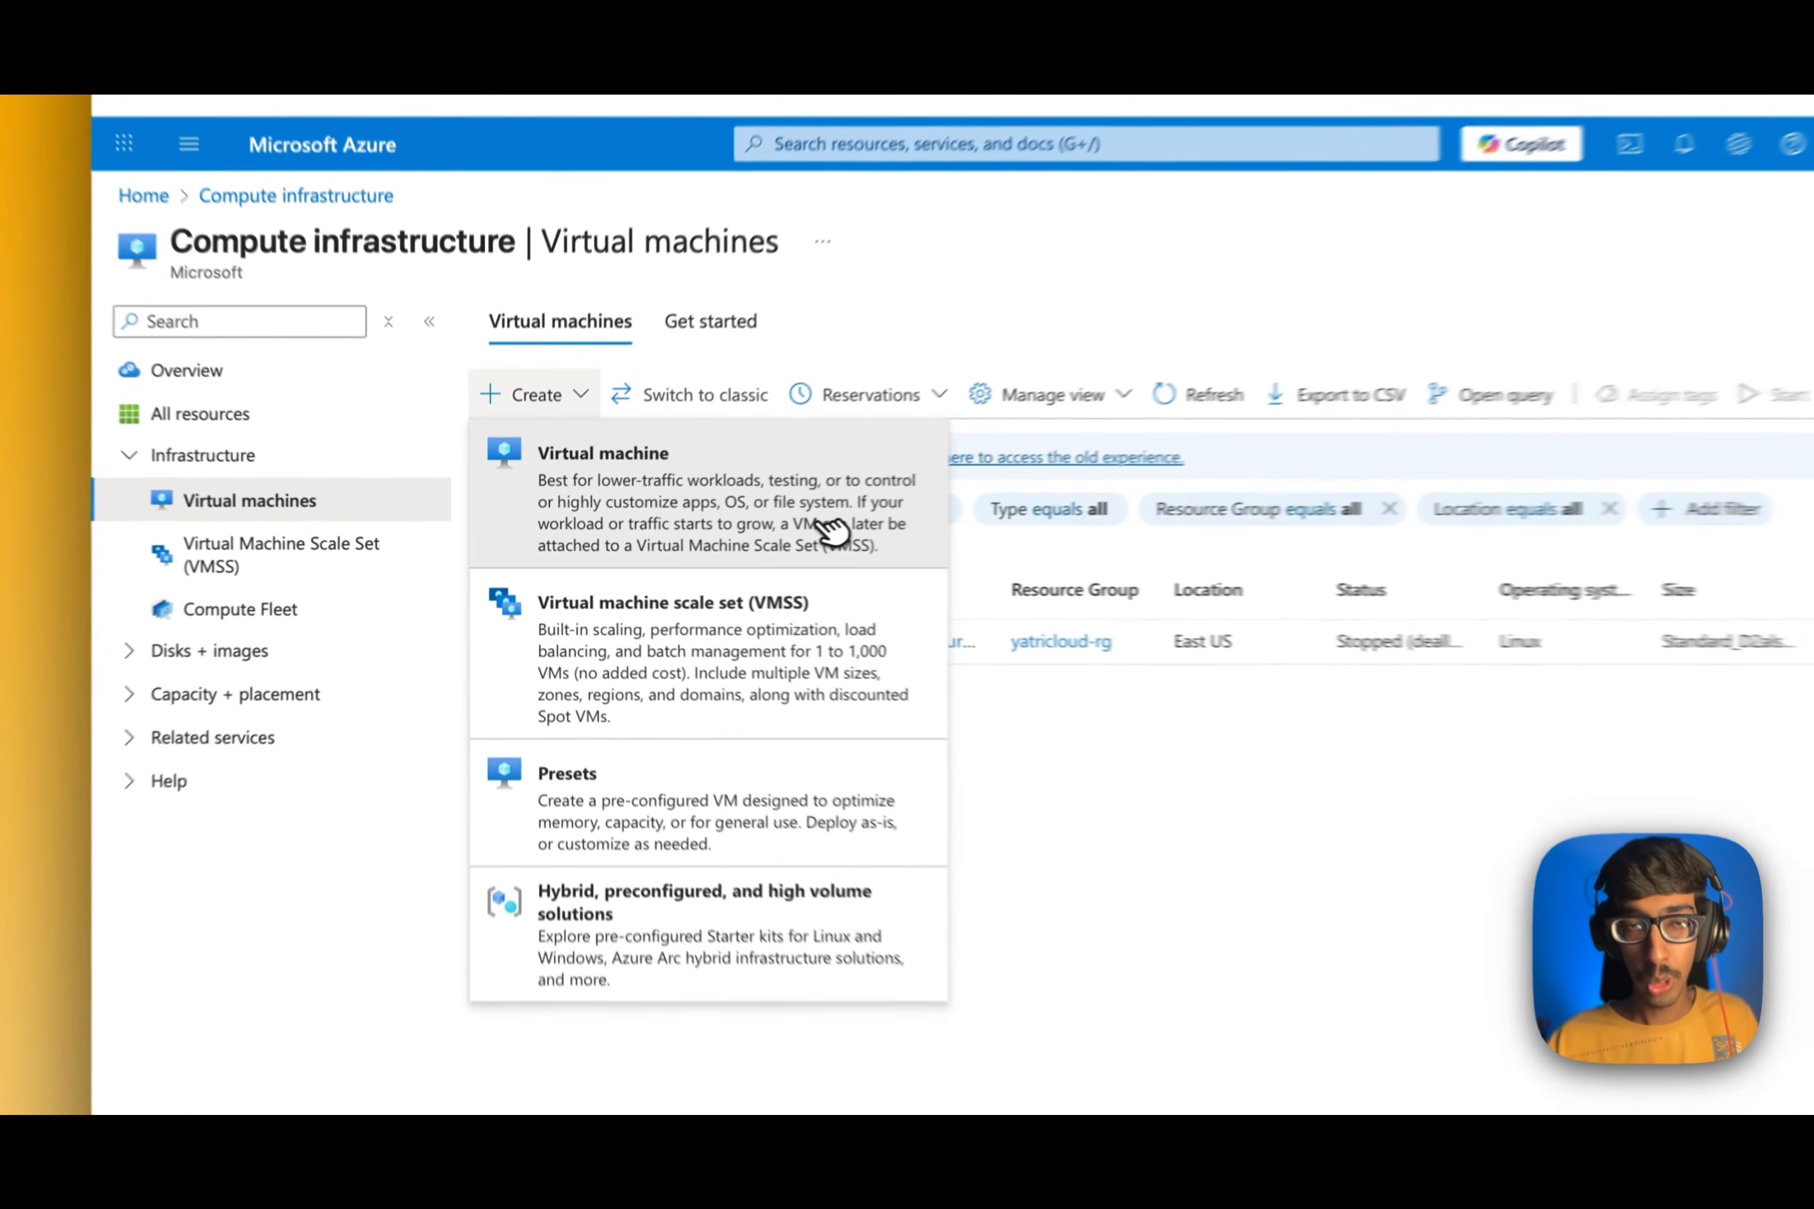
click(833, 531)
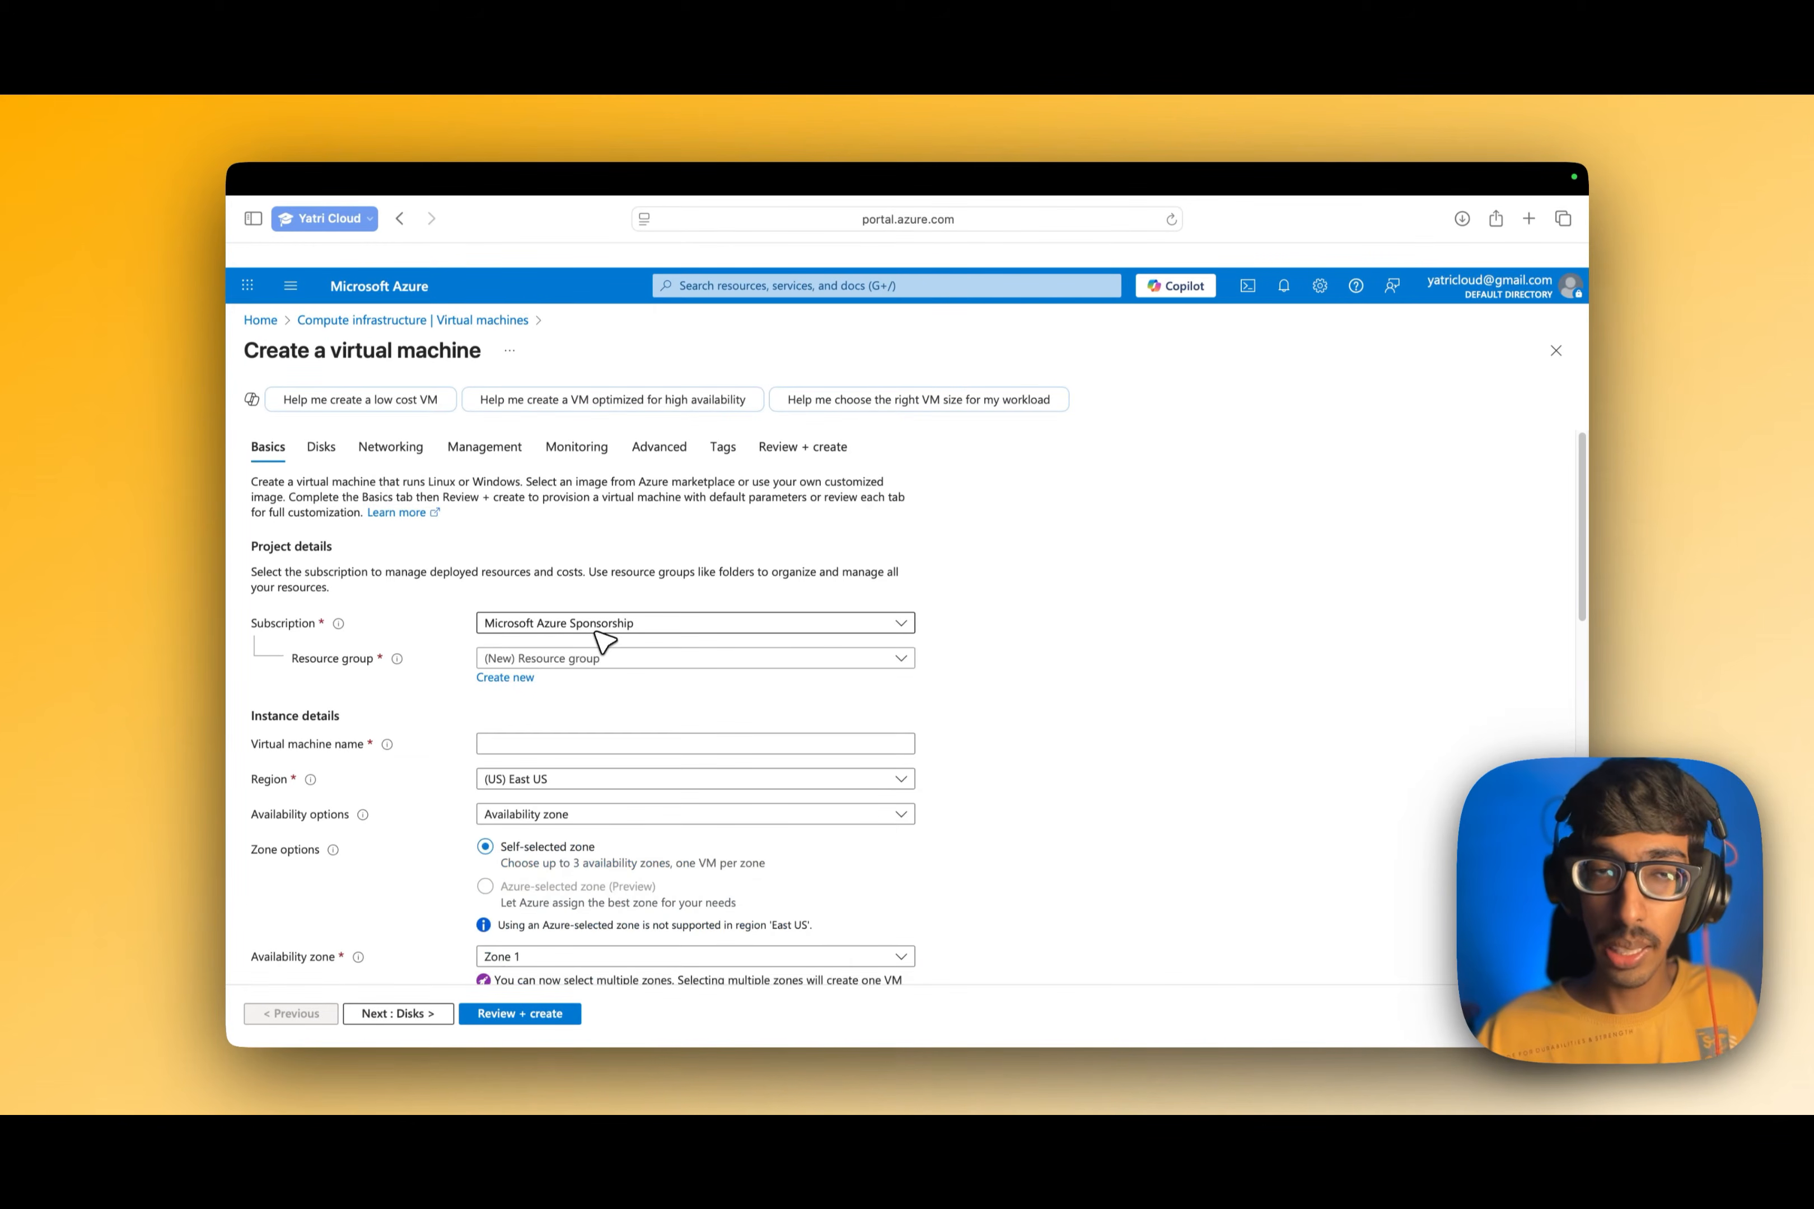
Create a new resource group named yatri-linux-vm-rg for the virtual machine, copying its name for reuse
scroll(607, 643, down, 3)
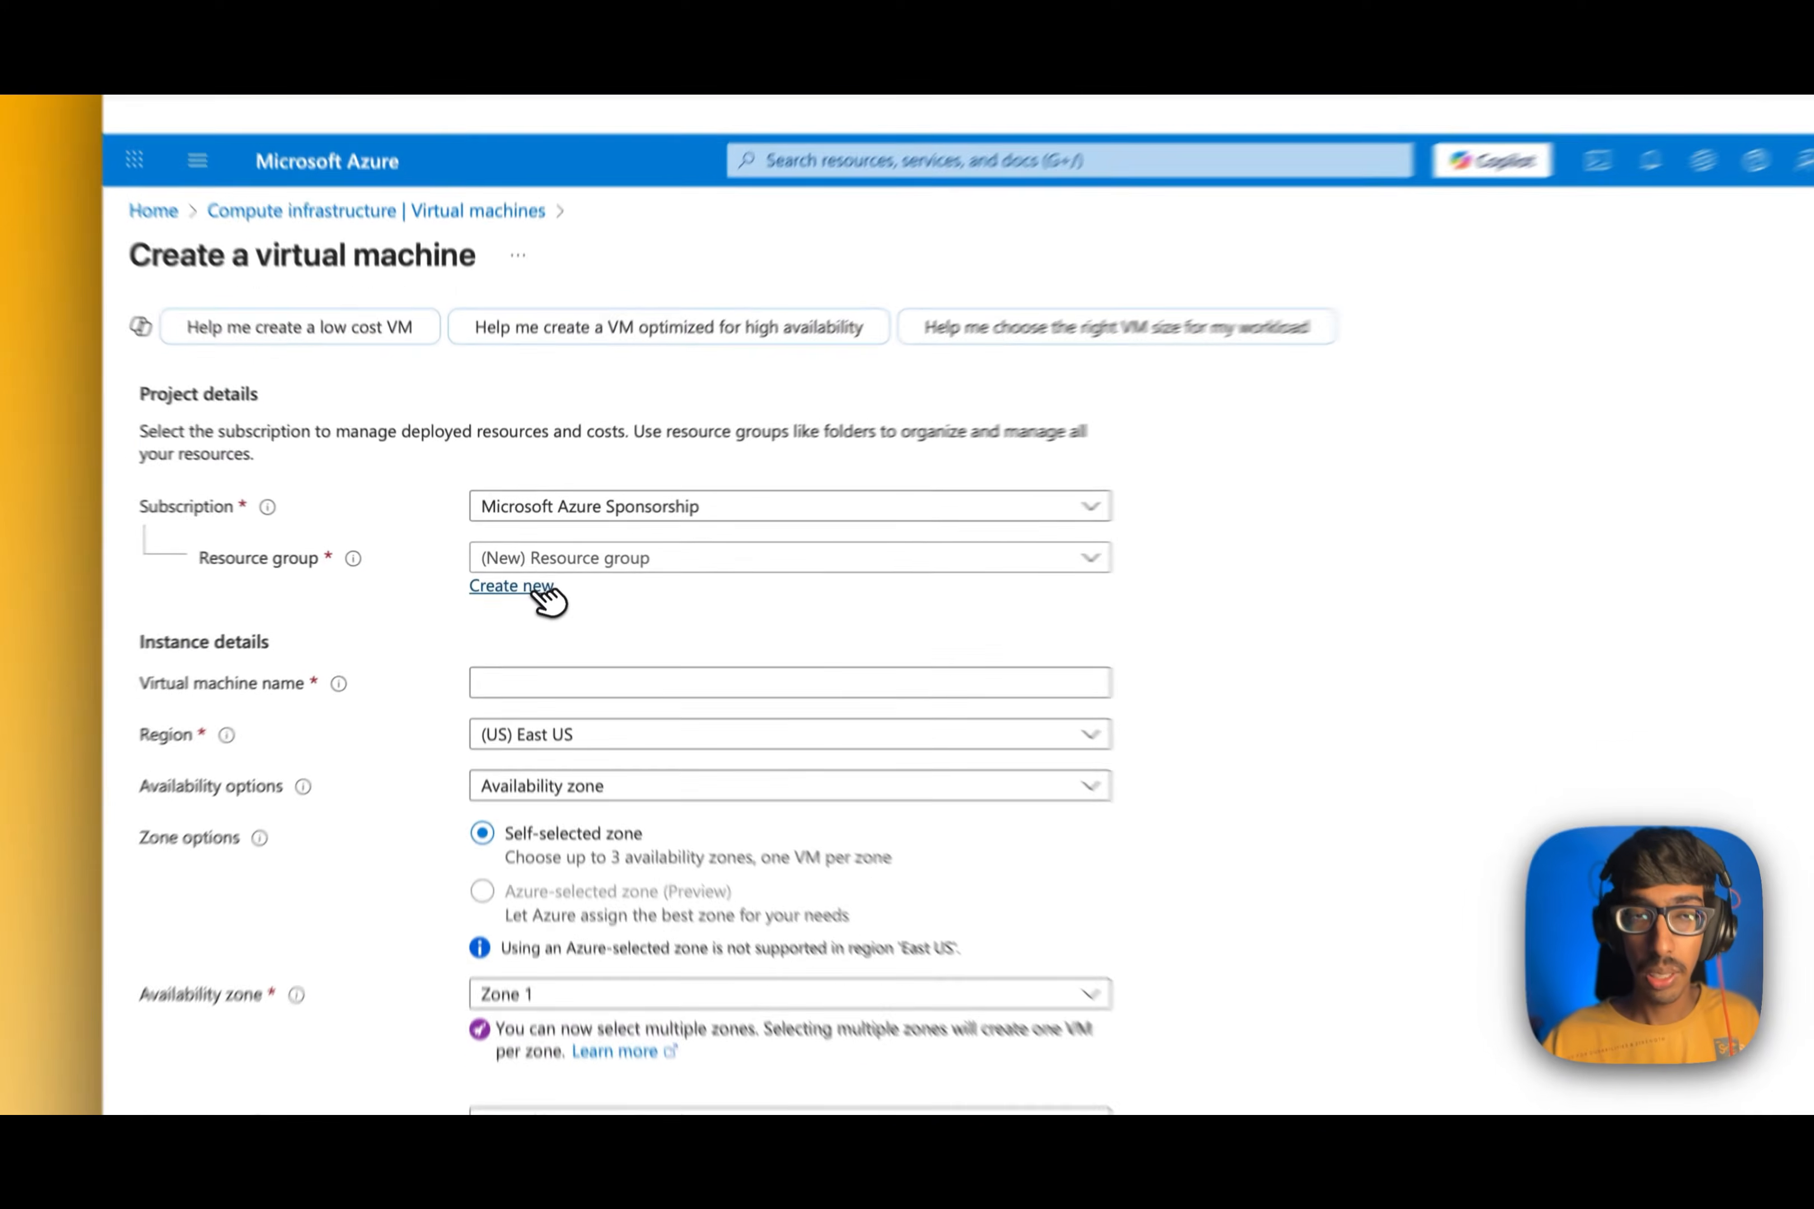
click(530, 581)
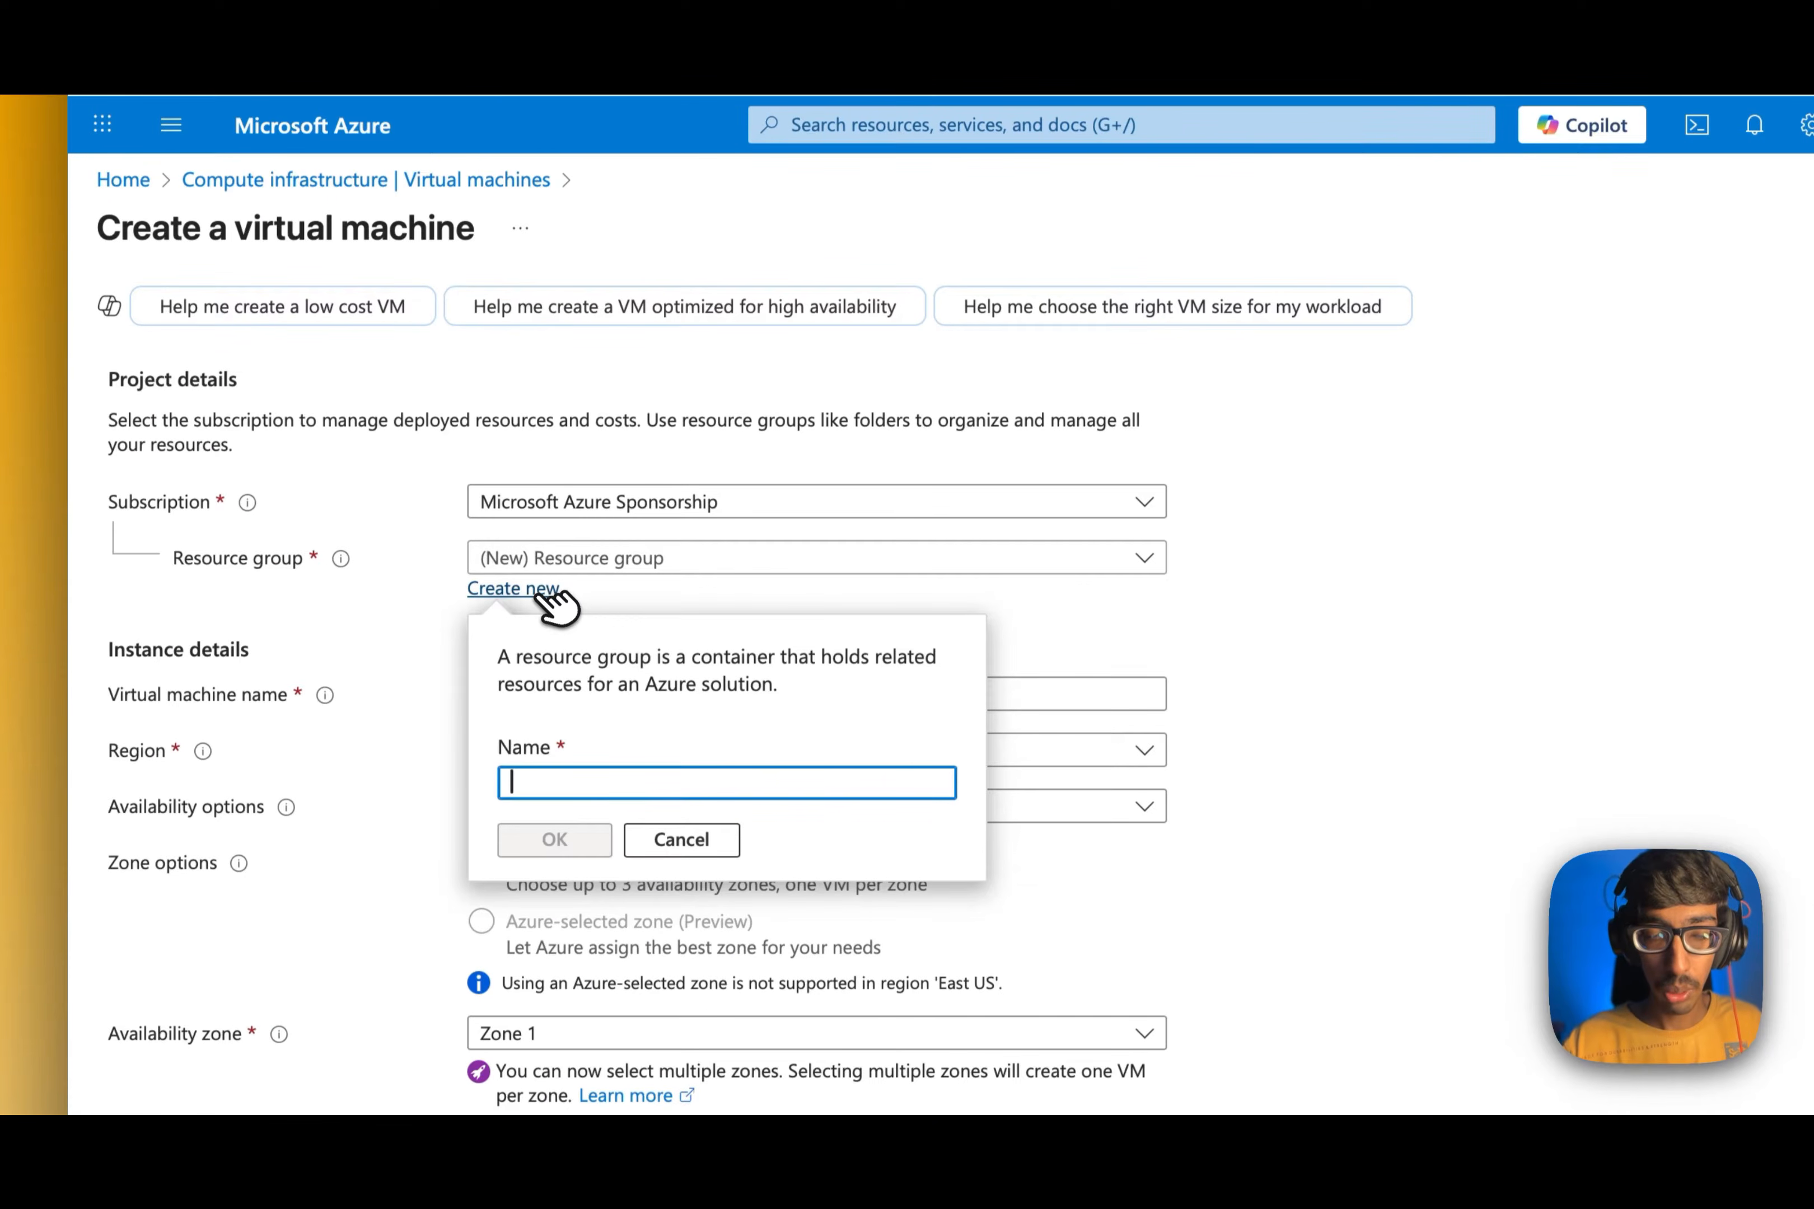
text(yatr)
text(i-)
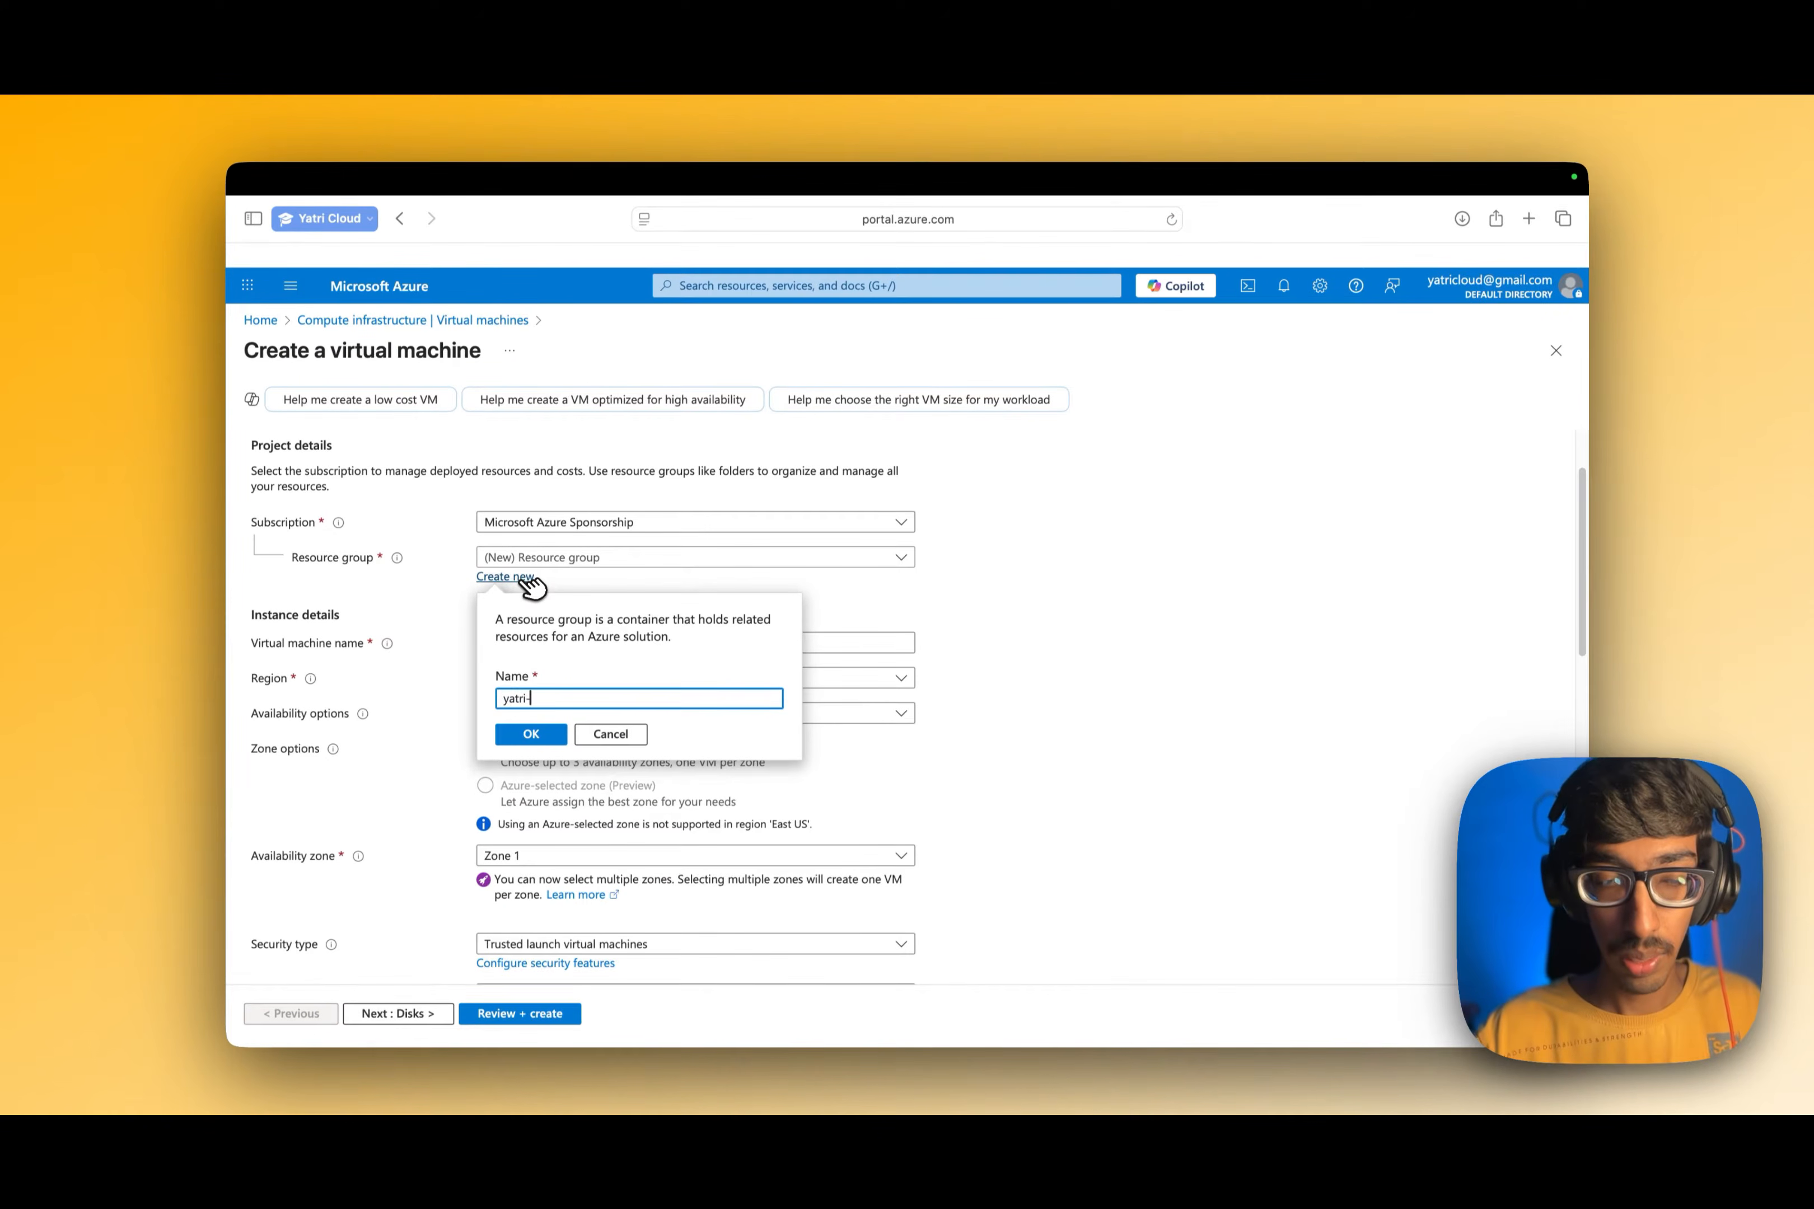
text(rg)
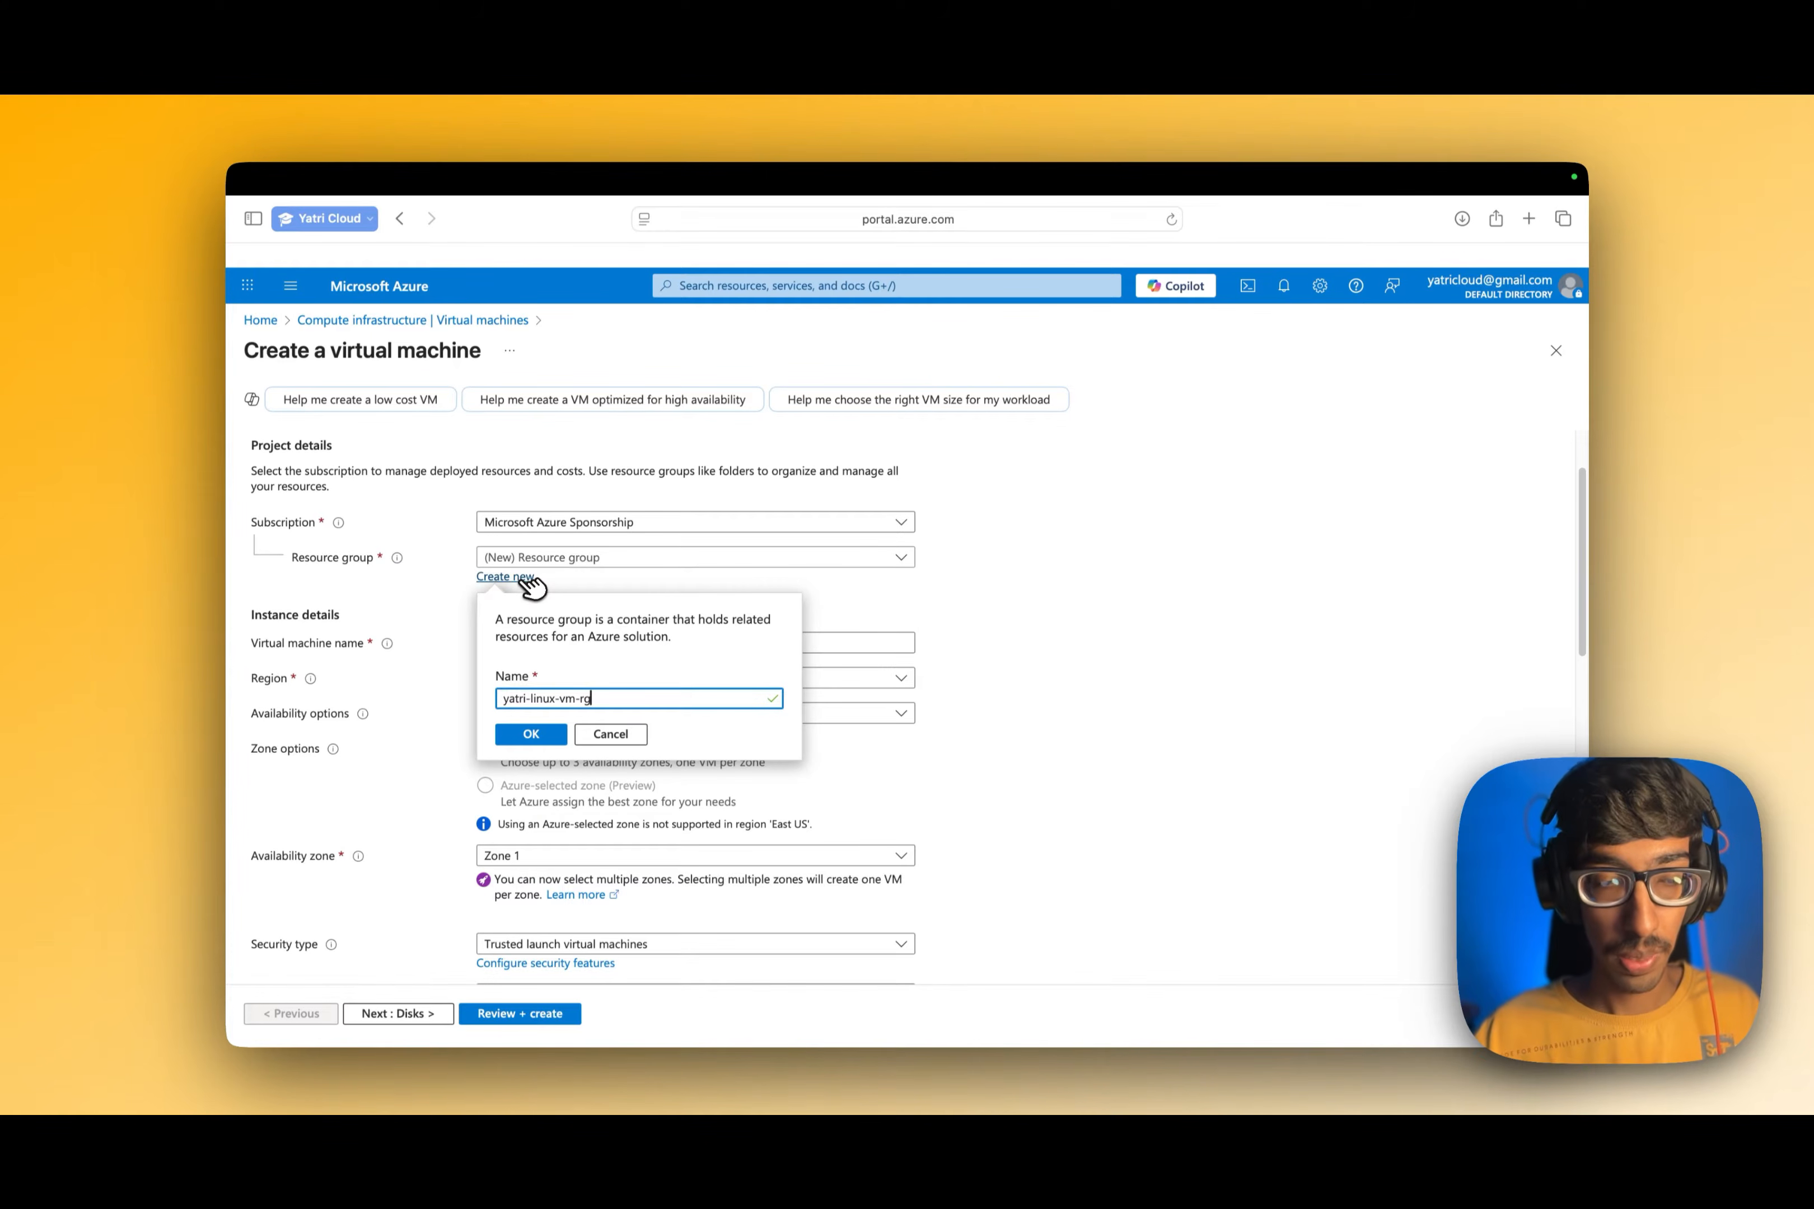
key(super+a)
key(ctrl+c)
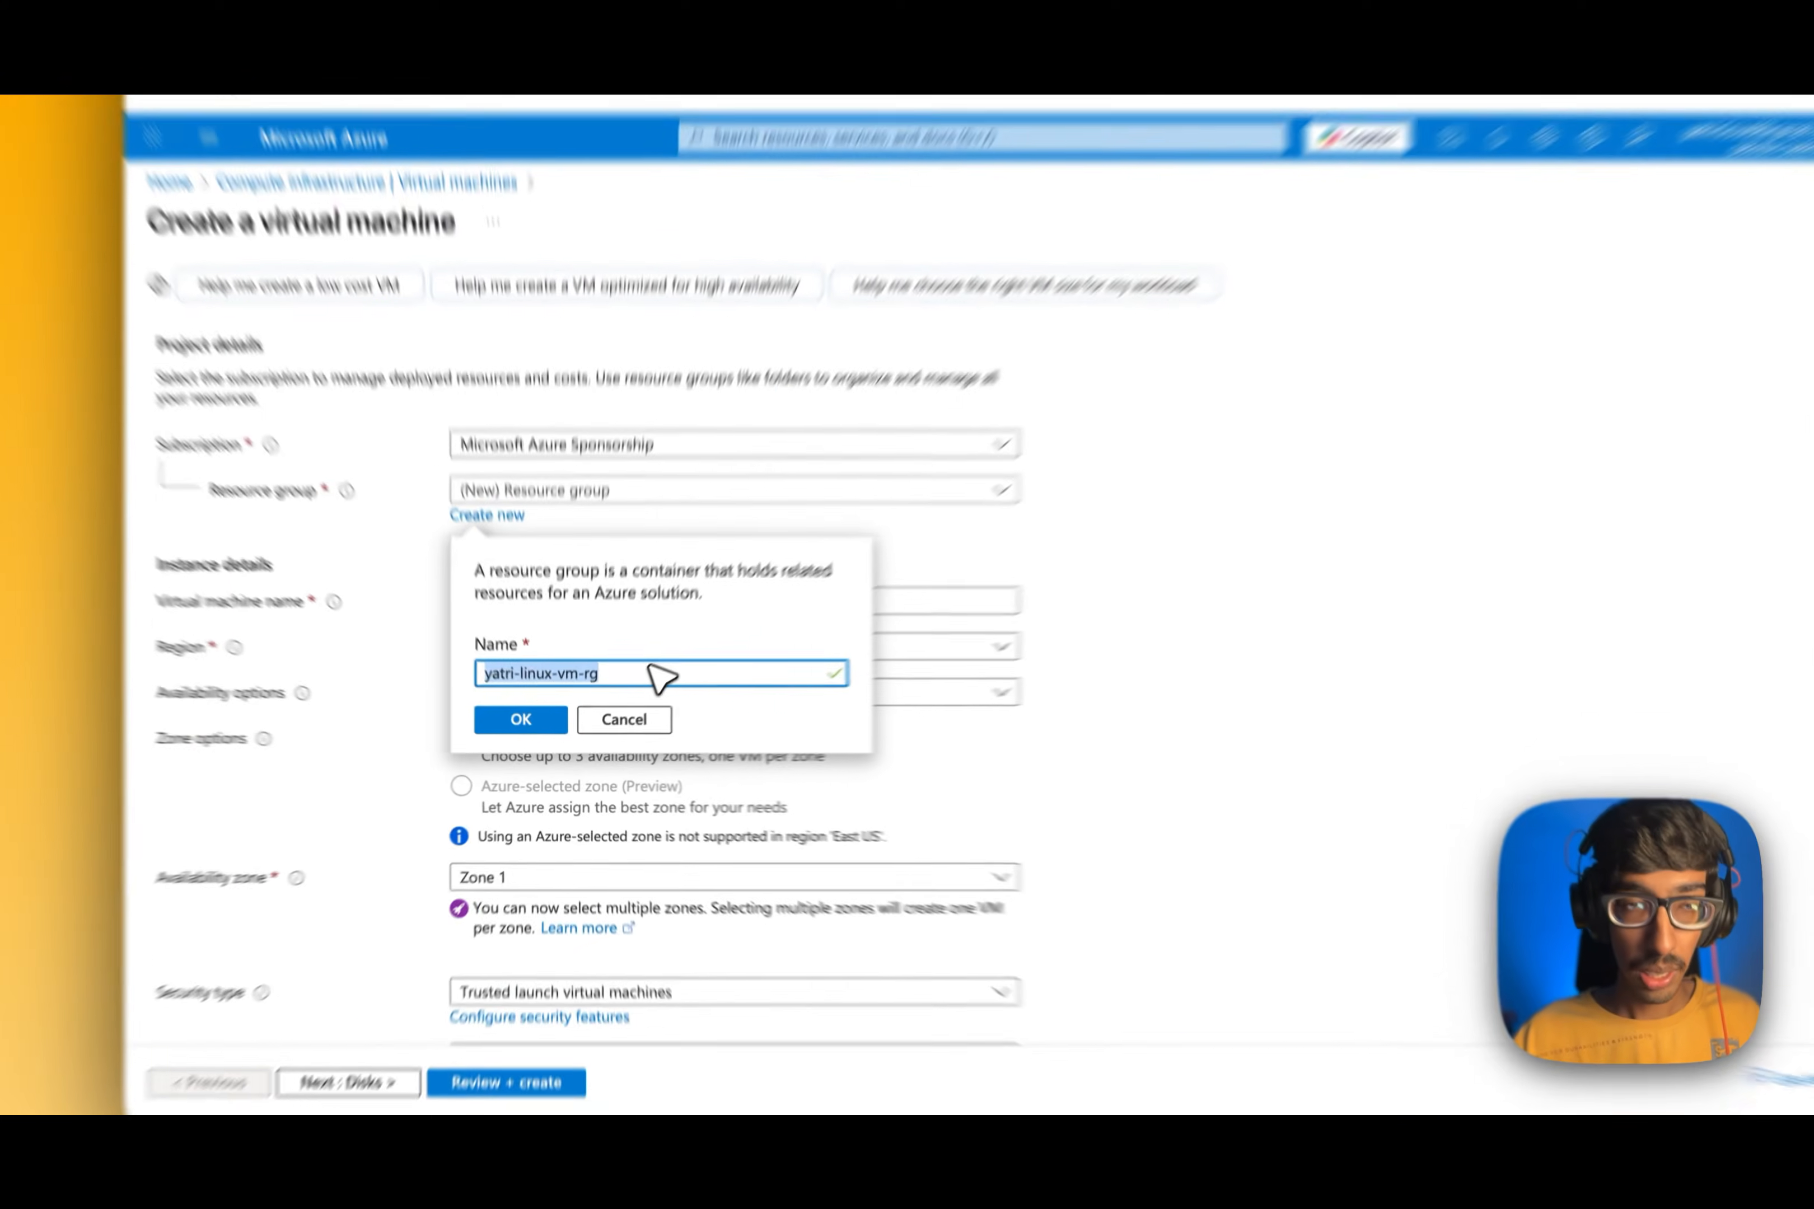
click(650, 669)
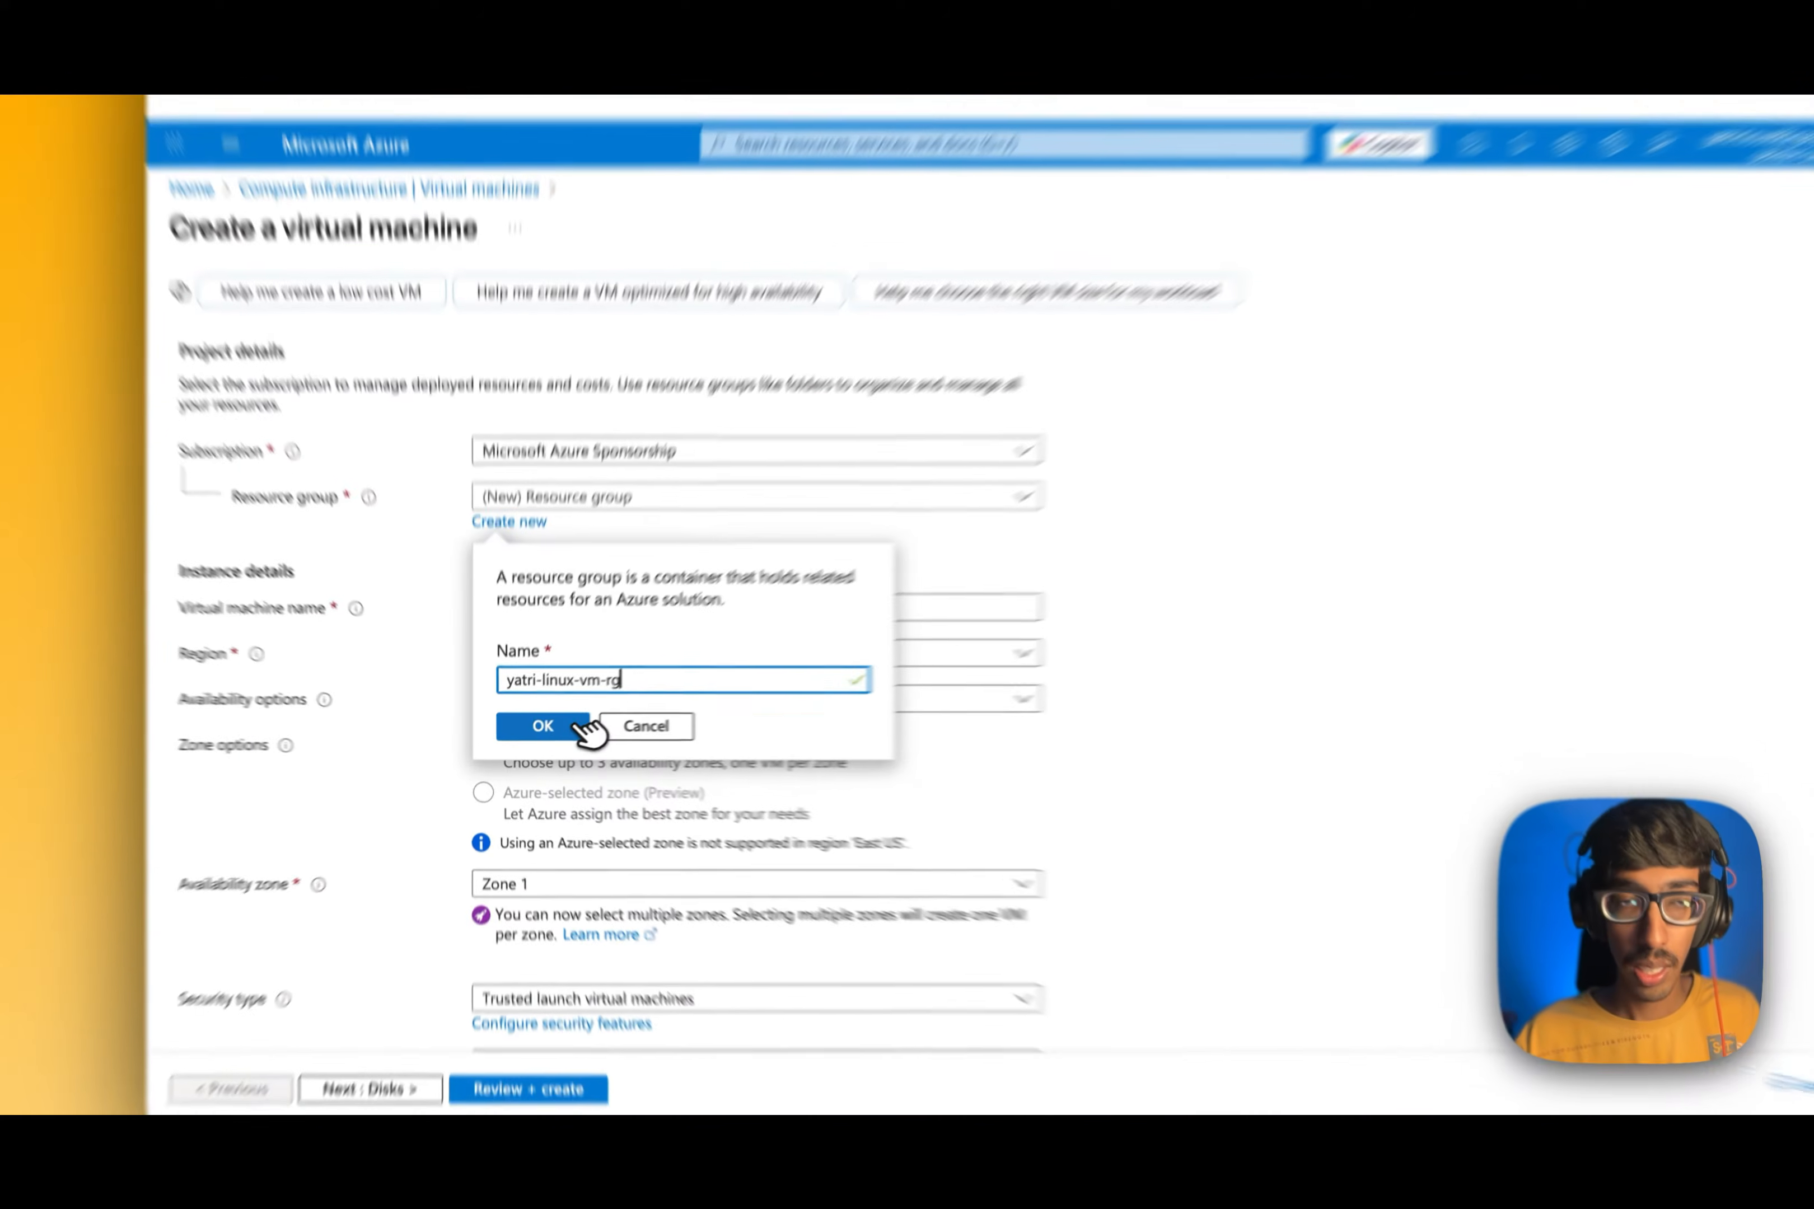
click(531, 734)
Name the virtual machine yatri-linux-vm by reusing the copied resource group name without its -rg ending
click(534, 636)
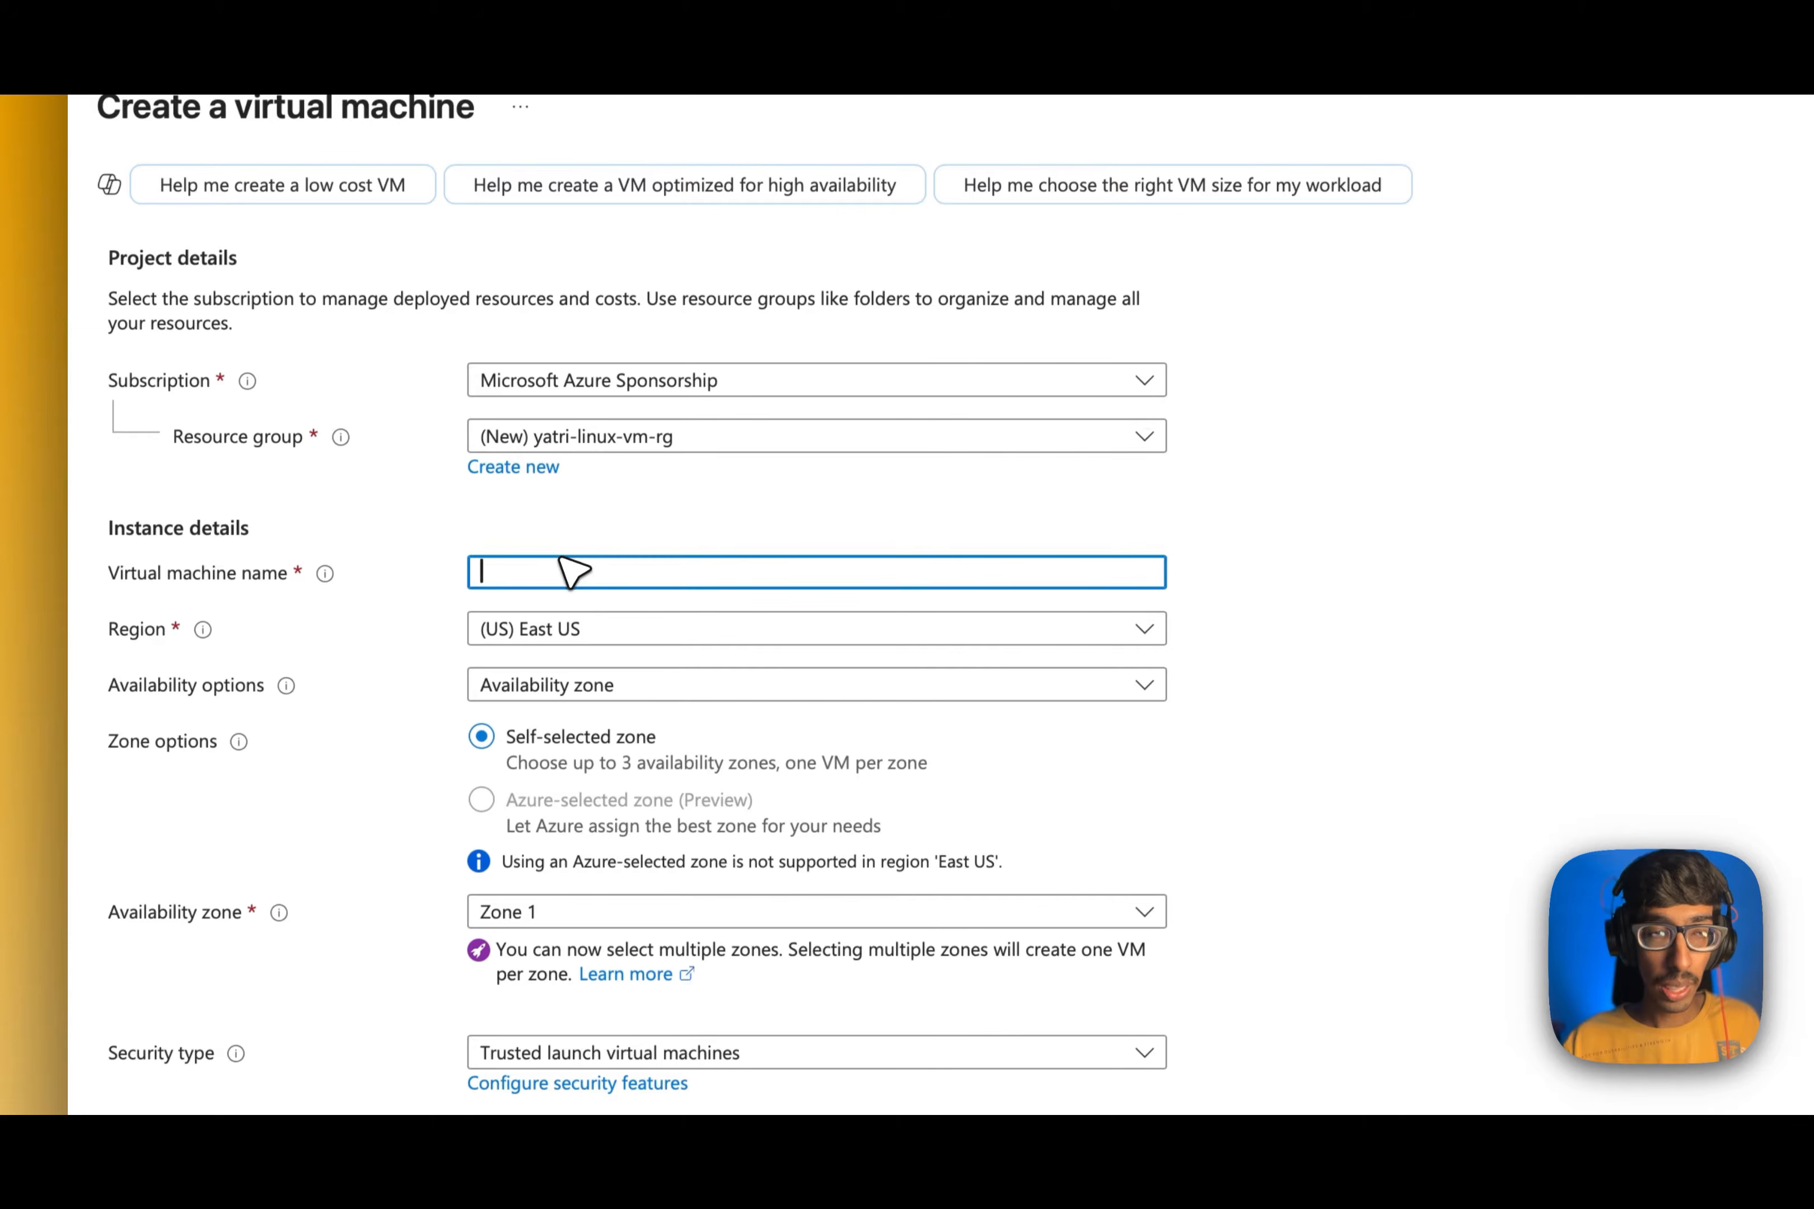
key(ctrl+v)
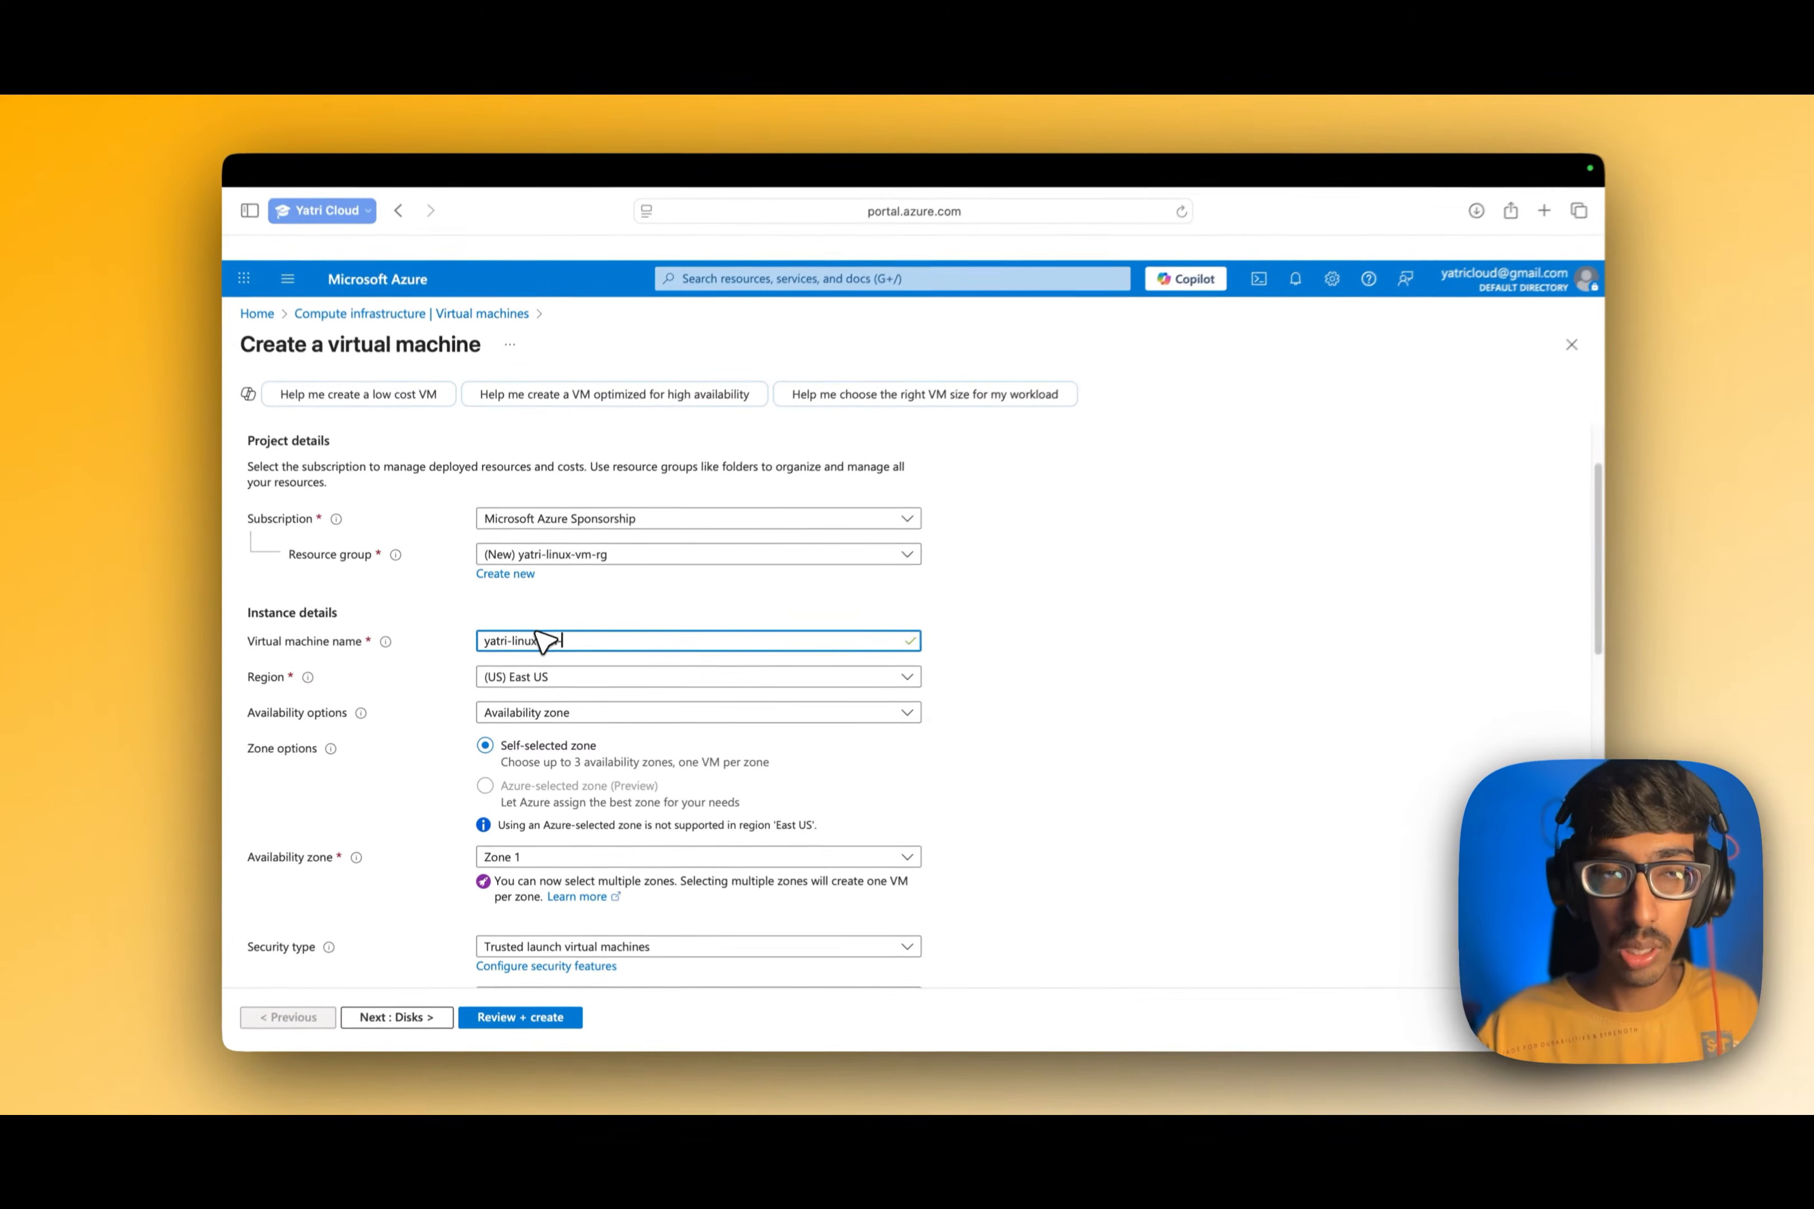
key(BackSpace)
key(BackSpace)
key(BackSpace)
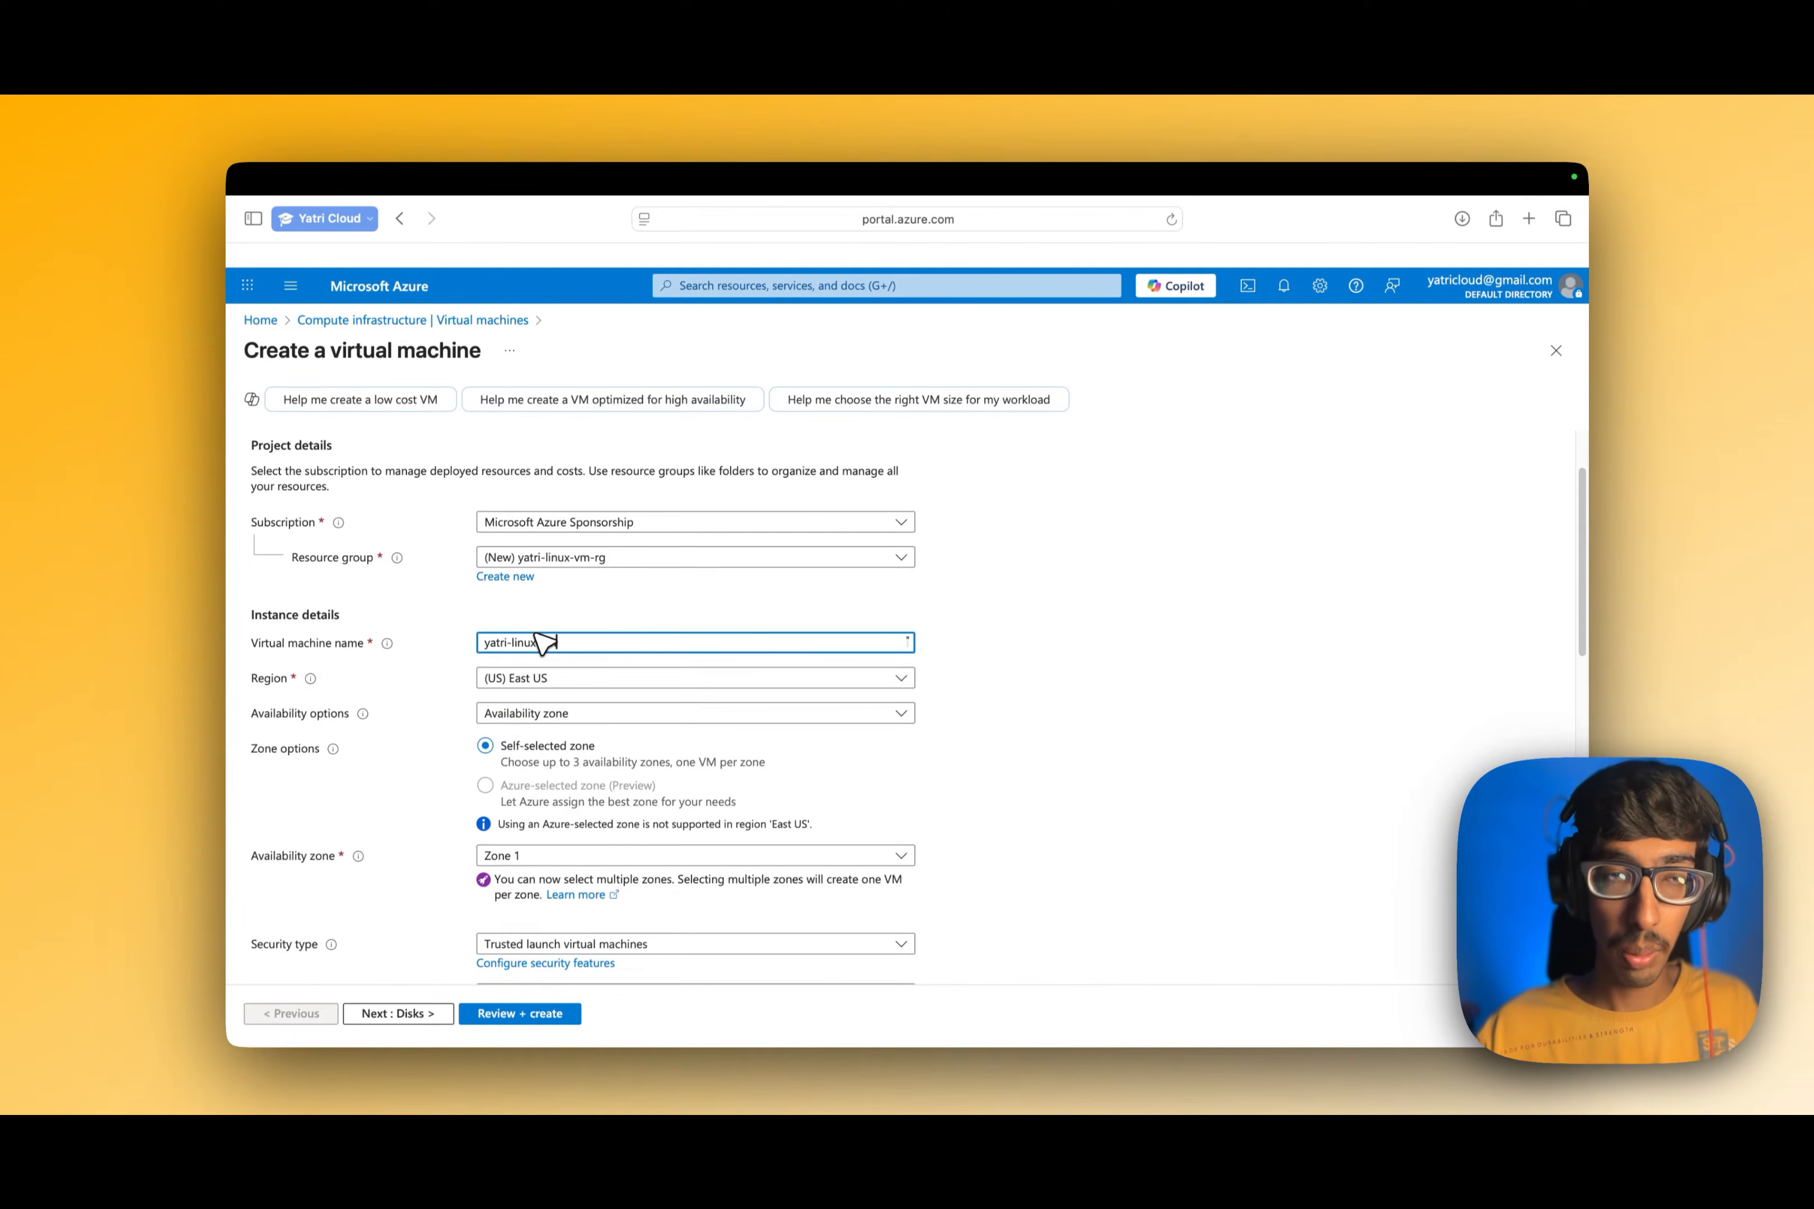
Examine the regions offered for the virtual machine and keep (US) East US selected
scroll(660, 680, down, 1)
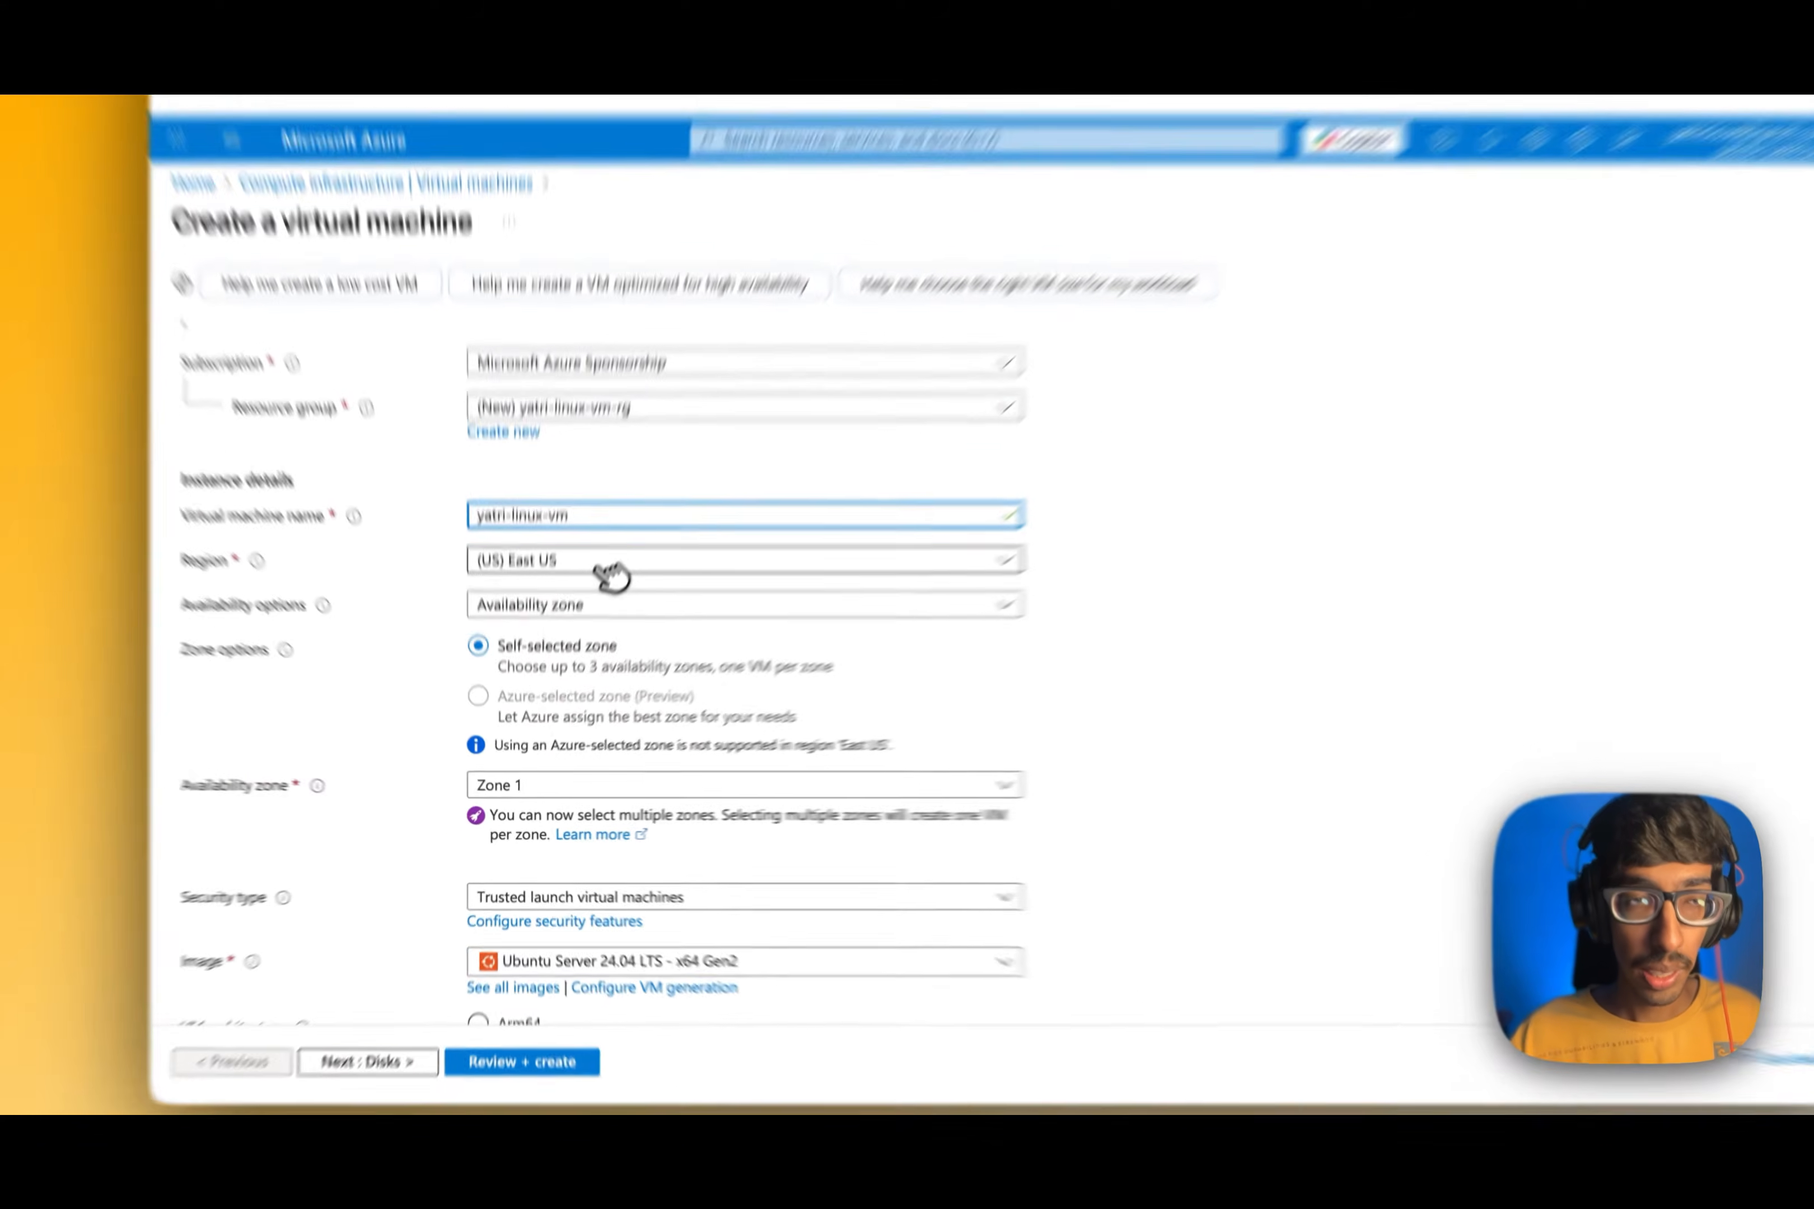
click(612, 565)
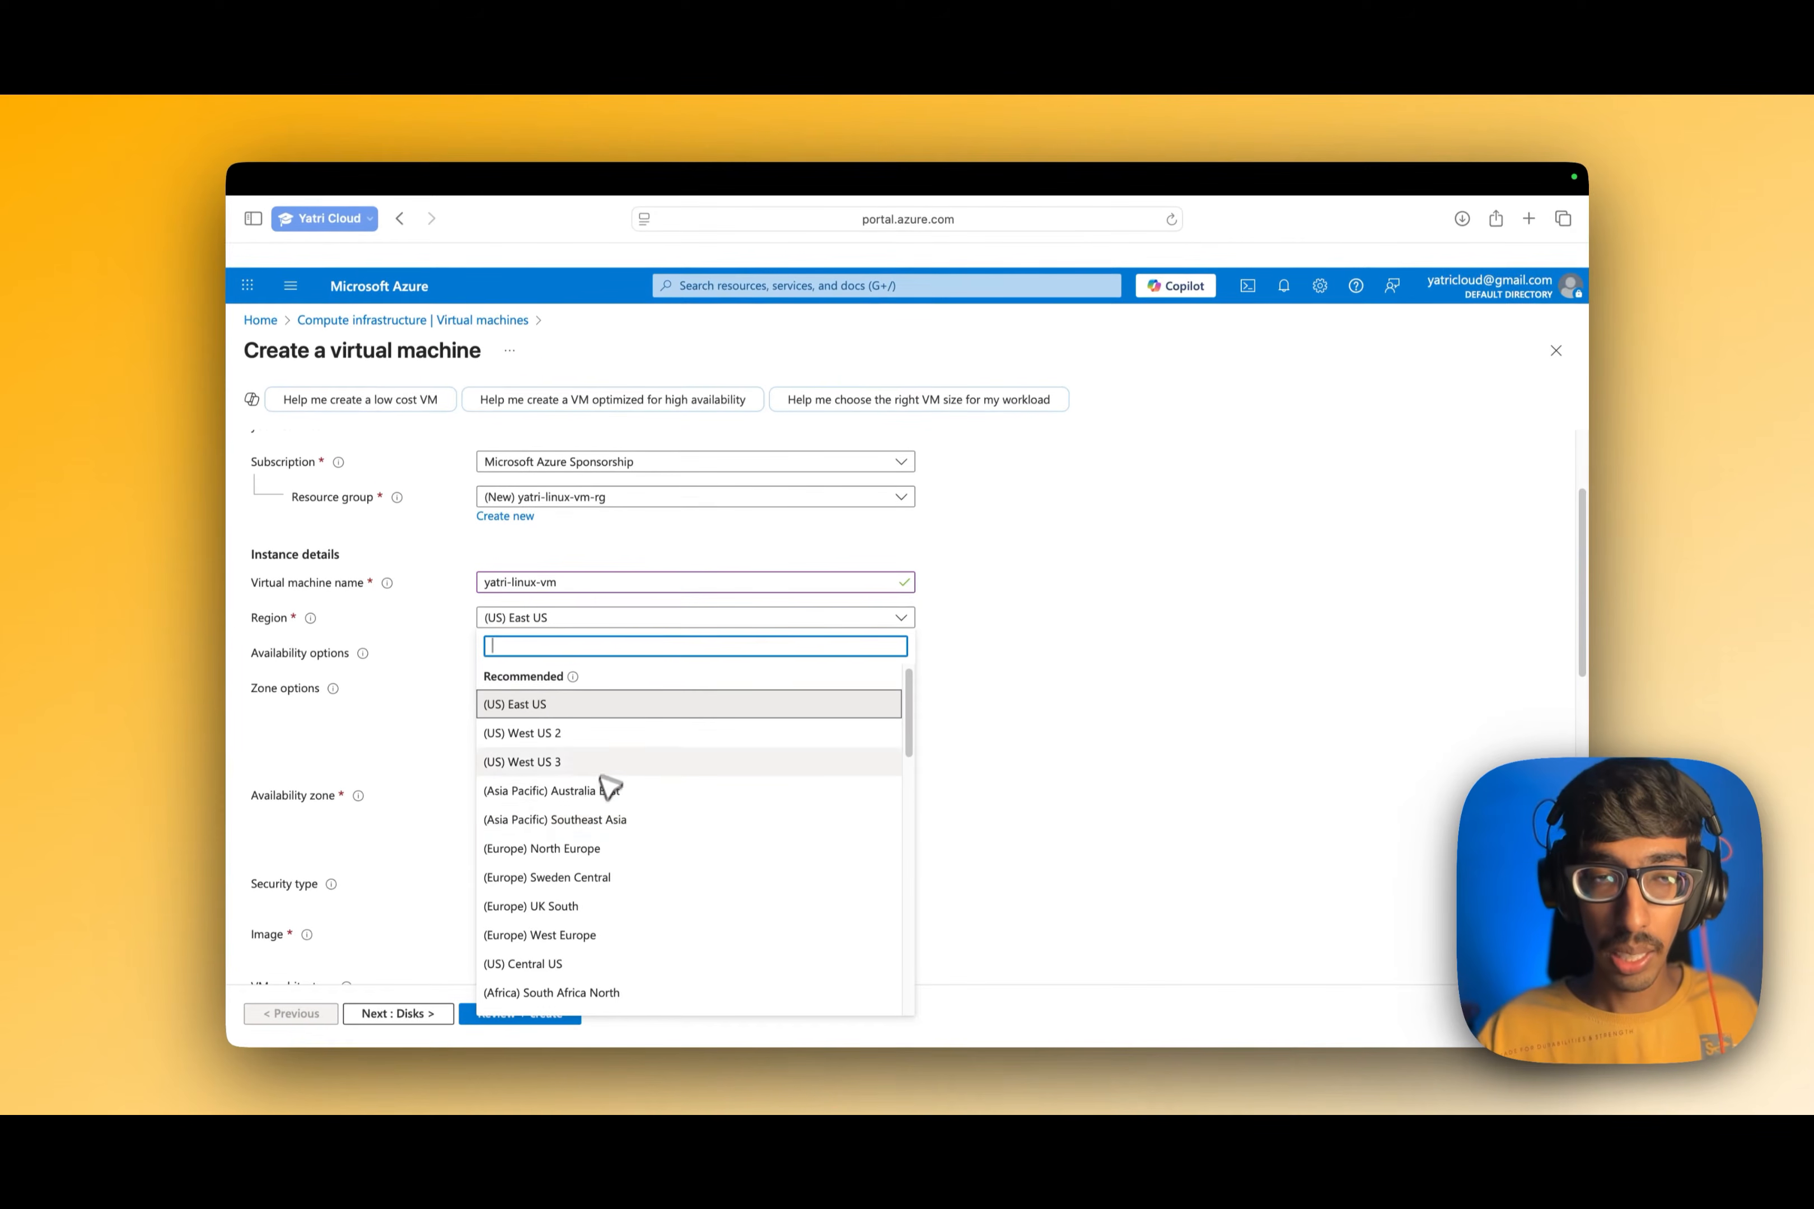
click(947, 650)
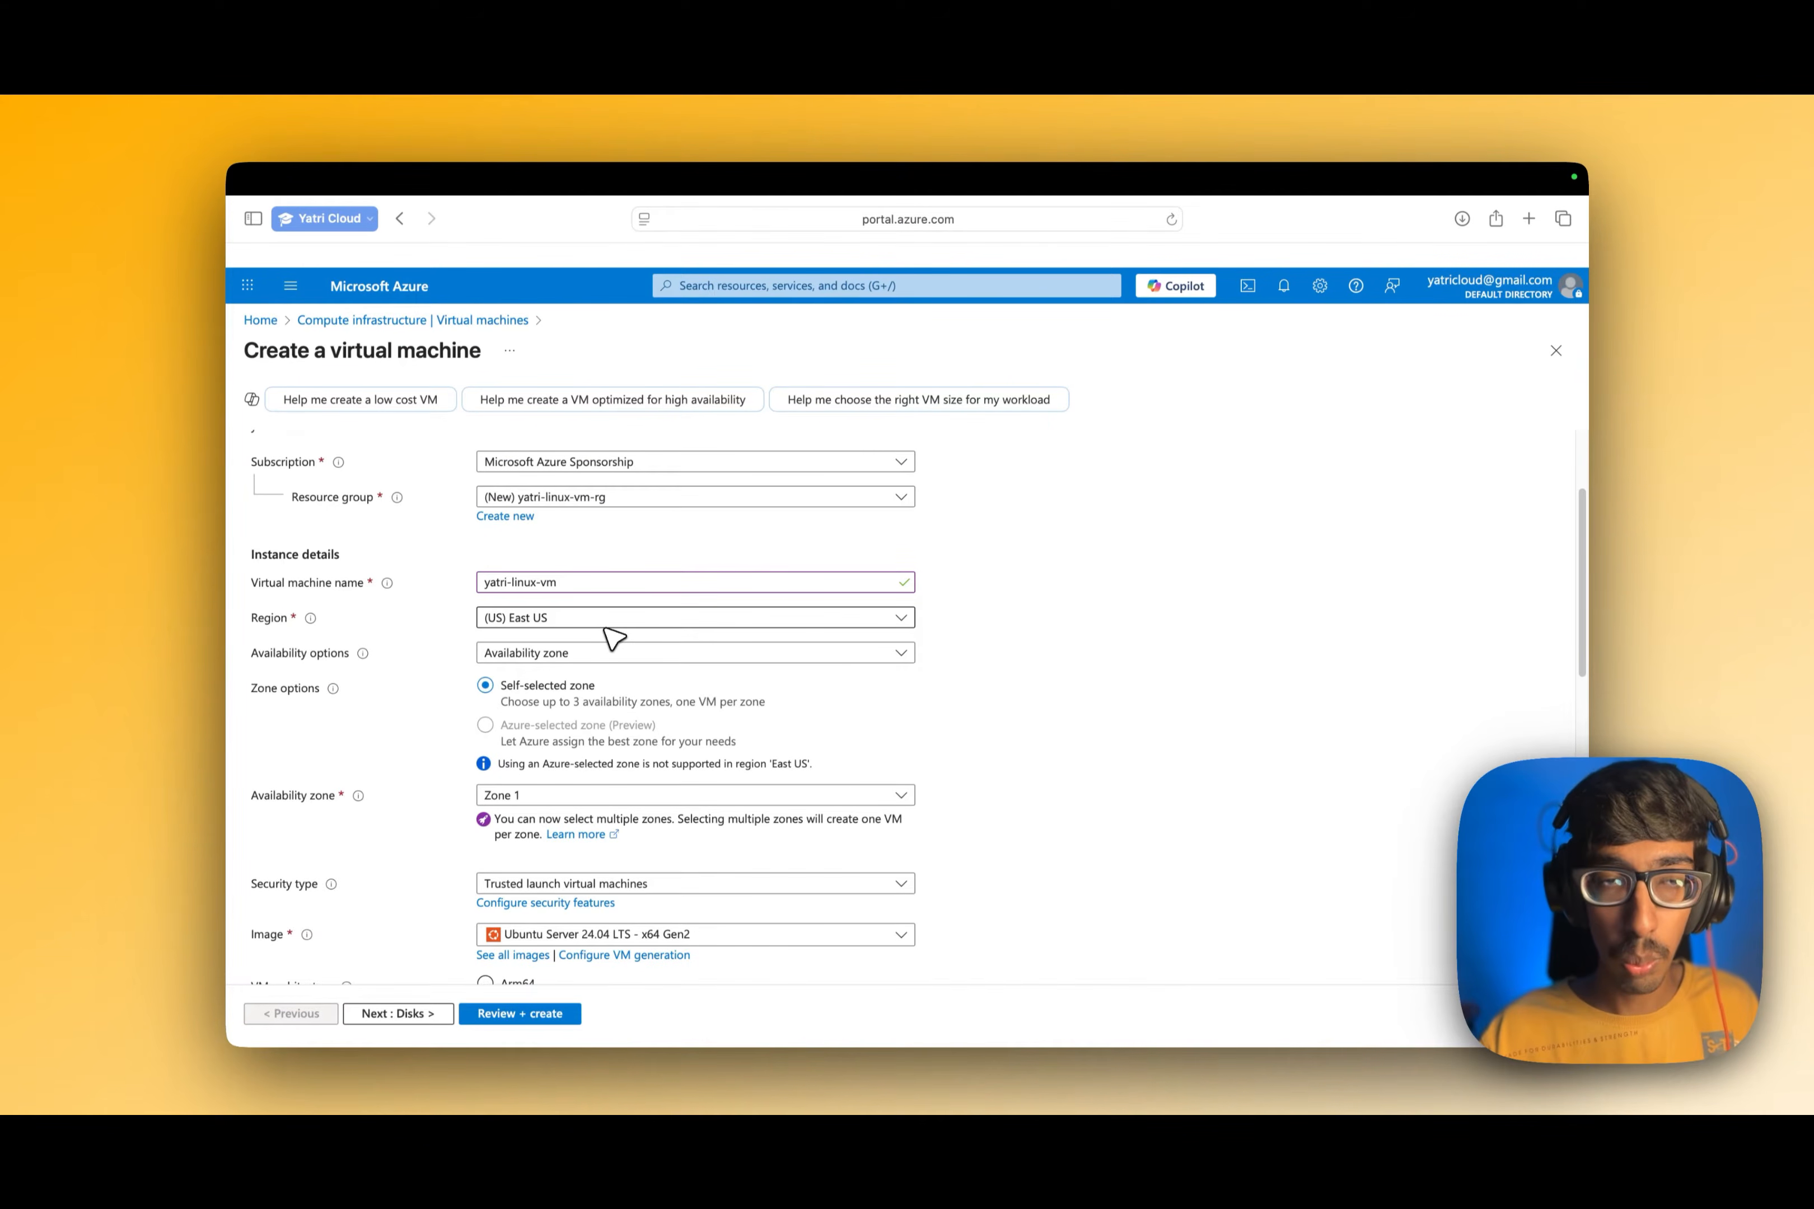
Set the availability options to No infrastructure redundancy required and the security type to Trusted launch virtual machines
scroll(614, 638, down, 2)
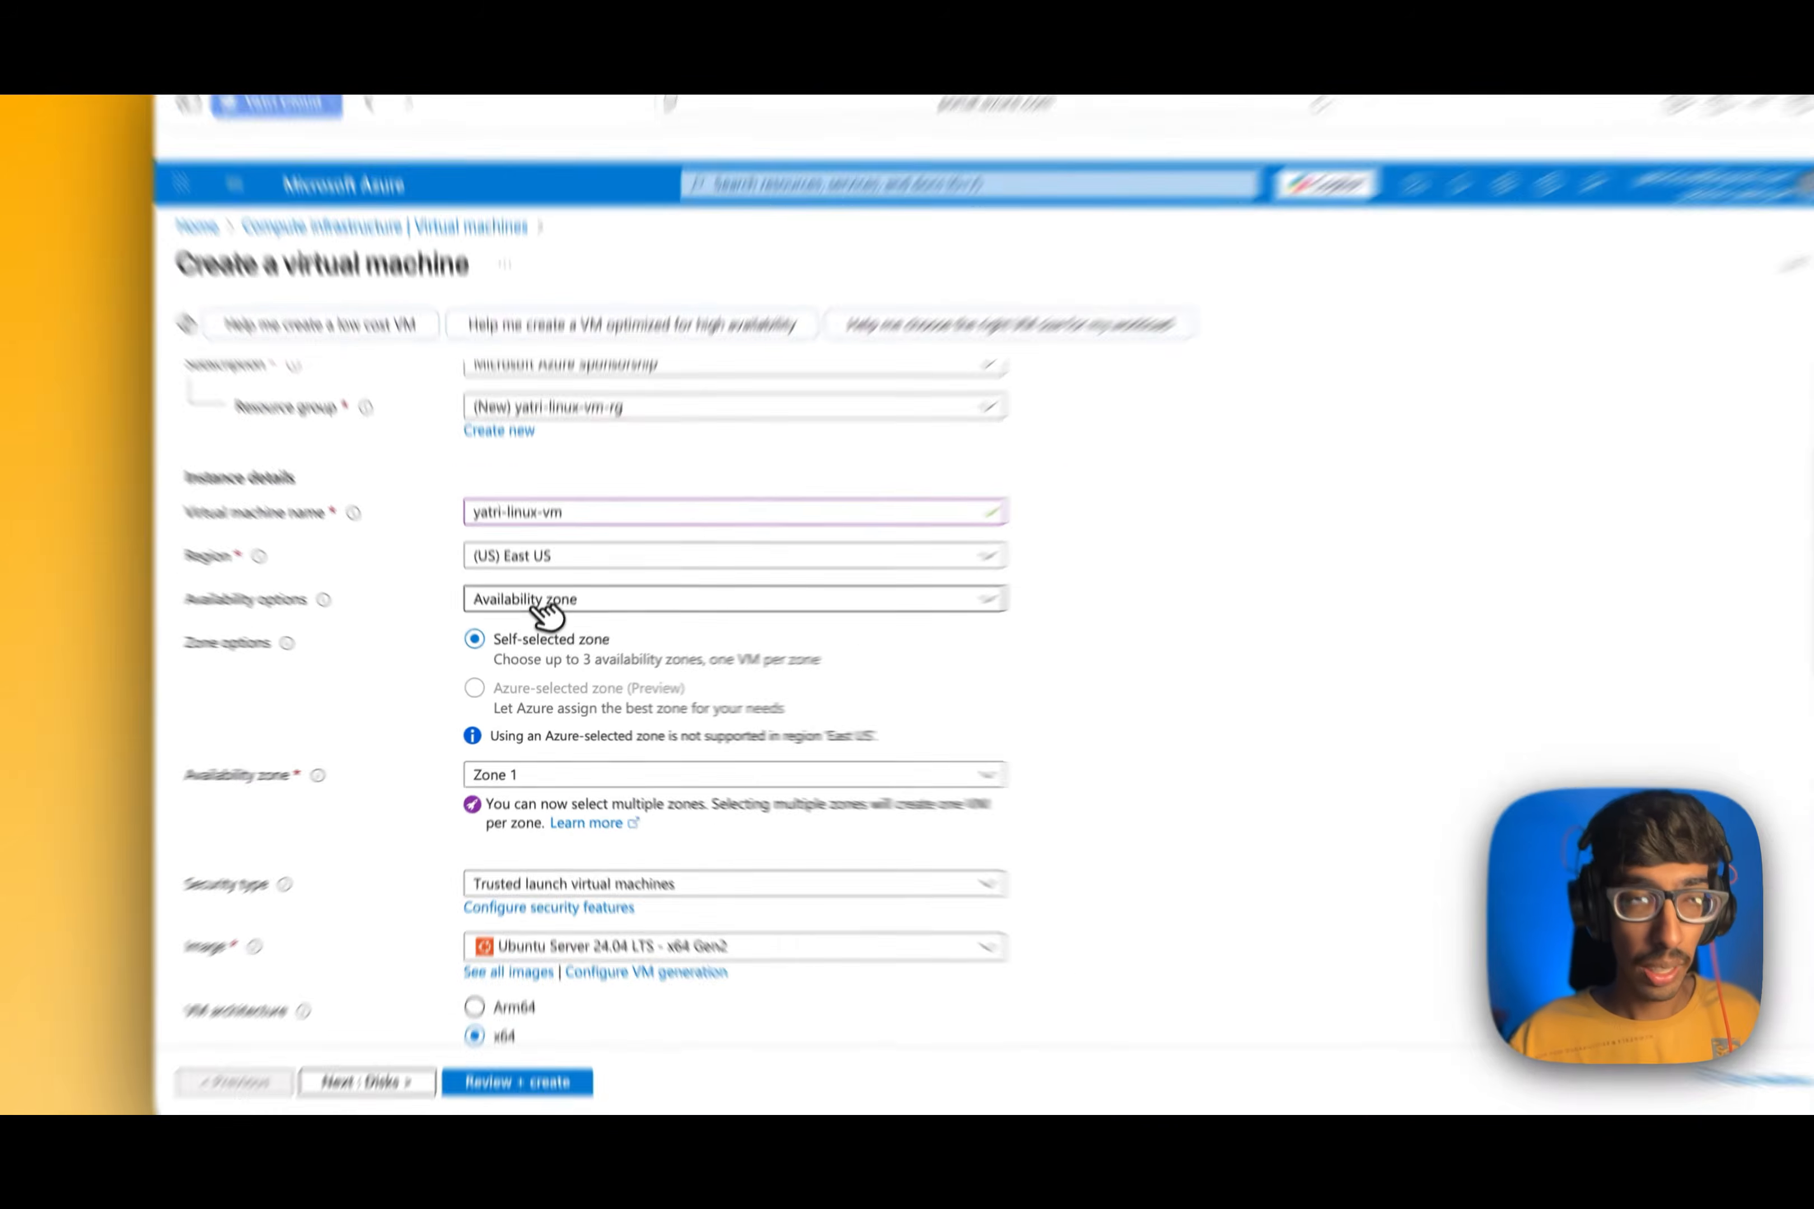
click(537, 624)
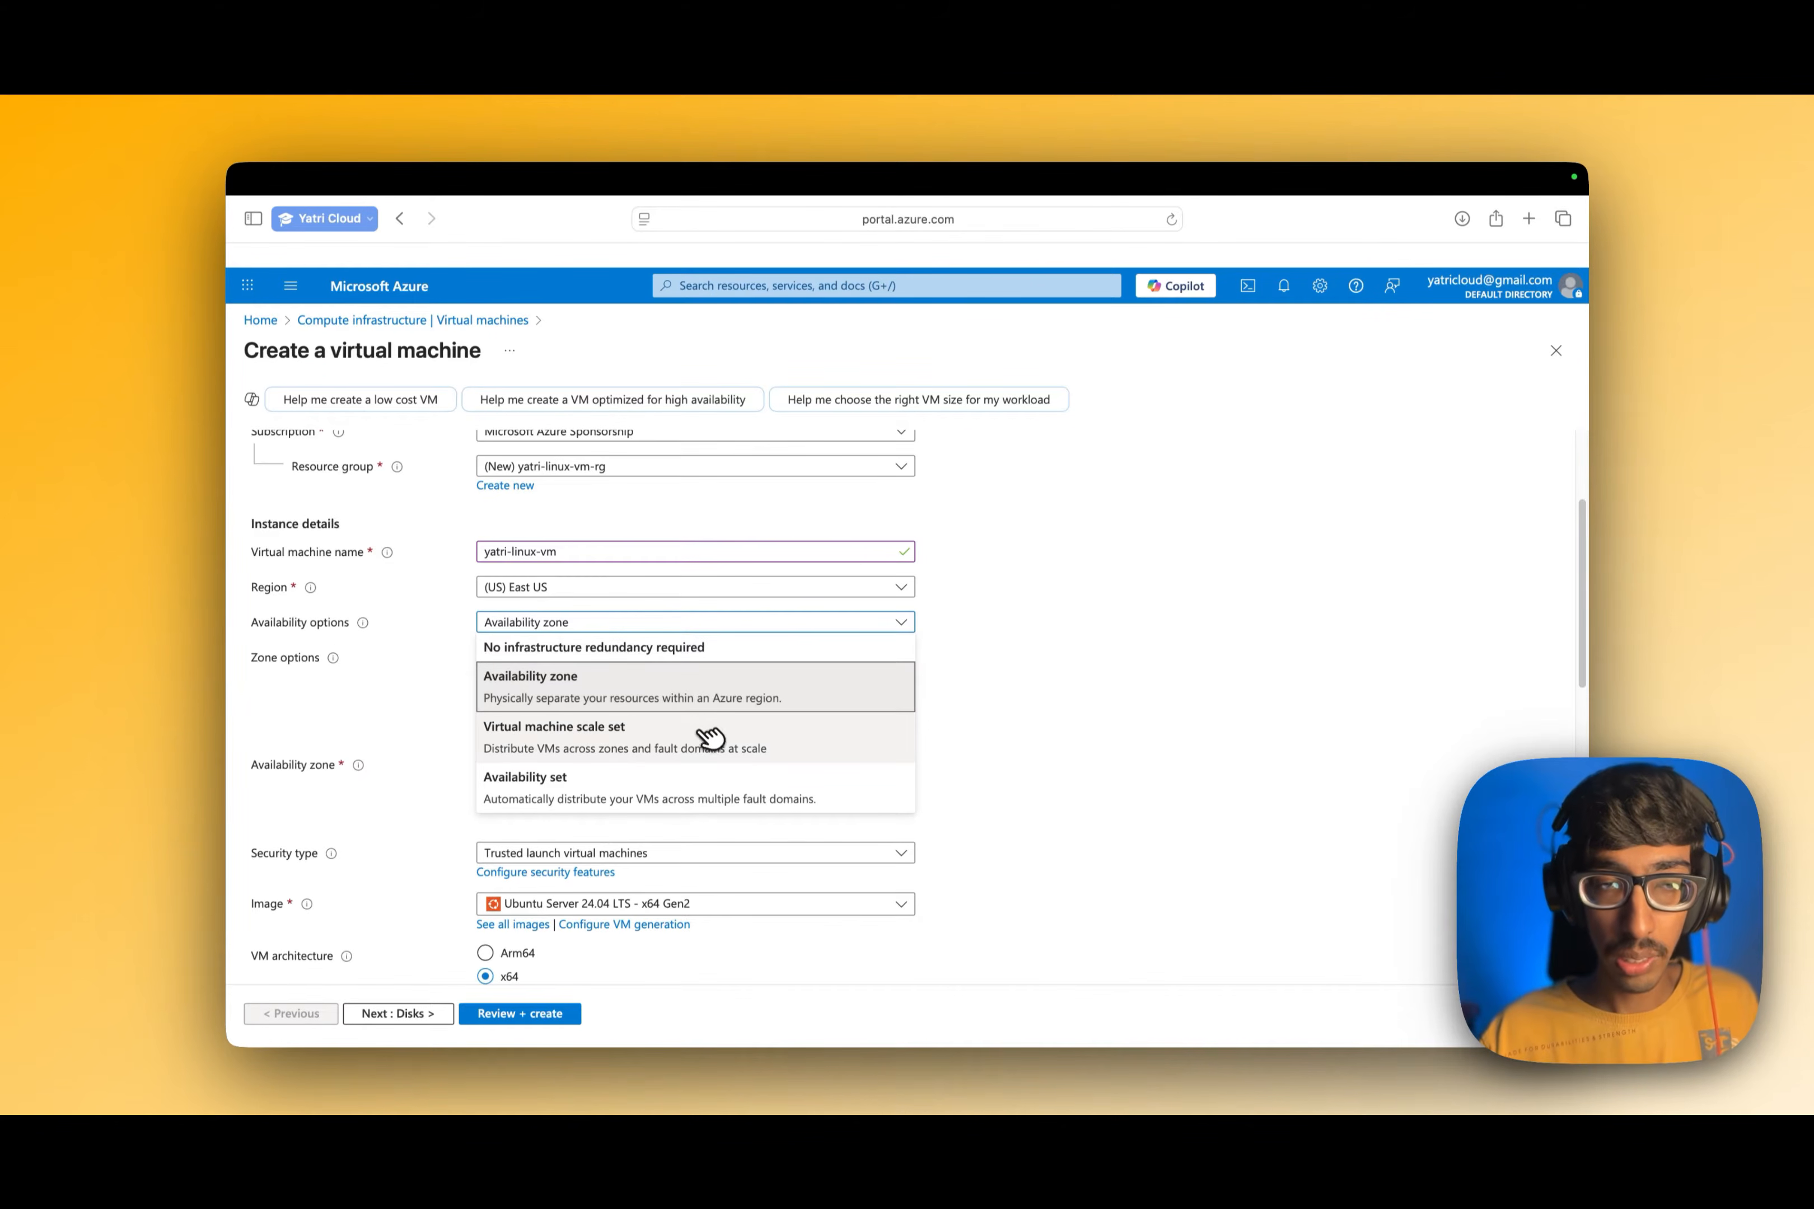
click(669, 652)
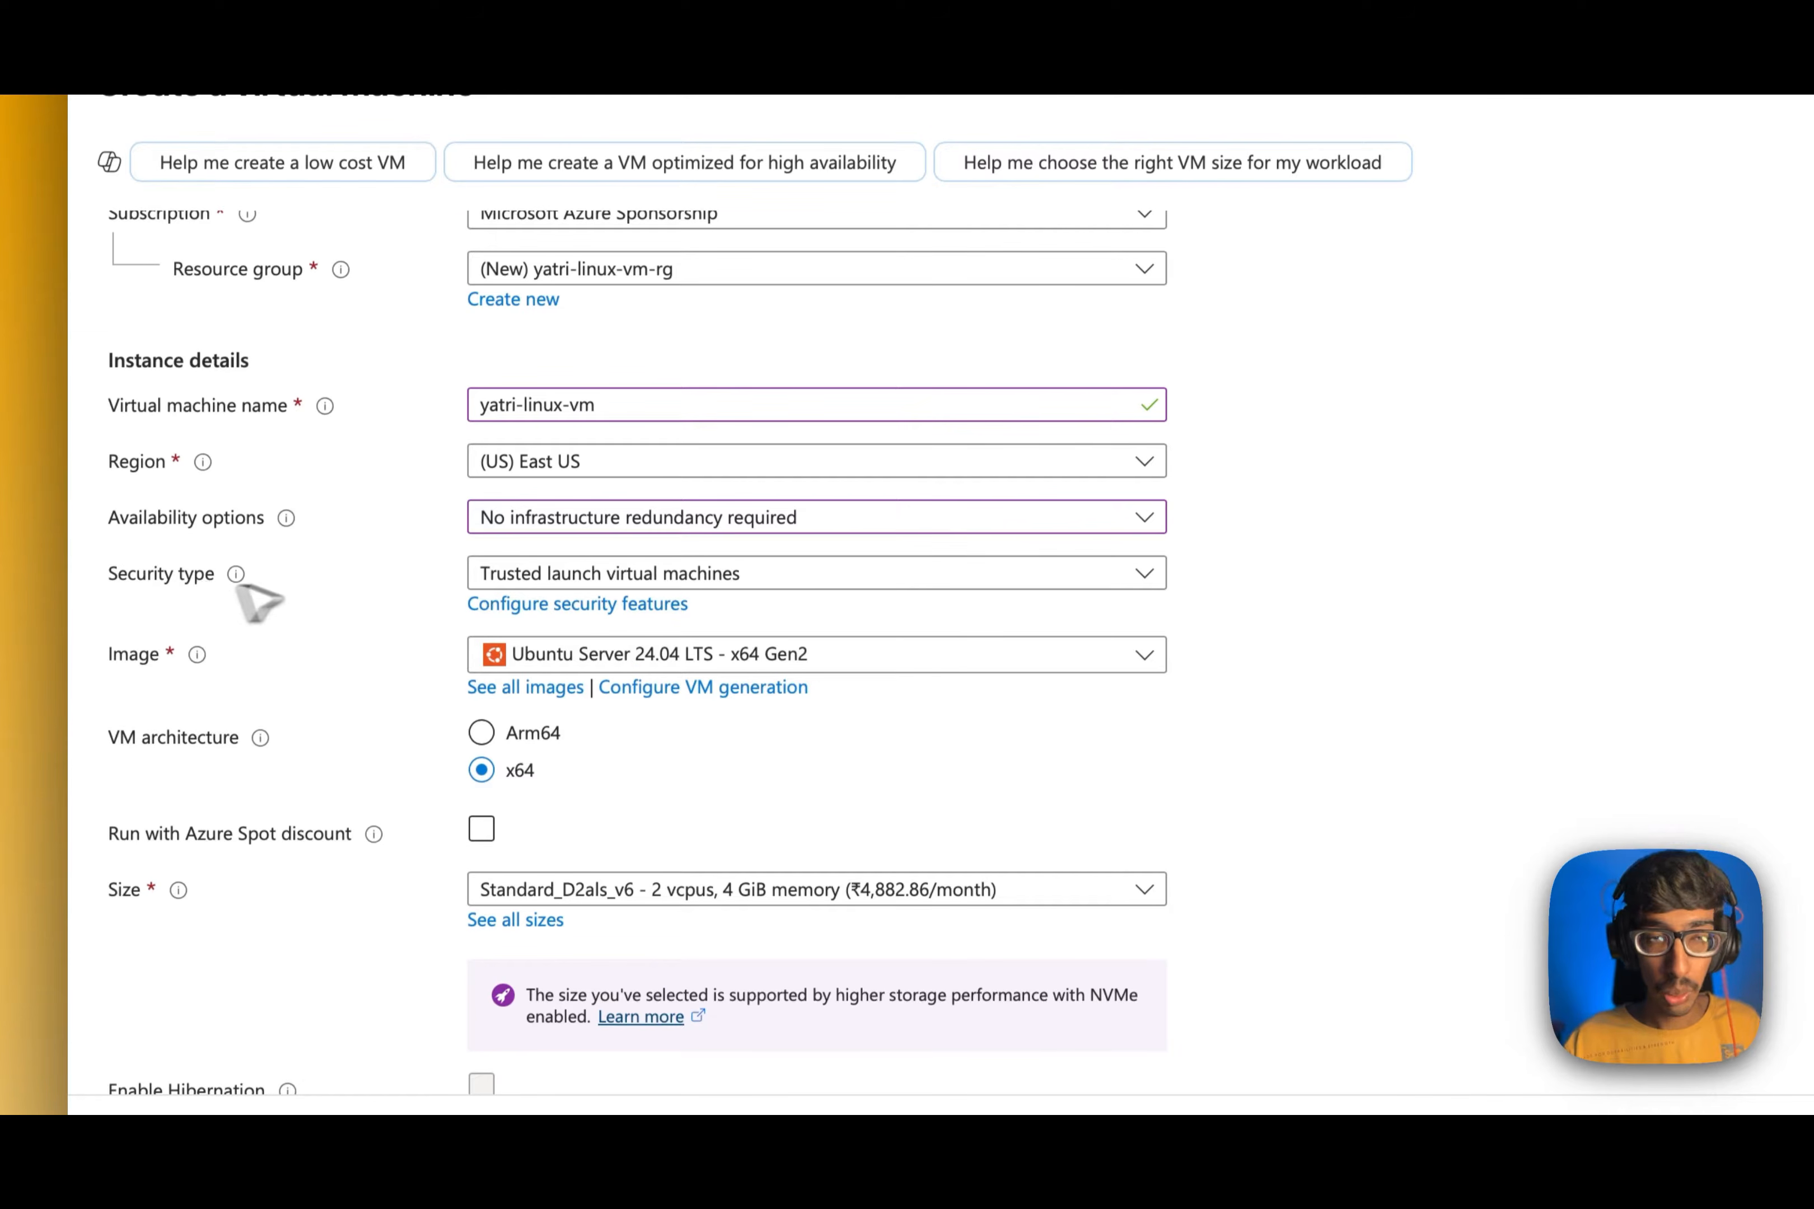
click(652, 581)
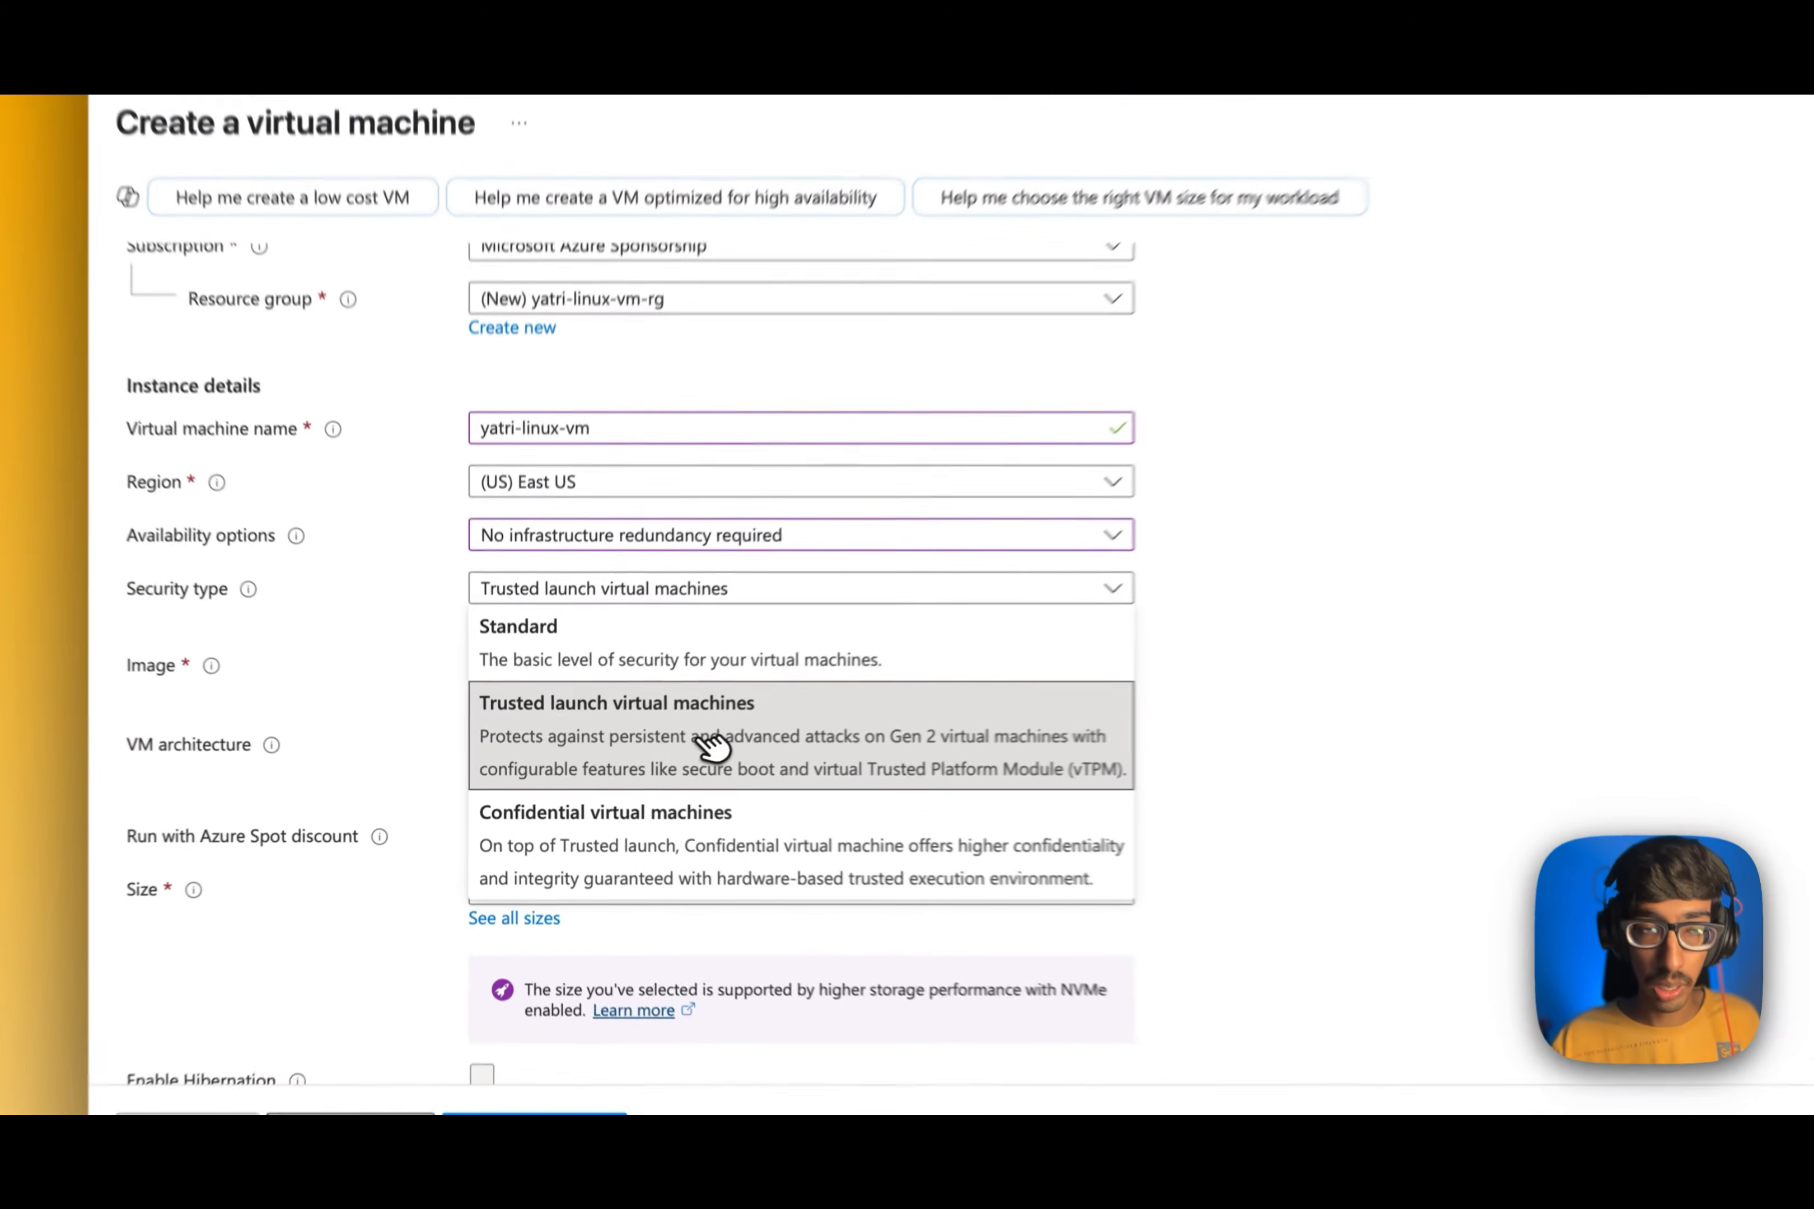
click(634, 760)
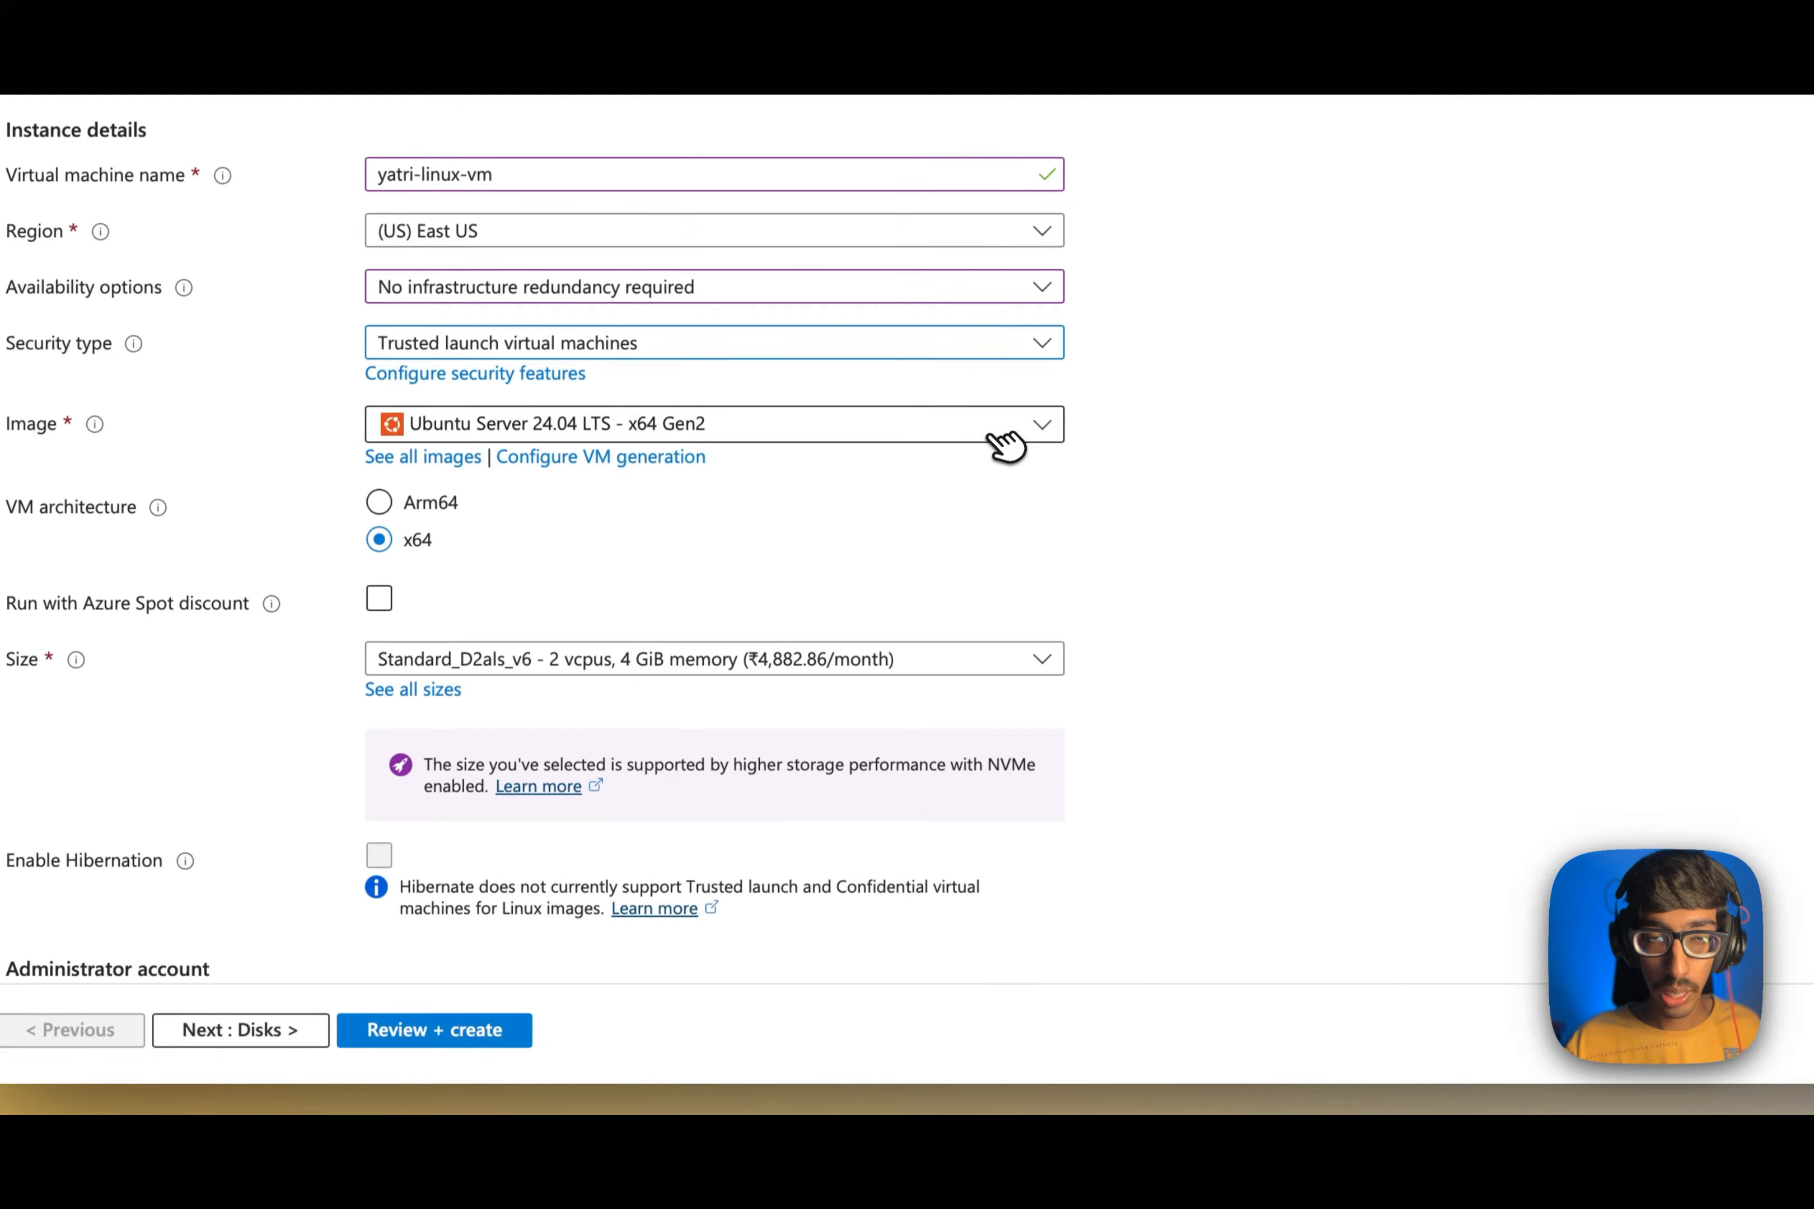
Examine the available operating system images, including the full Marketplace catalogue, and return to the virtual machine form without changing the image
click(1006, 442)
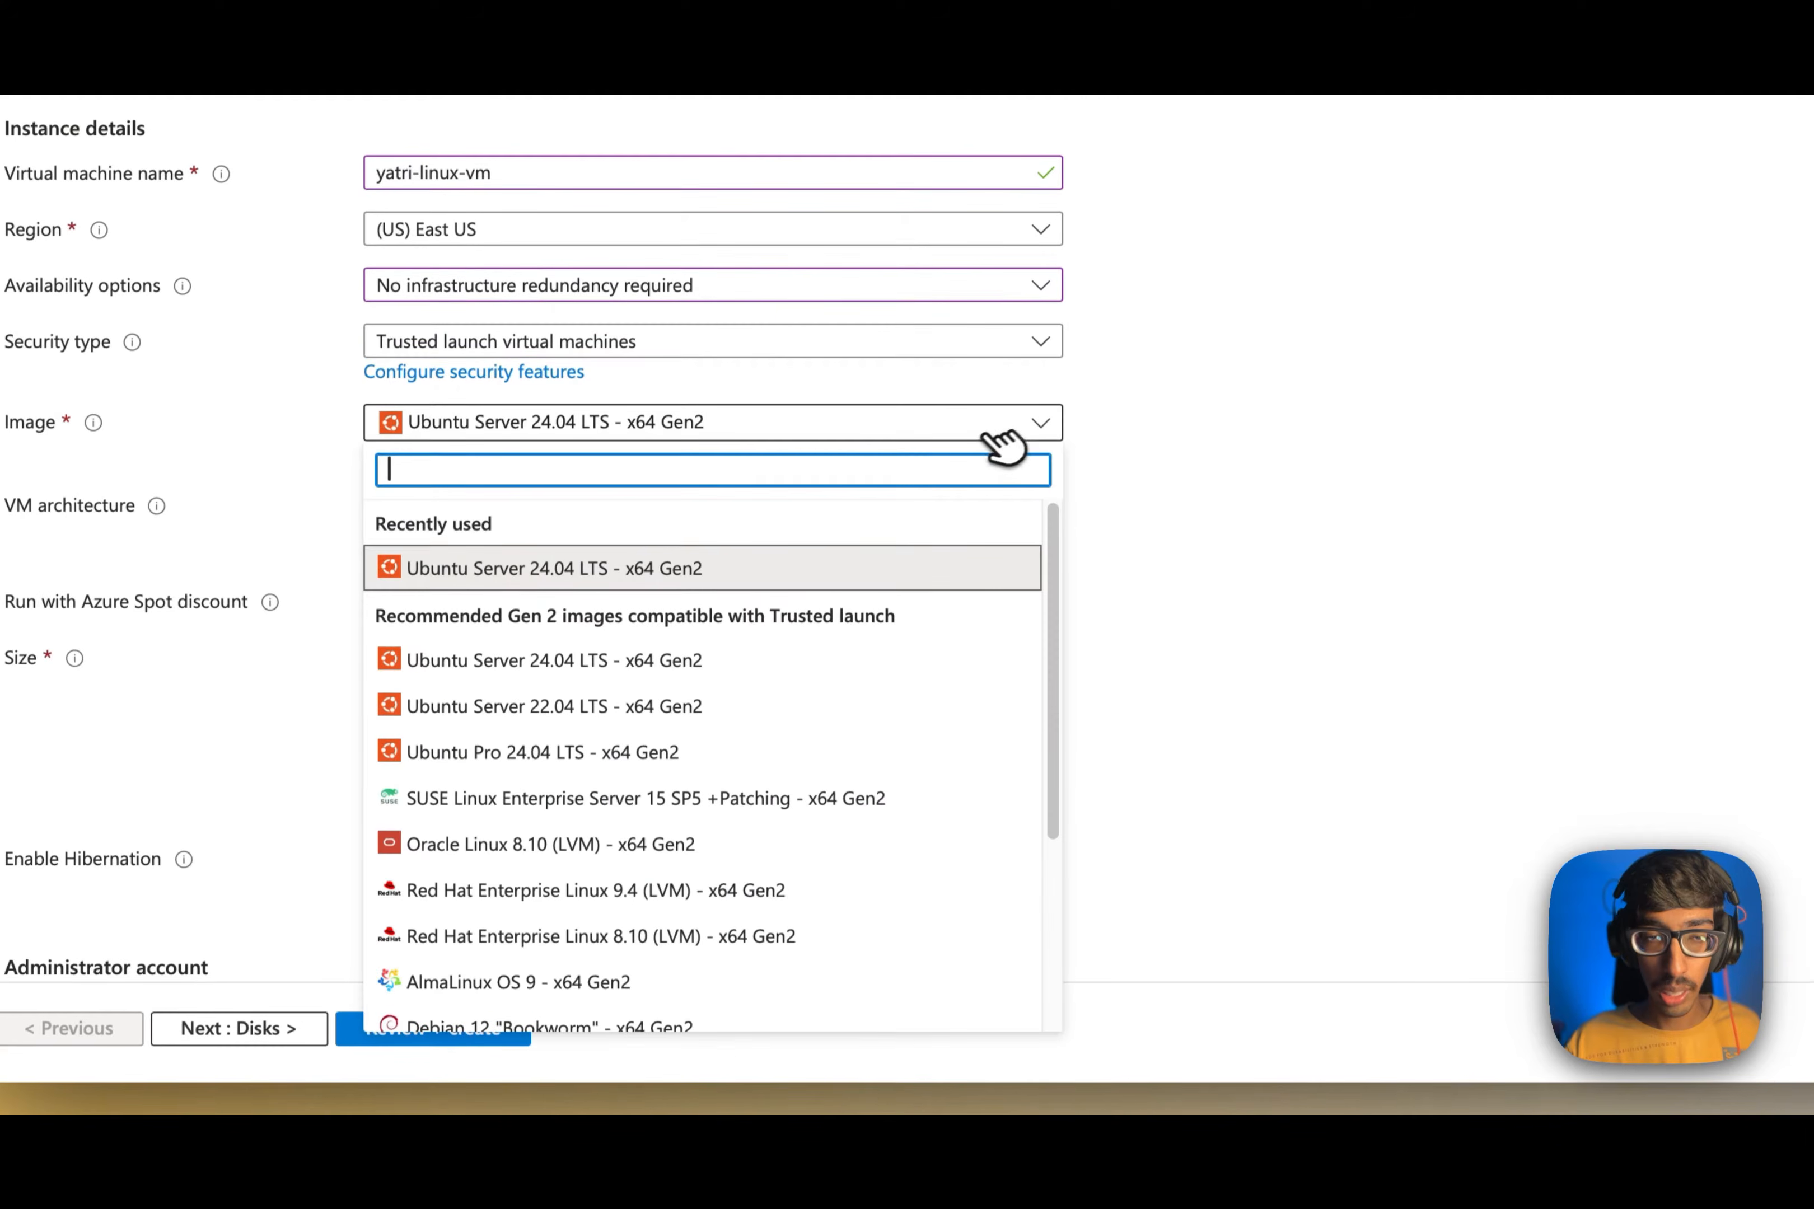
scroll(761, 655, down, 2)
scroll(753, 675, up, 2)
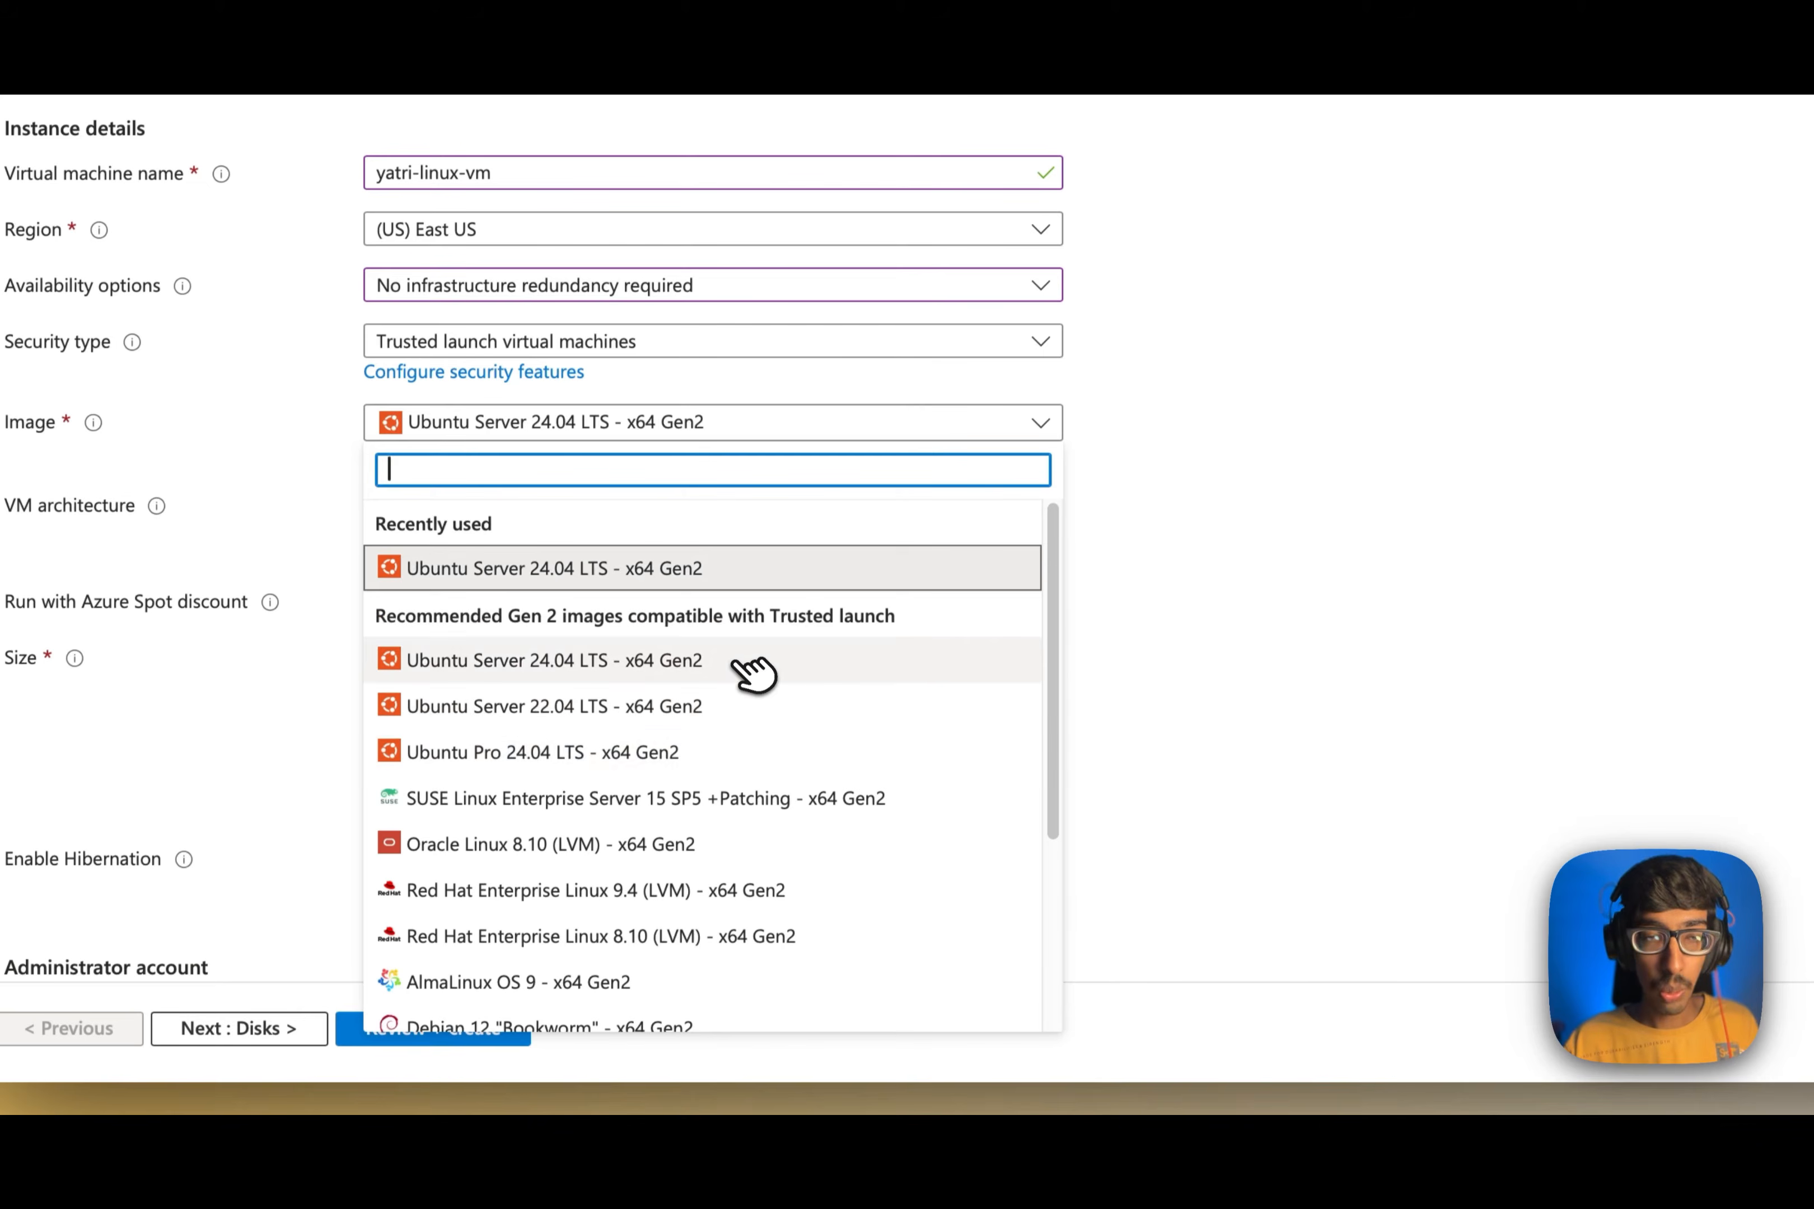
scroll(753, 671, down, 5)
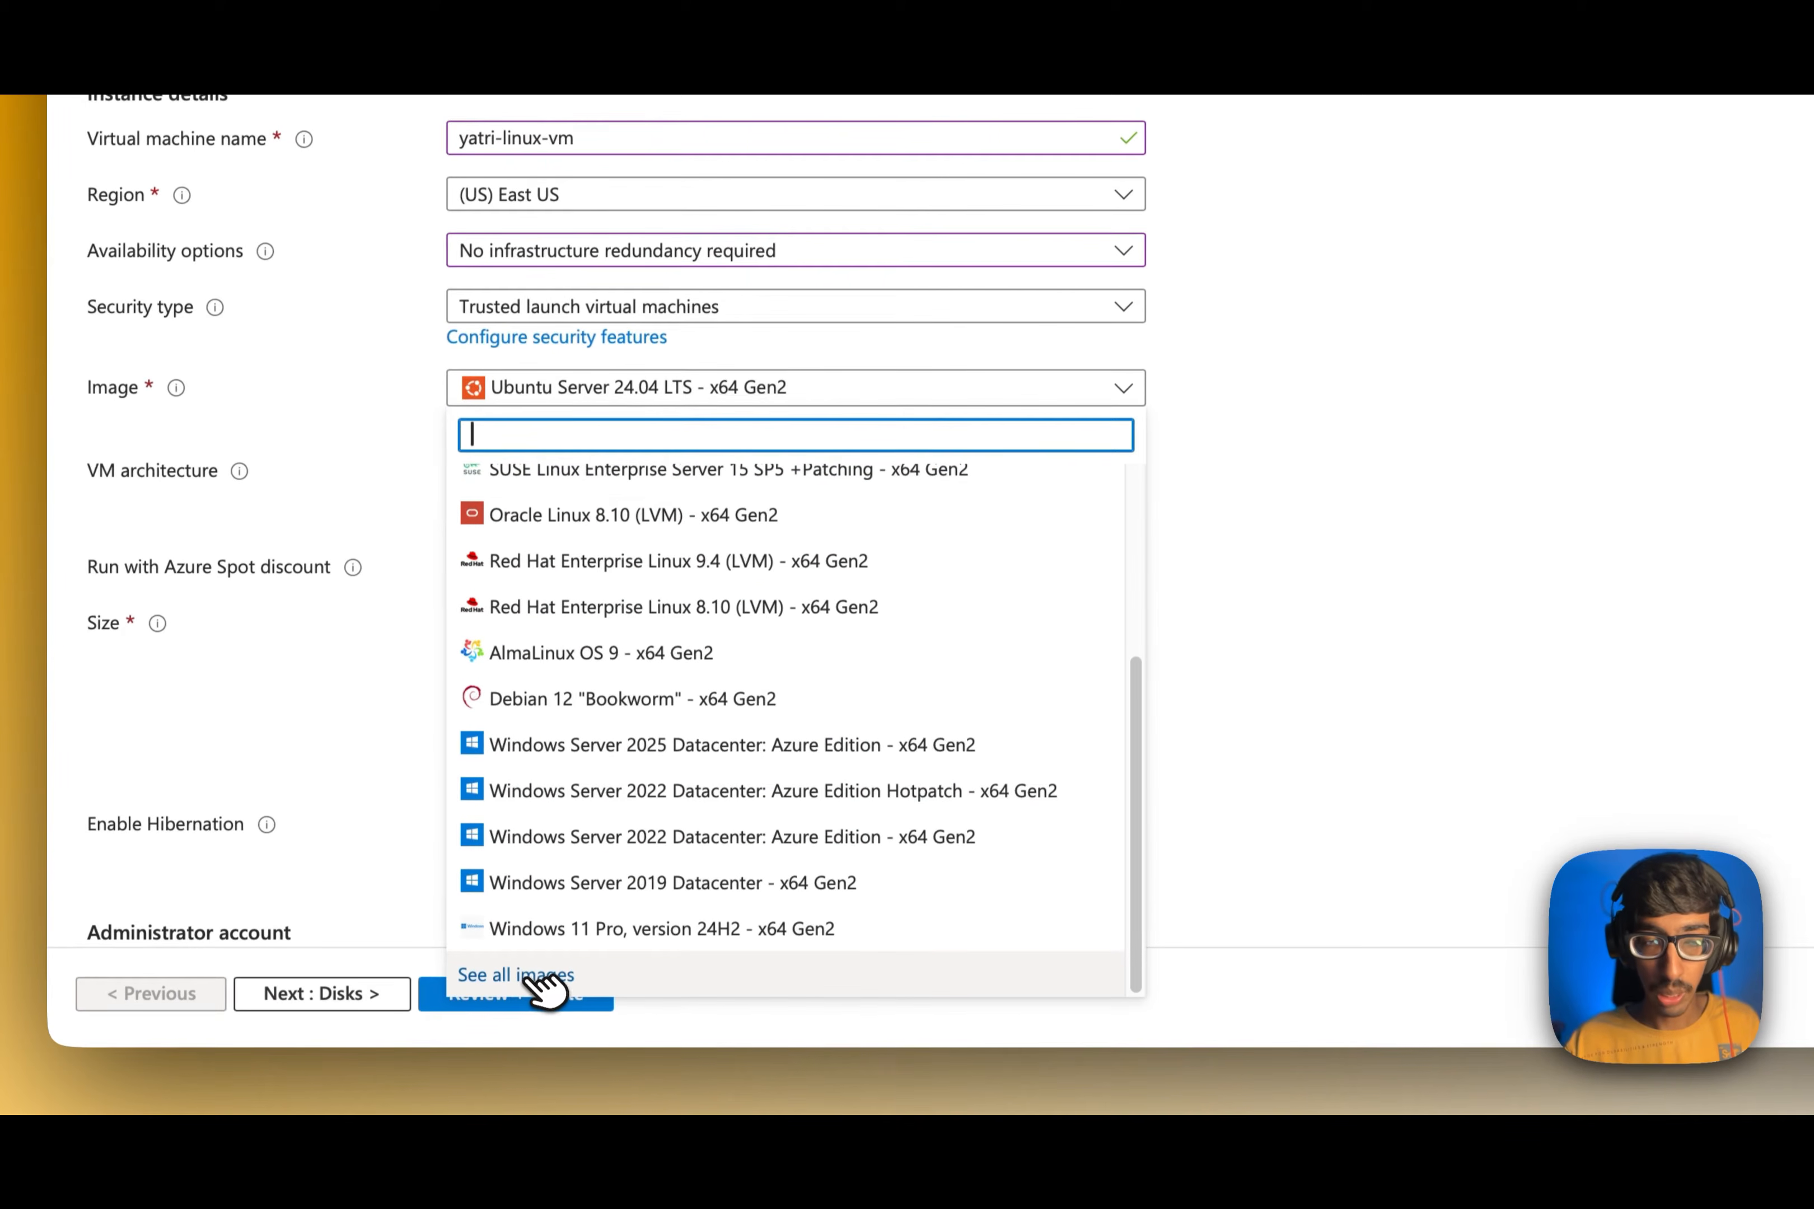
click(521, 977)
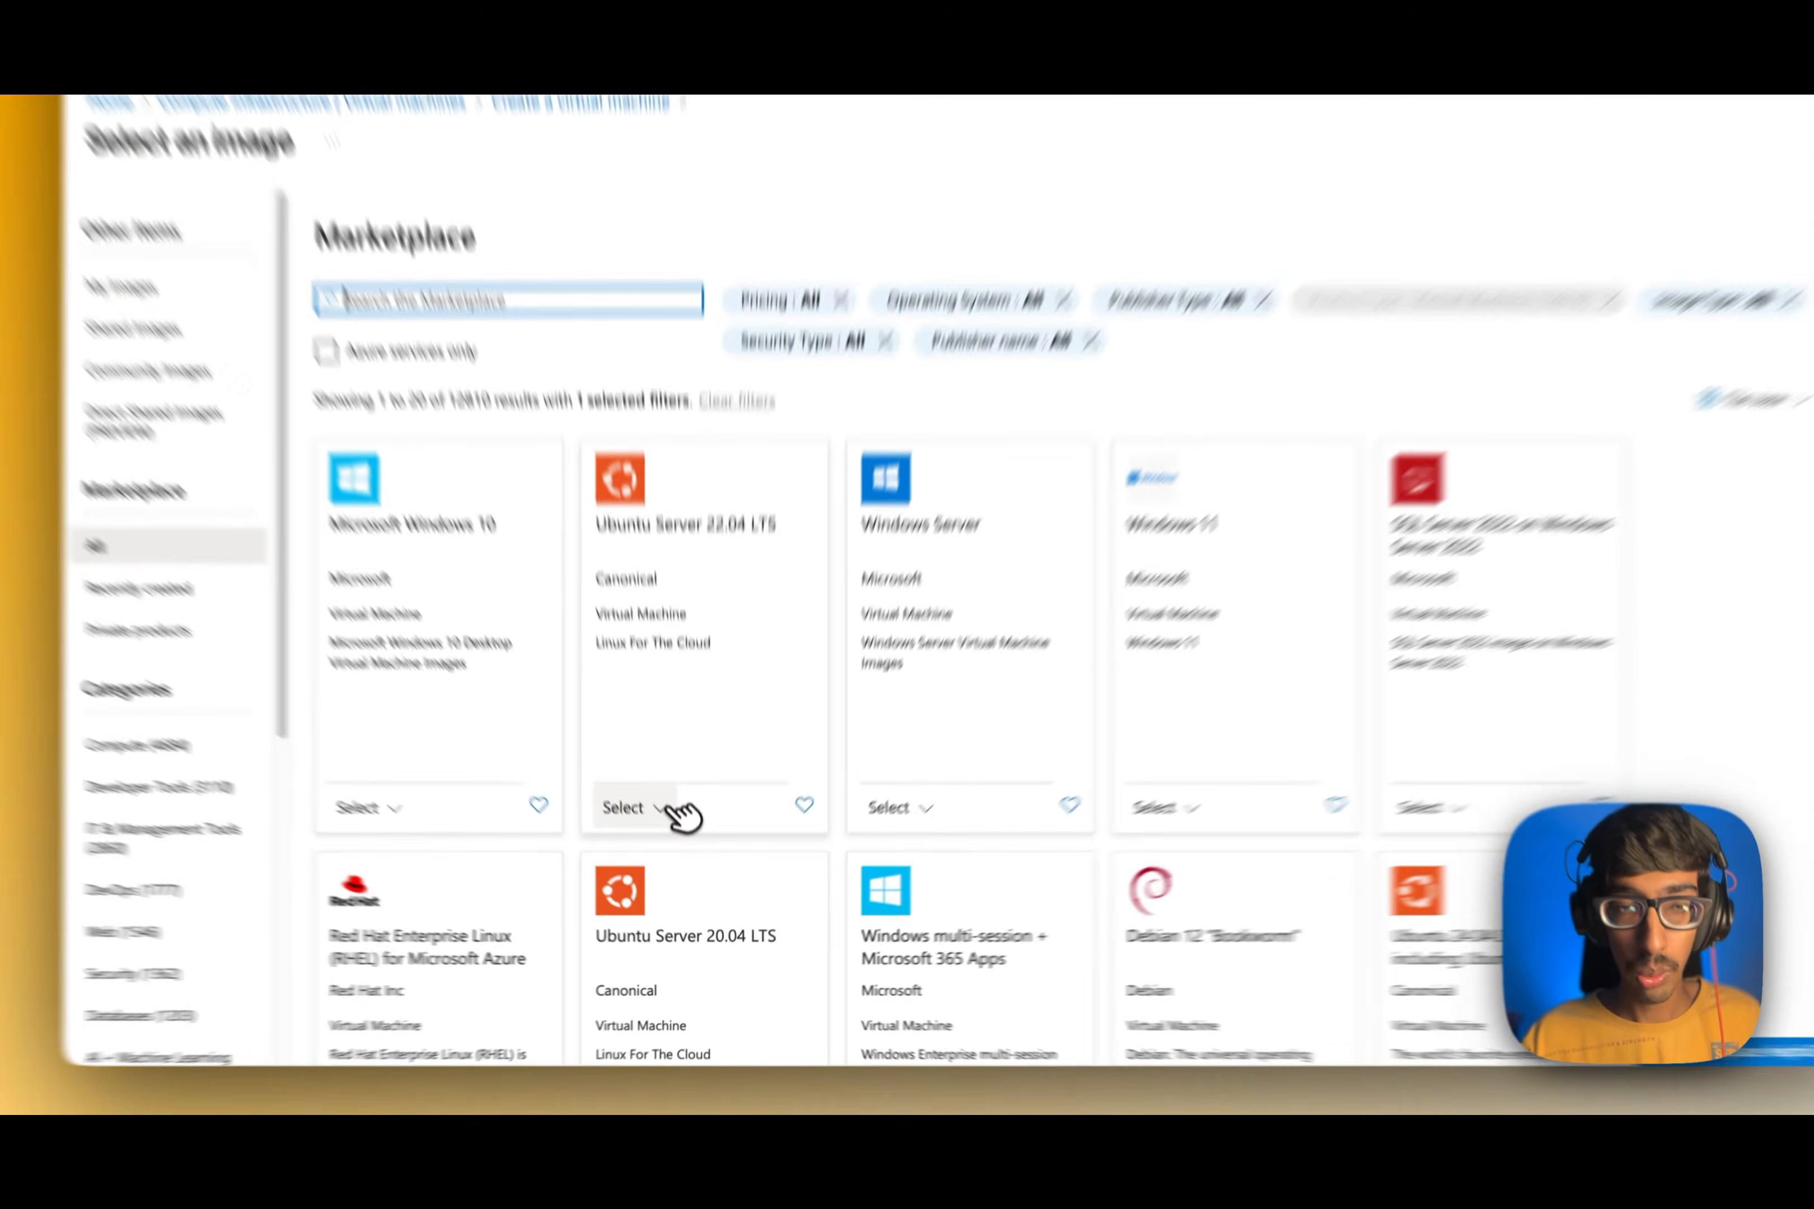
click(669, 809)
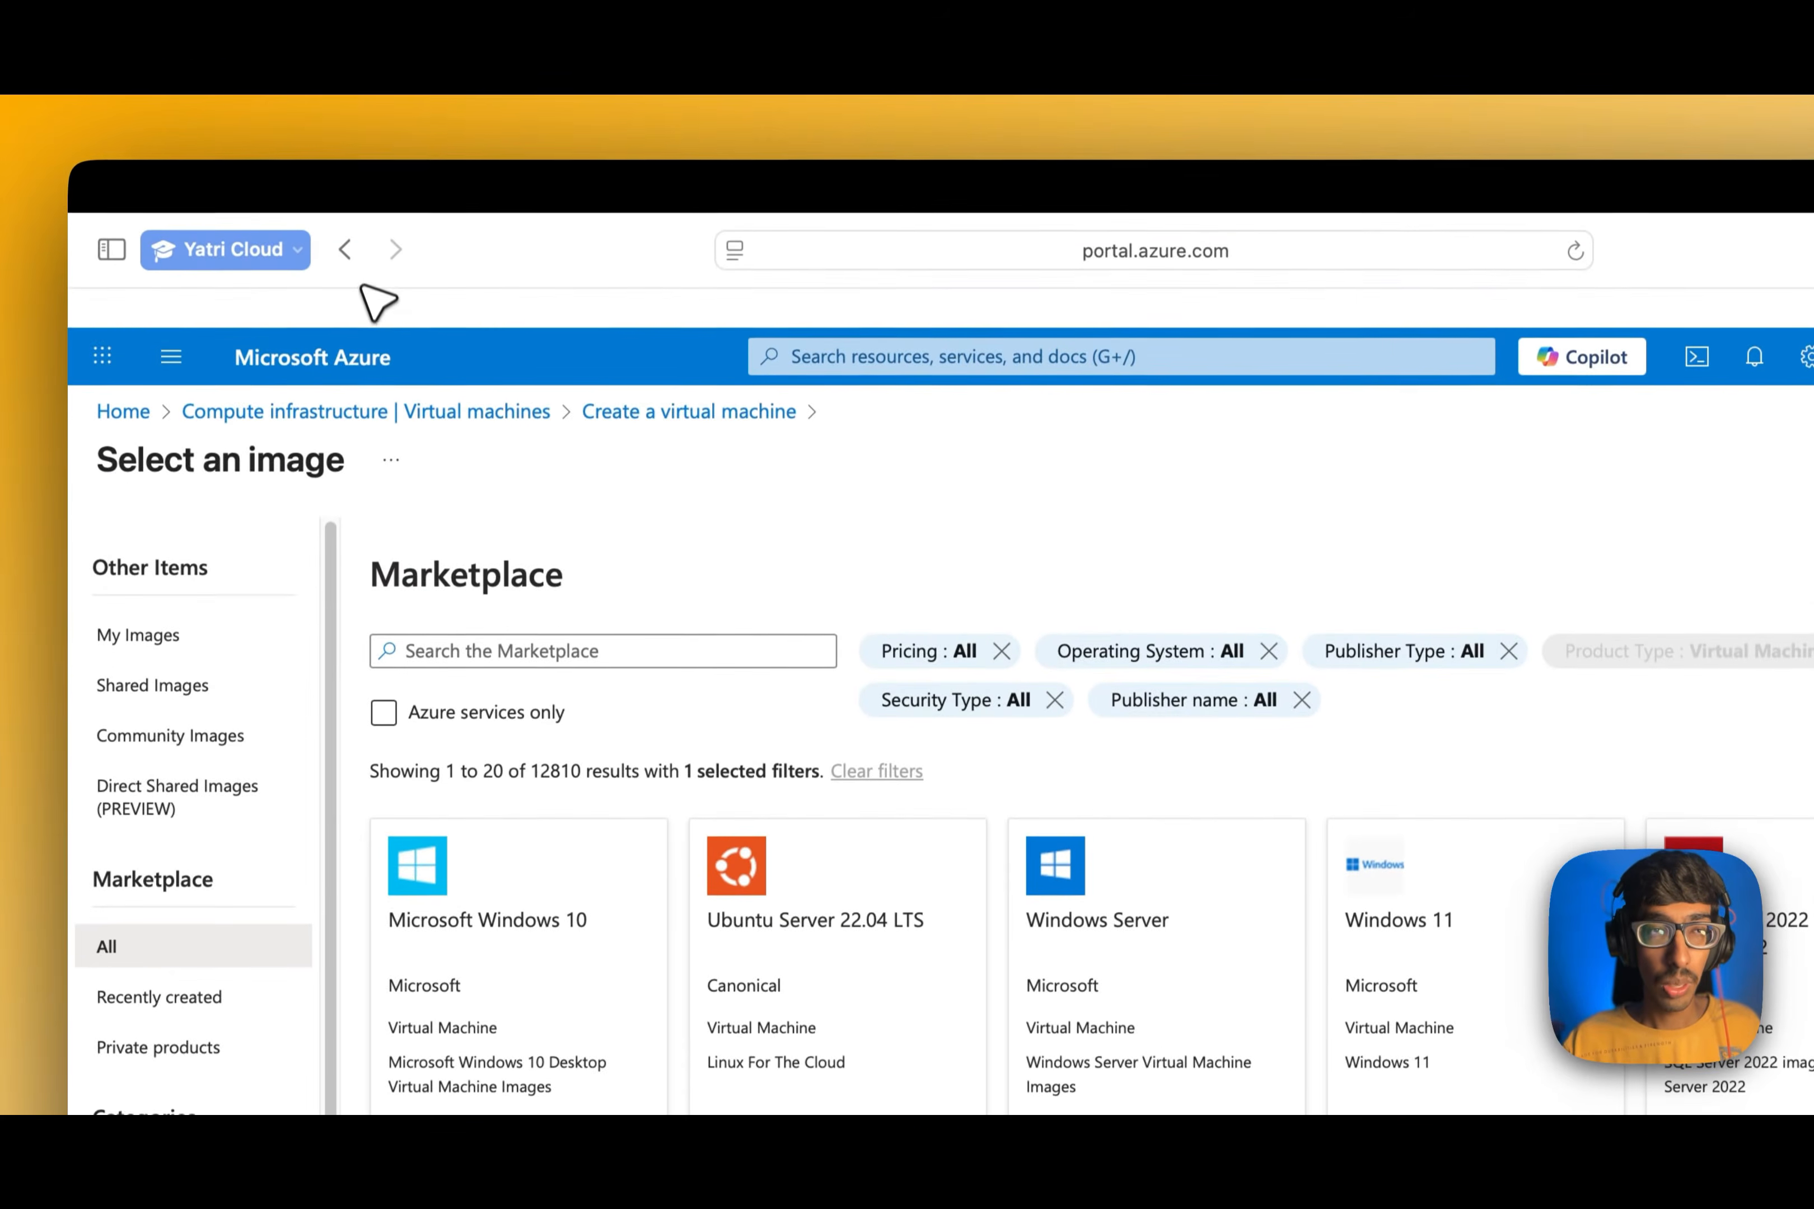
click(352, 262)
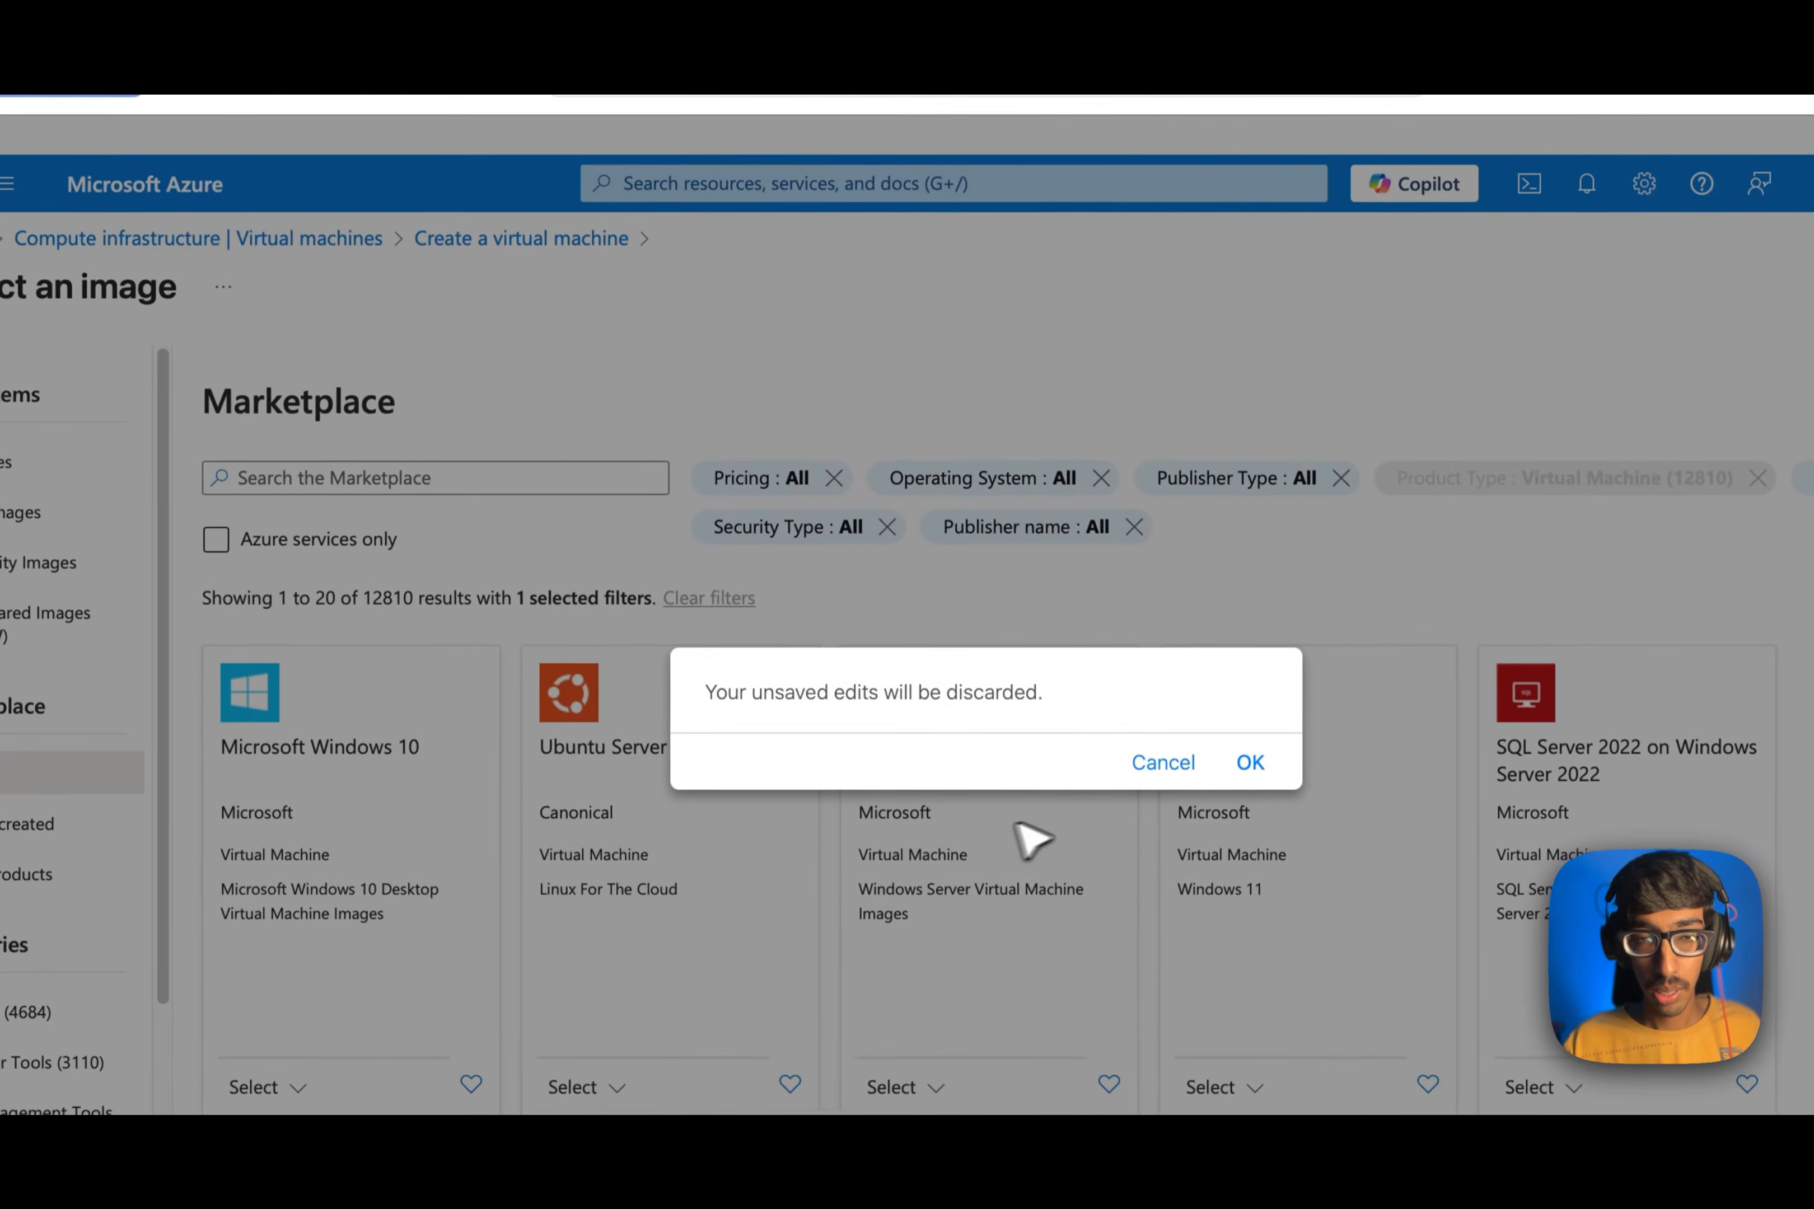
click(1138, 762)
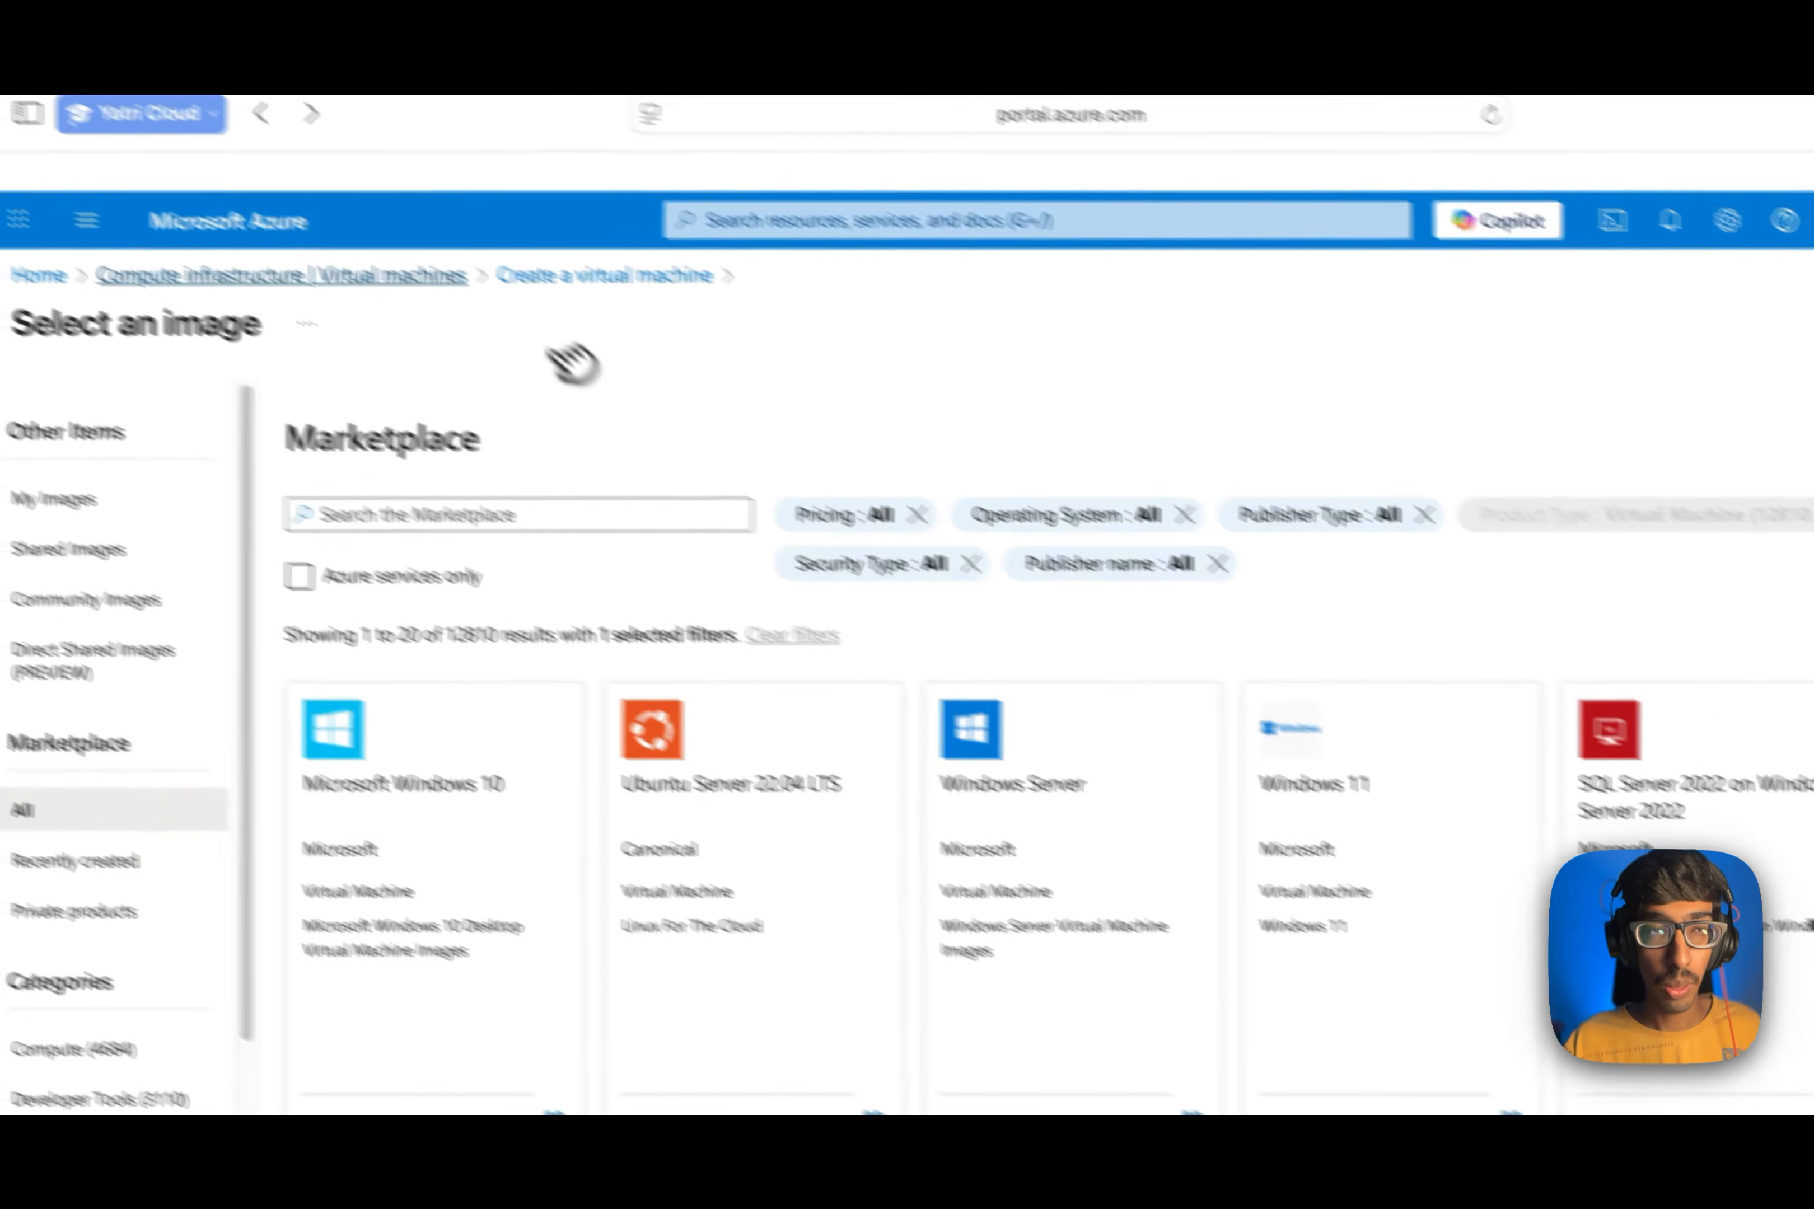
click(574, 276)
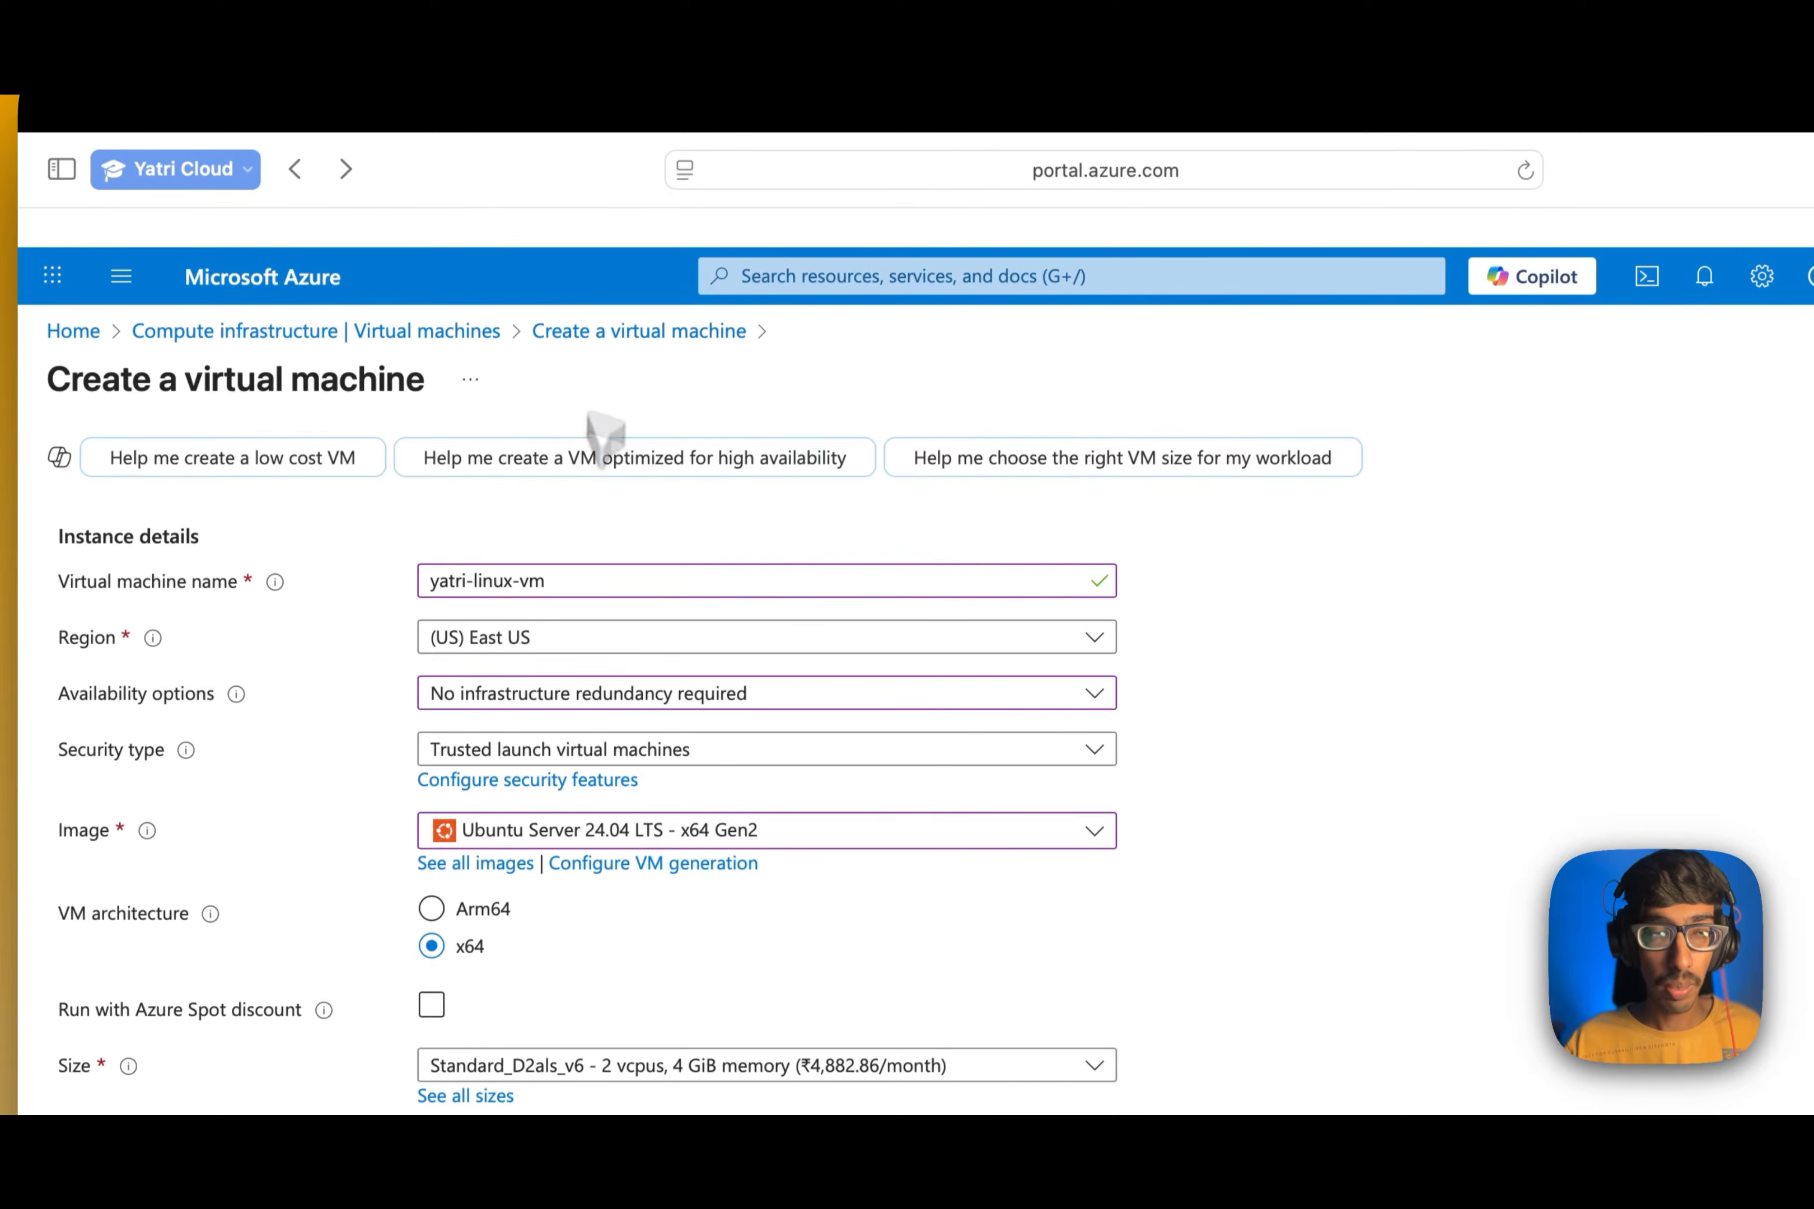
Choose the size Standard_D2als_v6 with 2 vcpus and 4 GiB memory for the virtual machine
scroll(635, 1046, down, 5)
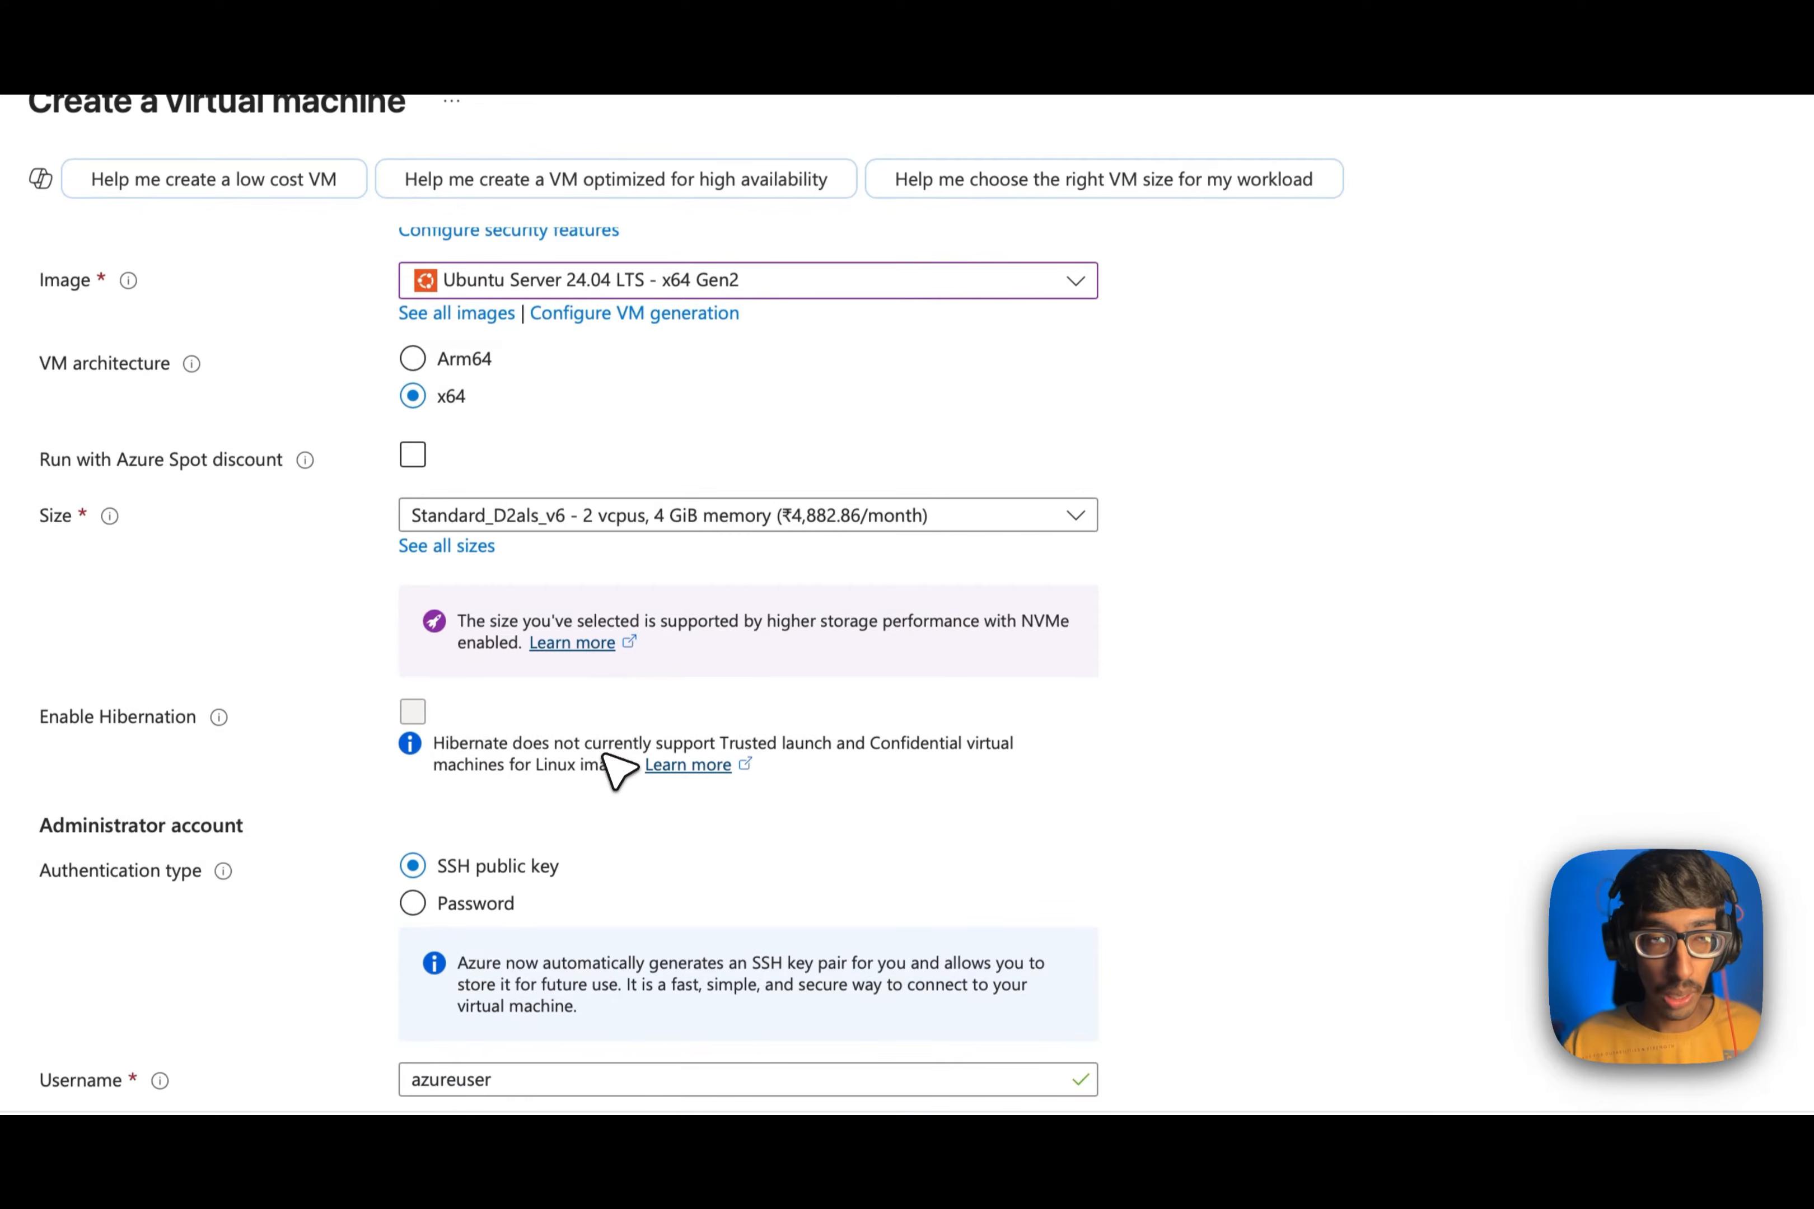
click(816, 519)
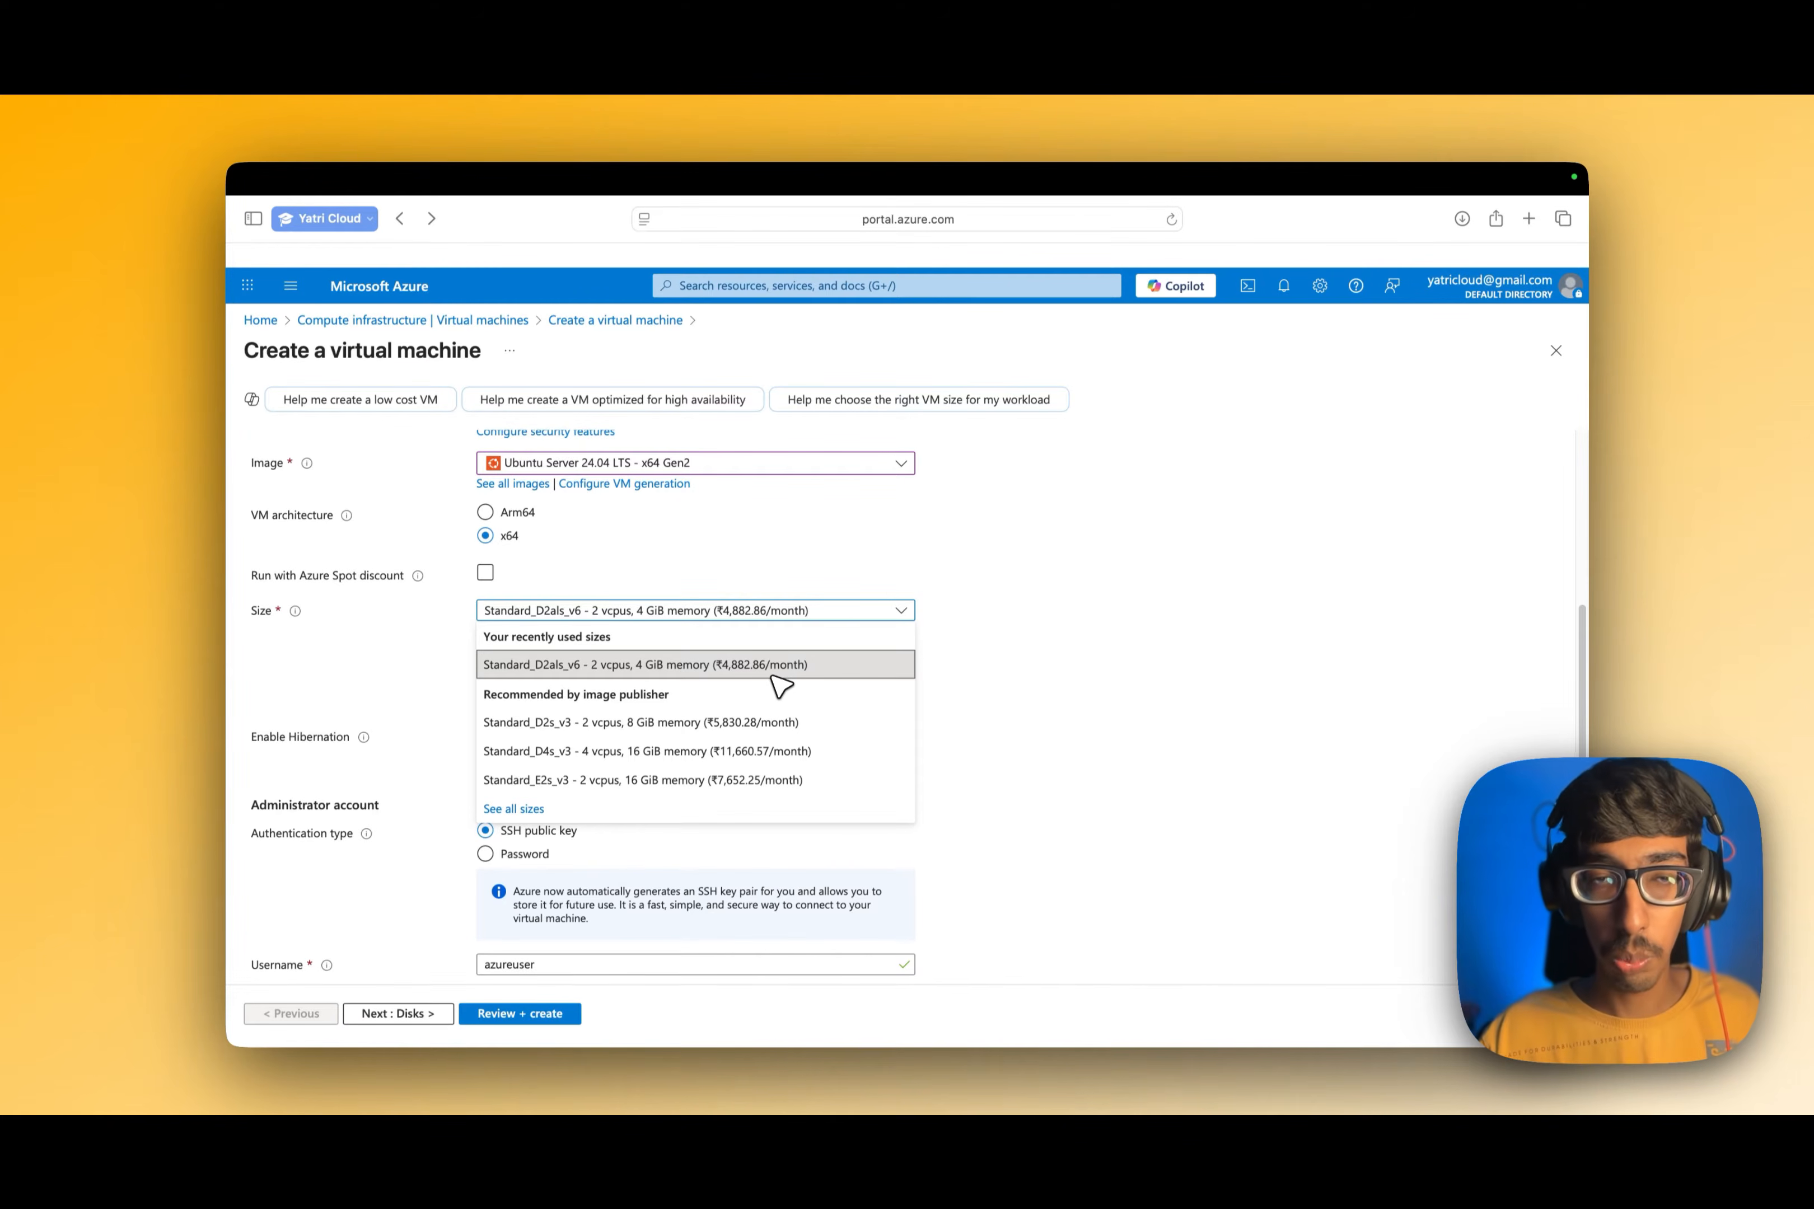
click(796, 675)
scroll(727, 751, down, 3)
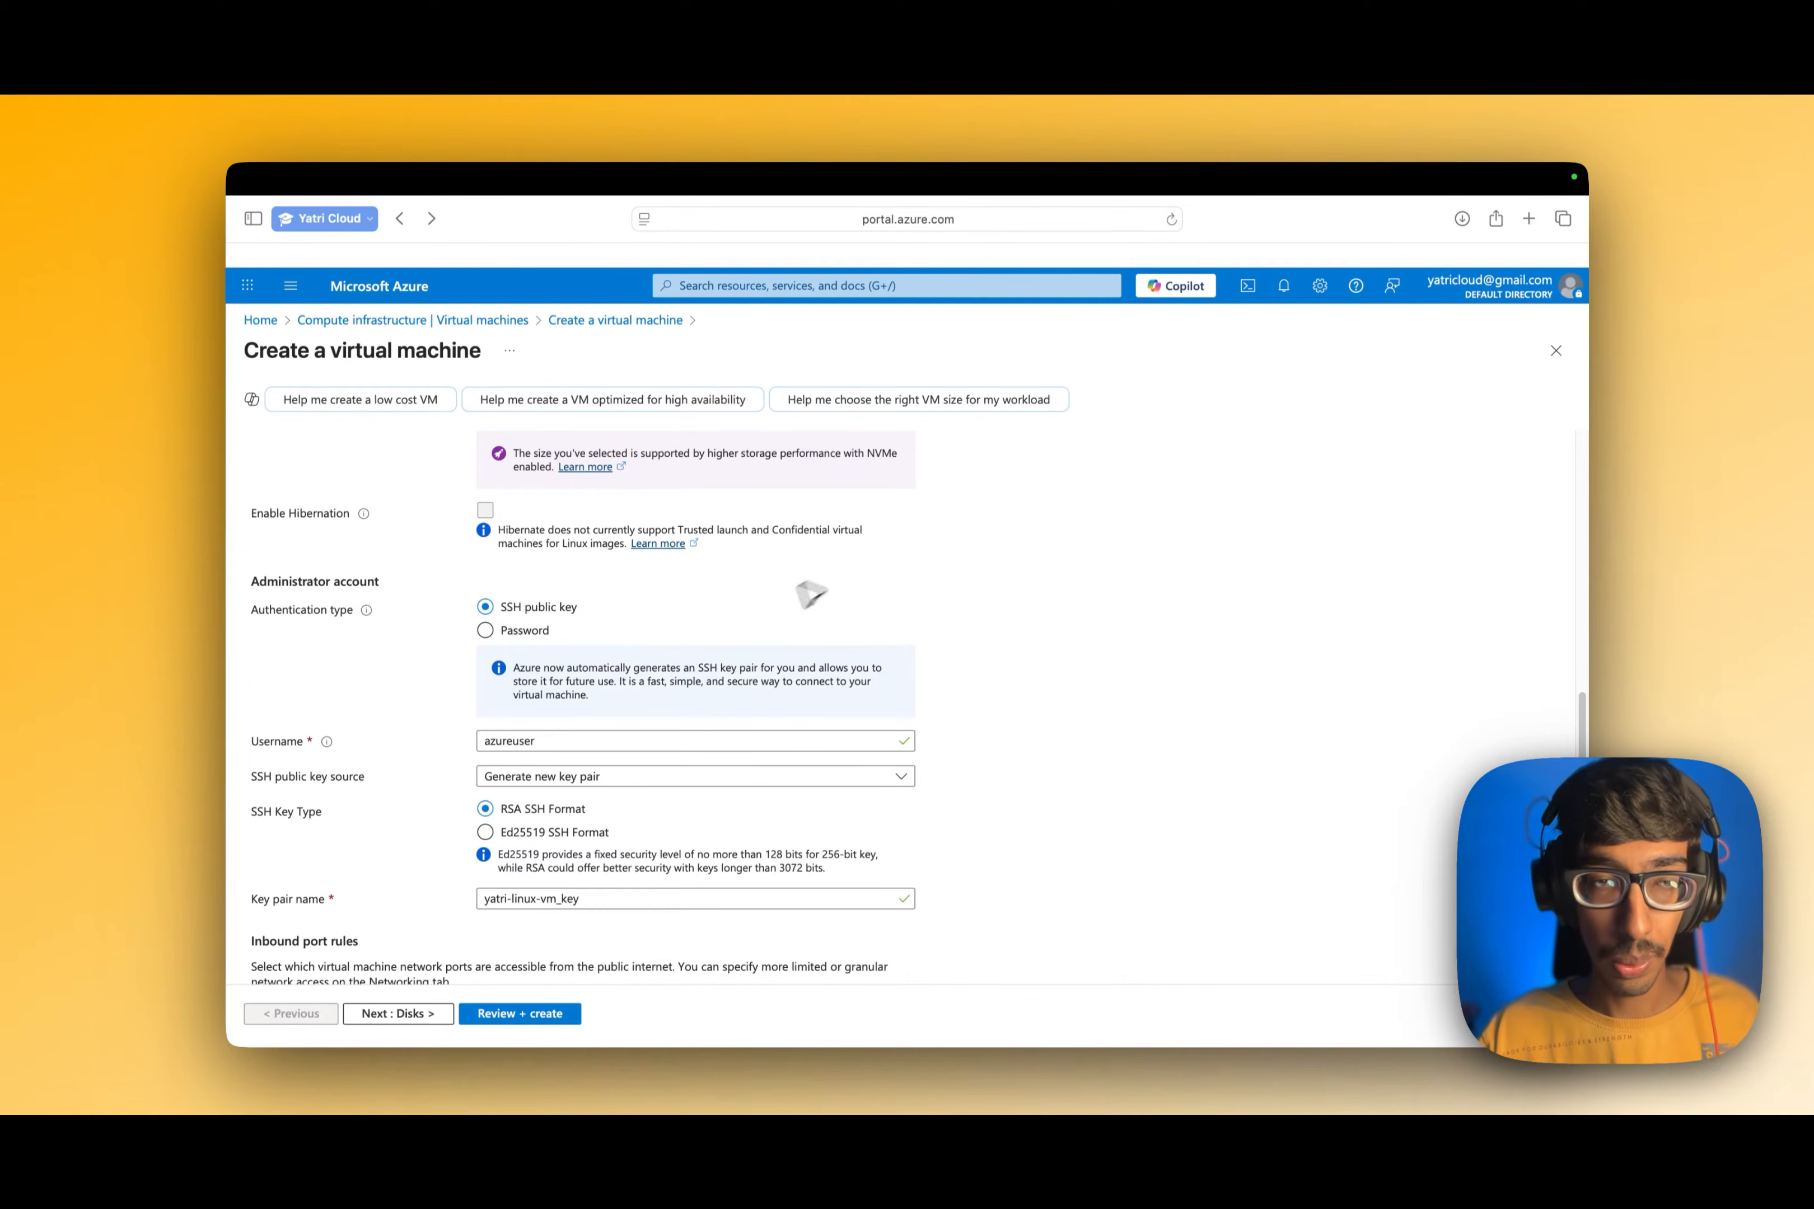
scroll(547, 632, down, 1)
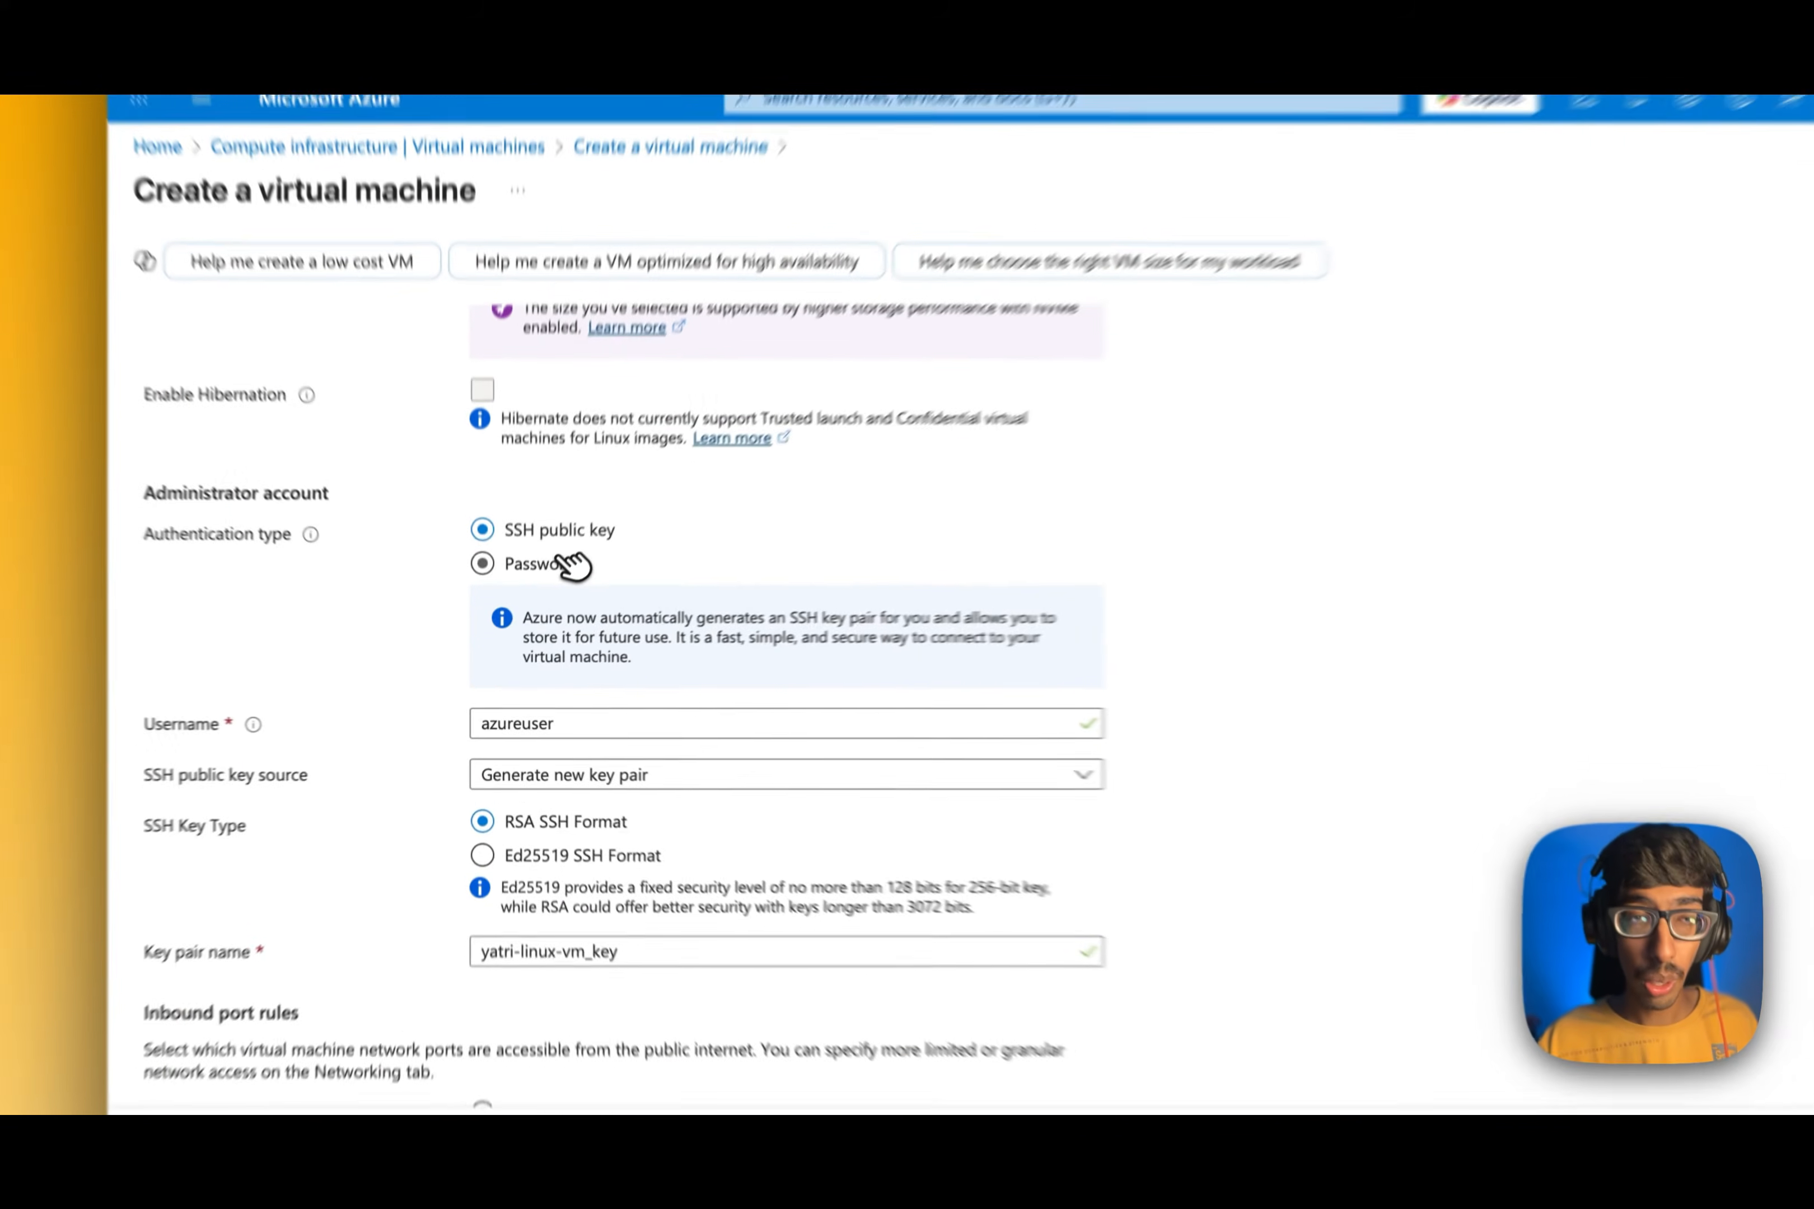
Use SSH public key as the authentication type and set the administrator username to yatriuser
click(549, 608)
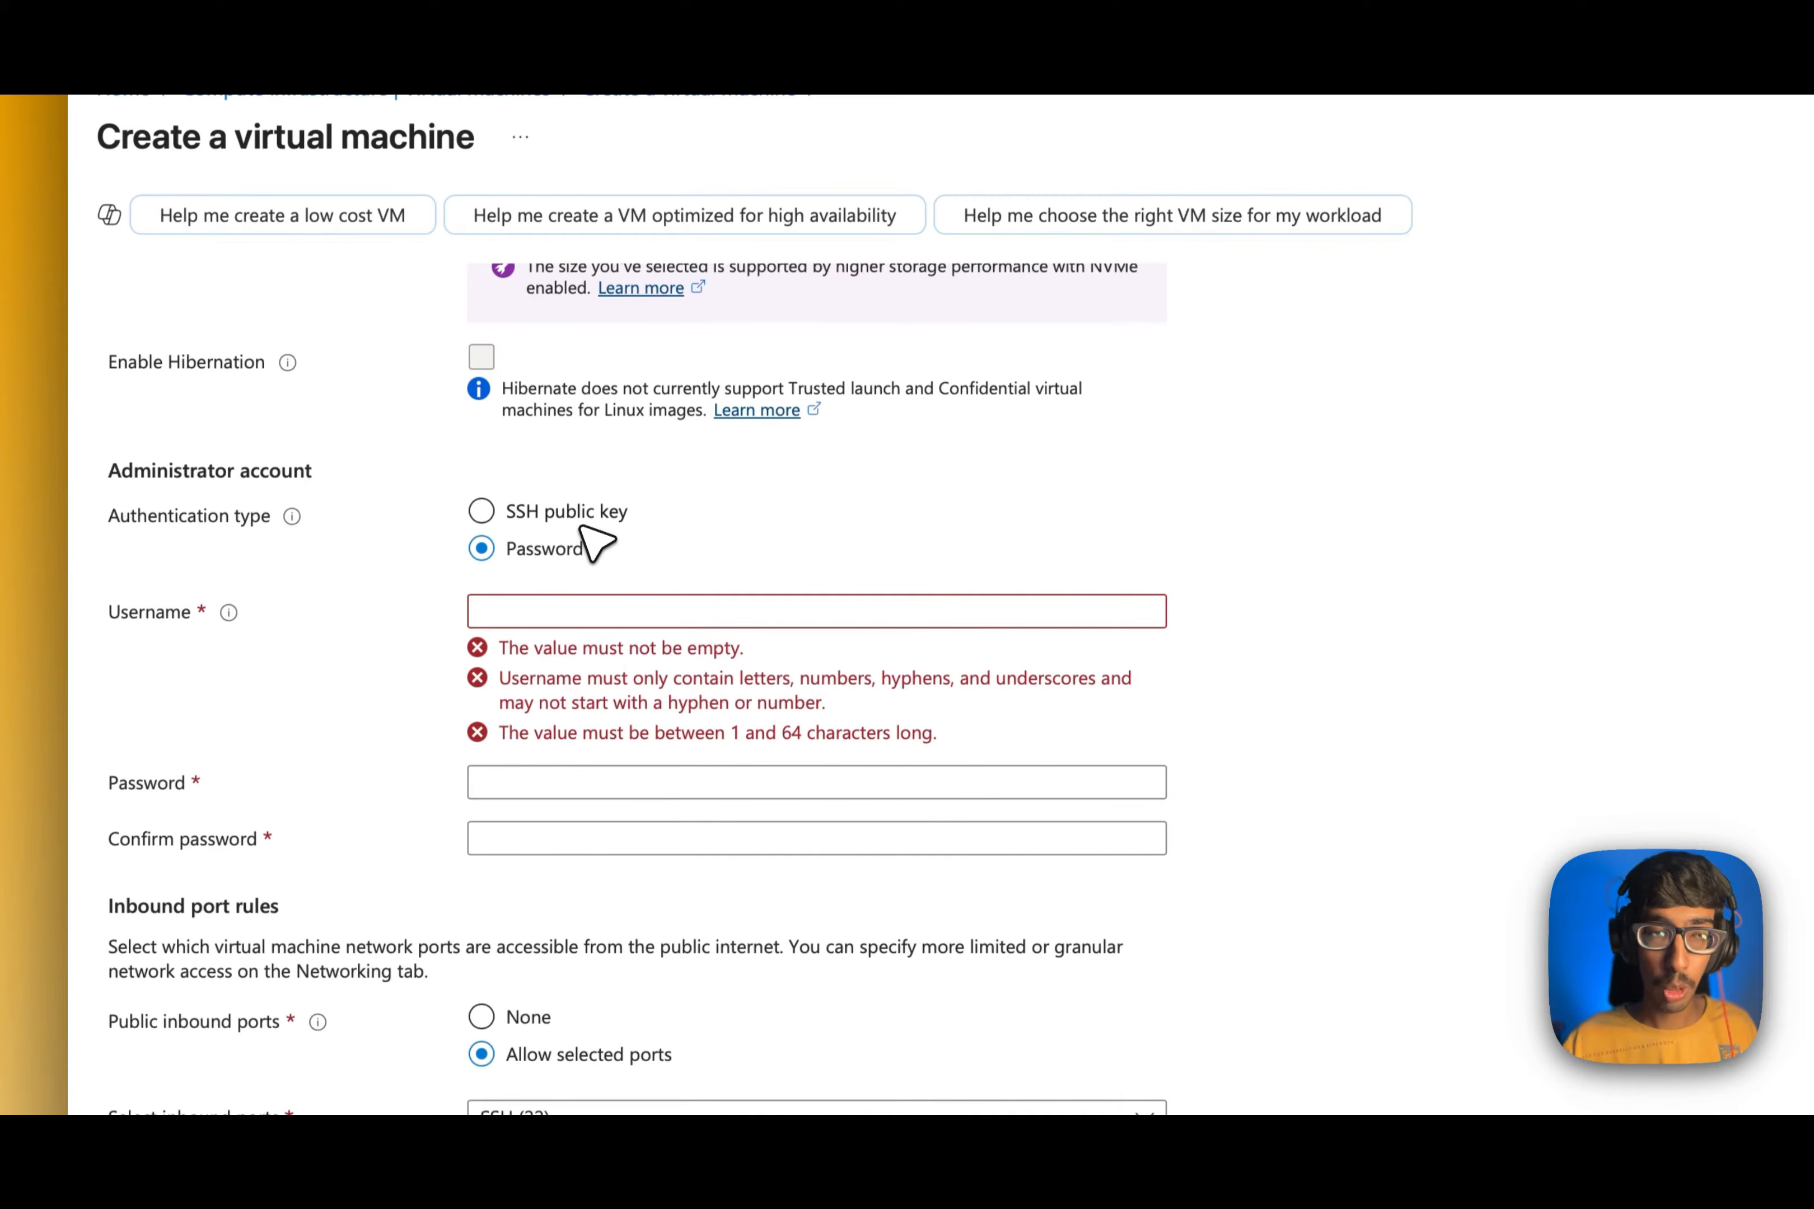
click(589, 519)
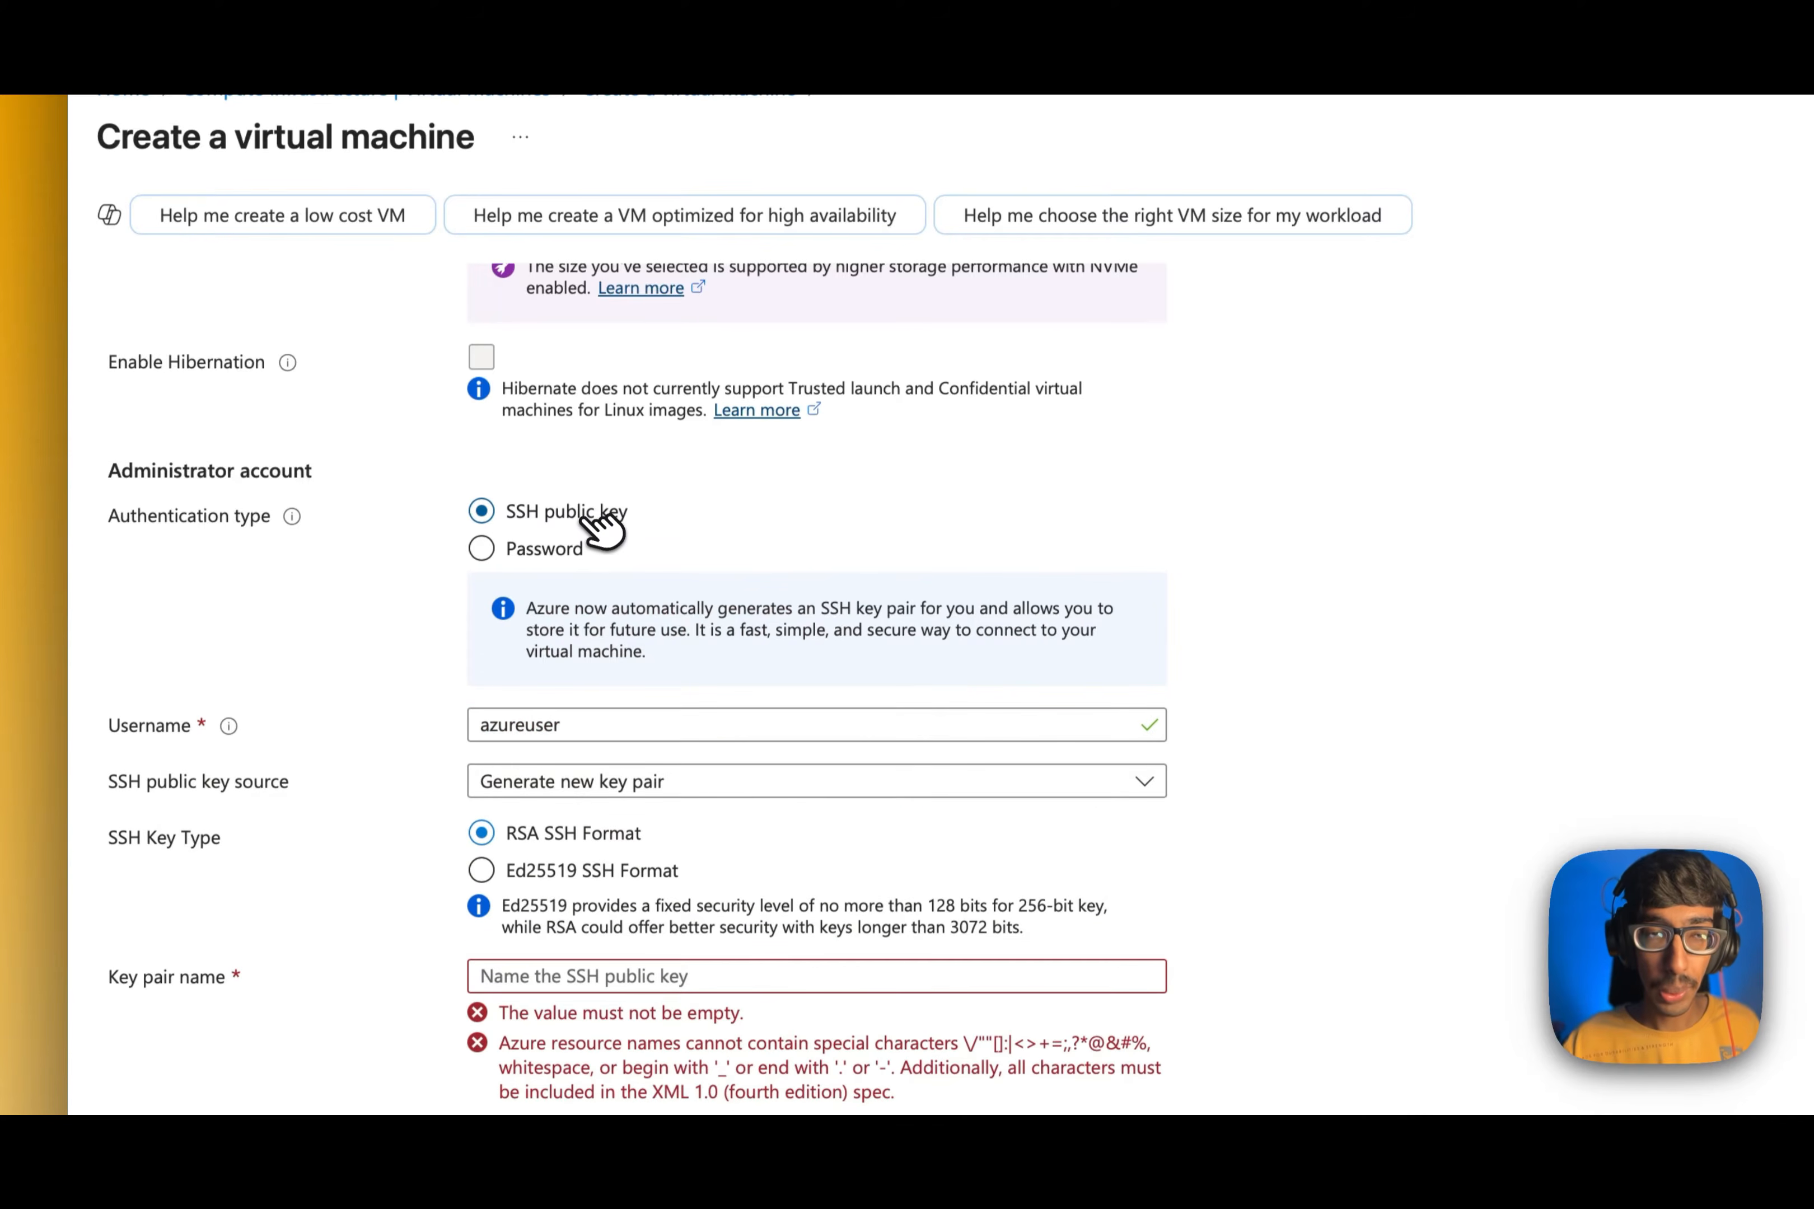
double_click(626, 736)
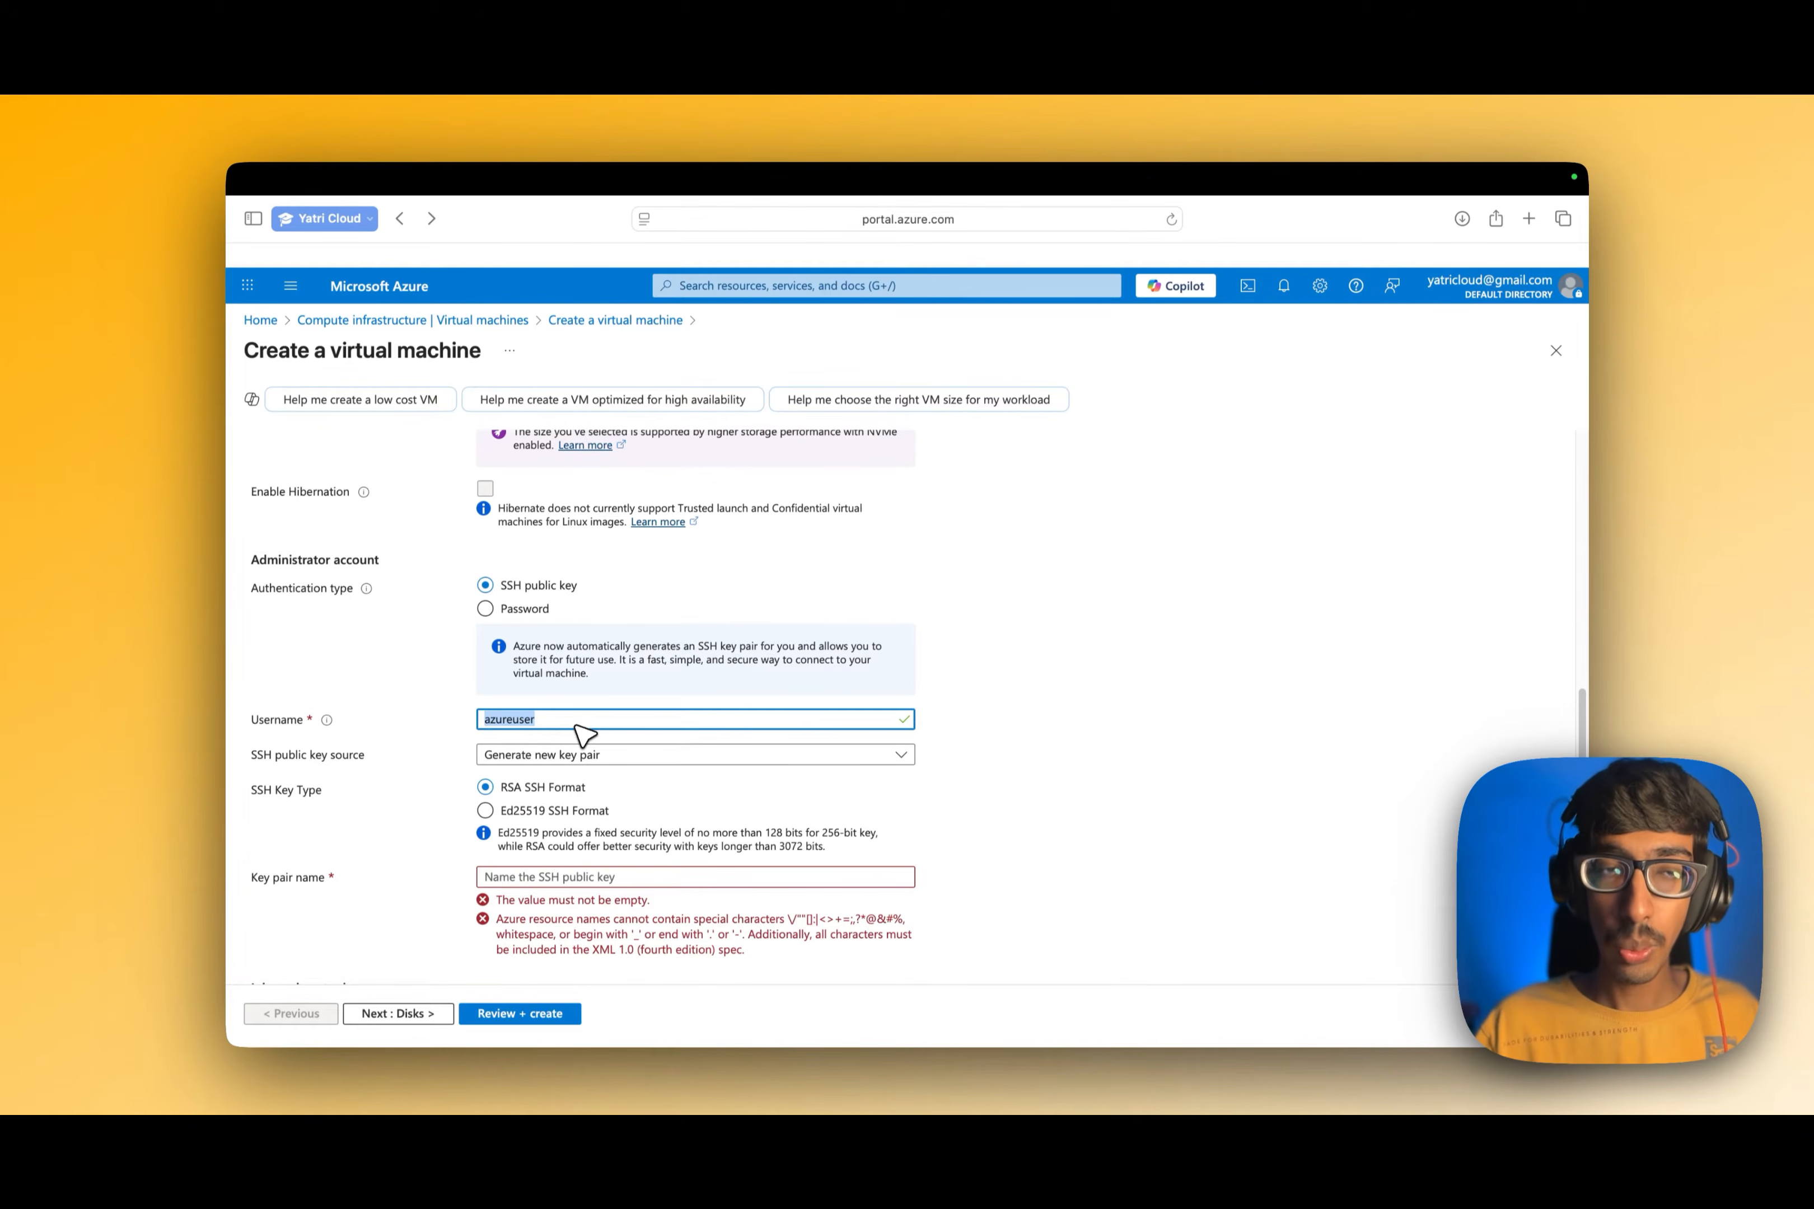
text(y)
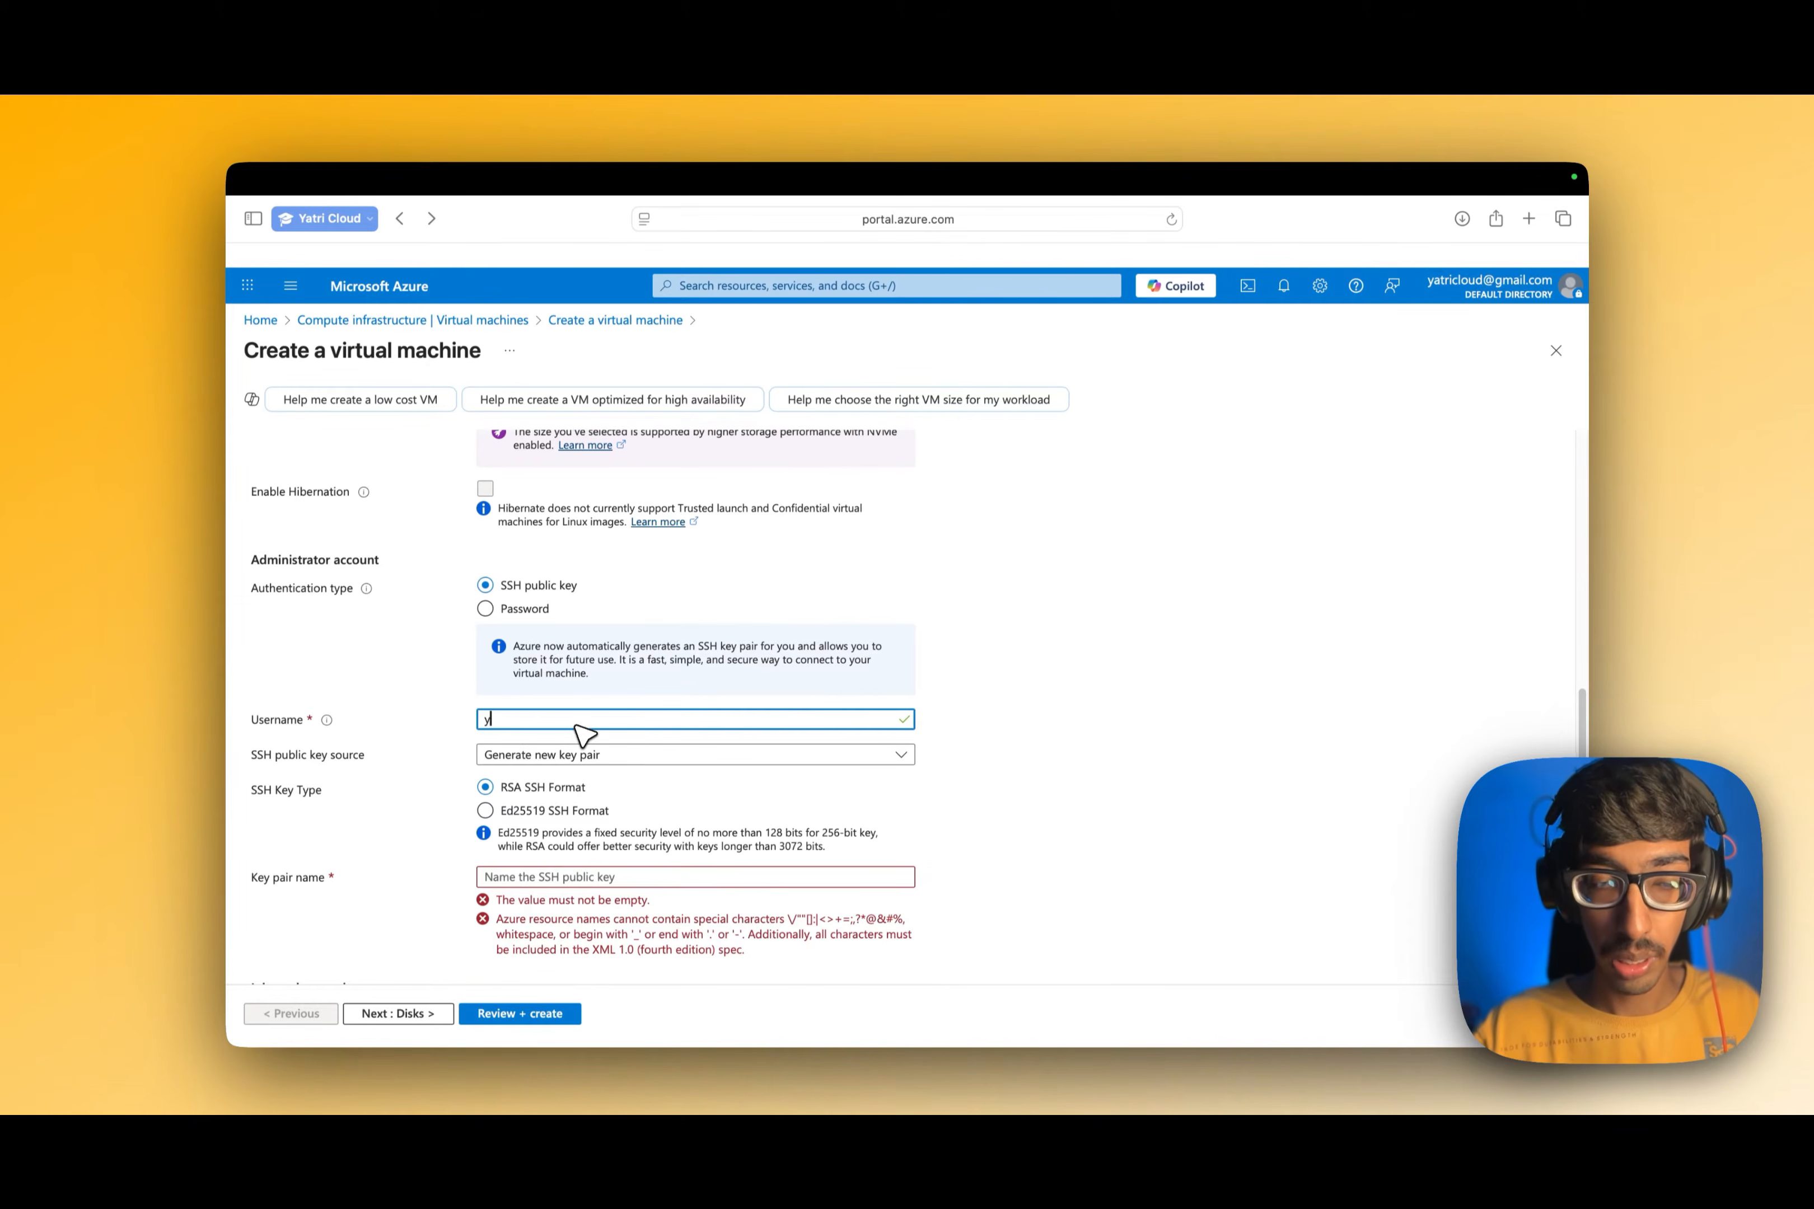
text(atriuser)
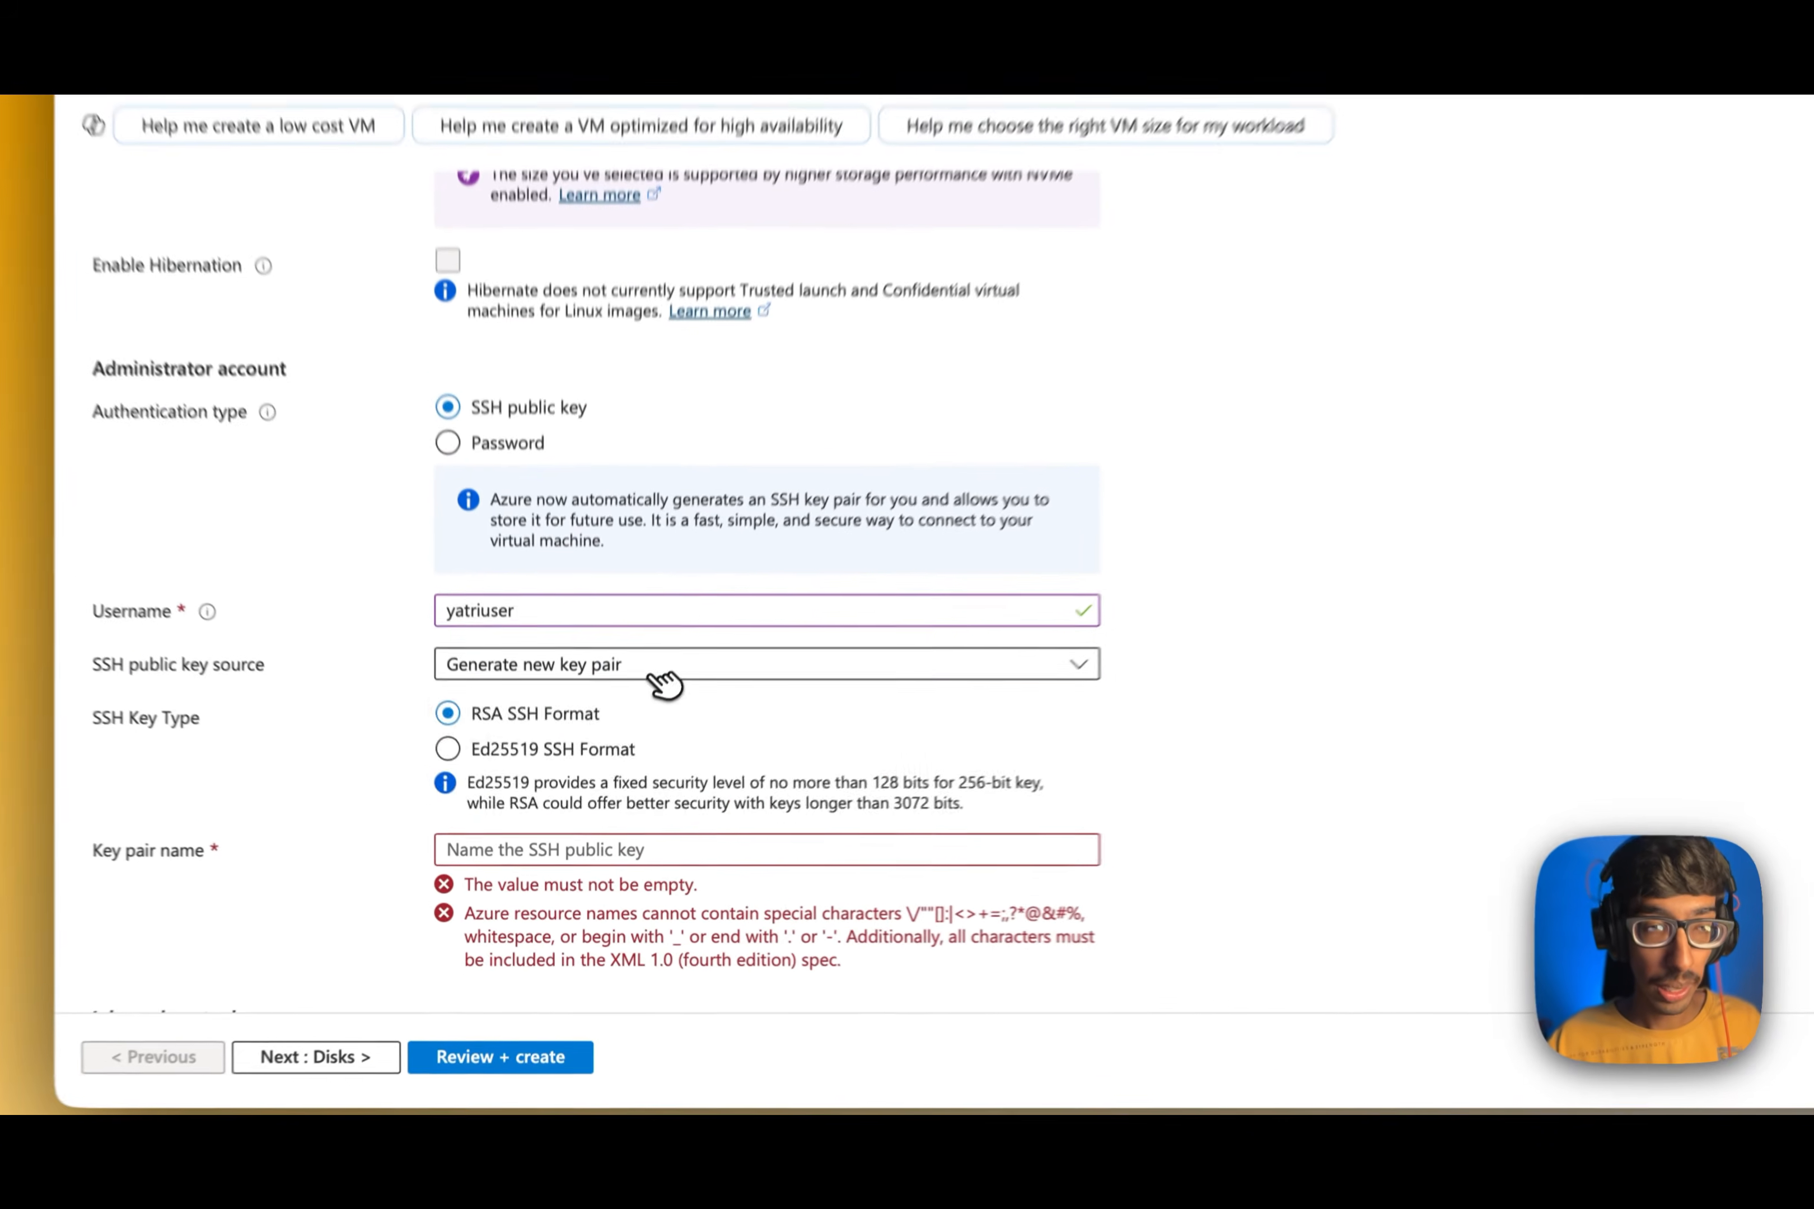
Choose Generate new key pair as the SSH public key source and name the key pair yatri-key-pair
click(654, 670)
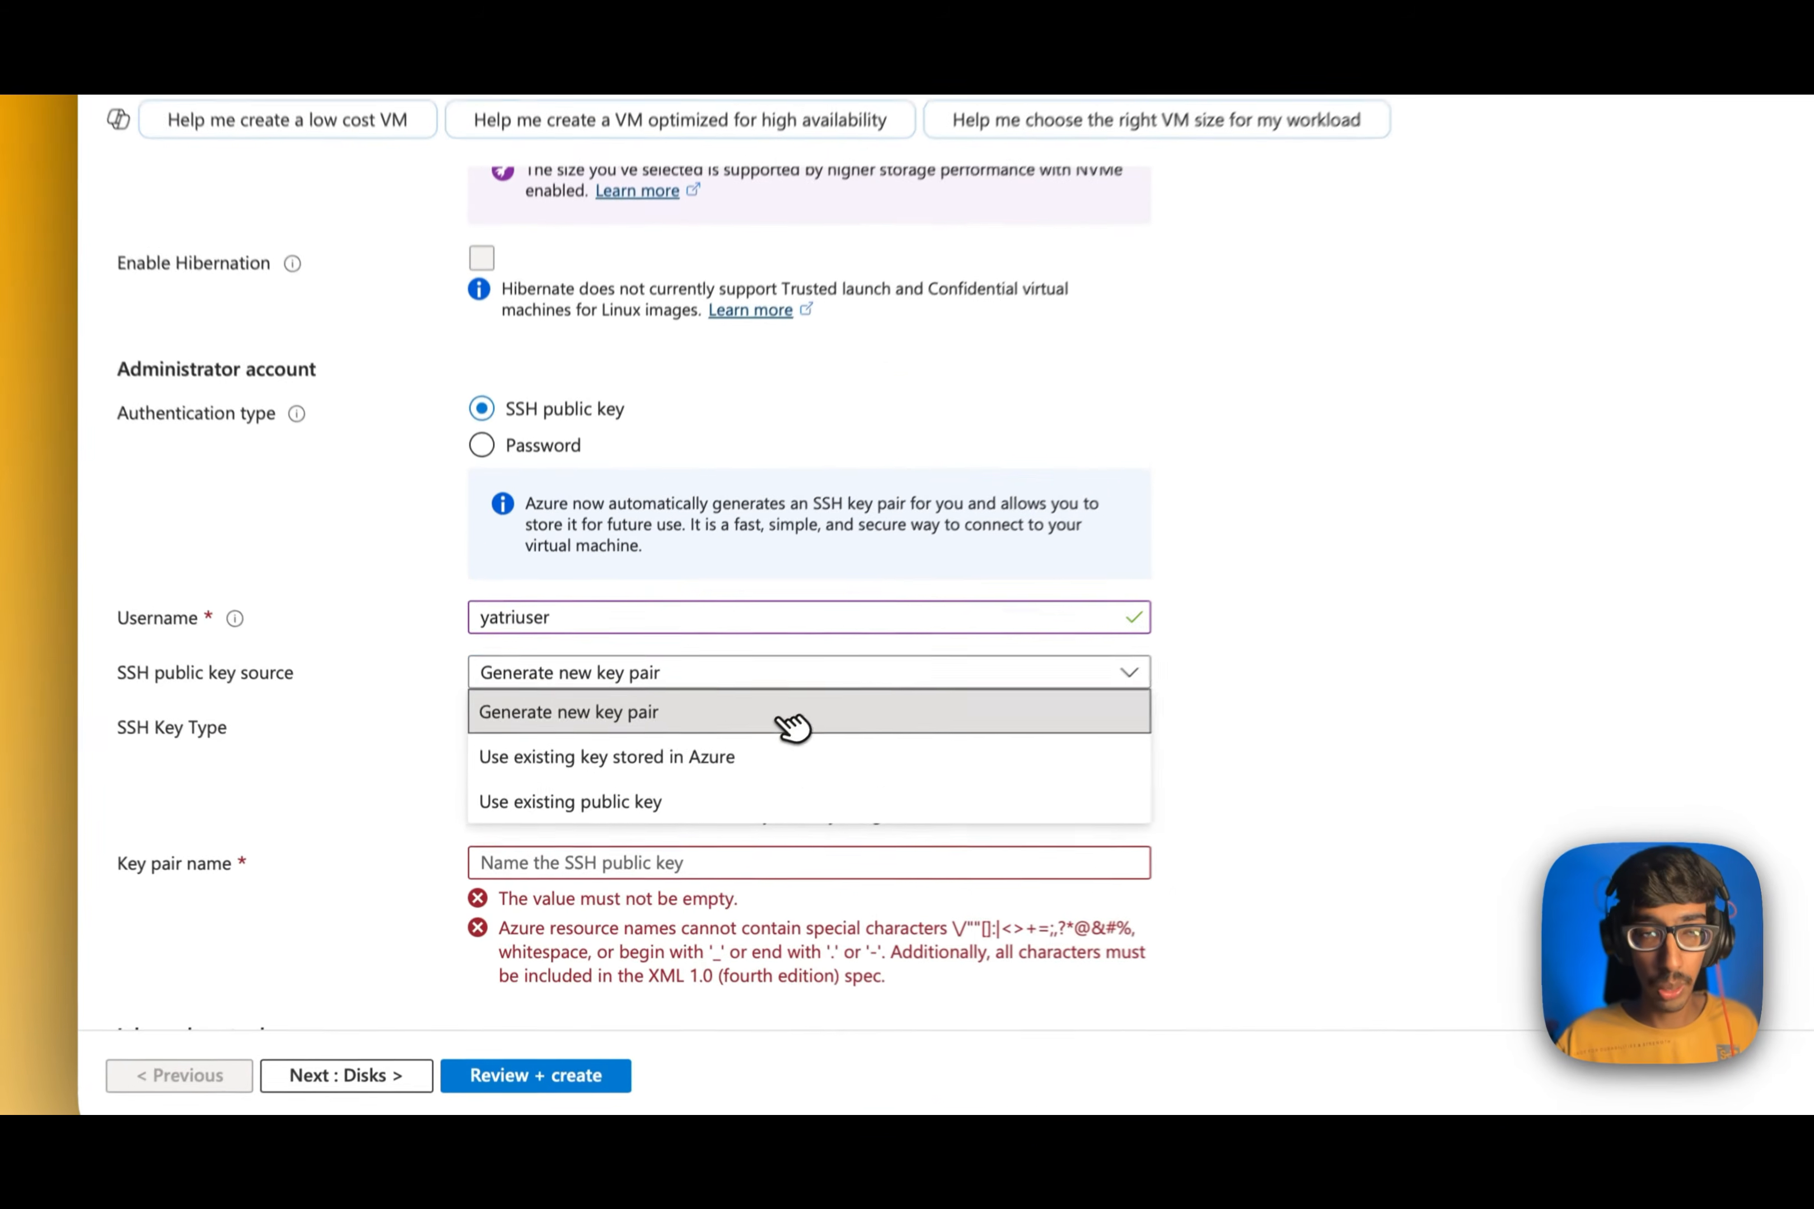
click(687, 790)
scroll(663, 804, down, 2)
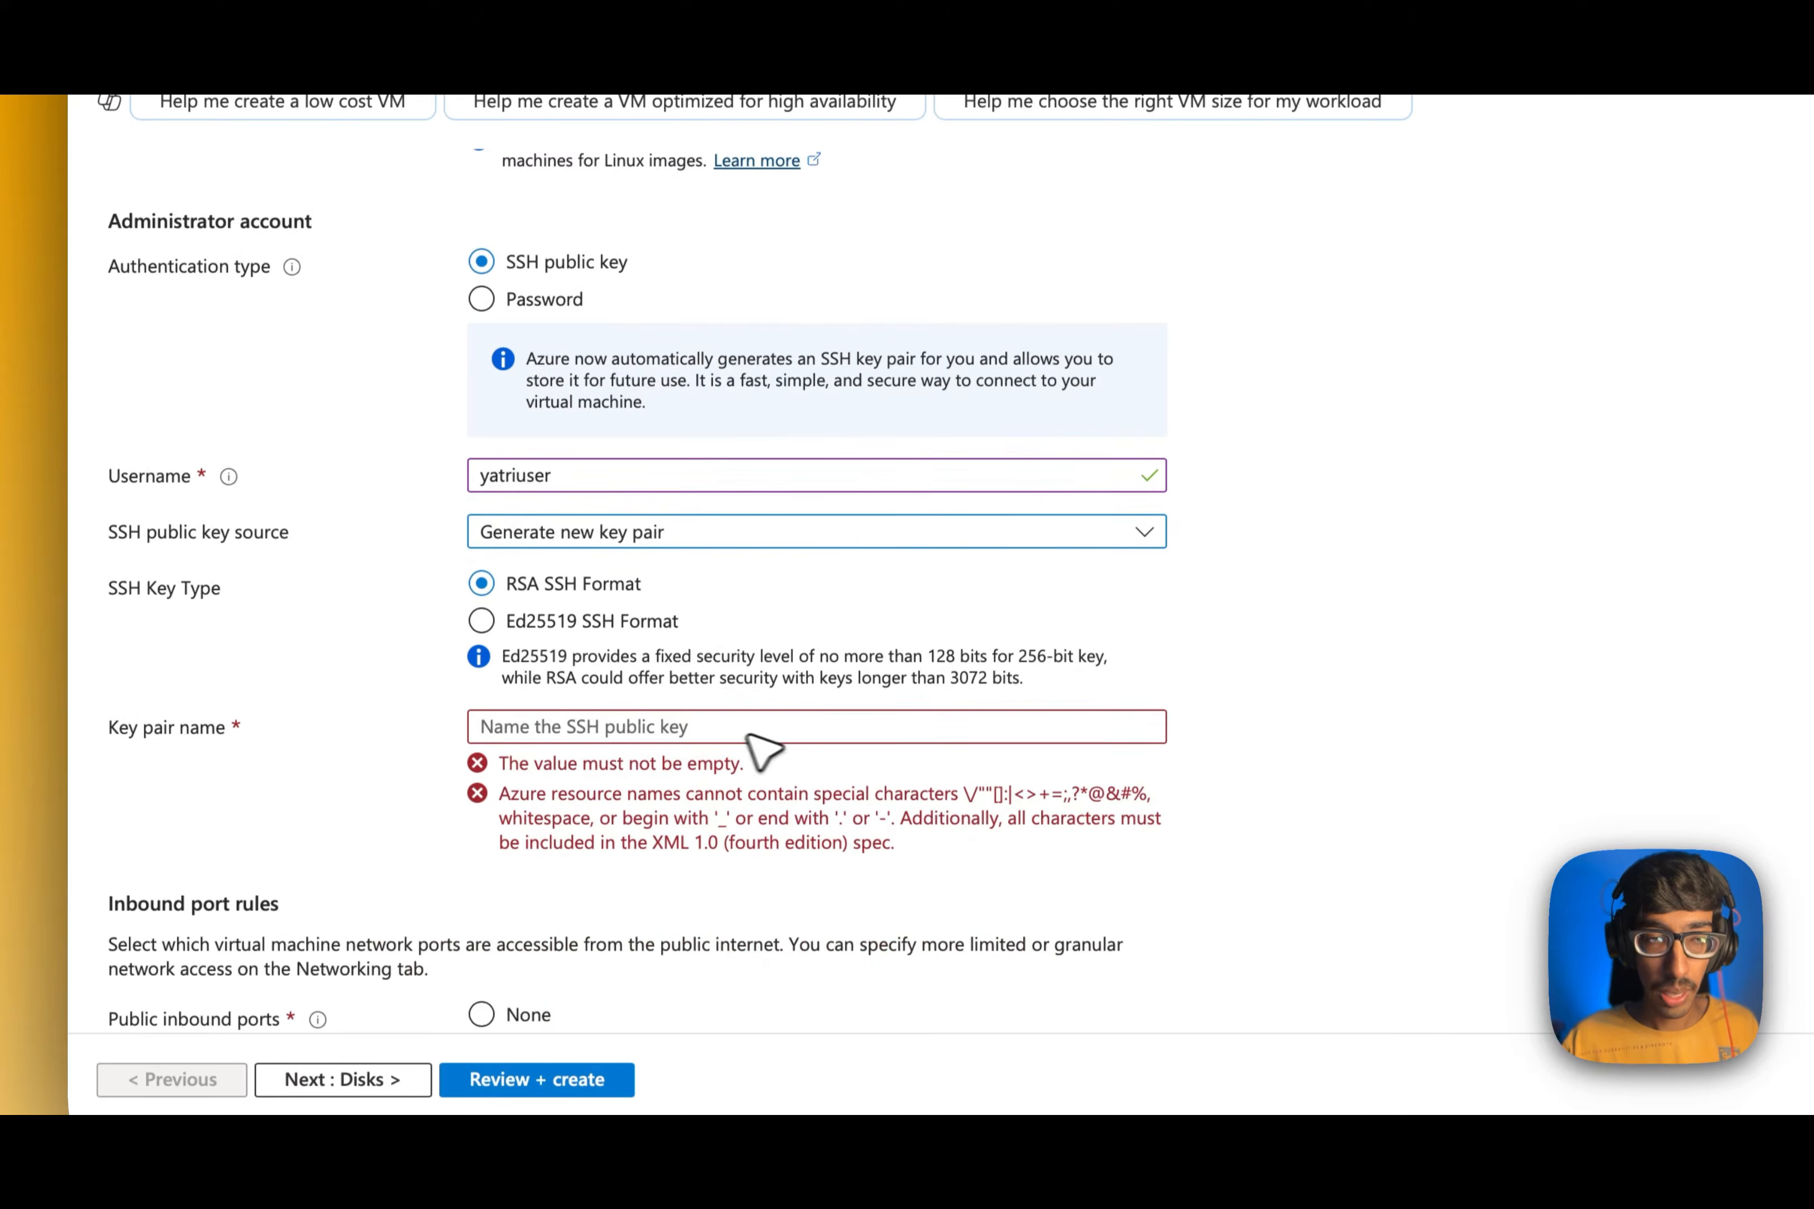
drag(105, 587, 226, 589)
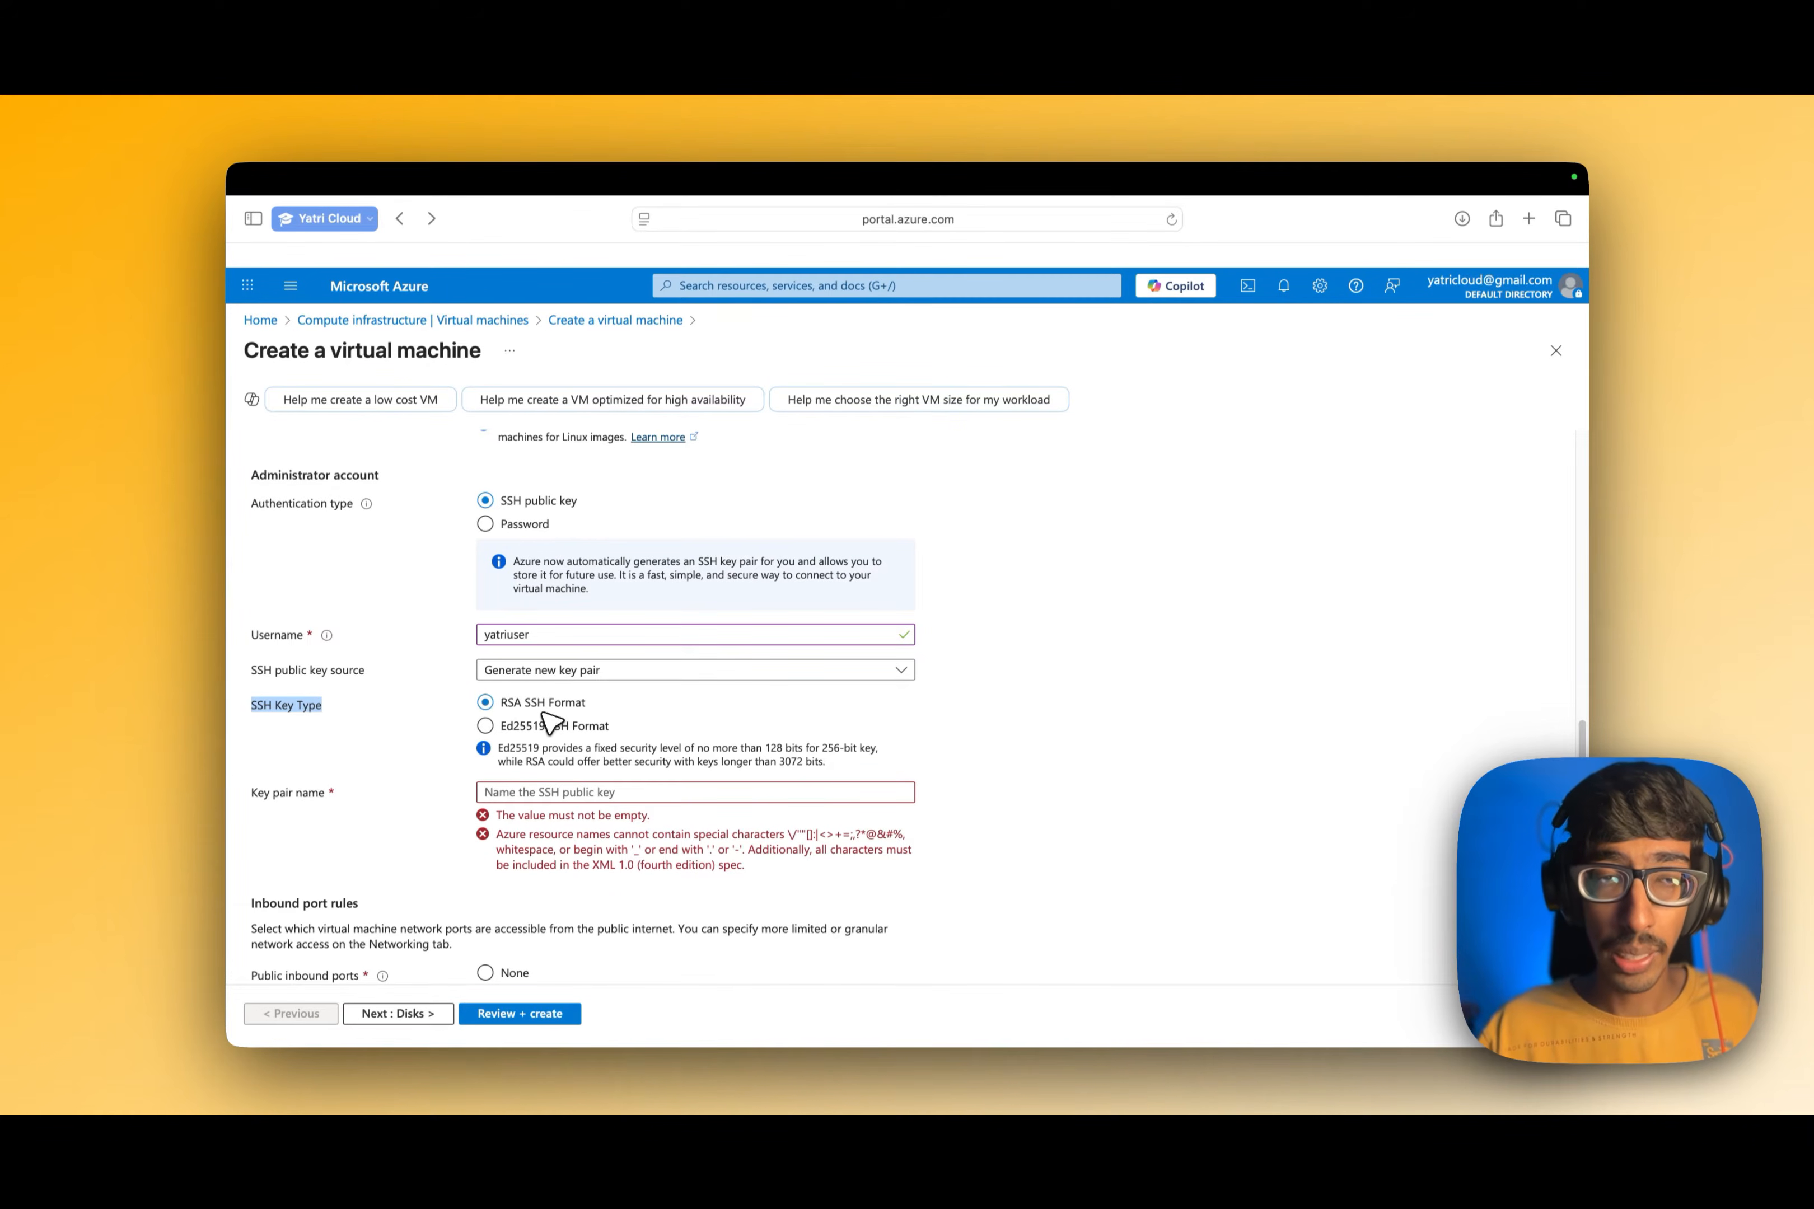
scroll(652, 712, down, 3)
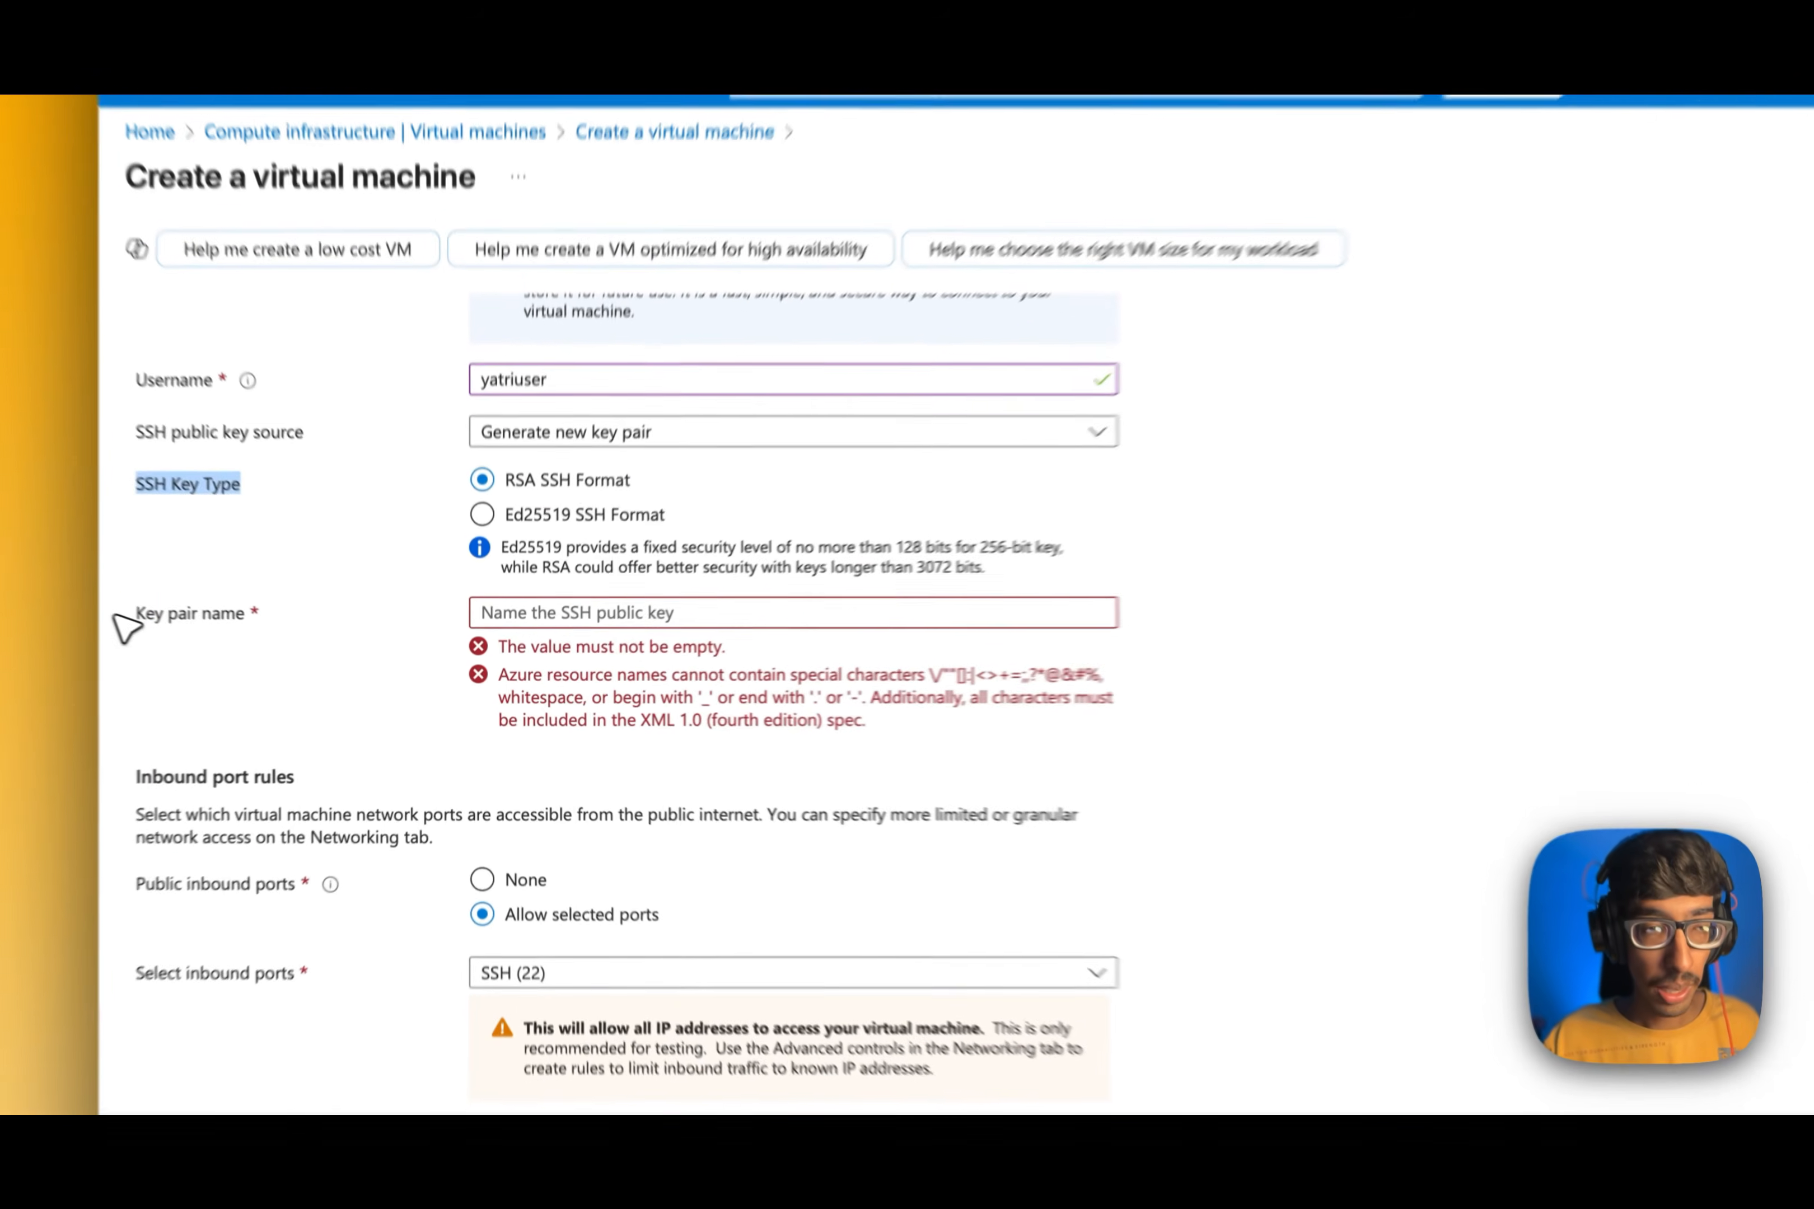
drag(244, 646, 363, 646)
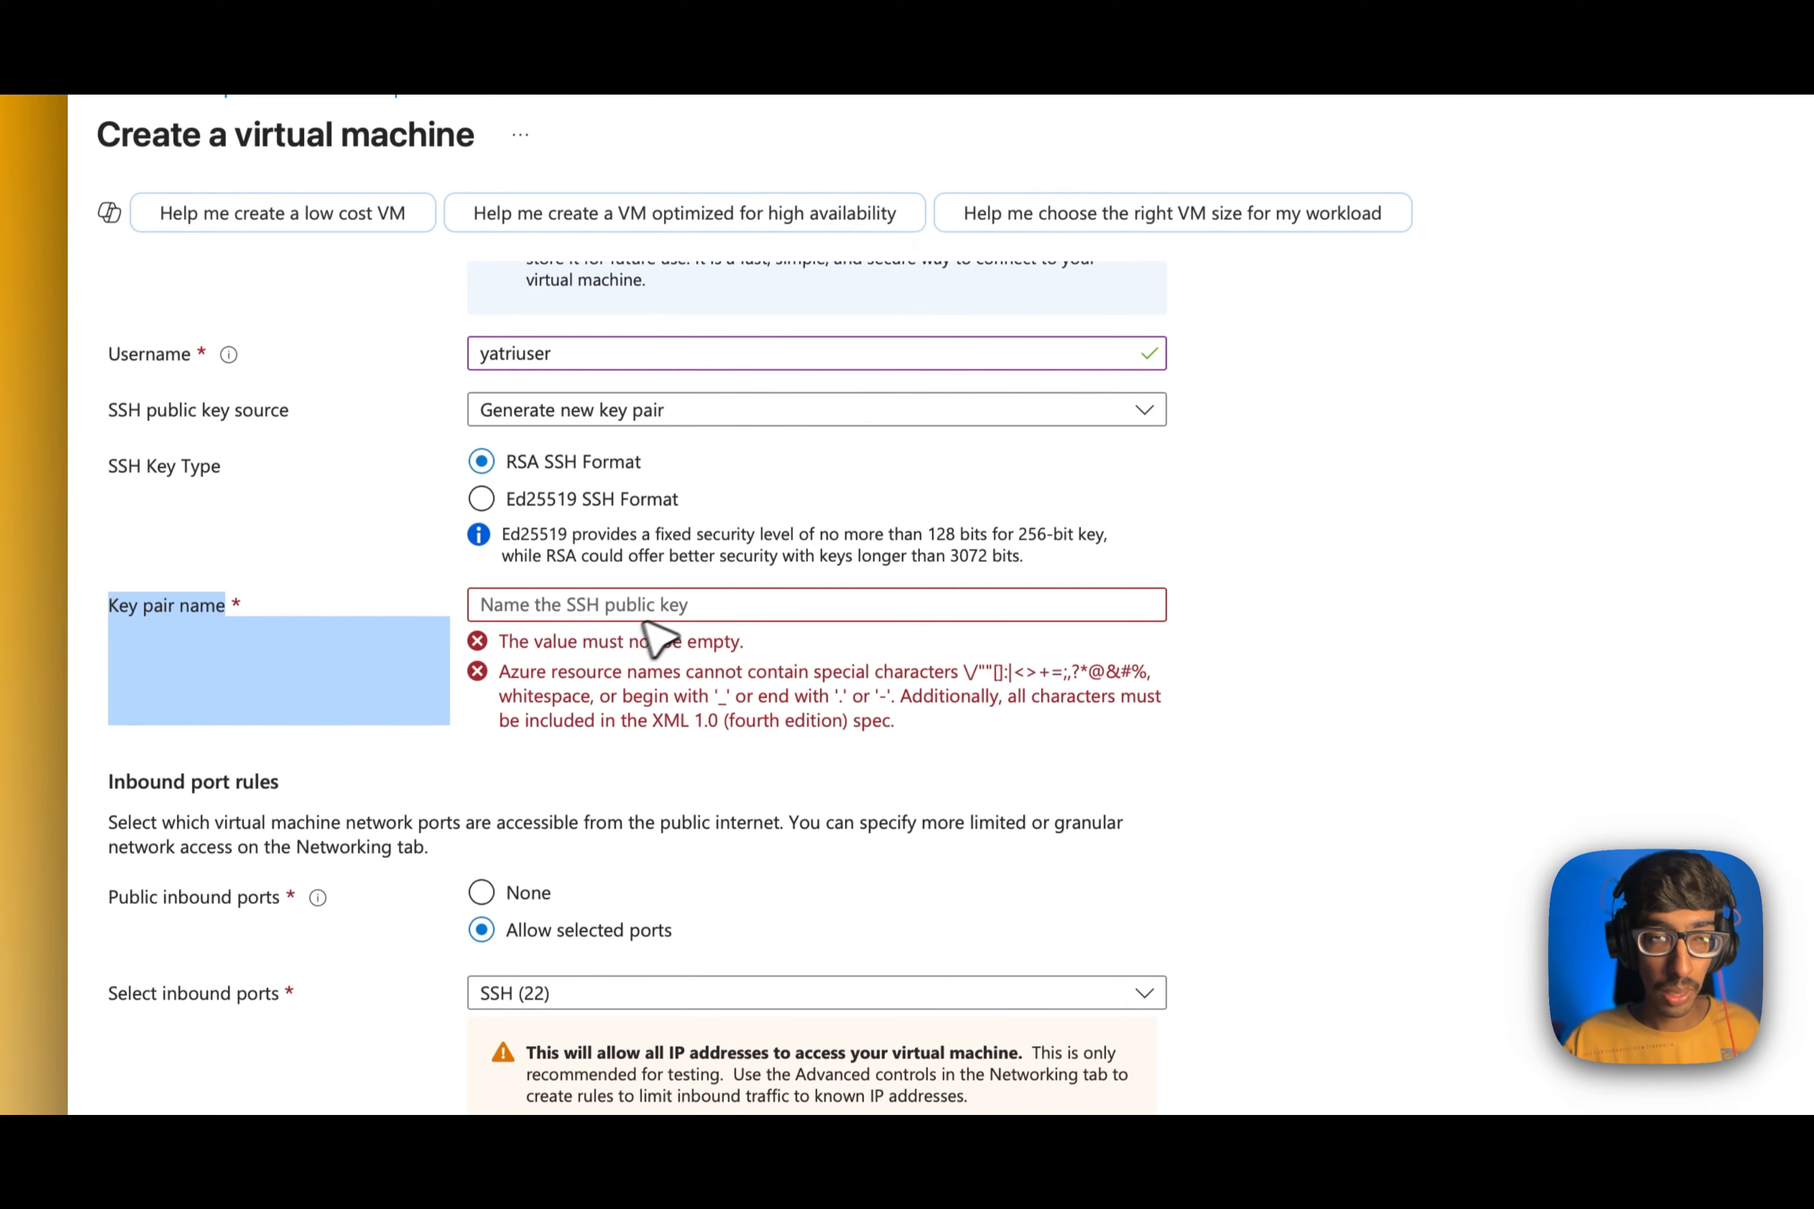
click(598, 651)
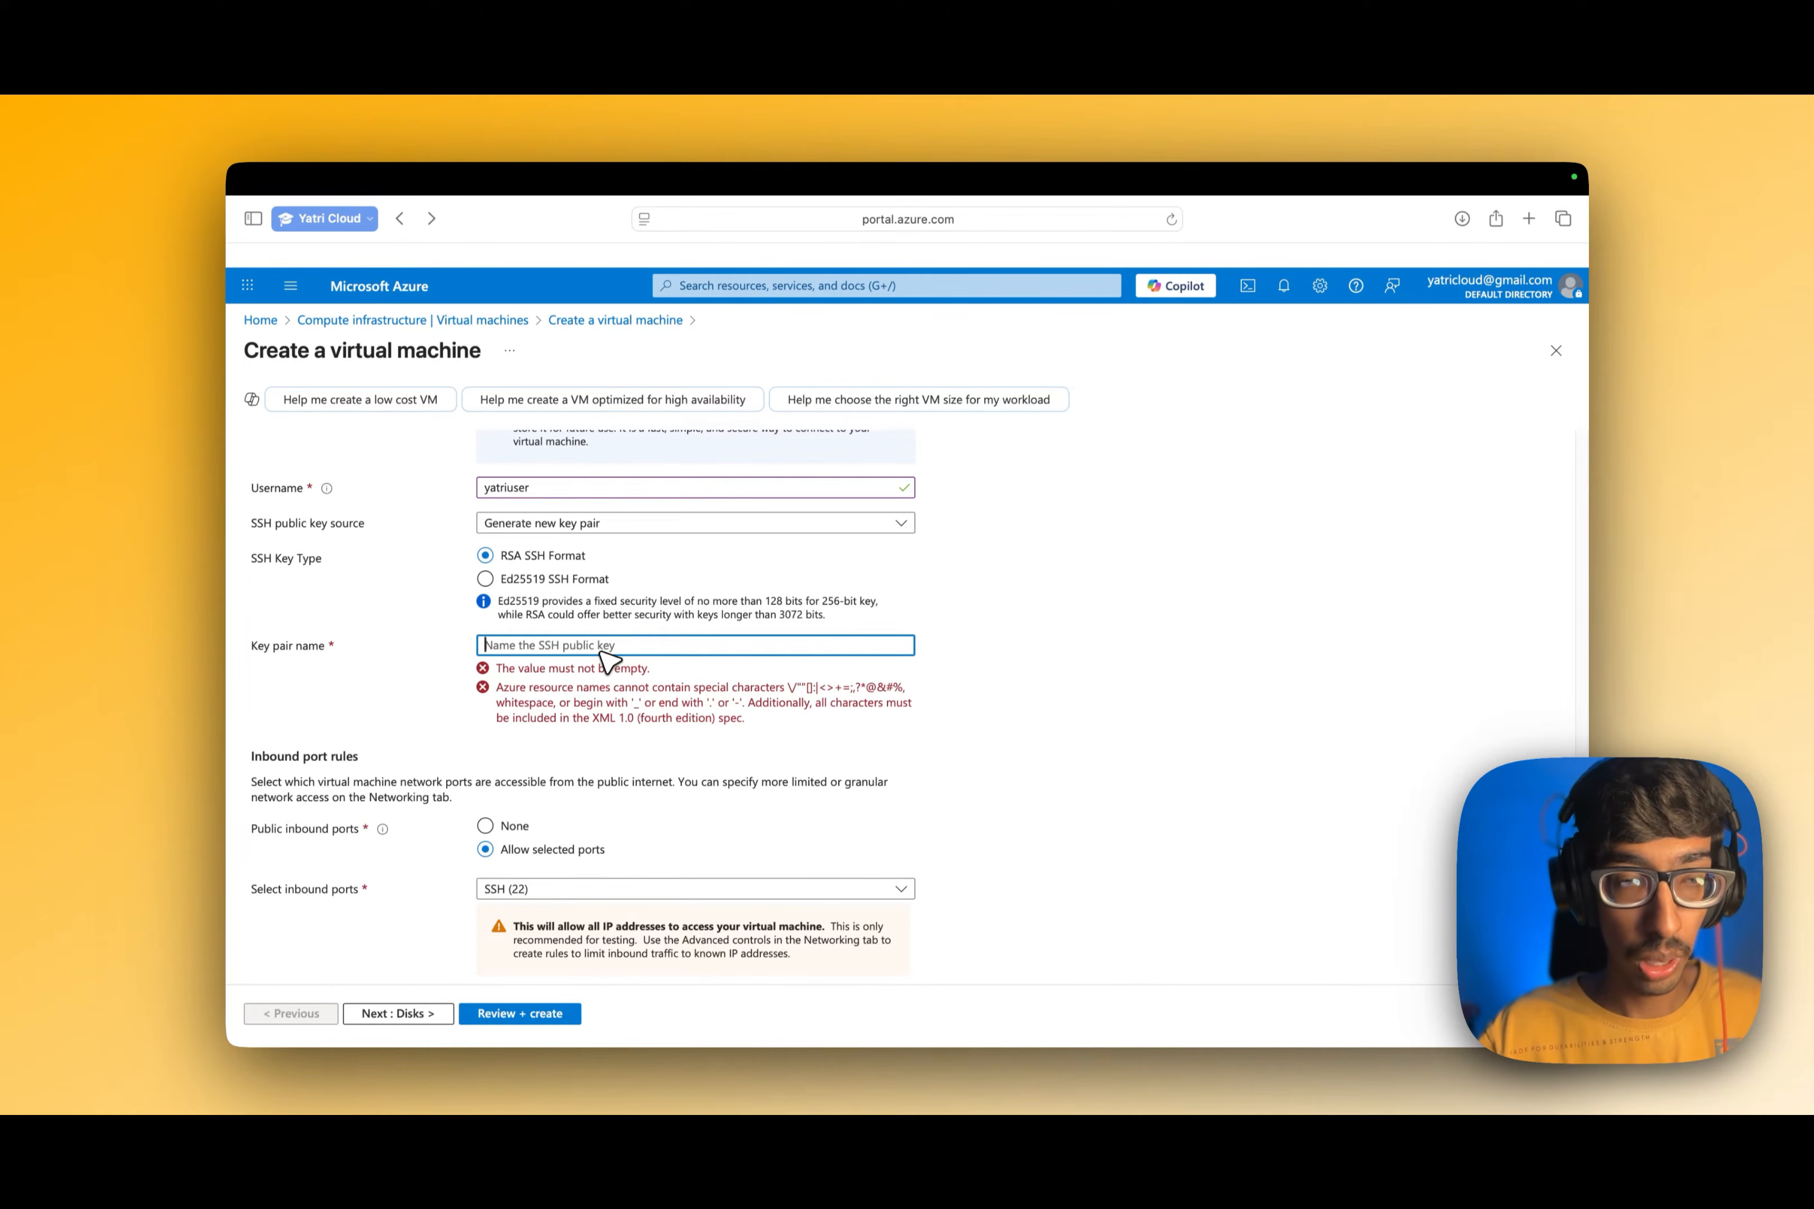
text(-)
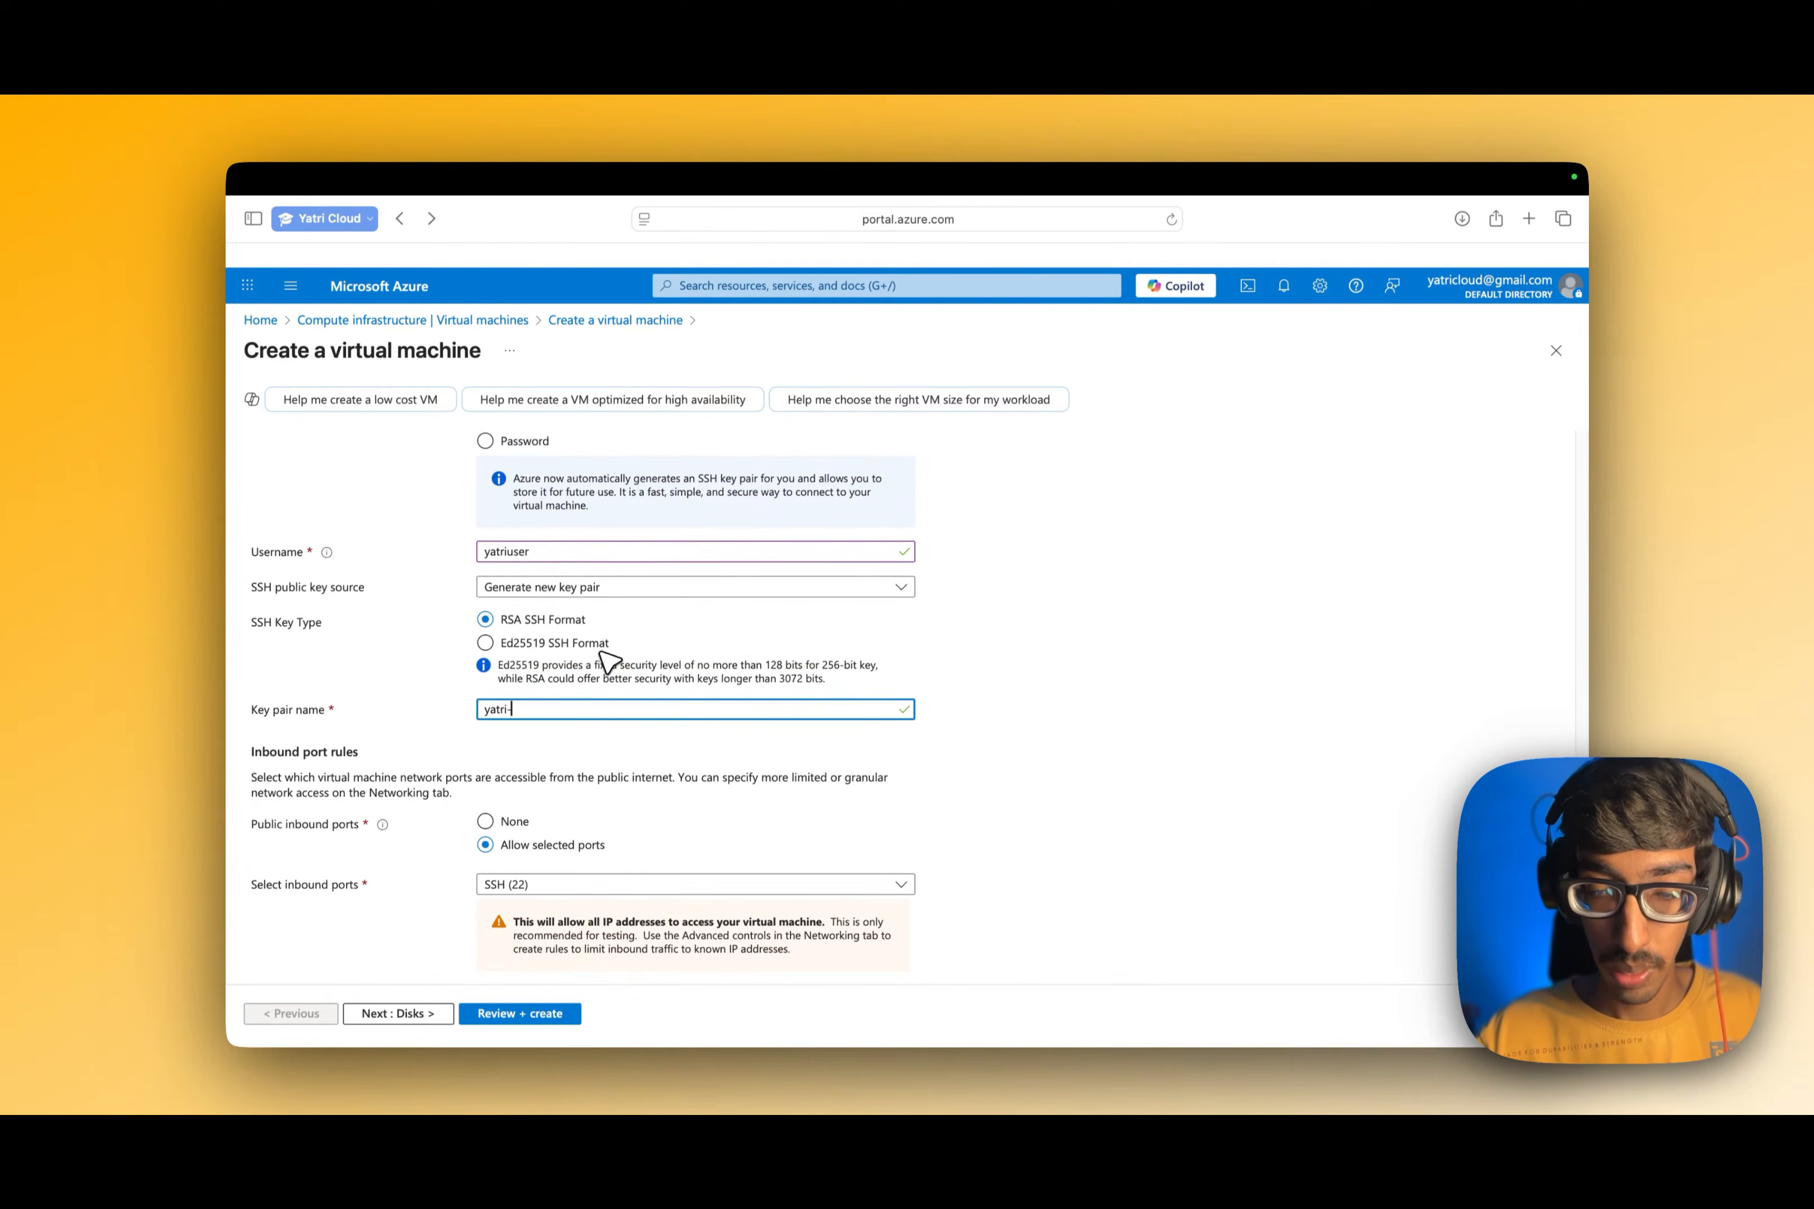
text(key-pair)
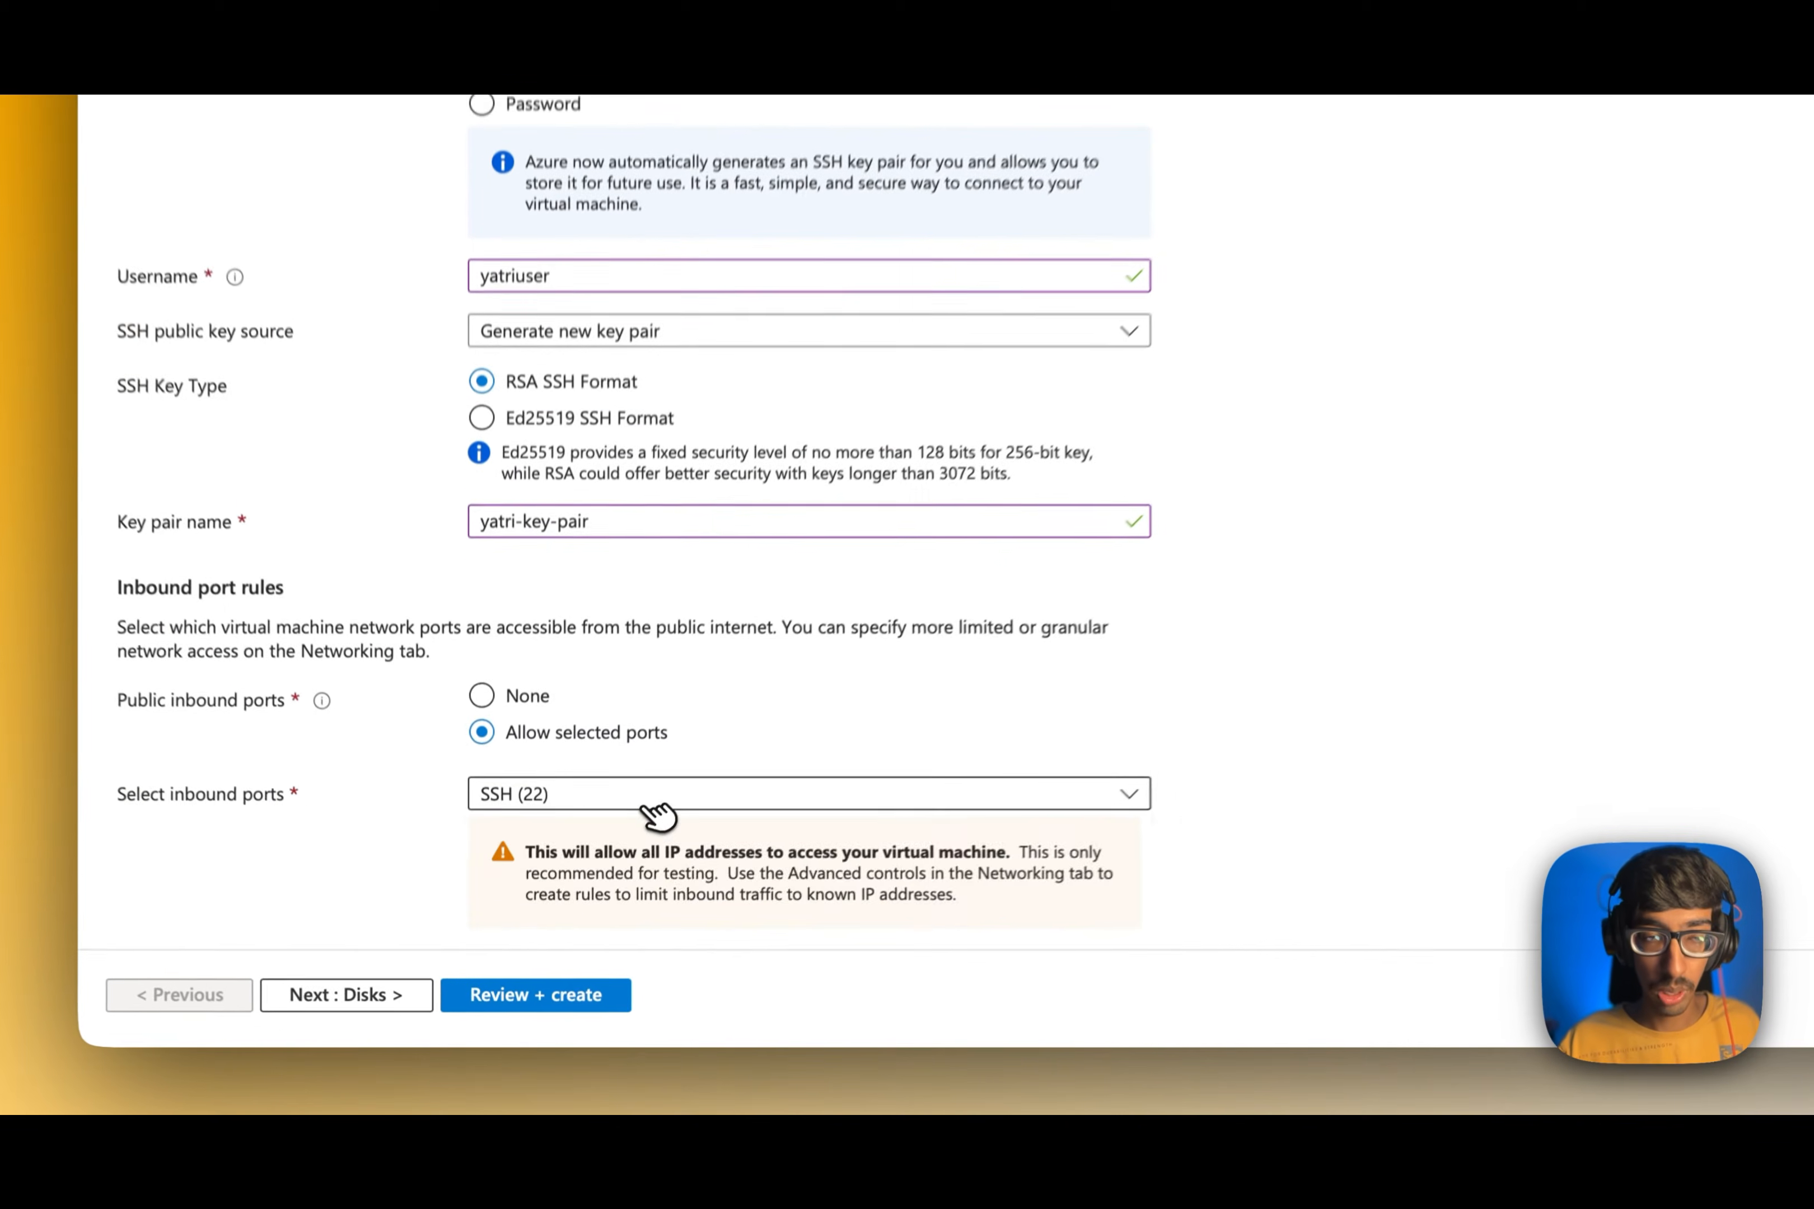
Allow the public inbound ports HTTP (80) and HTTPS (443) in addition to SSH (22)
click(593, 888)
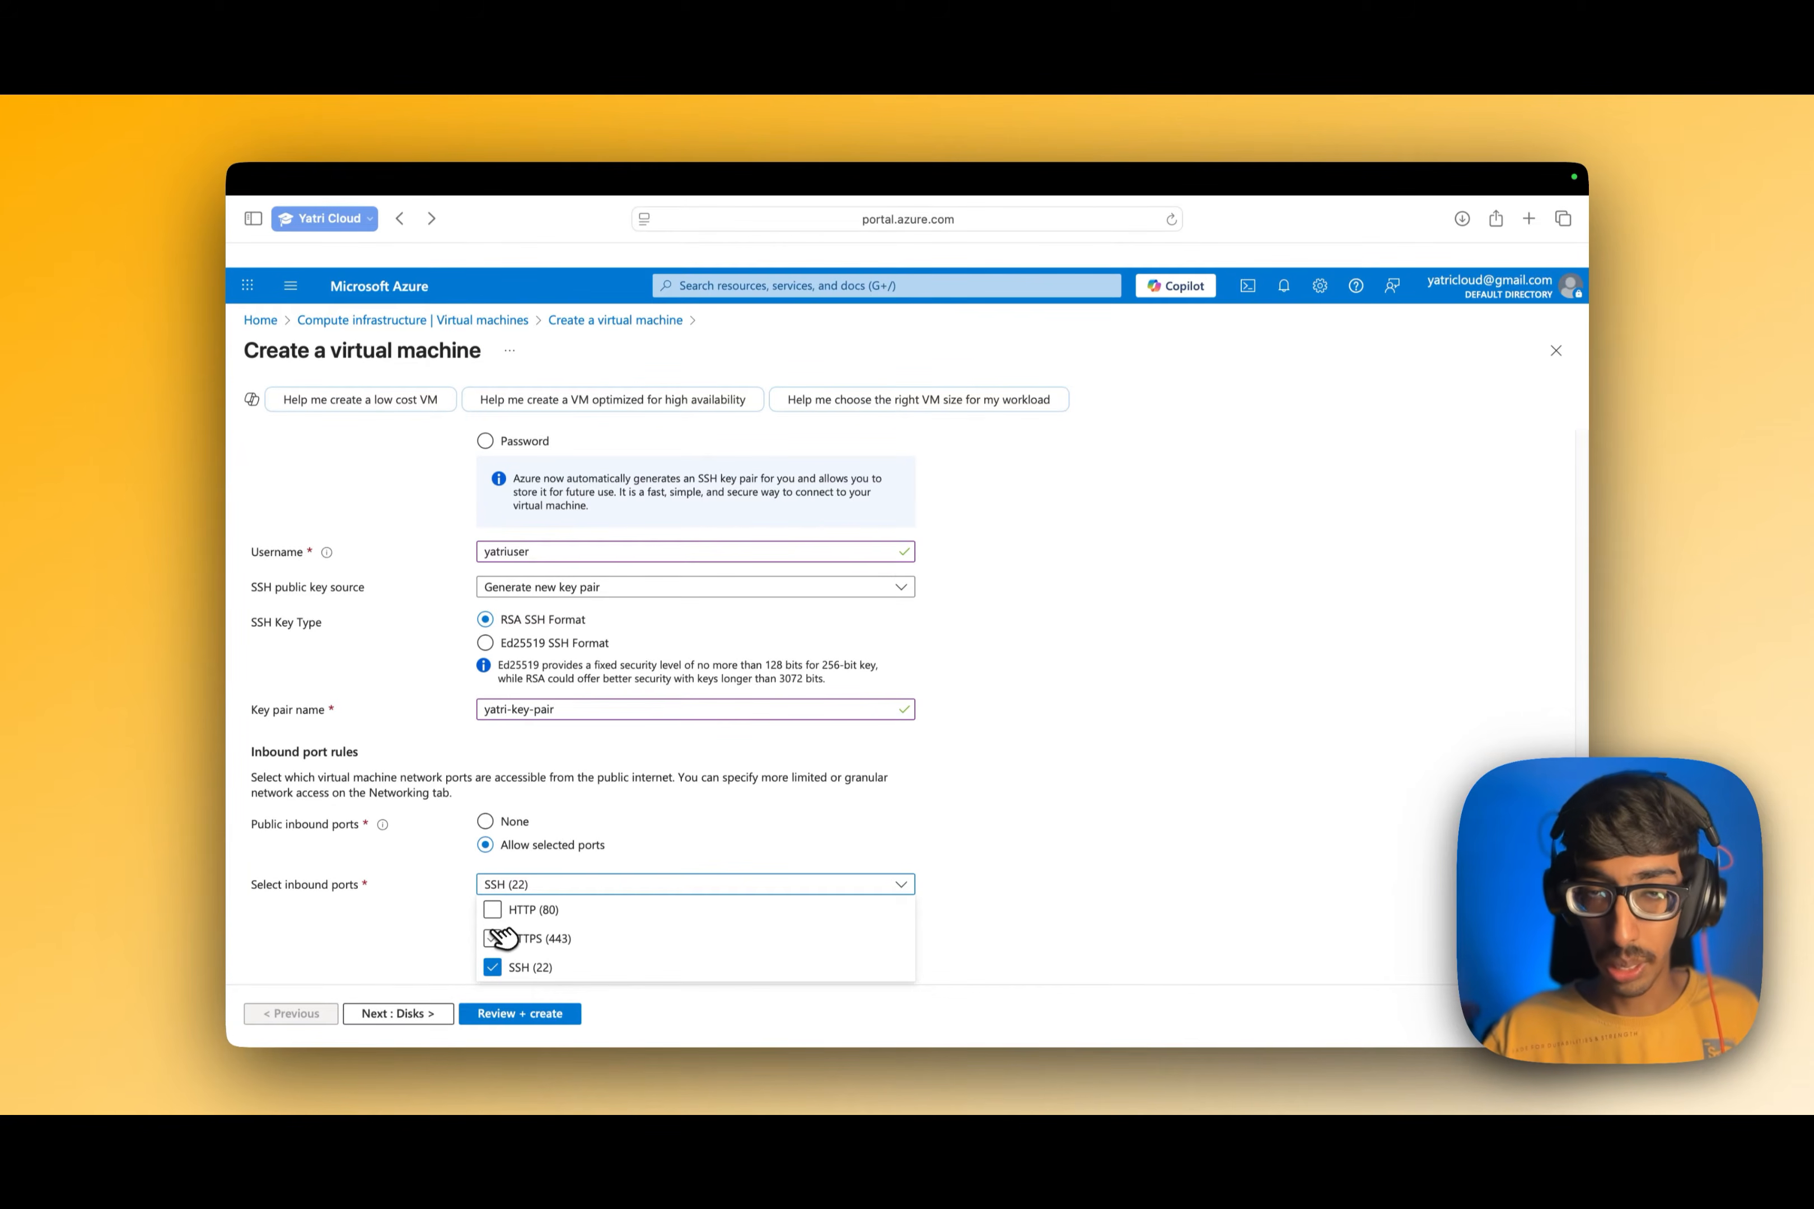
click(492, 938)
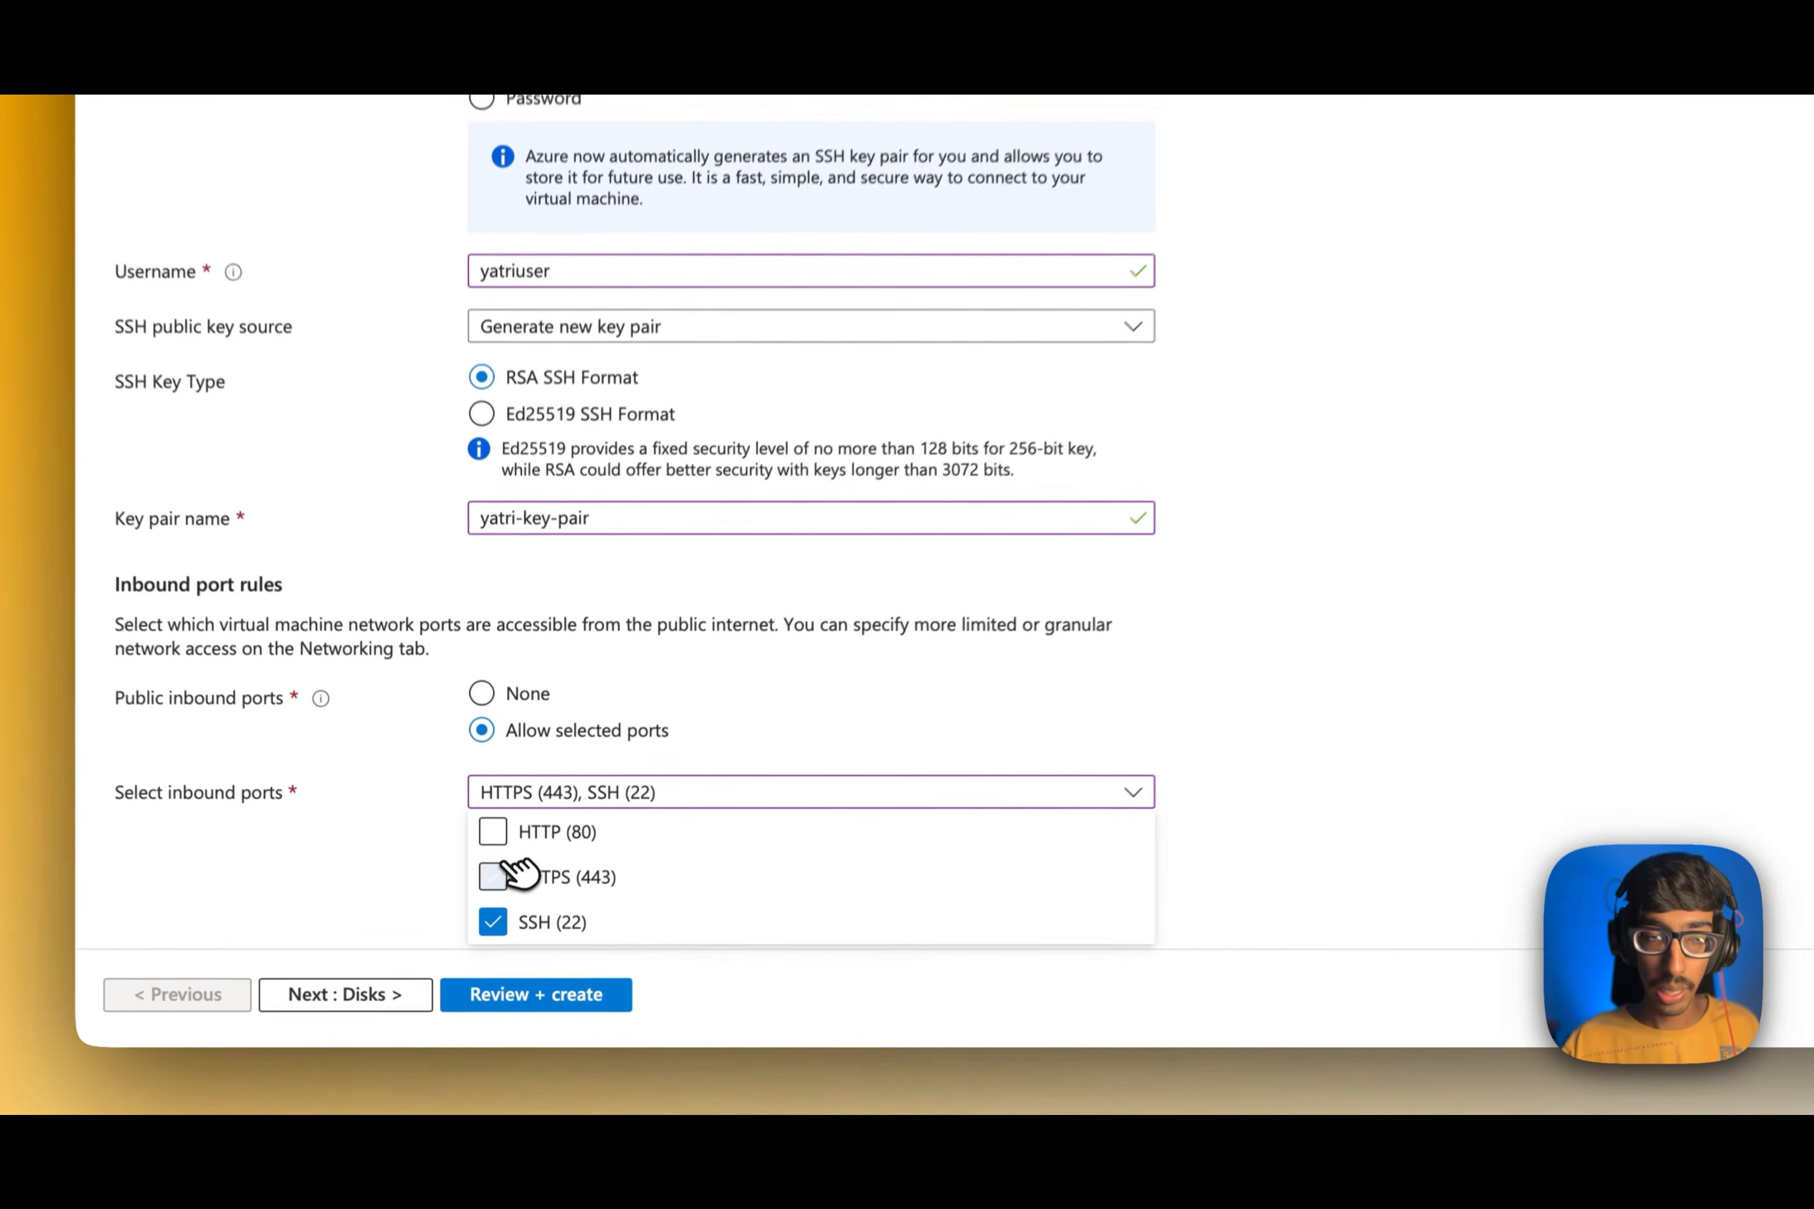
click(495, 910)
click(458, 912)
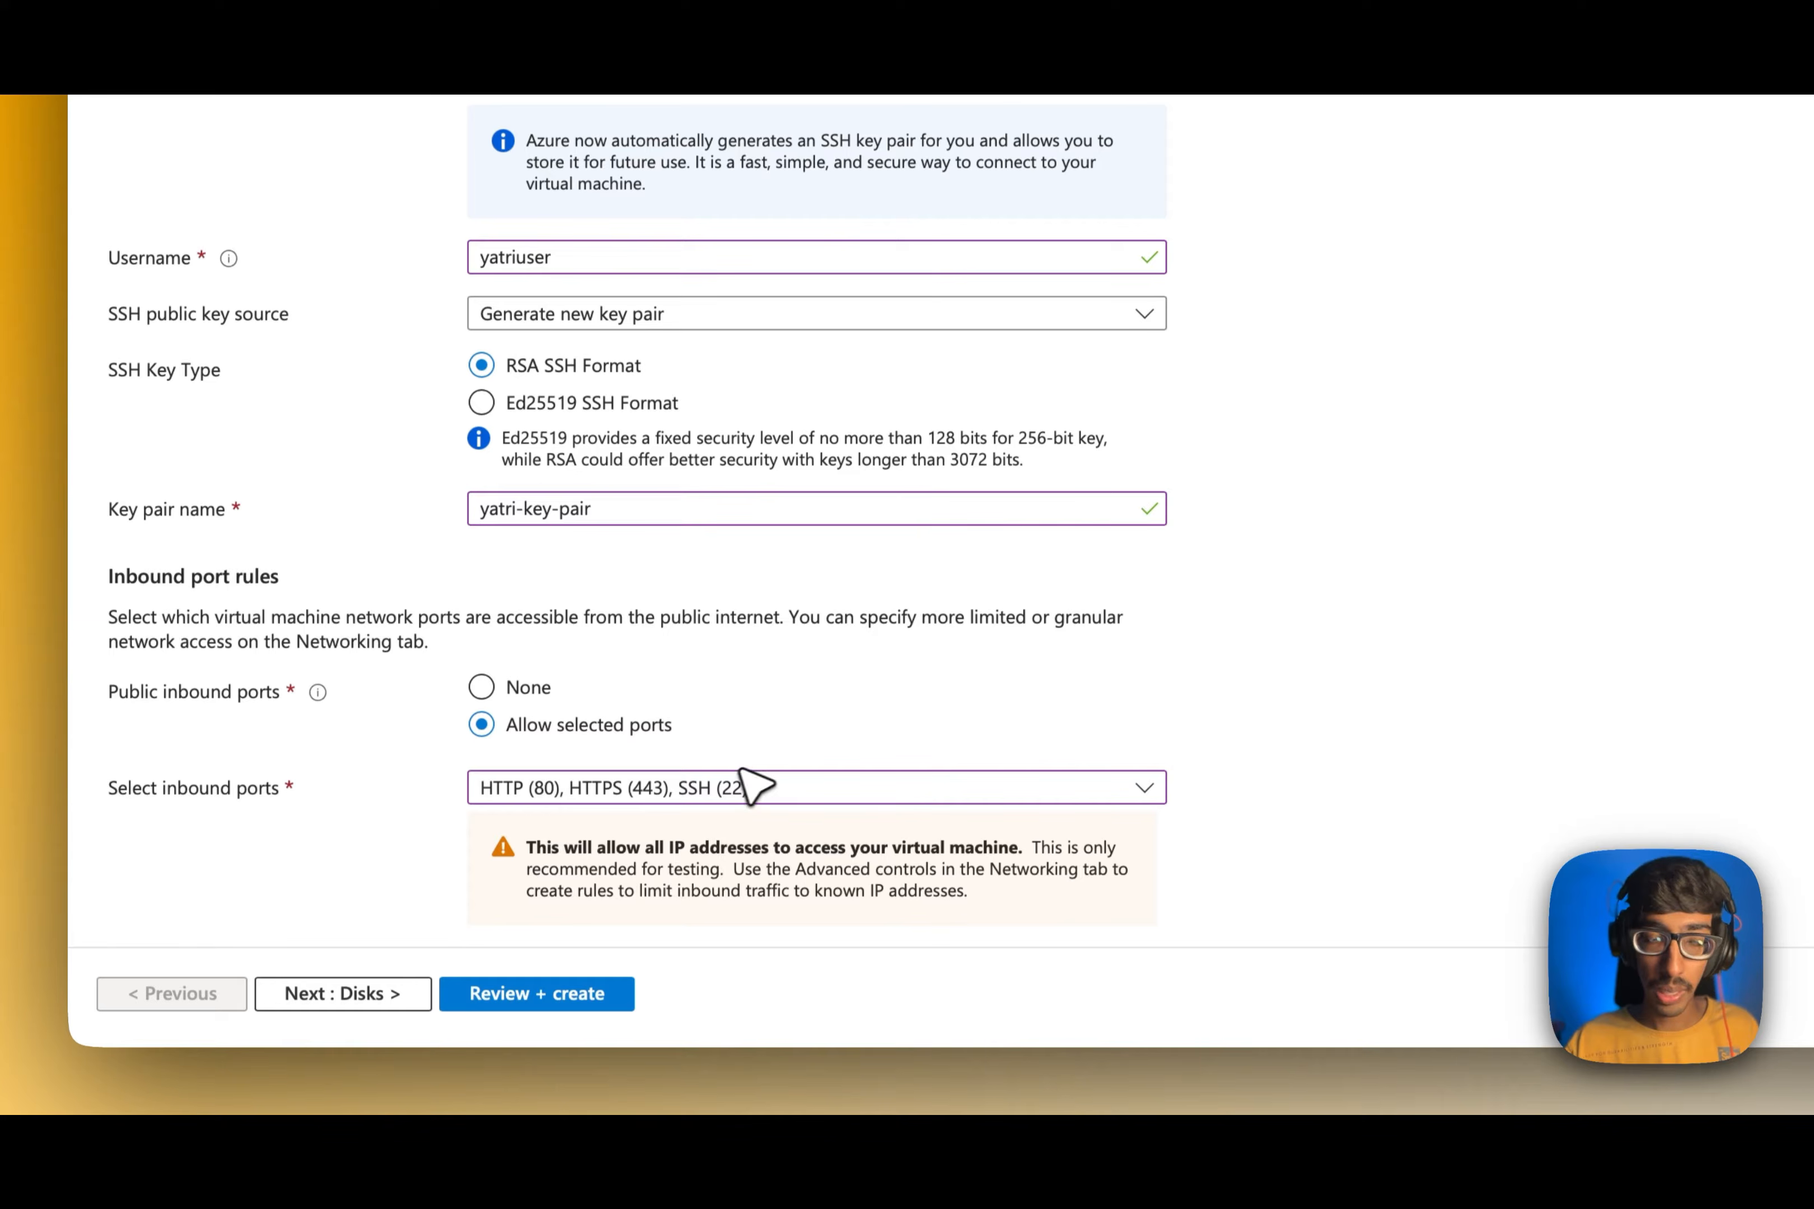
Configure the OS disk with the image default size (30 GiB), locally-redundant Standard SSD storage and a platform-managed key
click(396, 997)
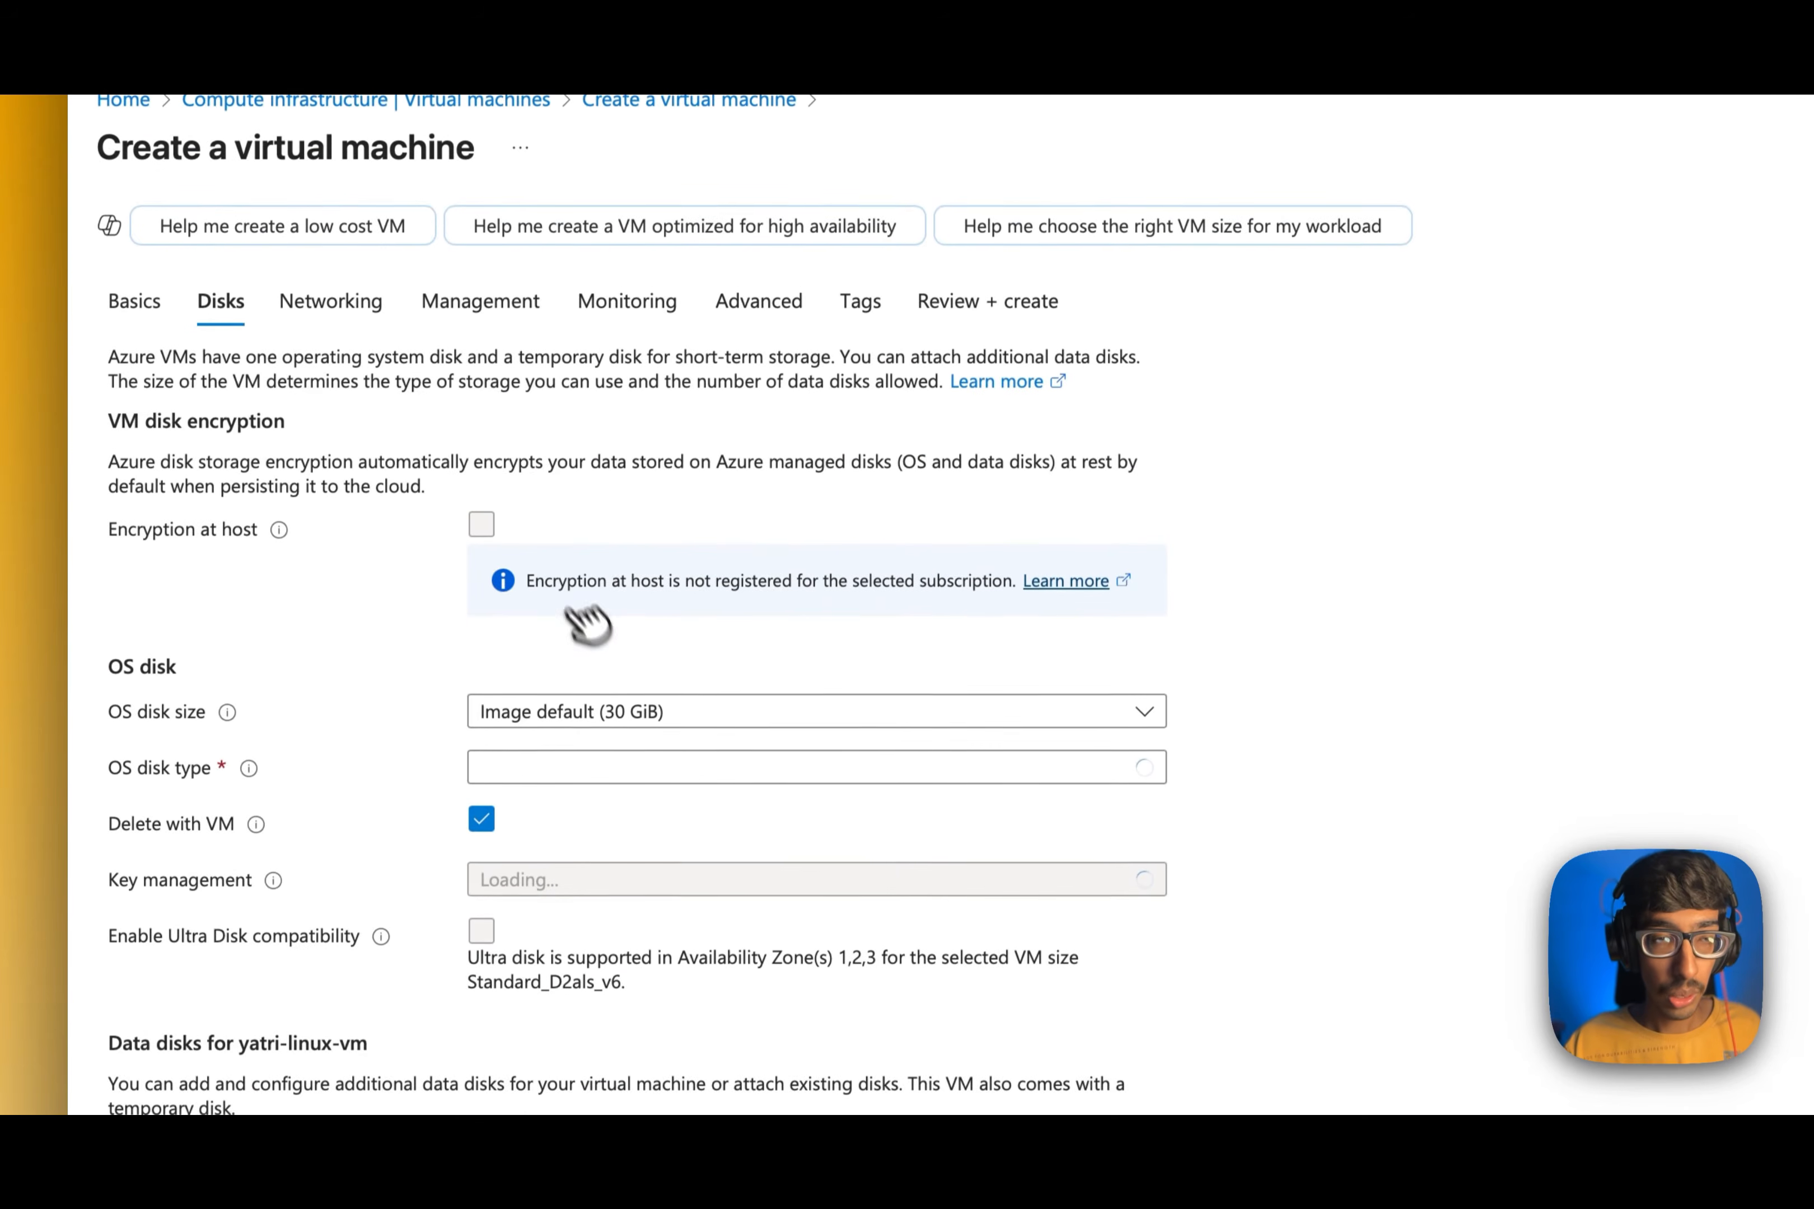
scroll(608, 683, down, 1)
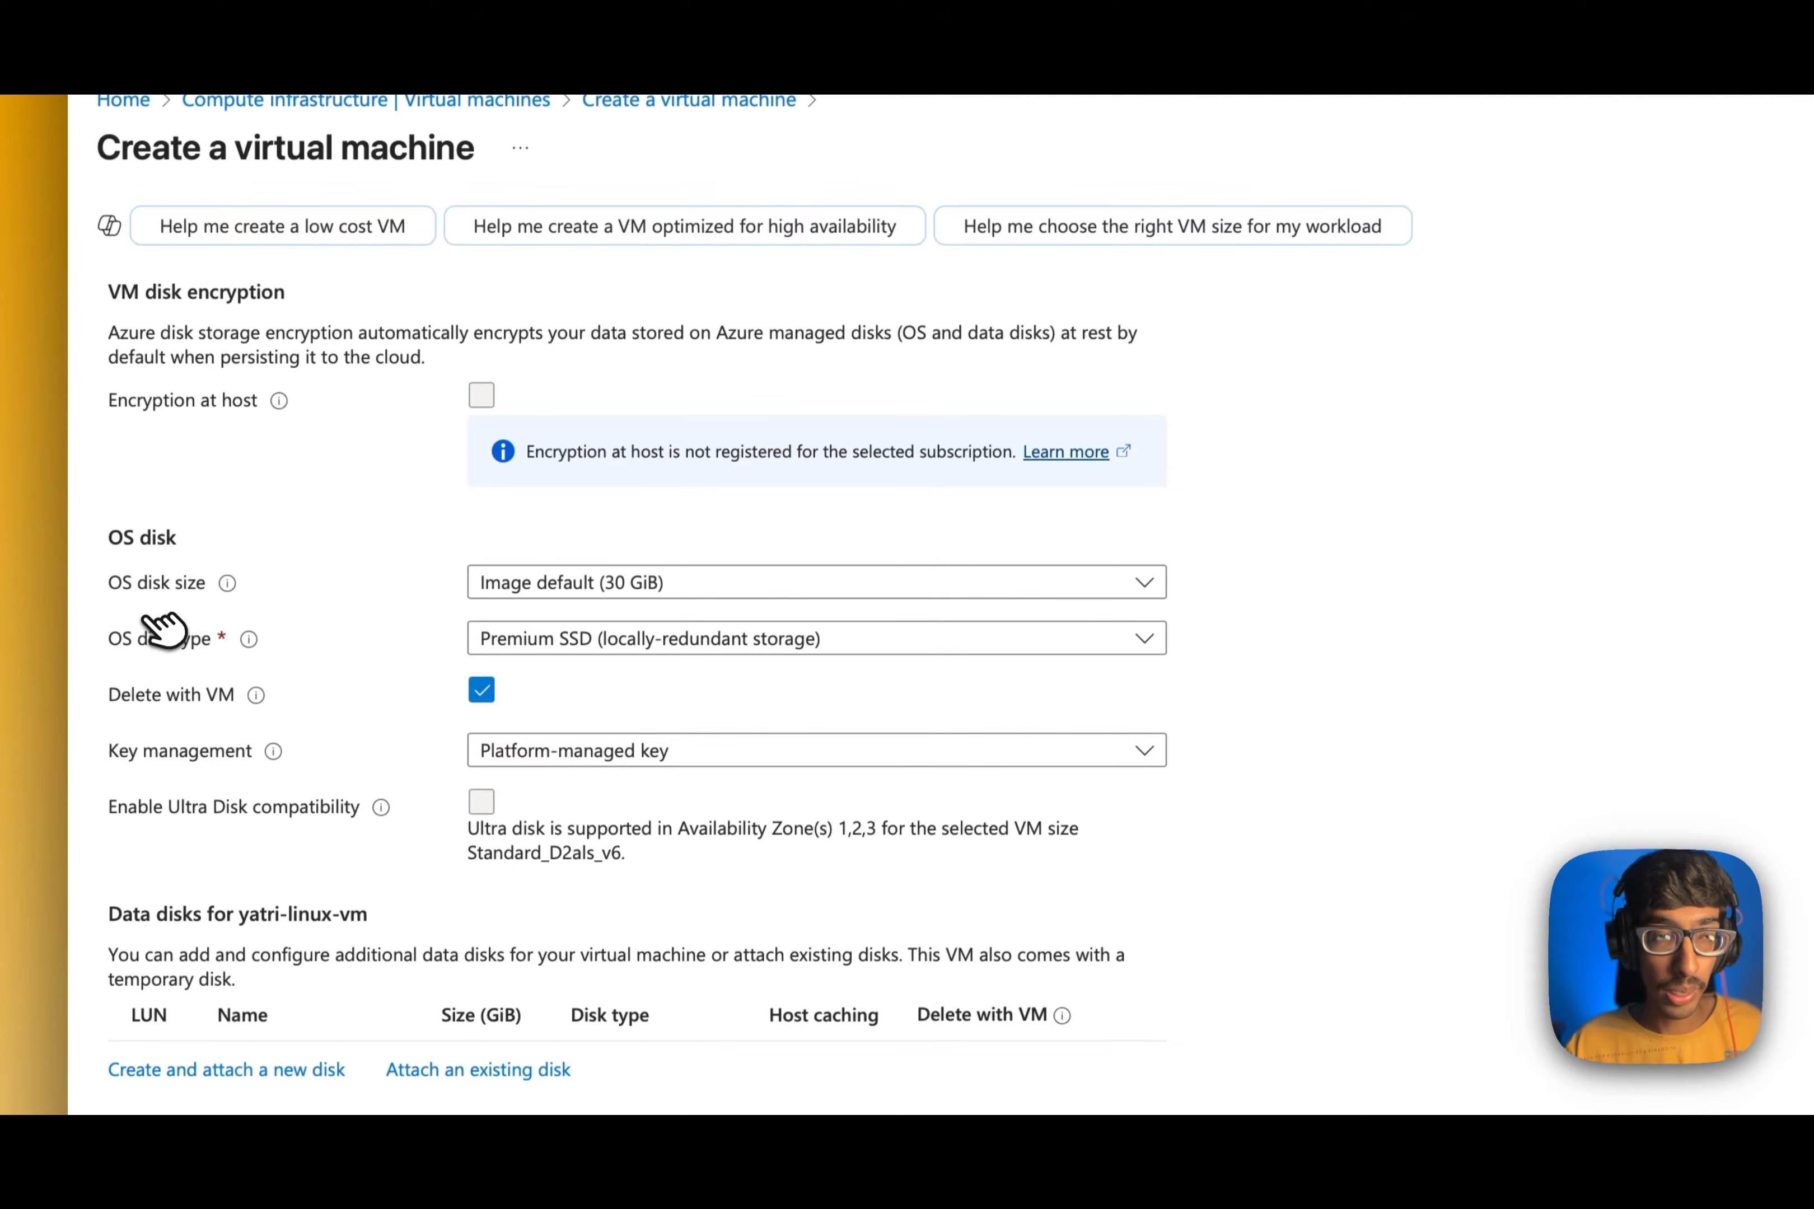
click(591, 589)
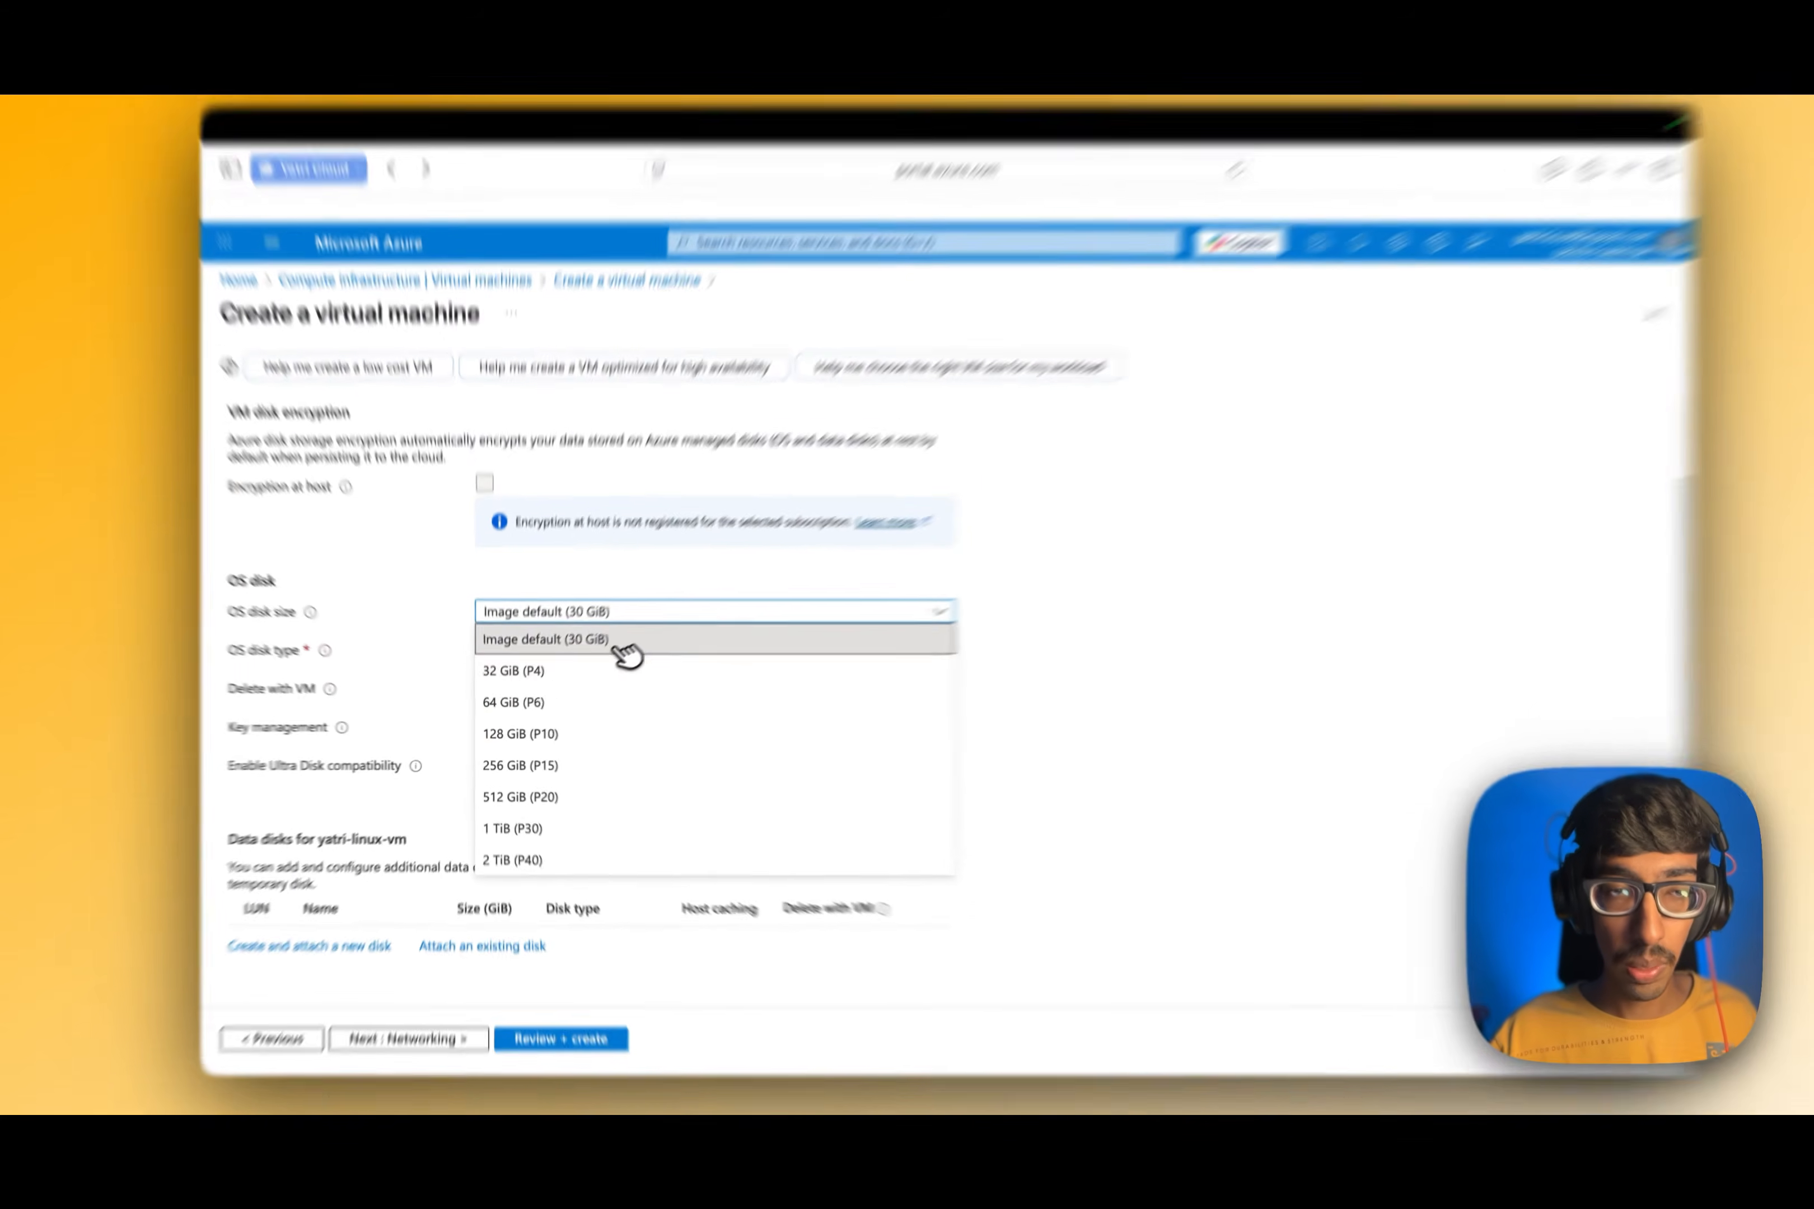
click(614, 648)
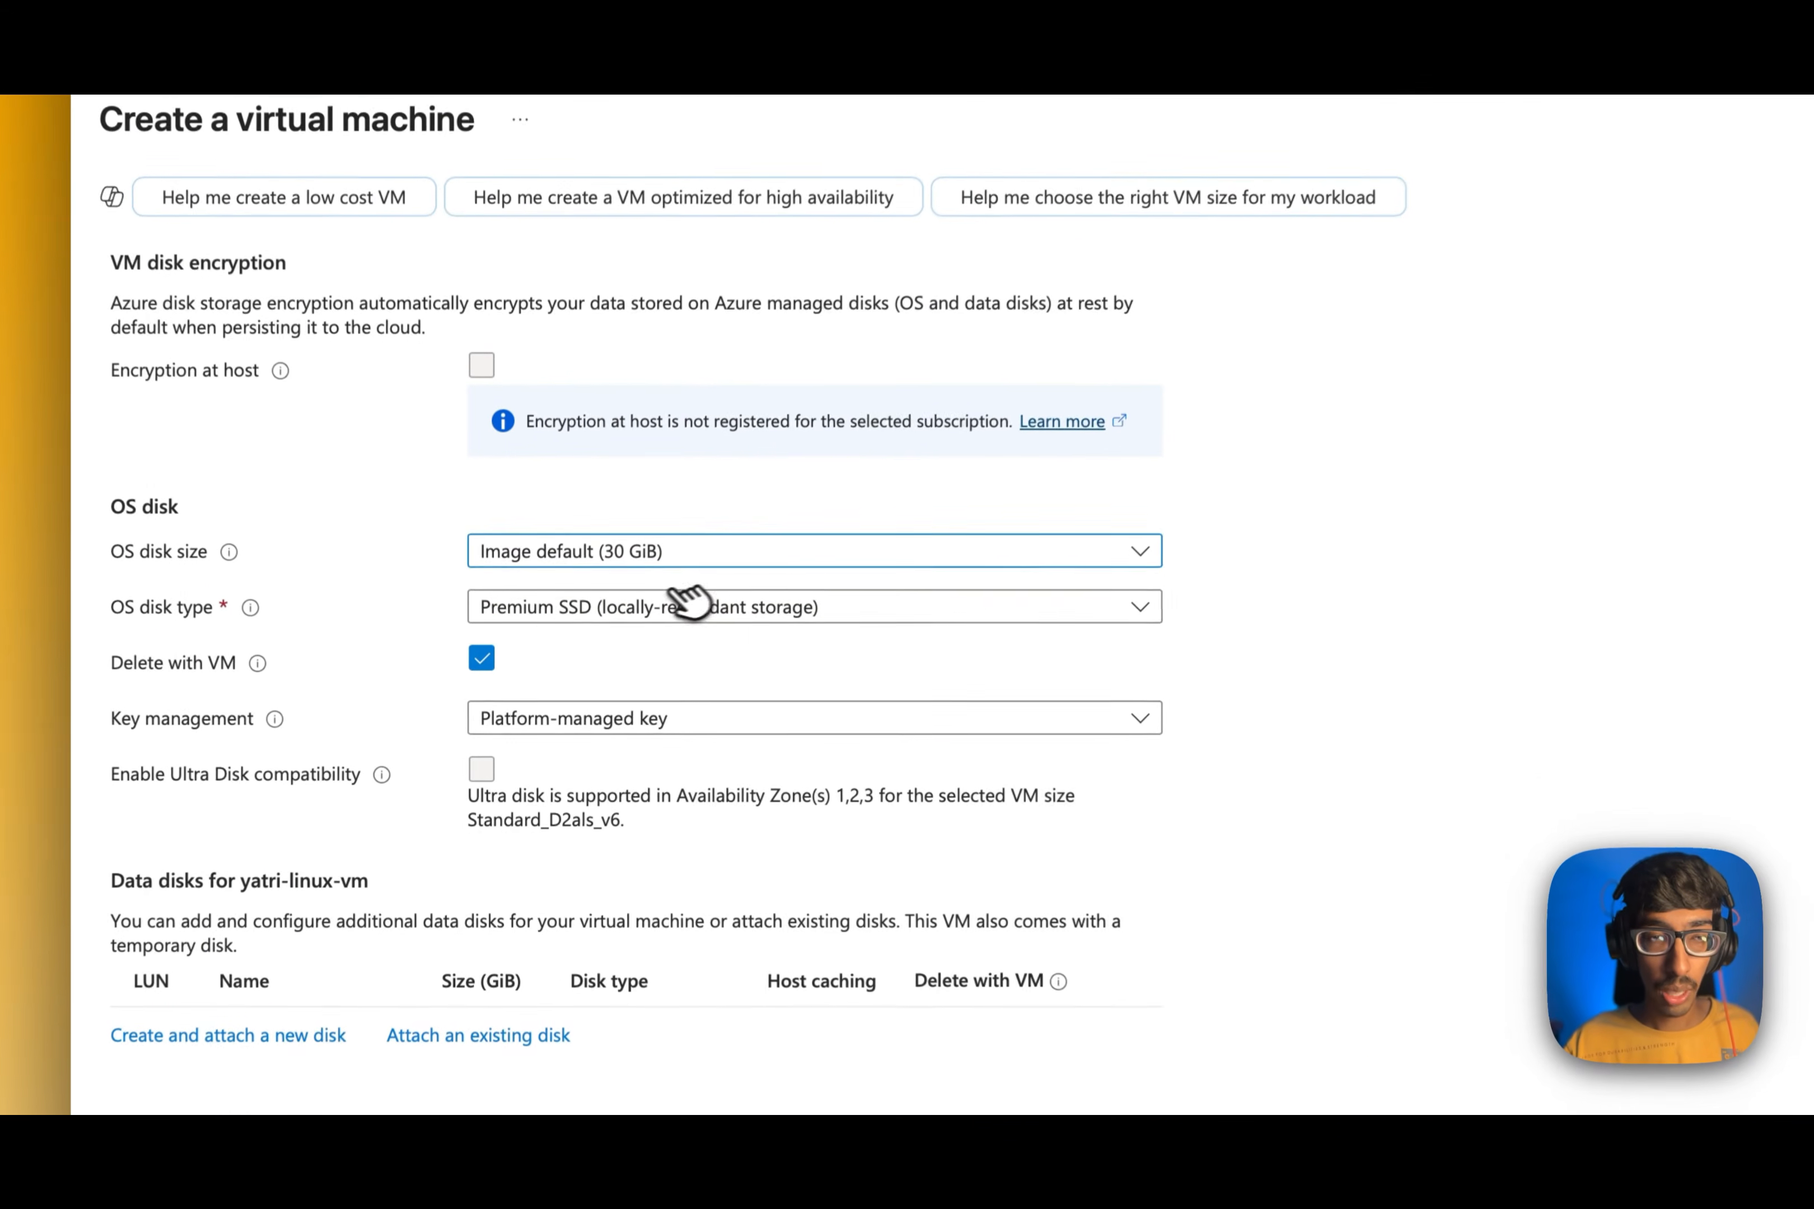
click(777, 552)
click(745, 593)
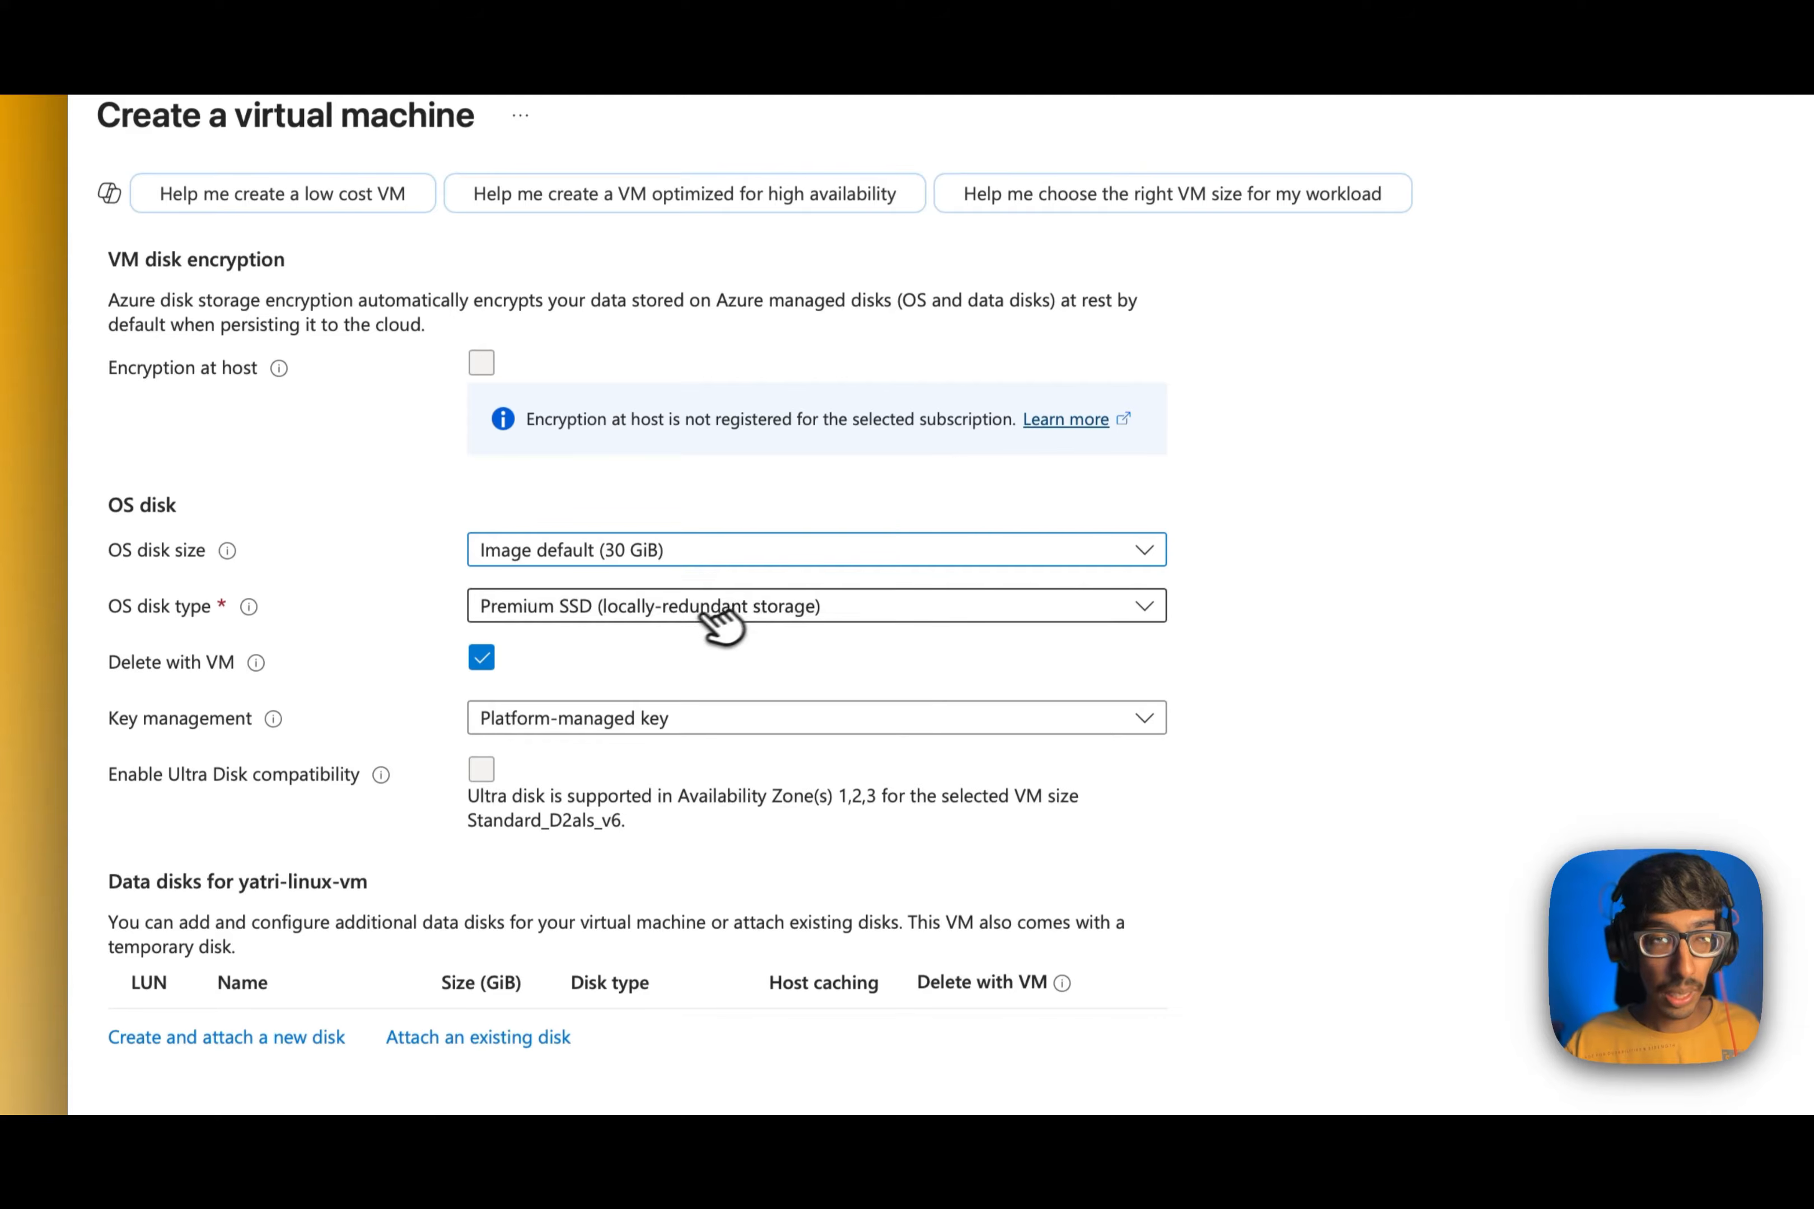
click(635, 613)
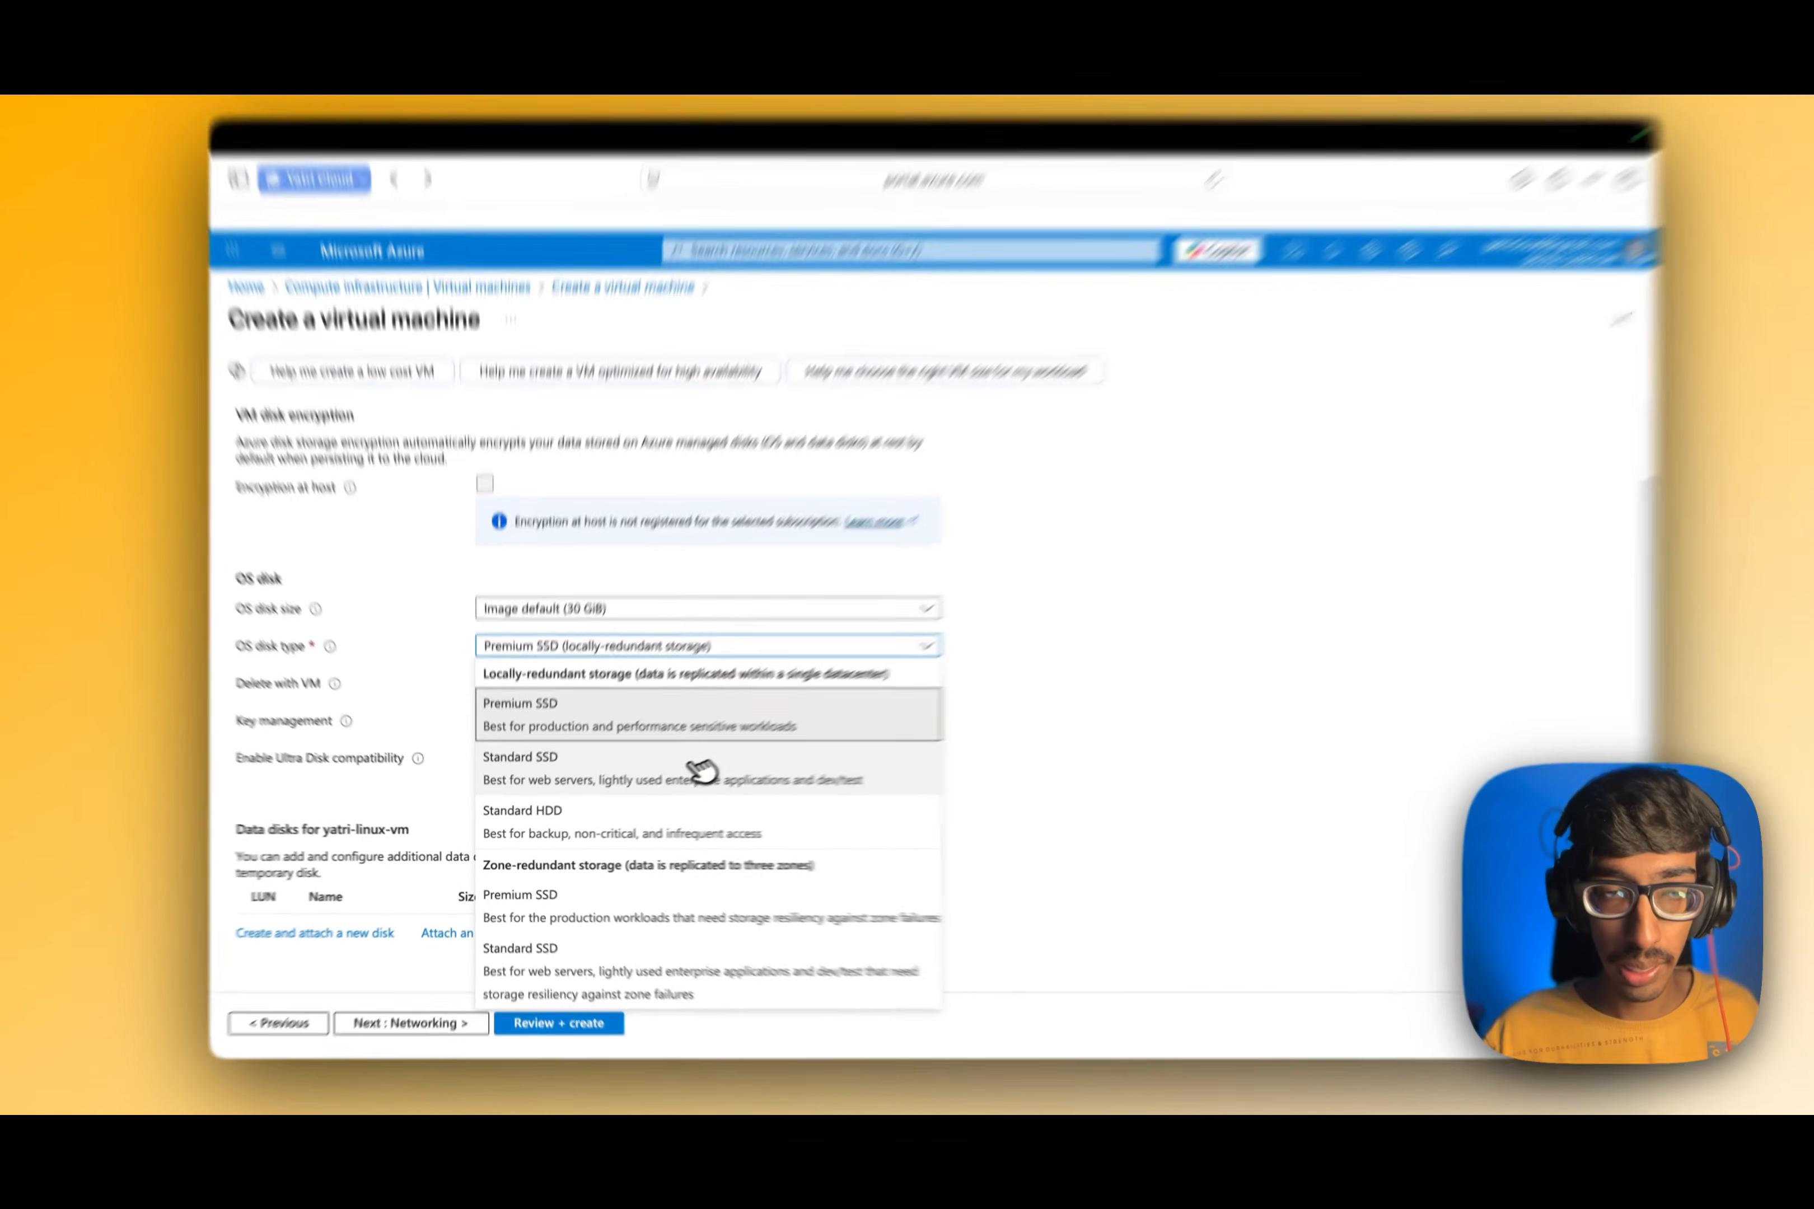
click(690, 774)
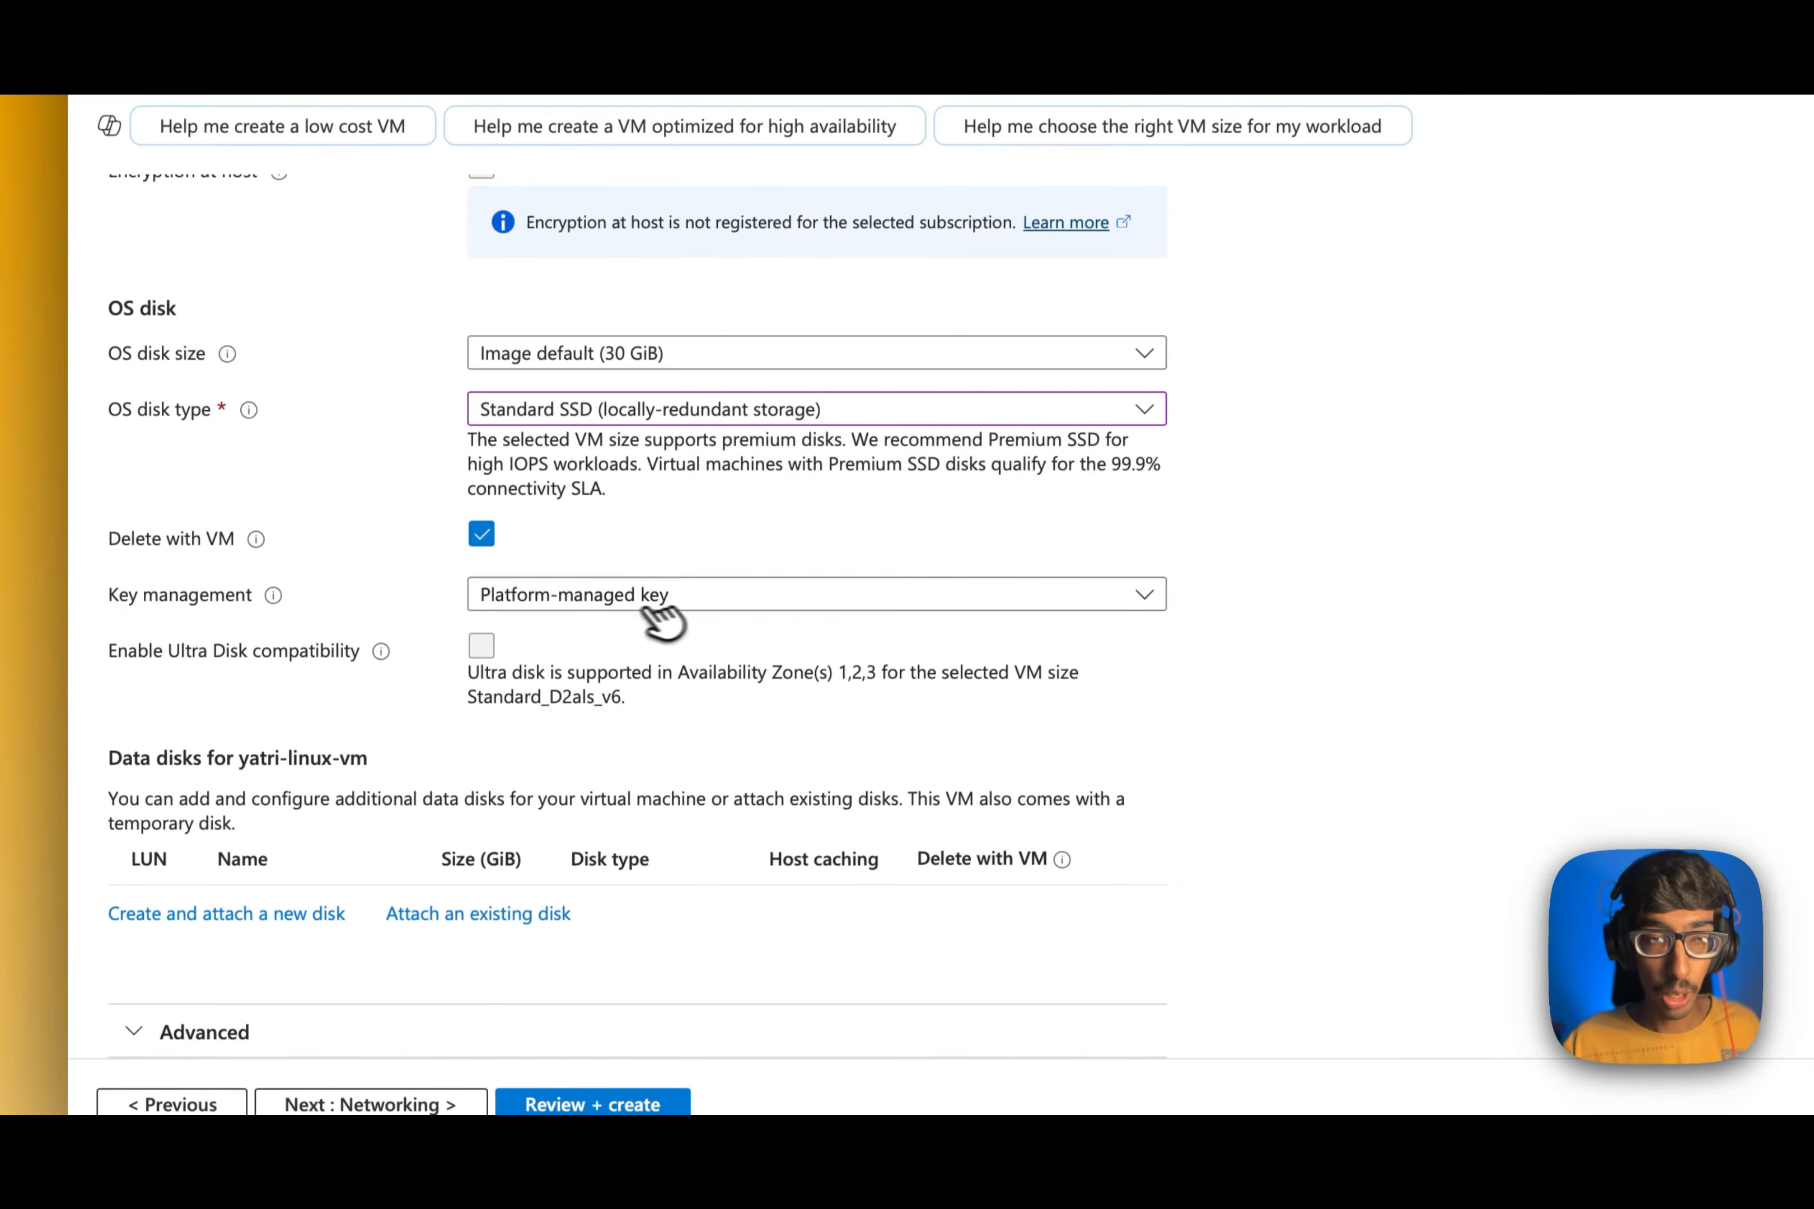
click(667, 602)
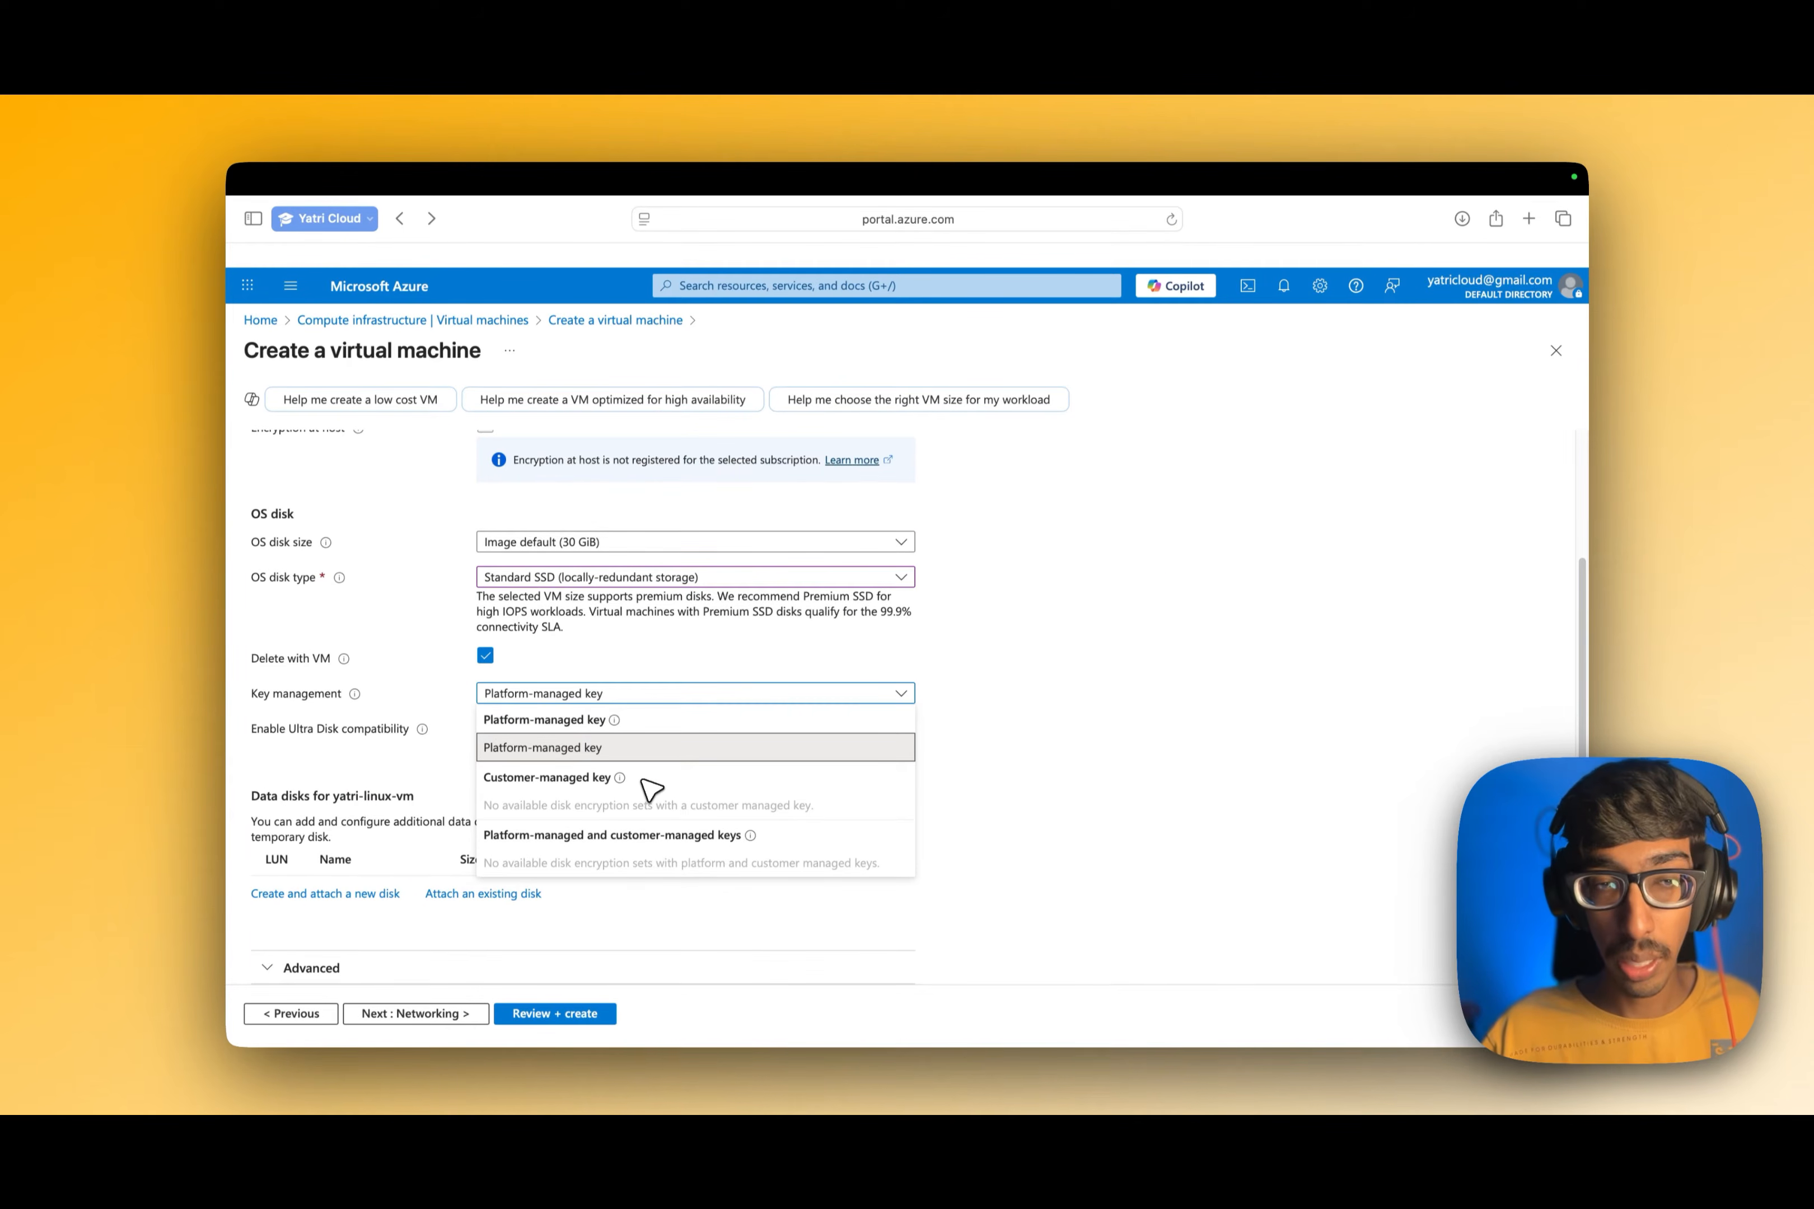
click(636, 749)
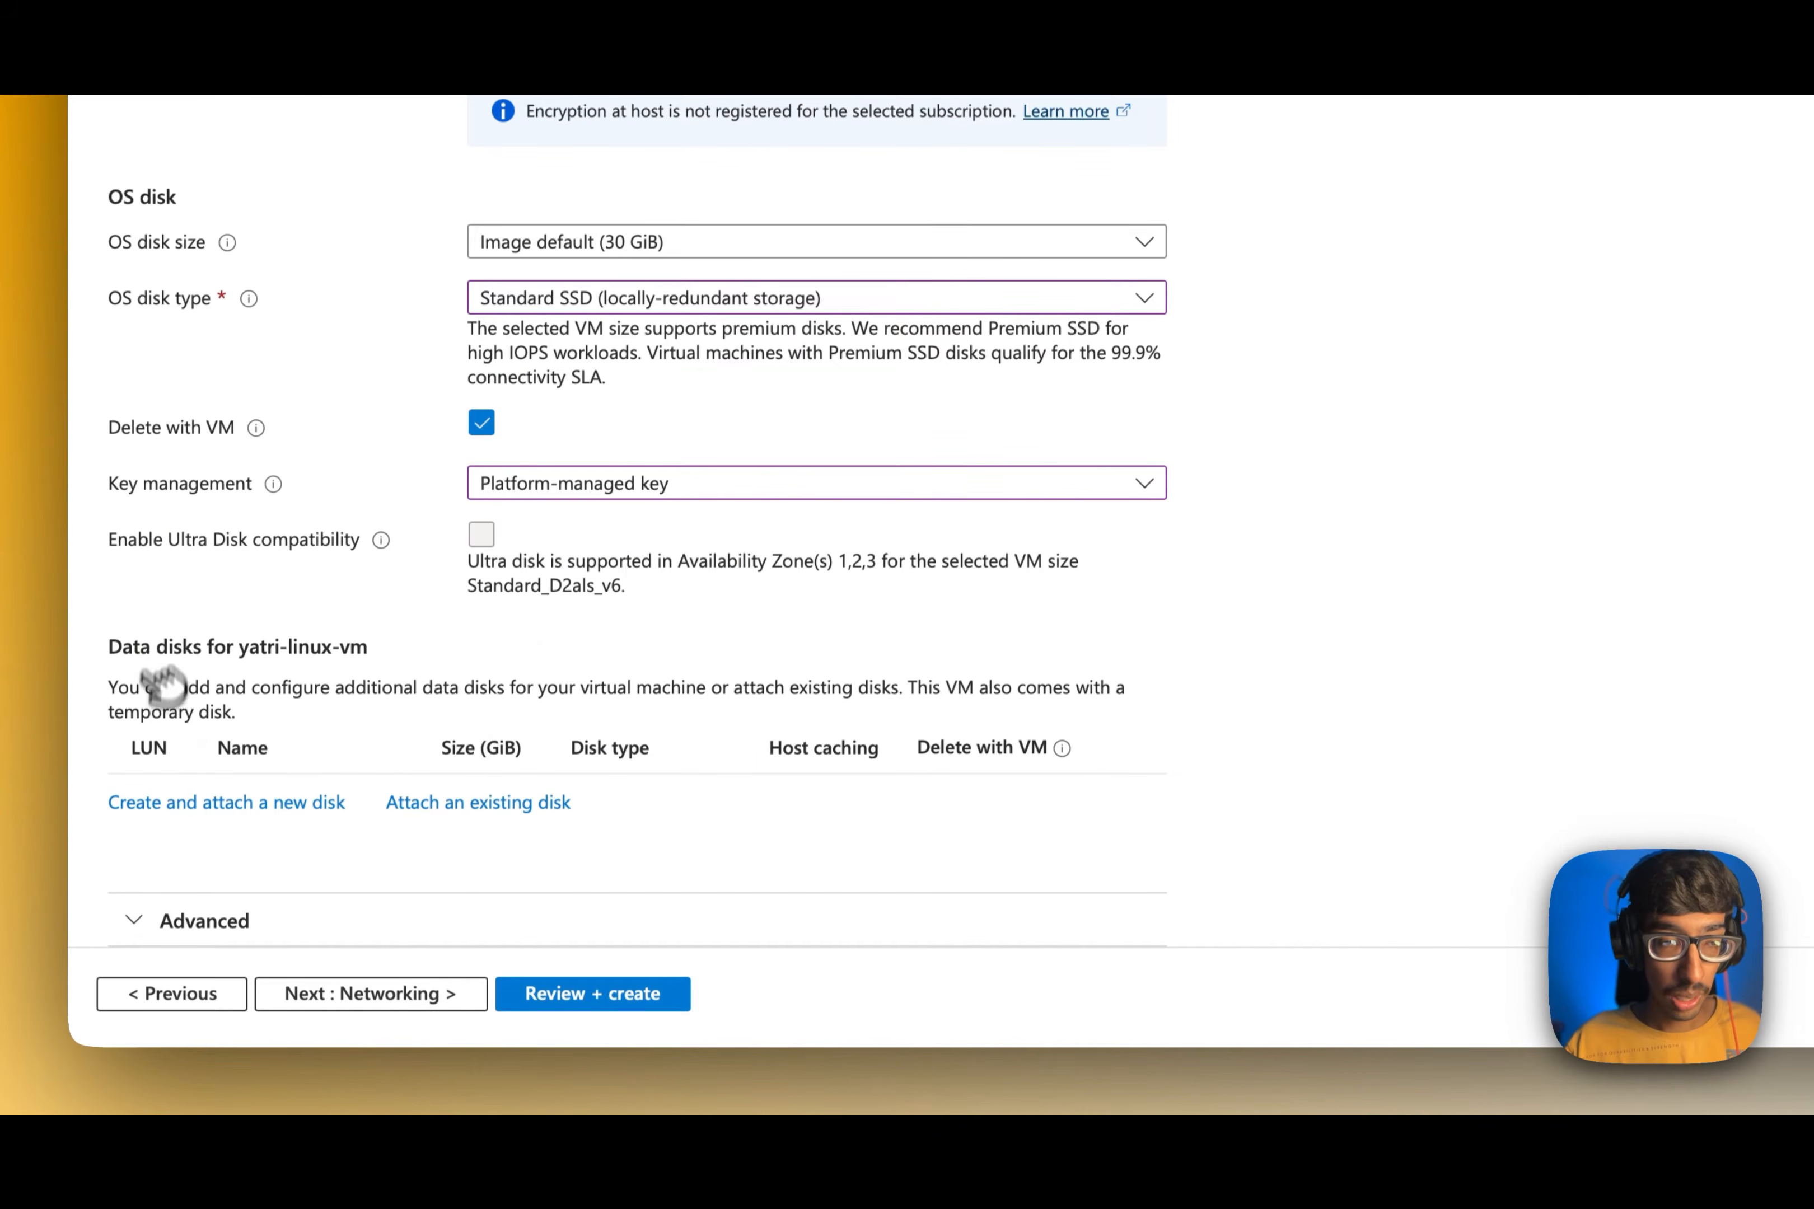
Examine the virtual machine's networking settings, including the available virtual networks, inbound ports and load balancing options, keeping the new yatri-linux-vm-vnet network
click(377, 994)
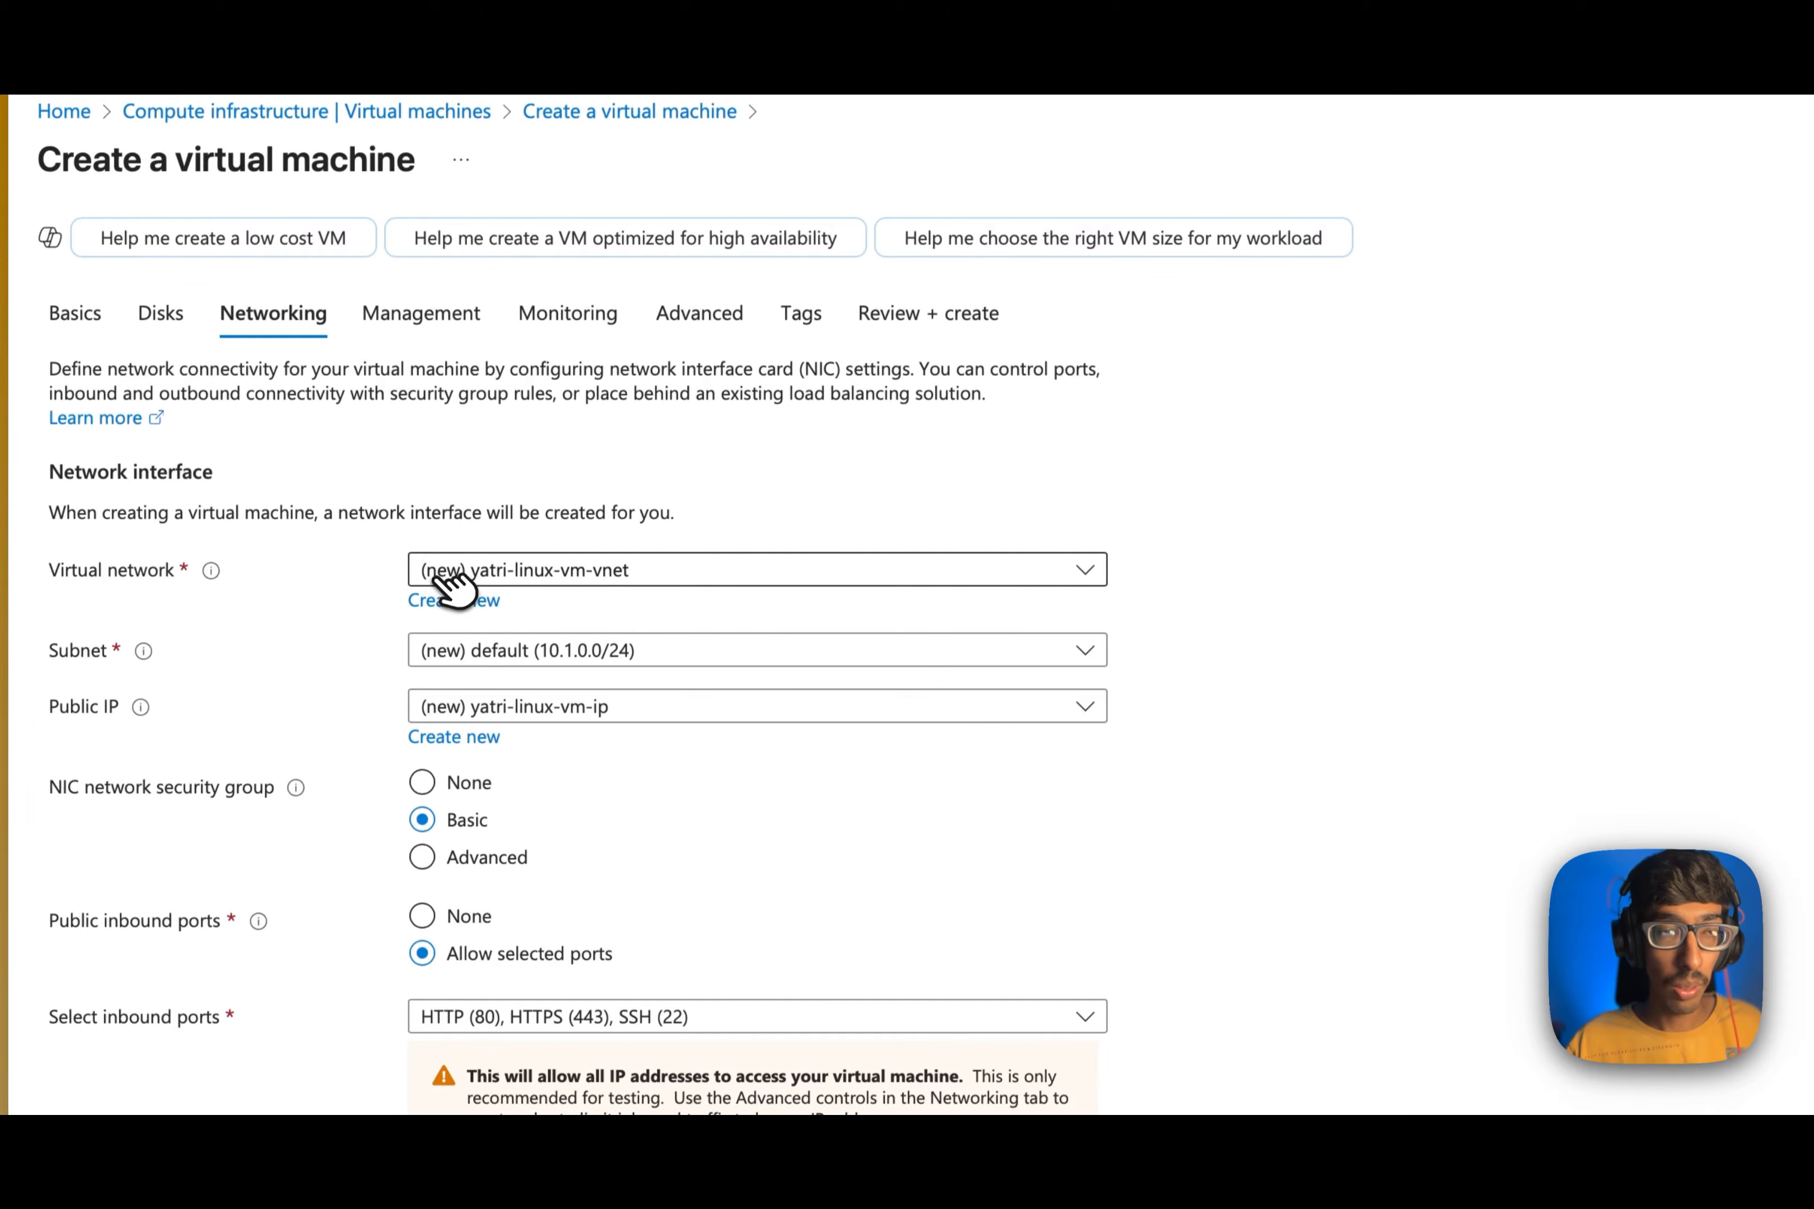
click(851, 581)
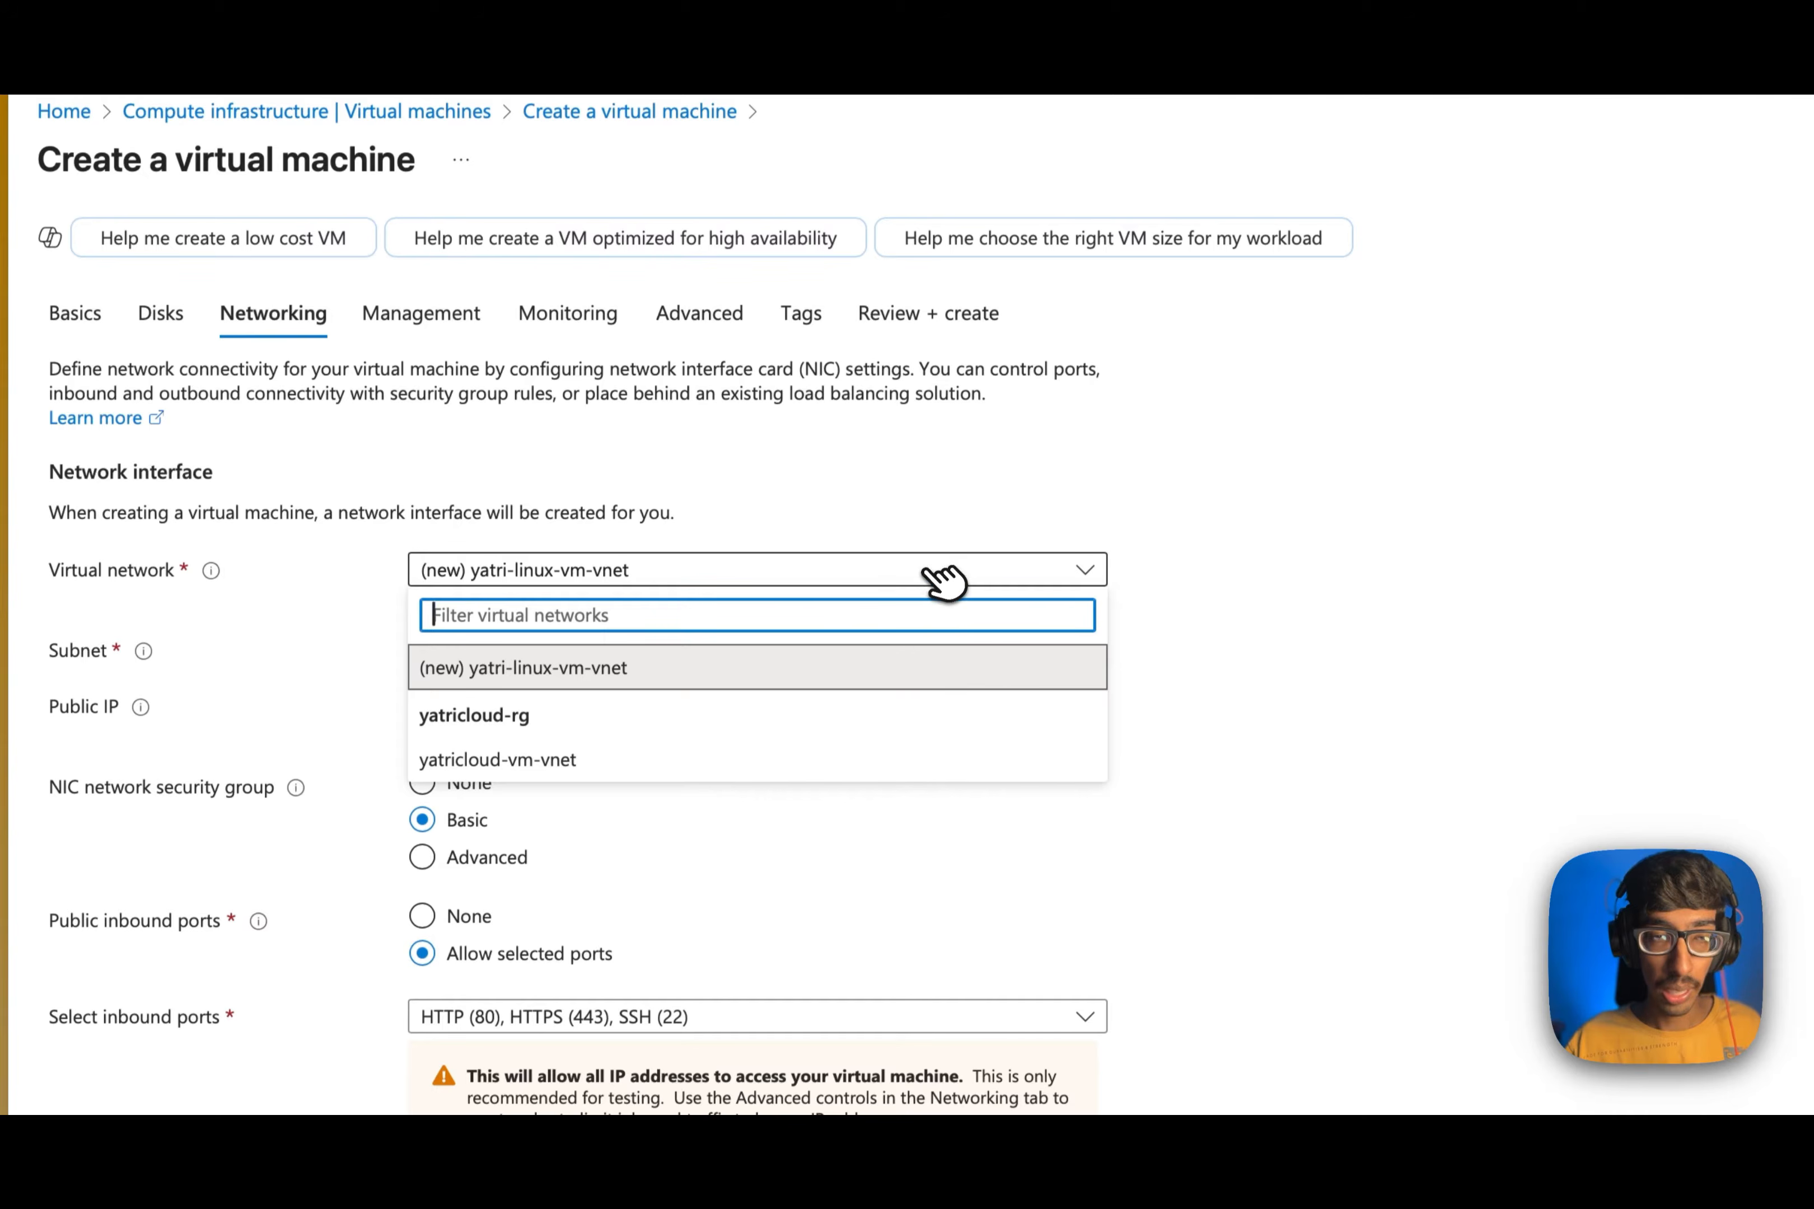
click(957, 520)
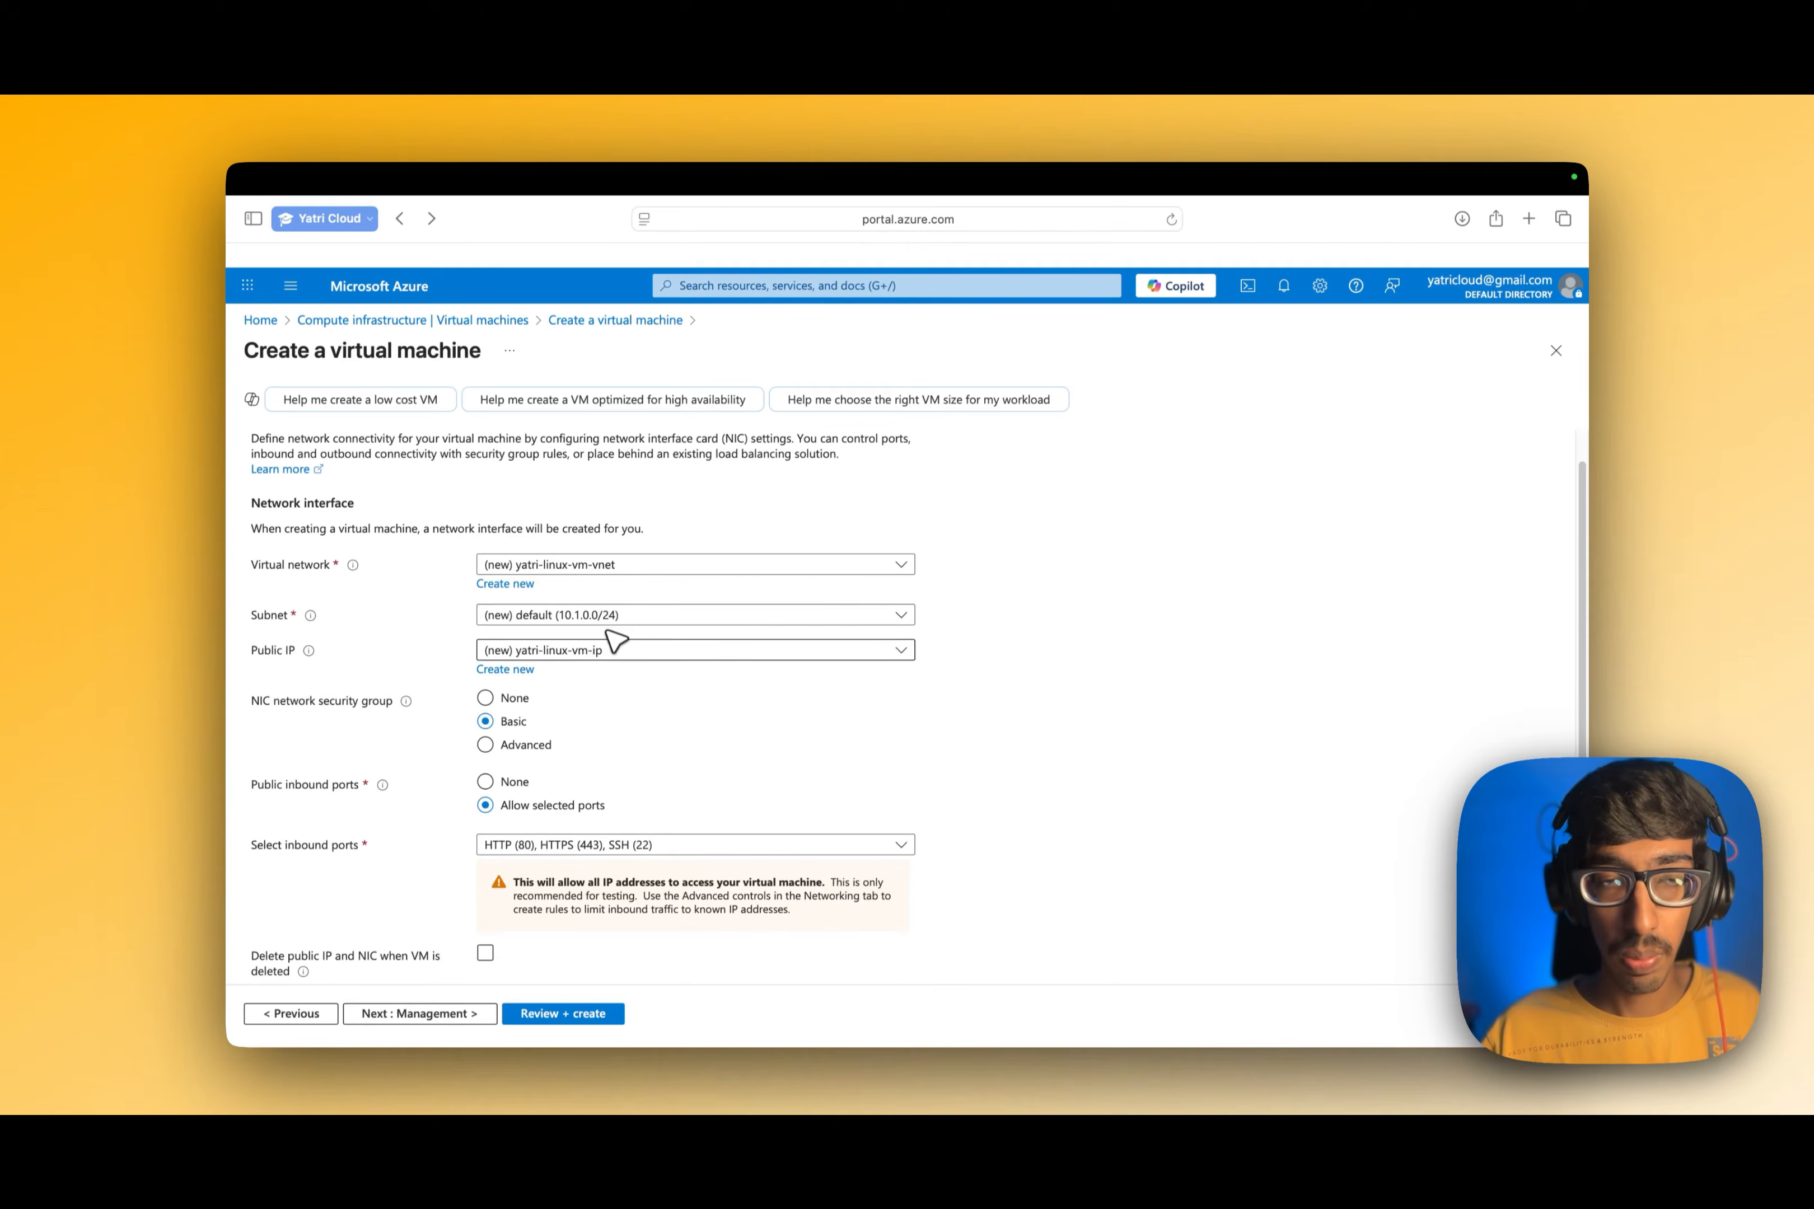
scroll(616, 648, down, 2)
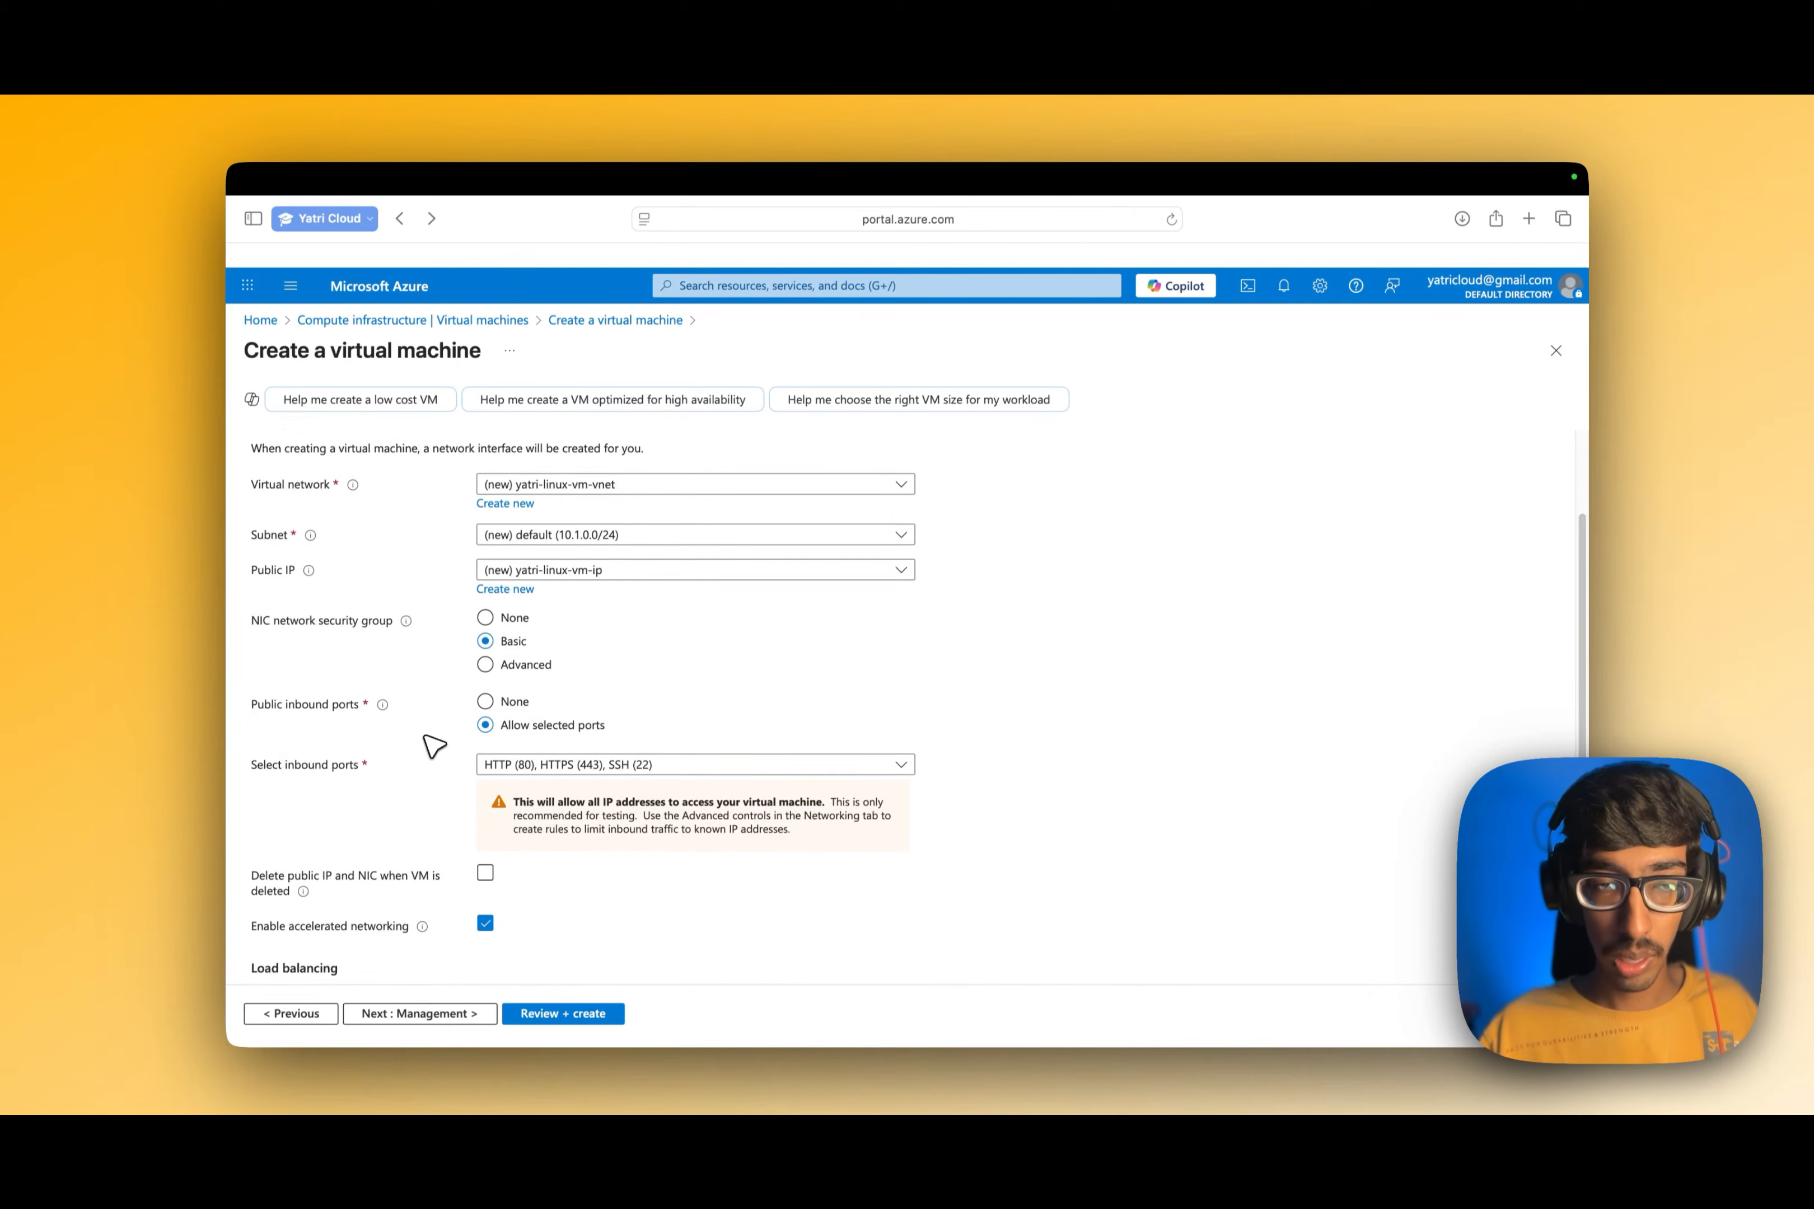
scroll(433, 745, down, 3)
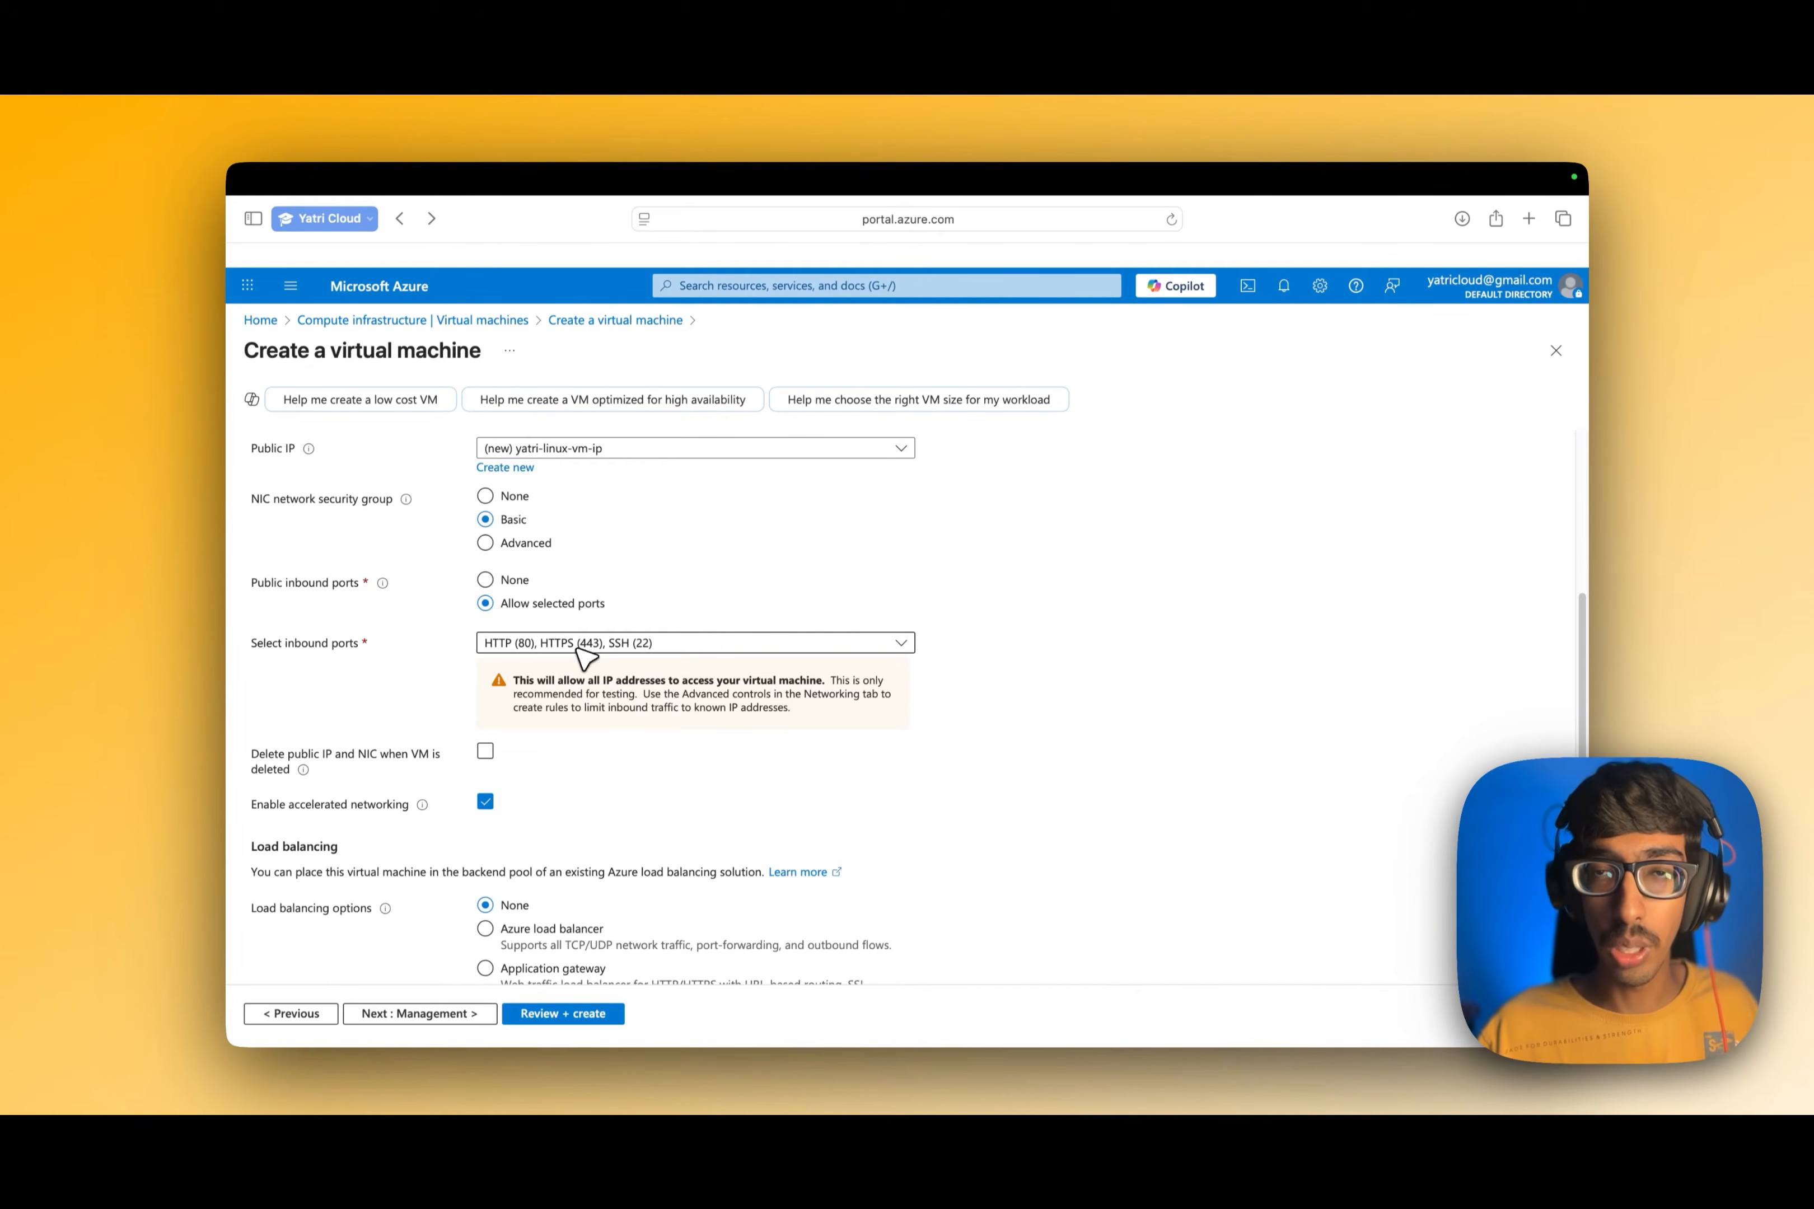
scroll(574, 678, down, 1)
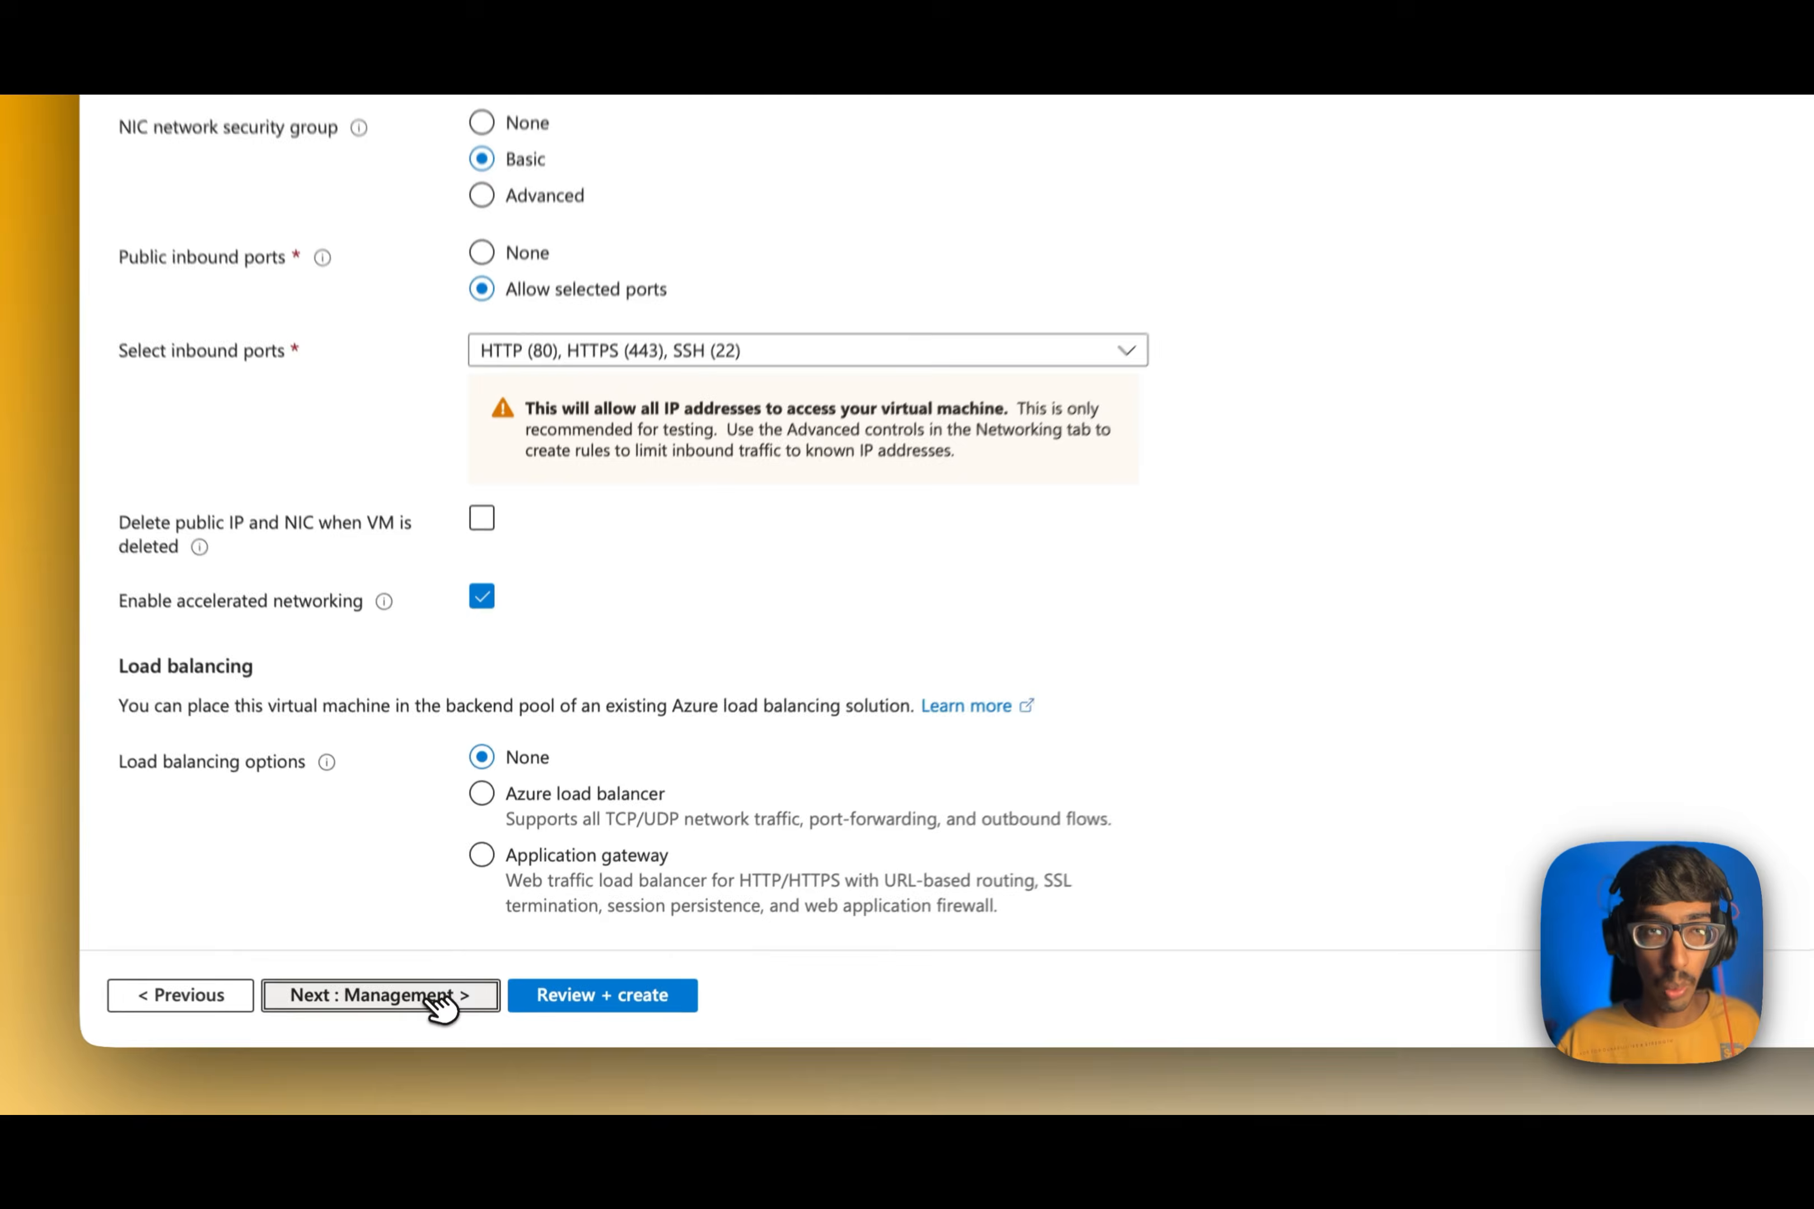
Review the virtual machine's management options and enable auto-shutdown
click(432, 997)
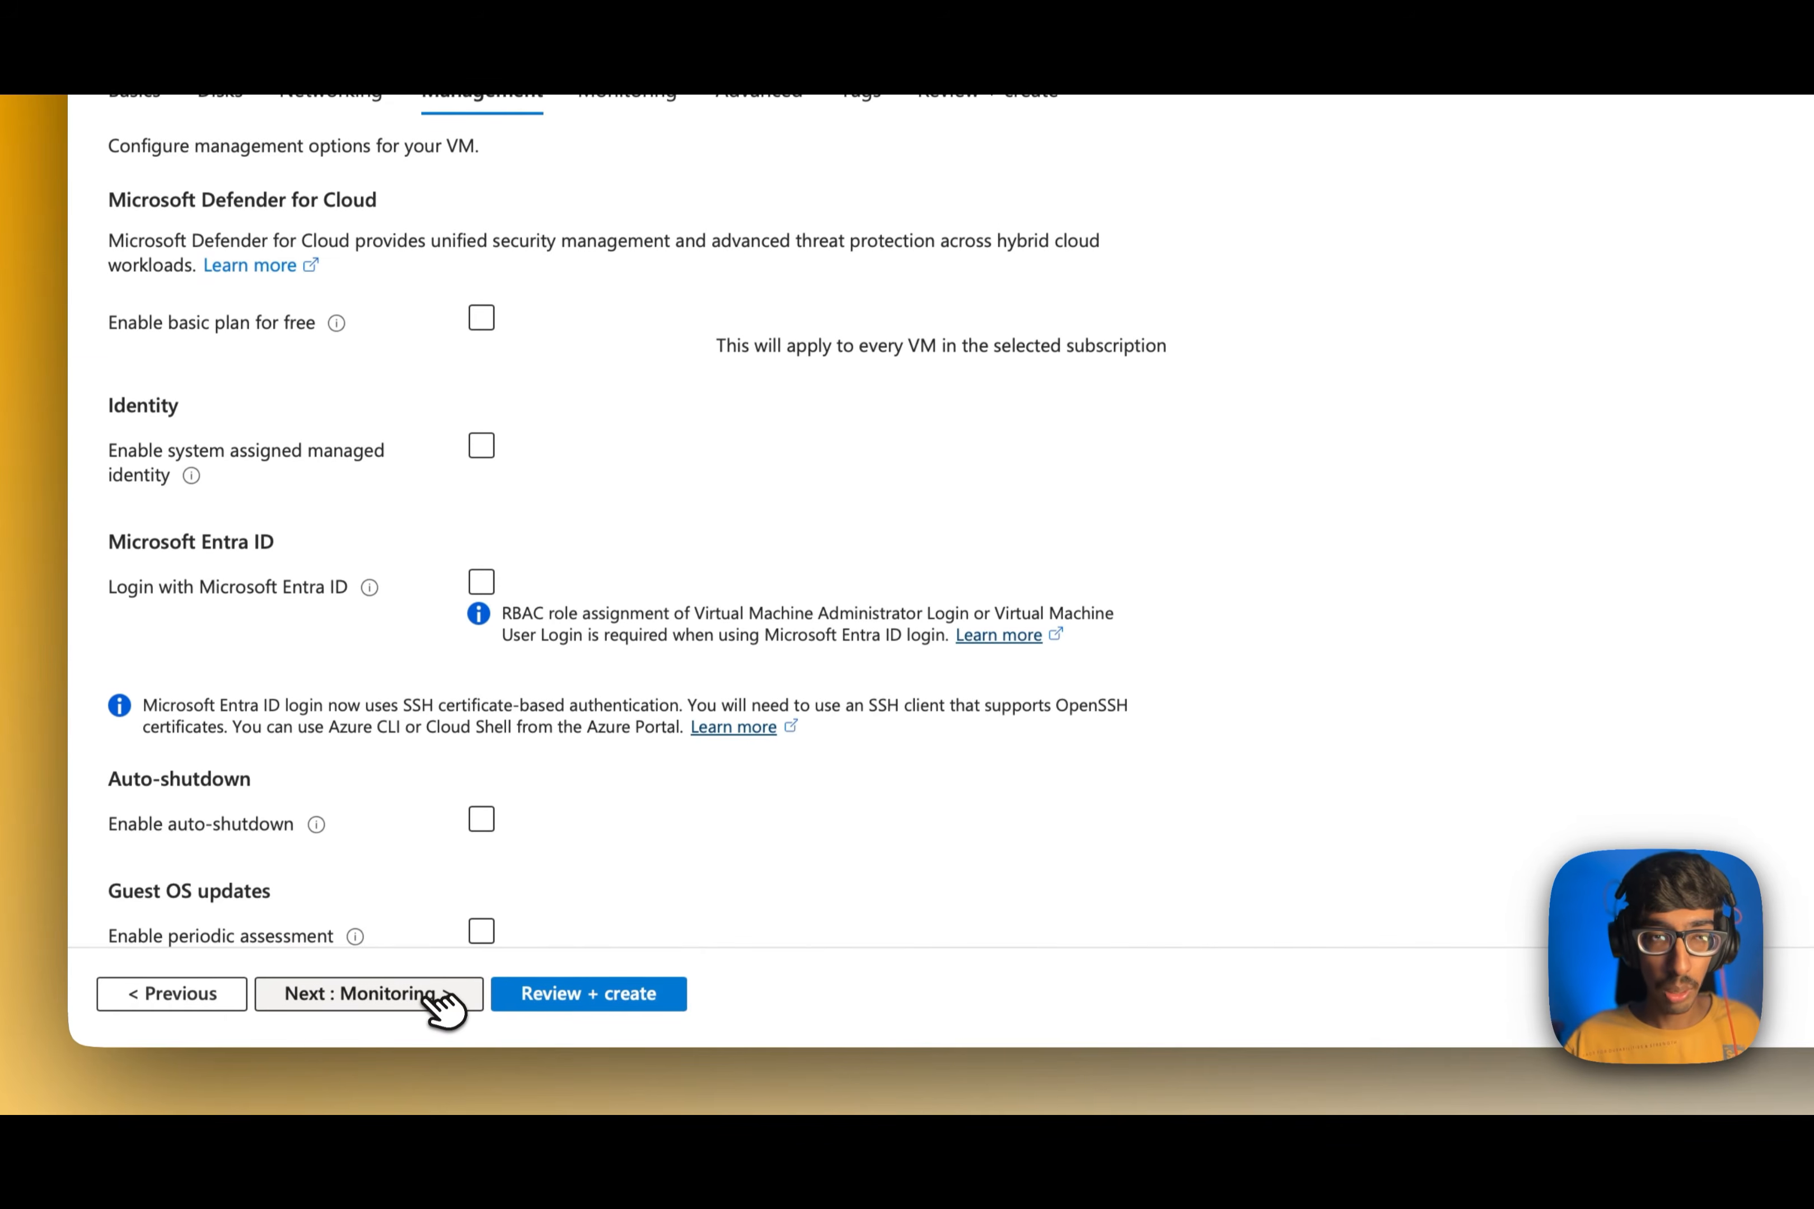
scroll(343, 456, down, 3)
scroll(344, 456, up, 3)
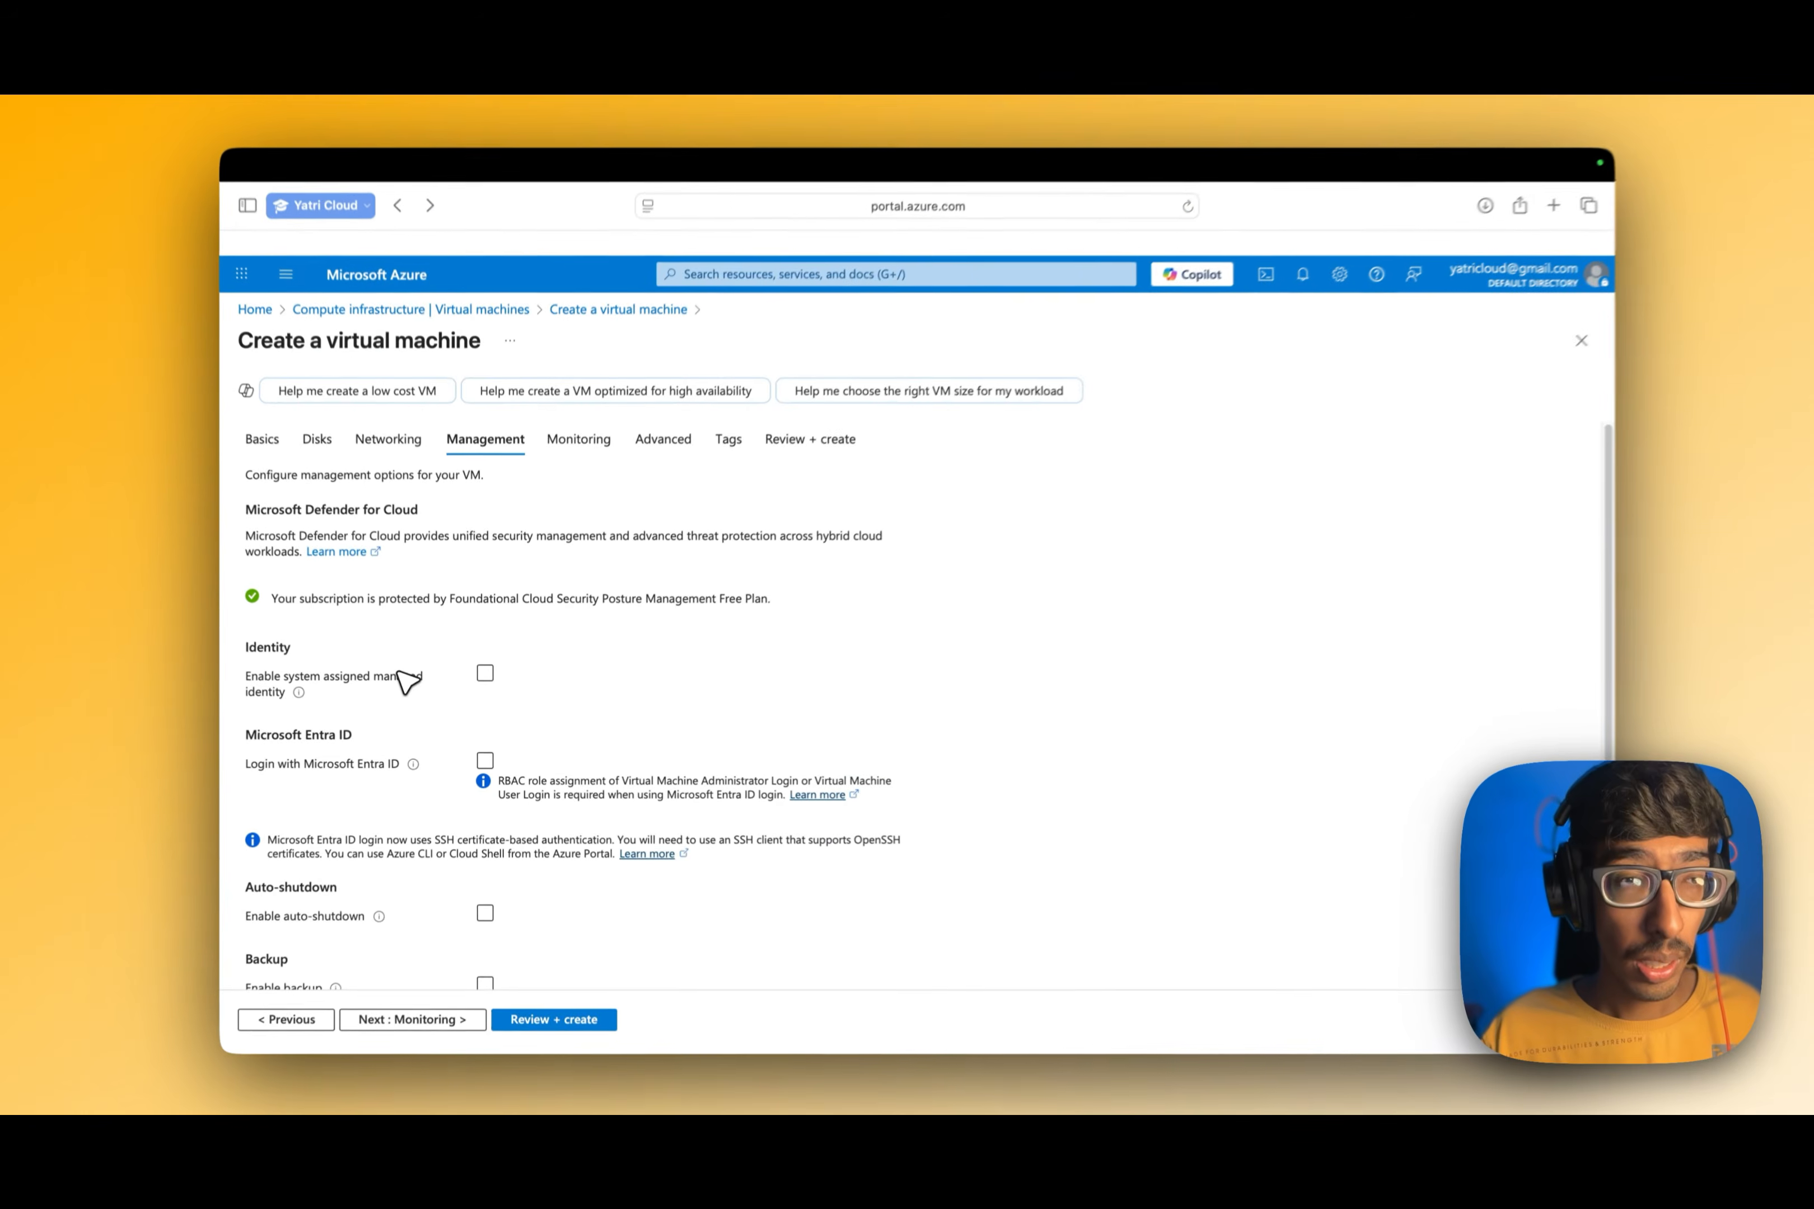
scroll(408, 684, down, 3)
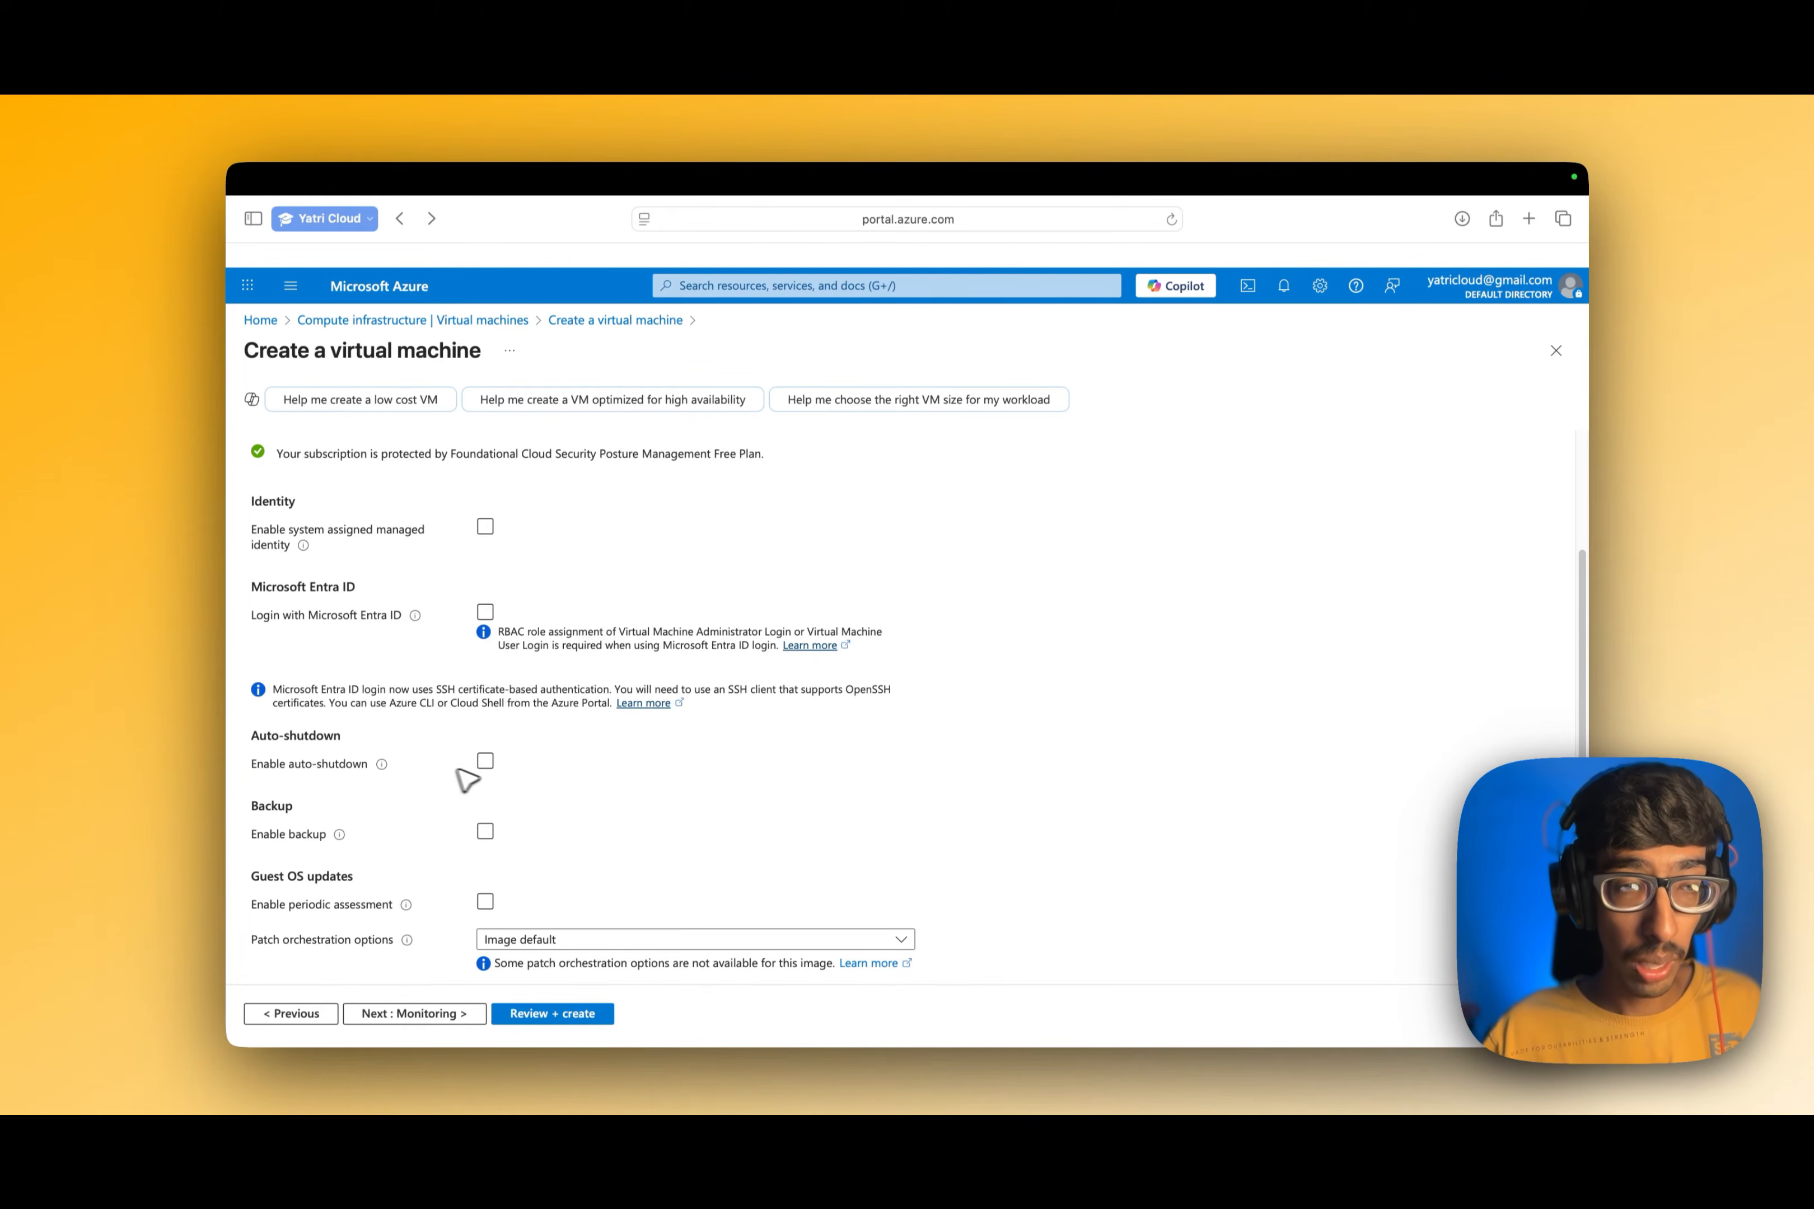
click(485, 761)
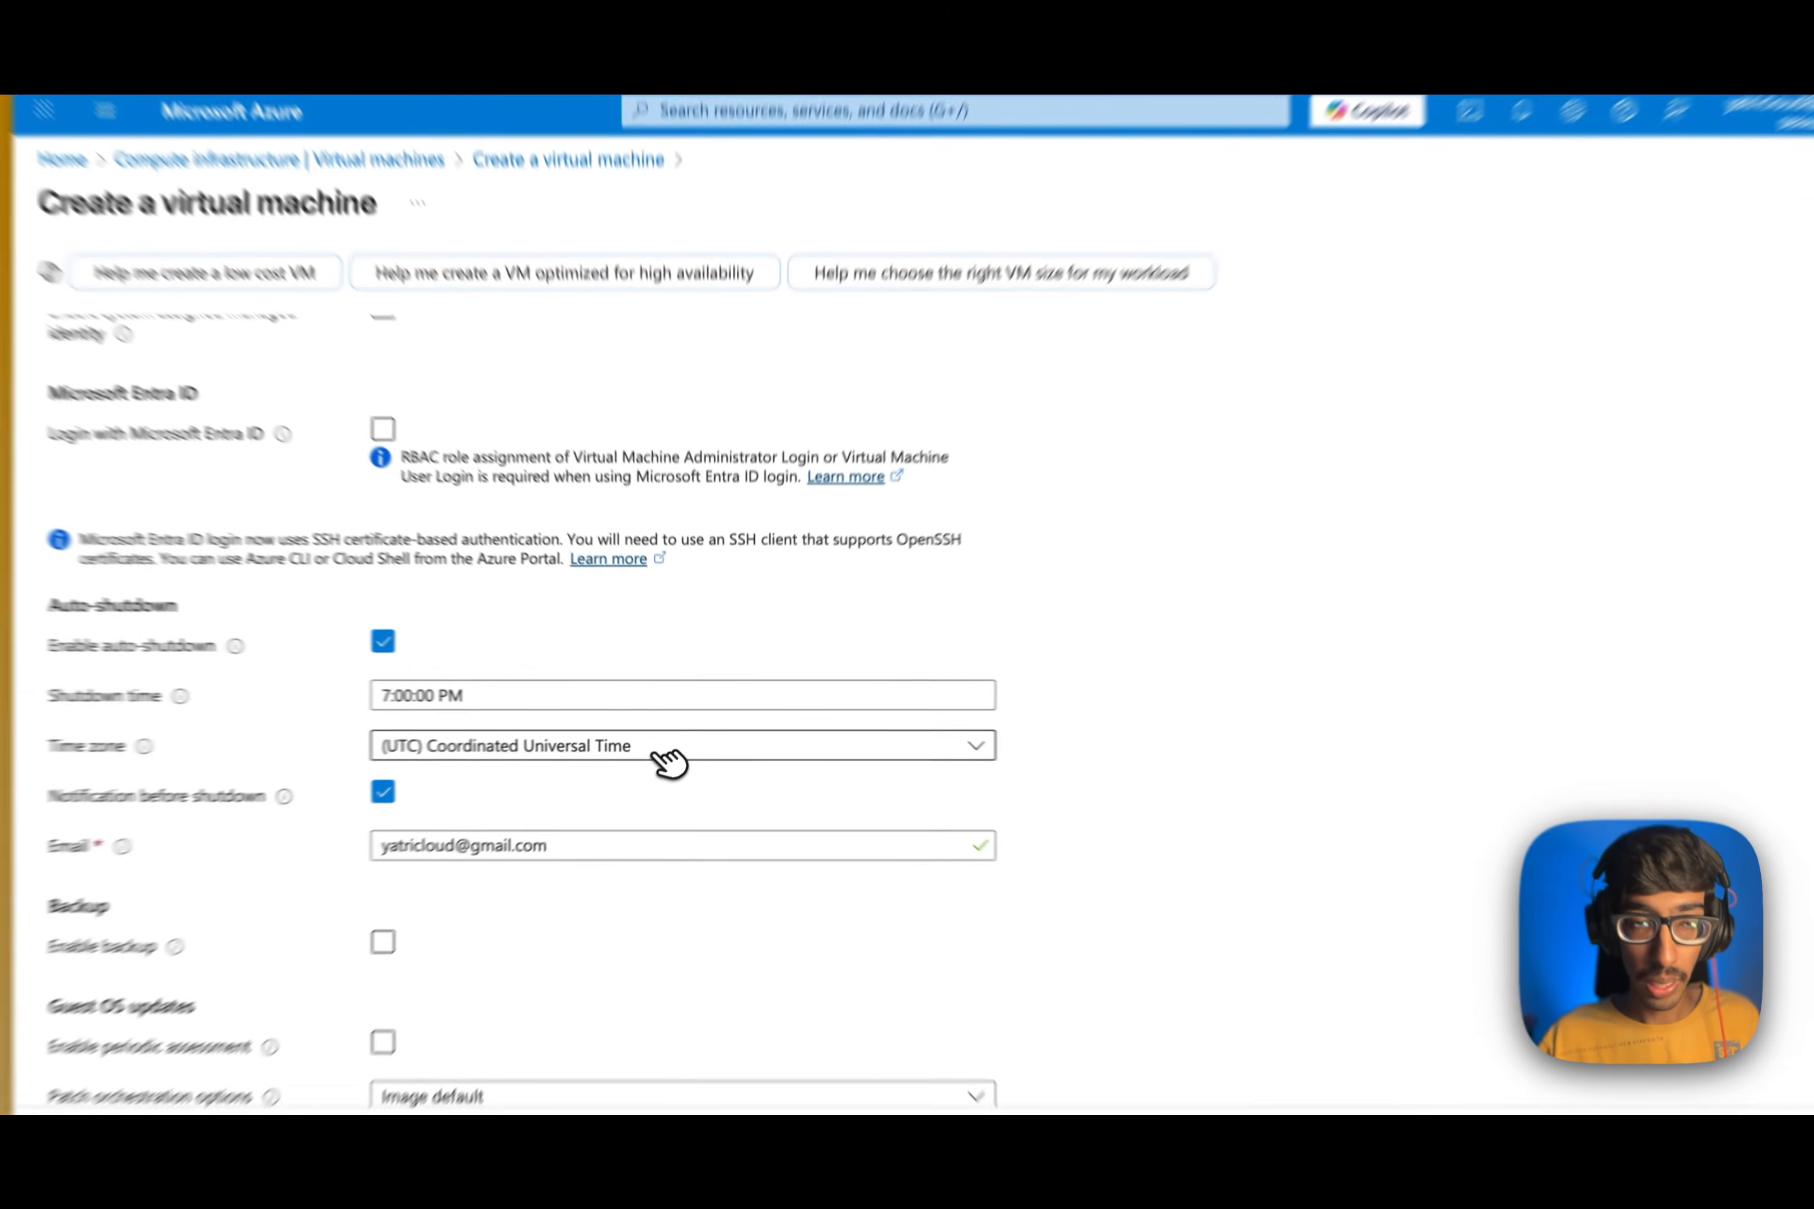
Look through the time zones offered for auto-shutdown, then turn off auto-shutdown for the virtual machine
click(669, 740)
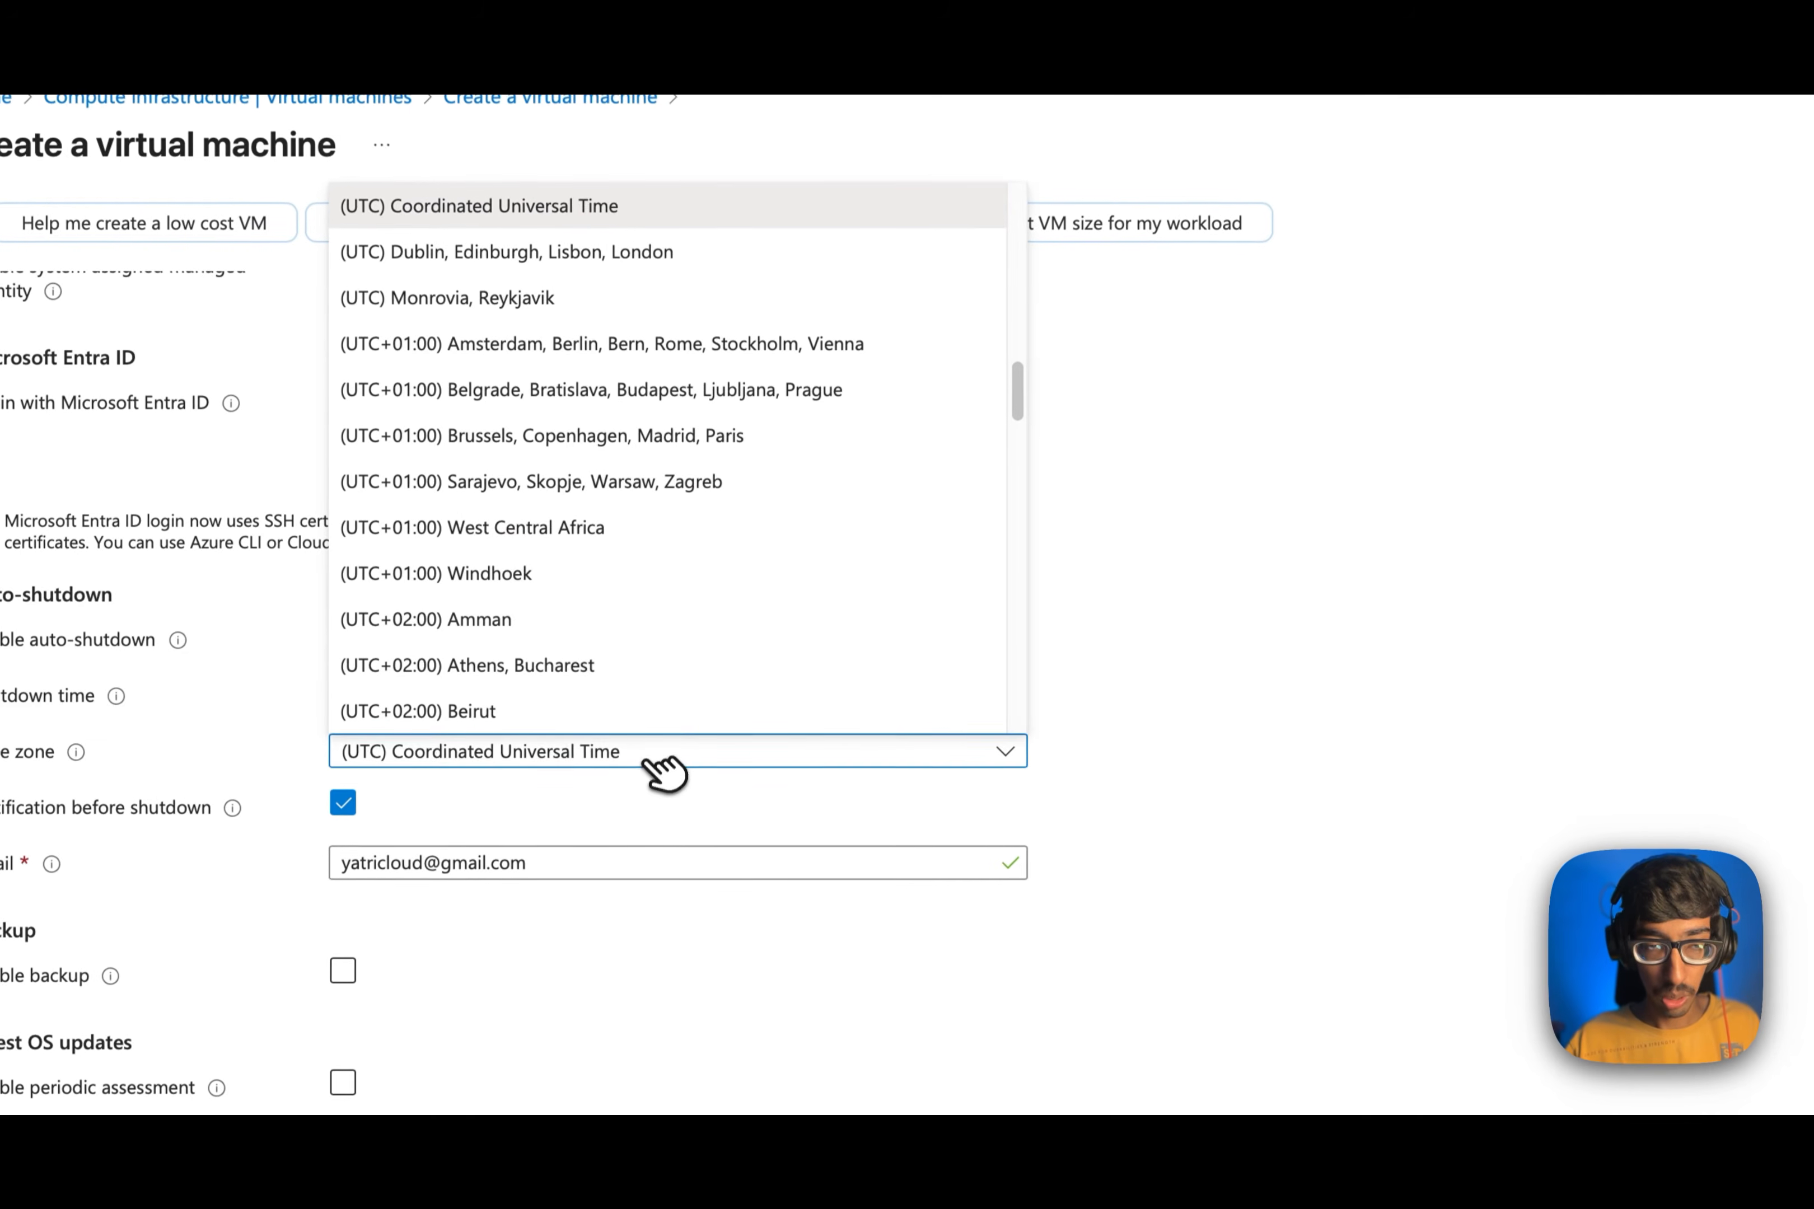
click(1311, 601)
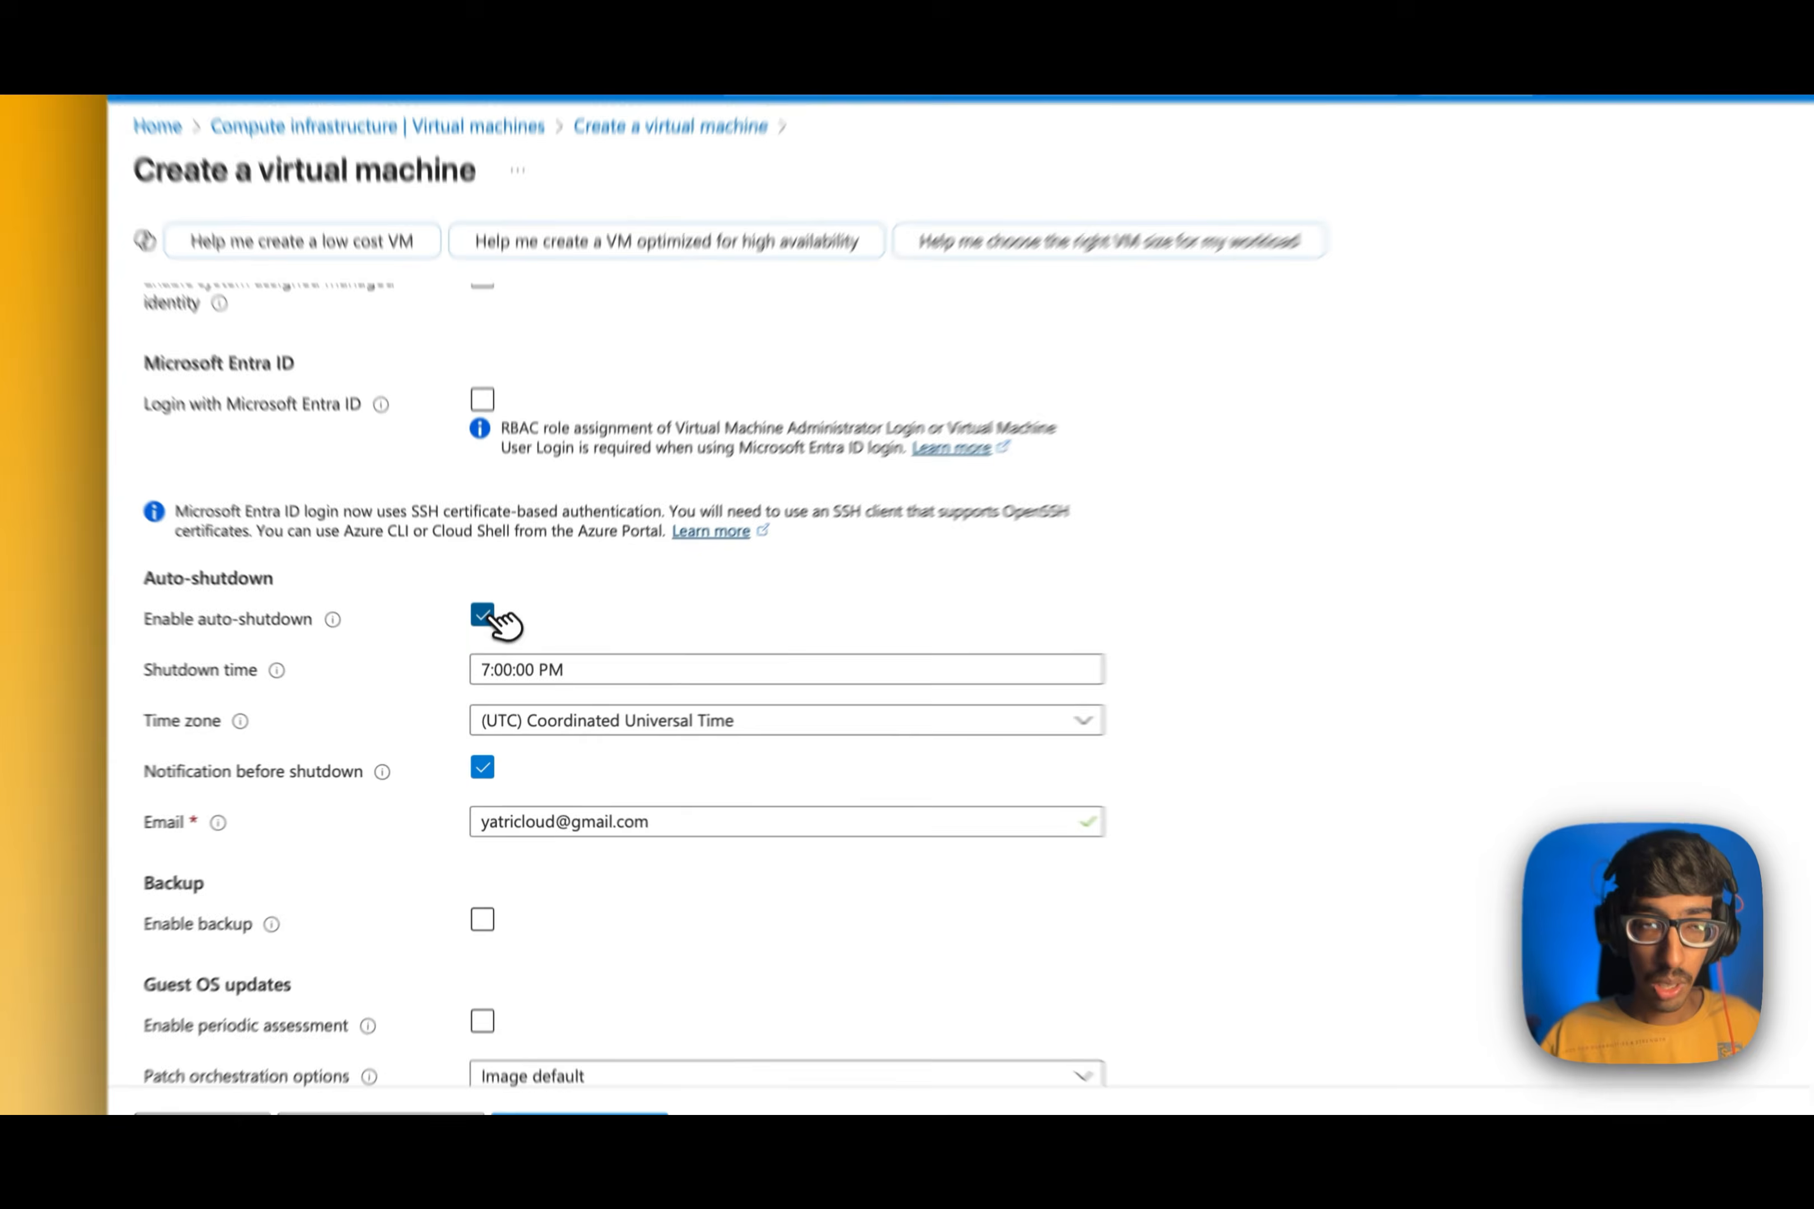
click(484, 658)
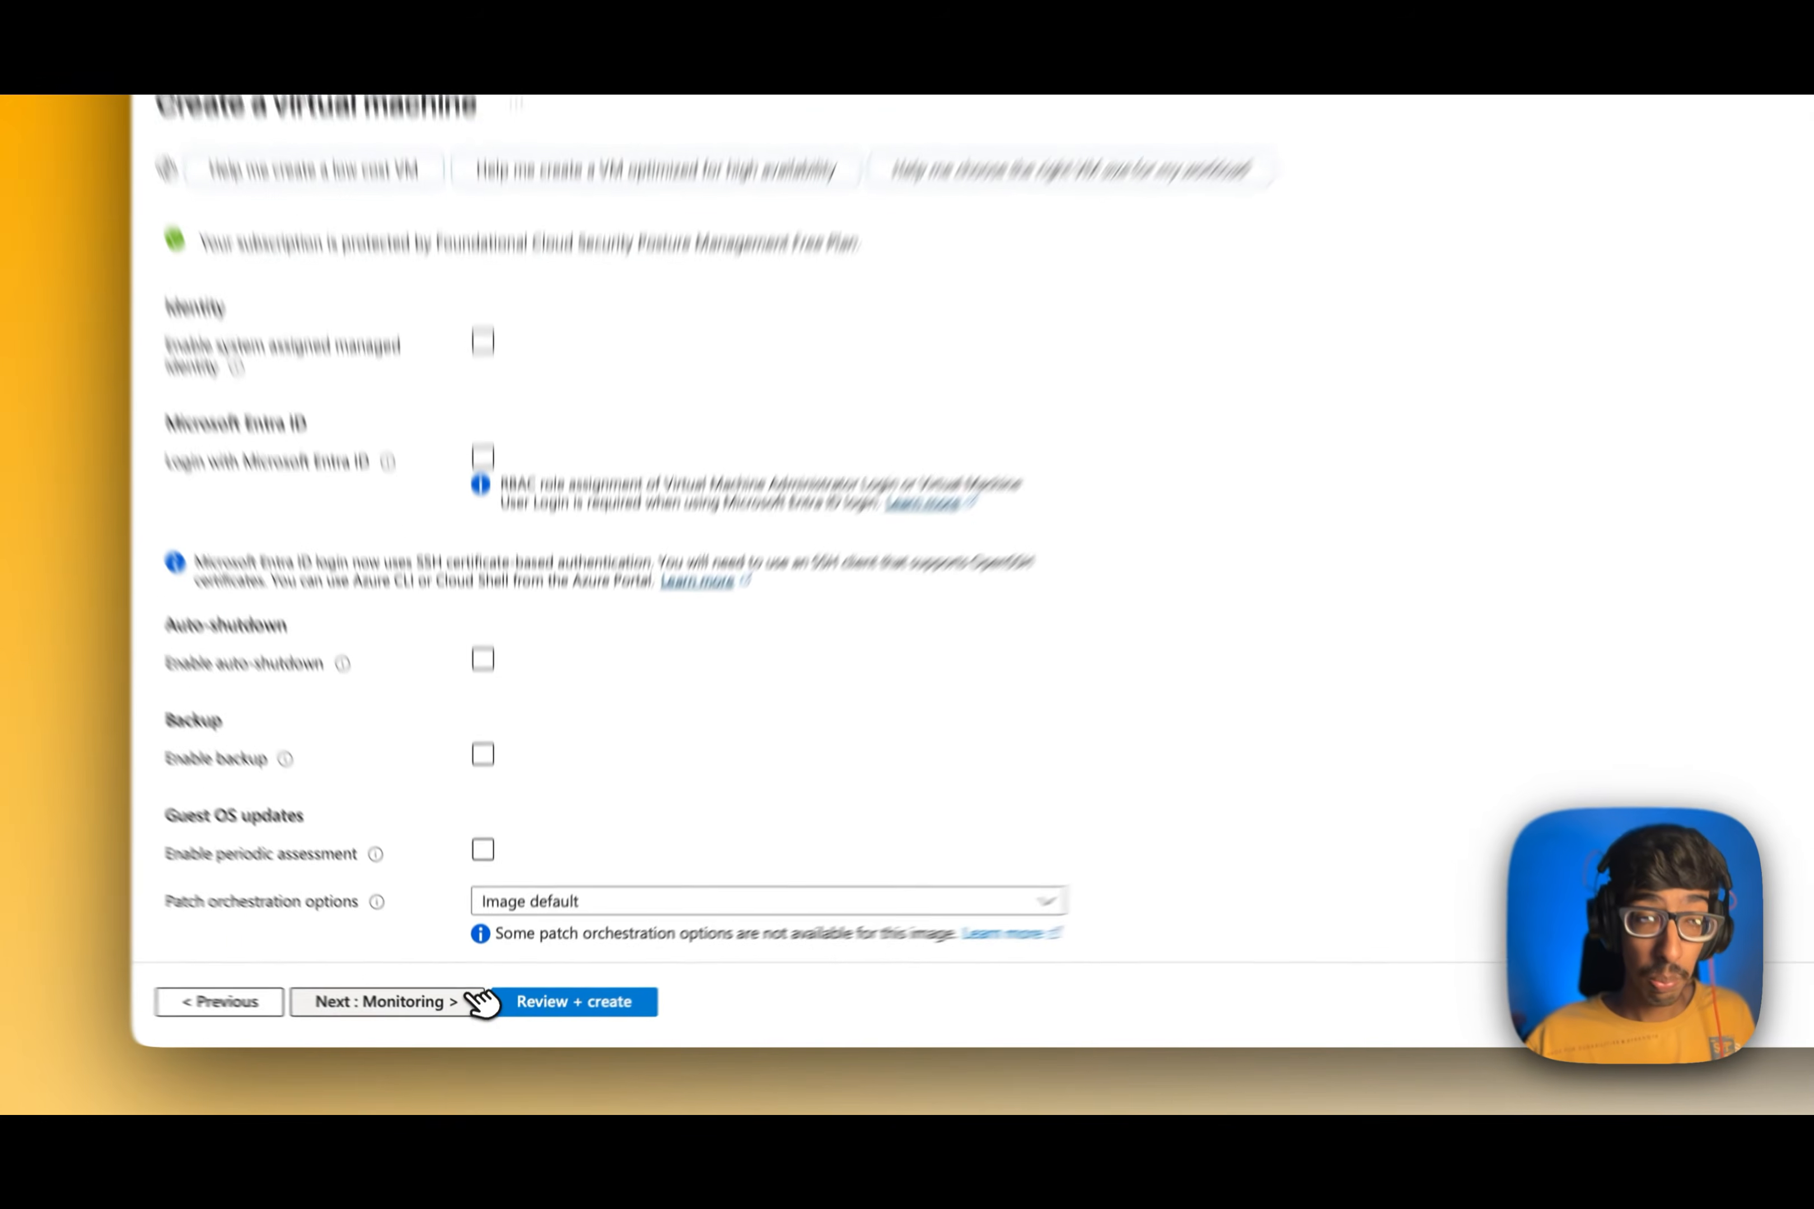
Go through the virtual machine's monitoring and advanced settings, keeping their defaults, and proceed to the tags
click(481, 1013)
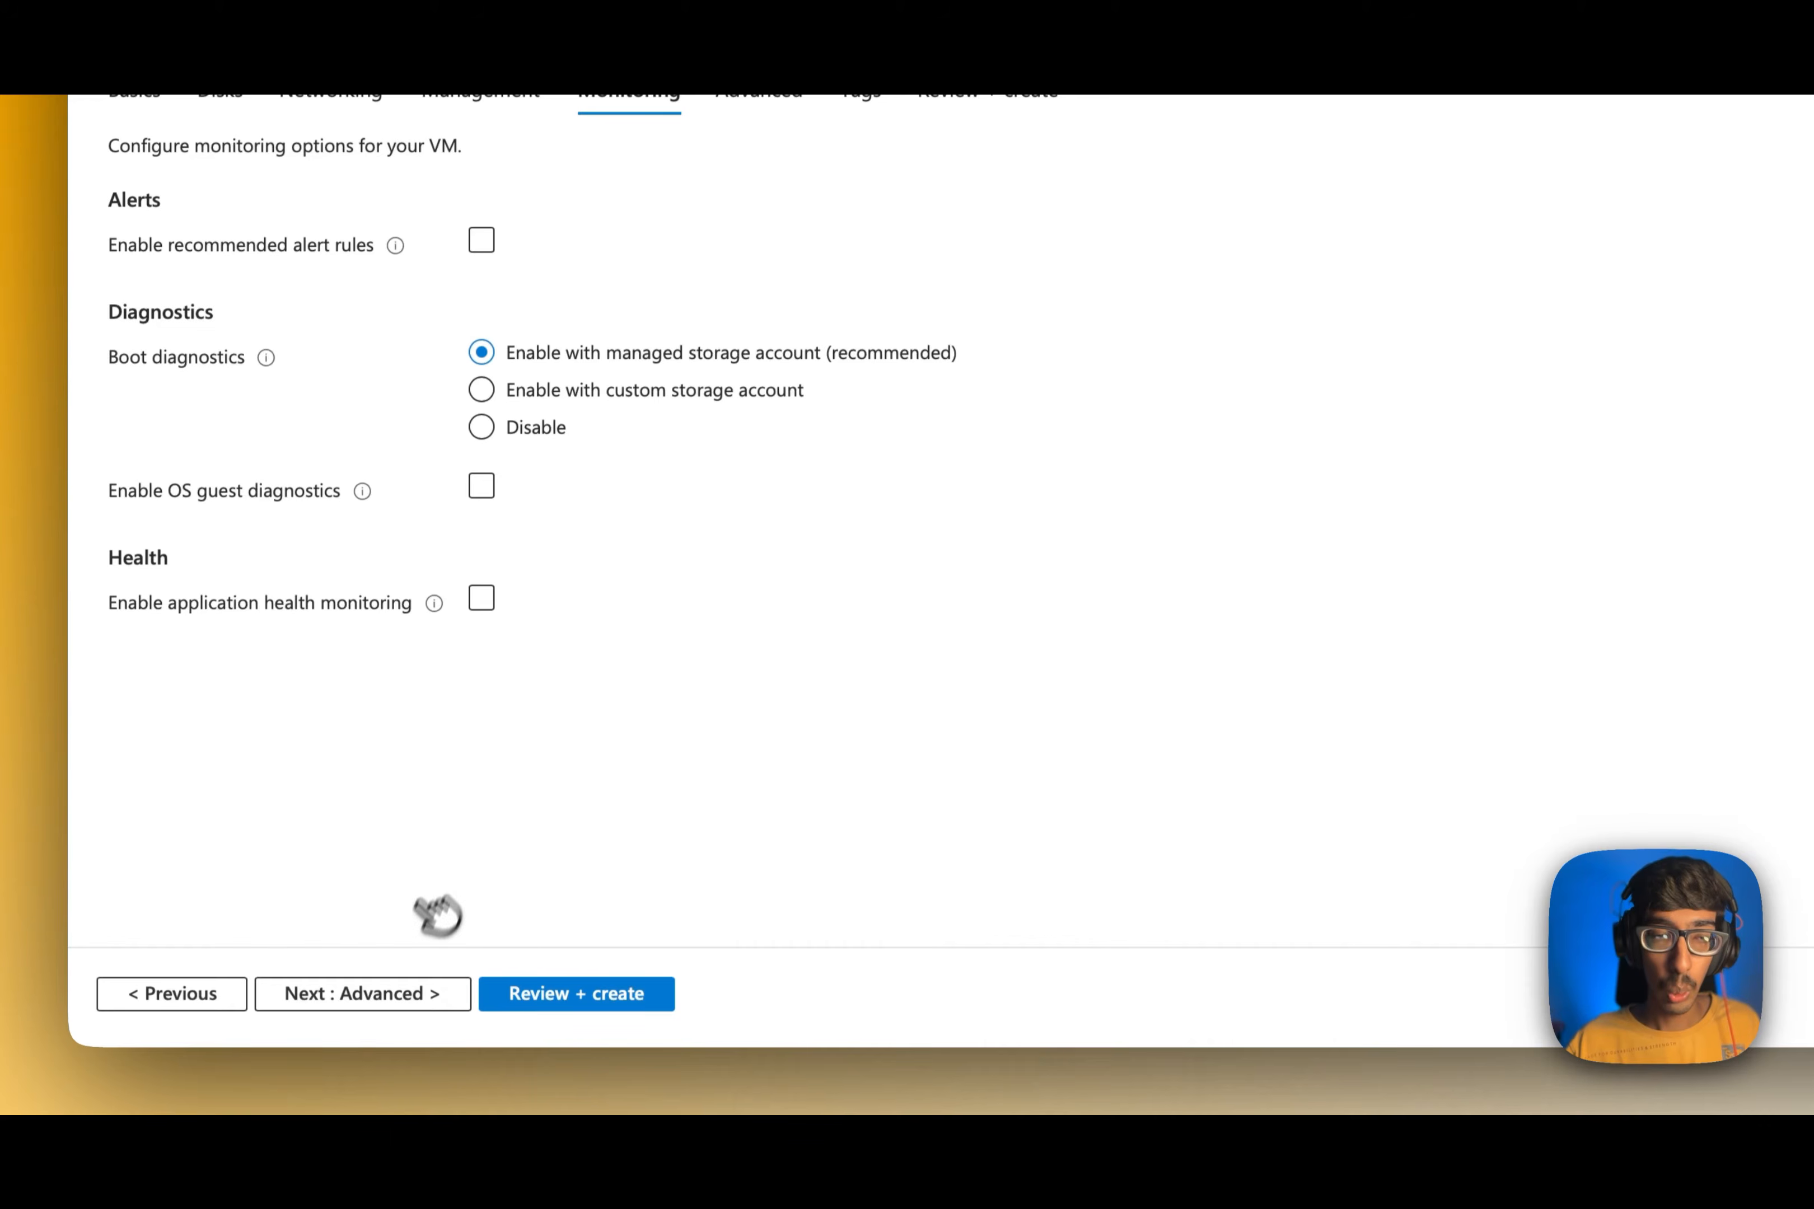
click(404, 997)
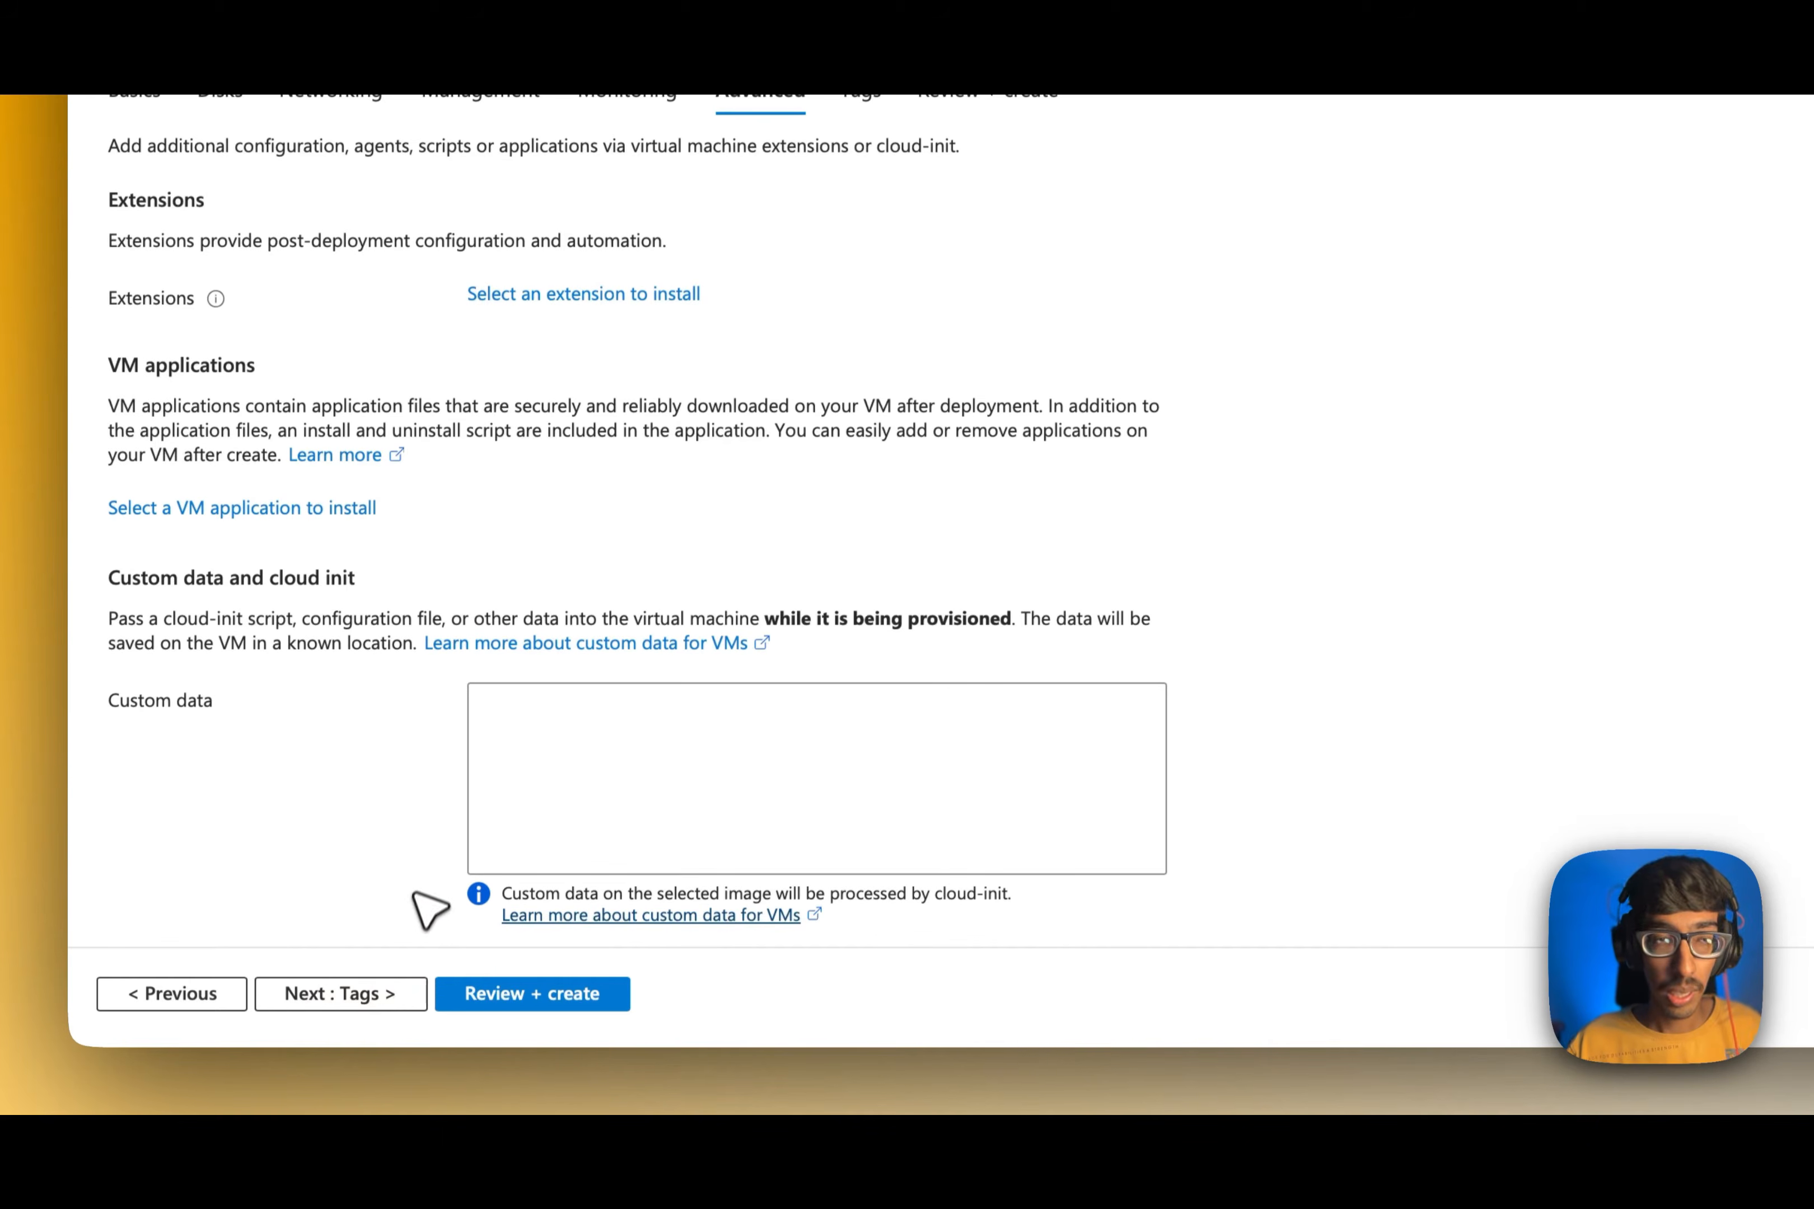
click(405, 998)
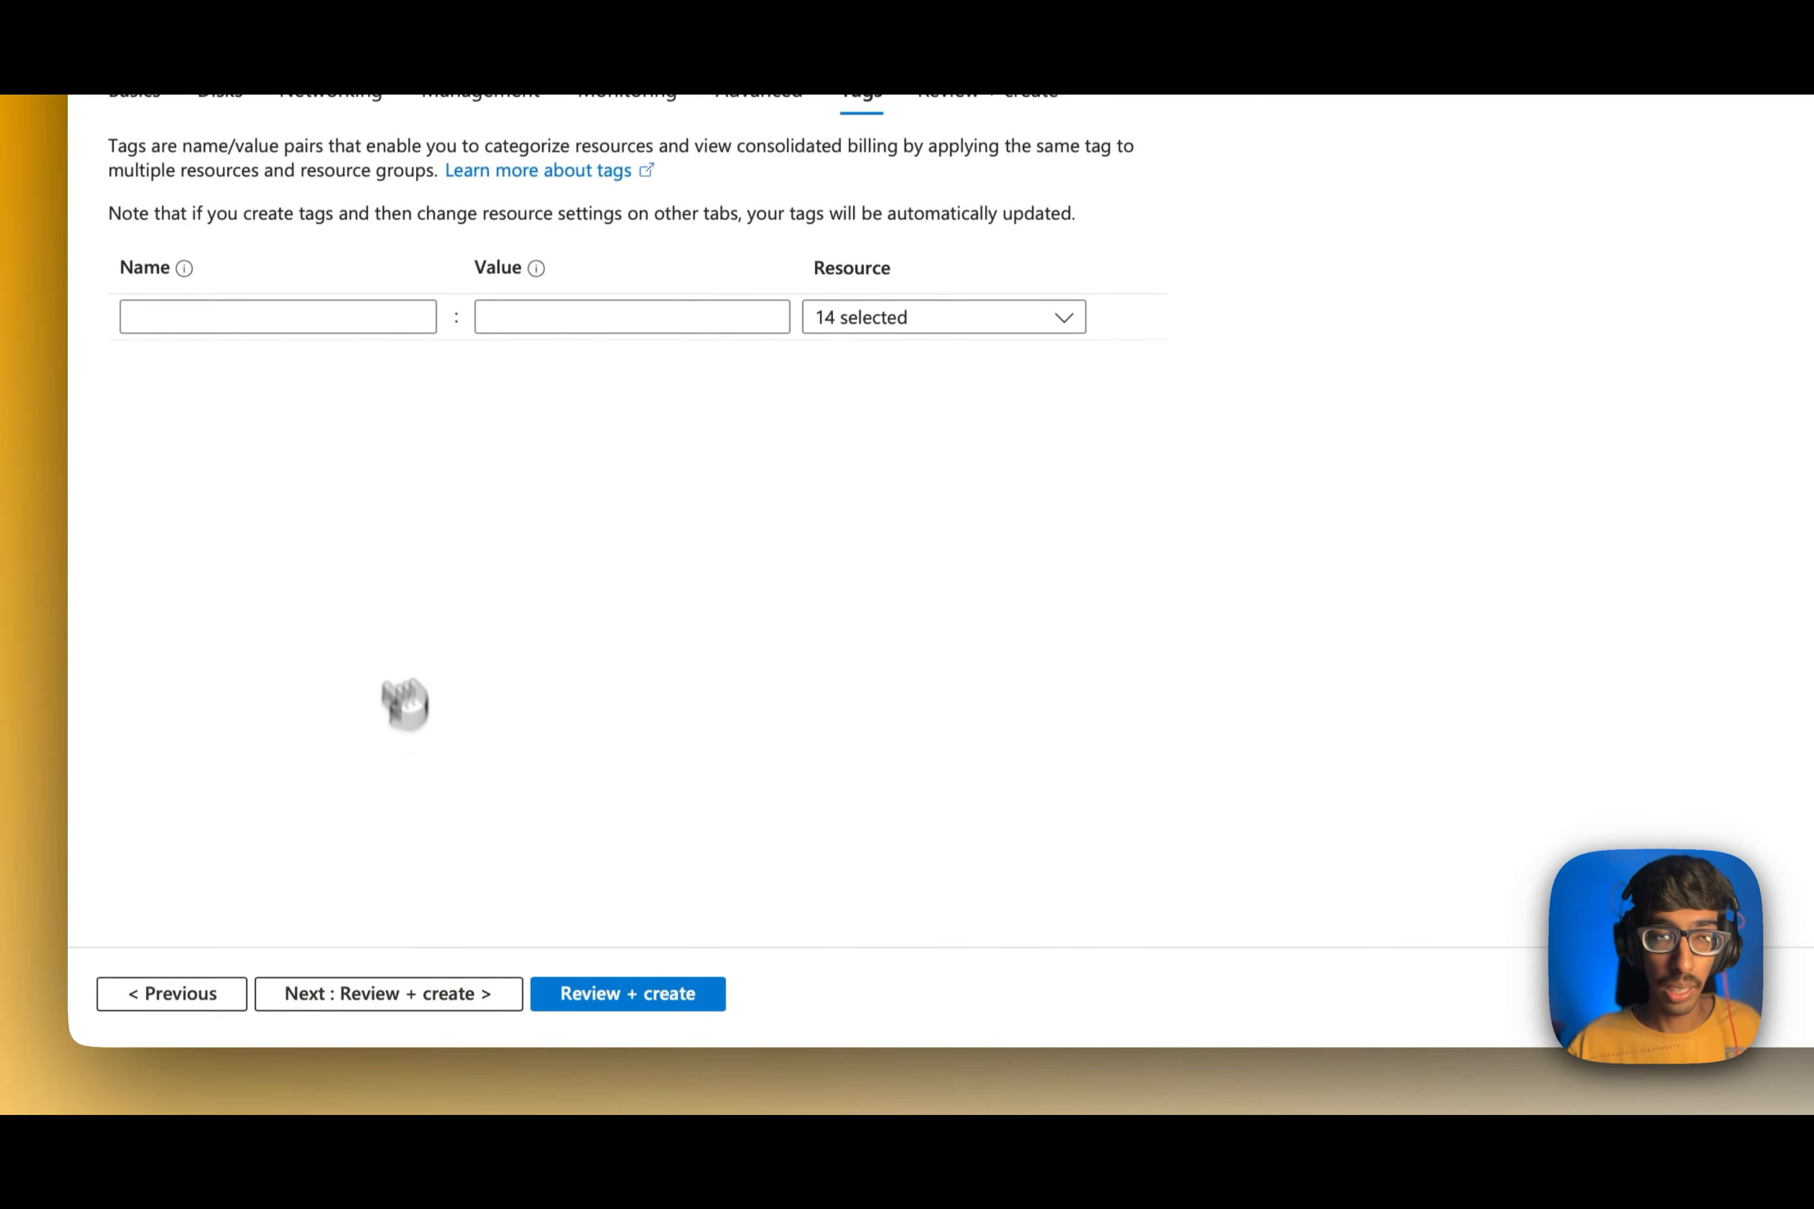
Add a tag named Yatri Cloud with the value Linux VM, keeping all 14 resource types selected
click(349, 532)
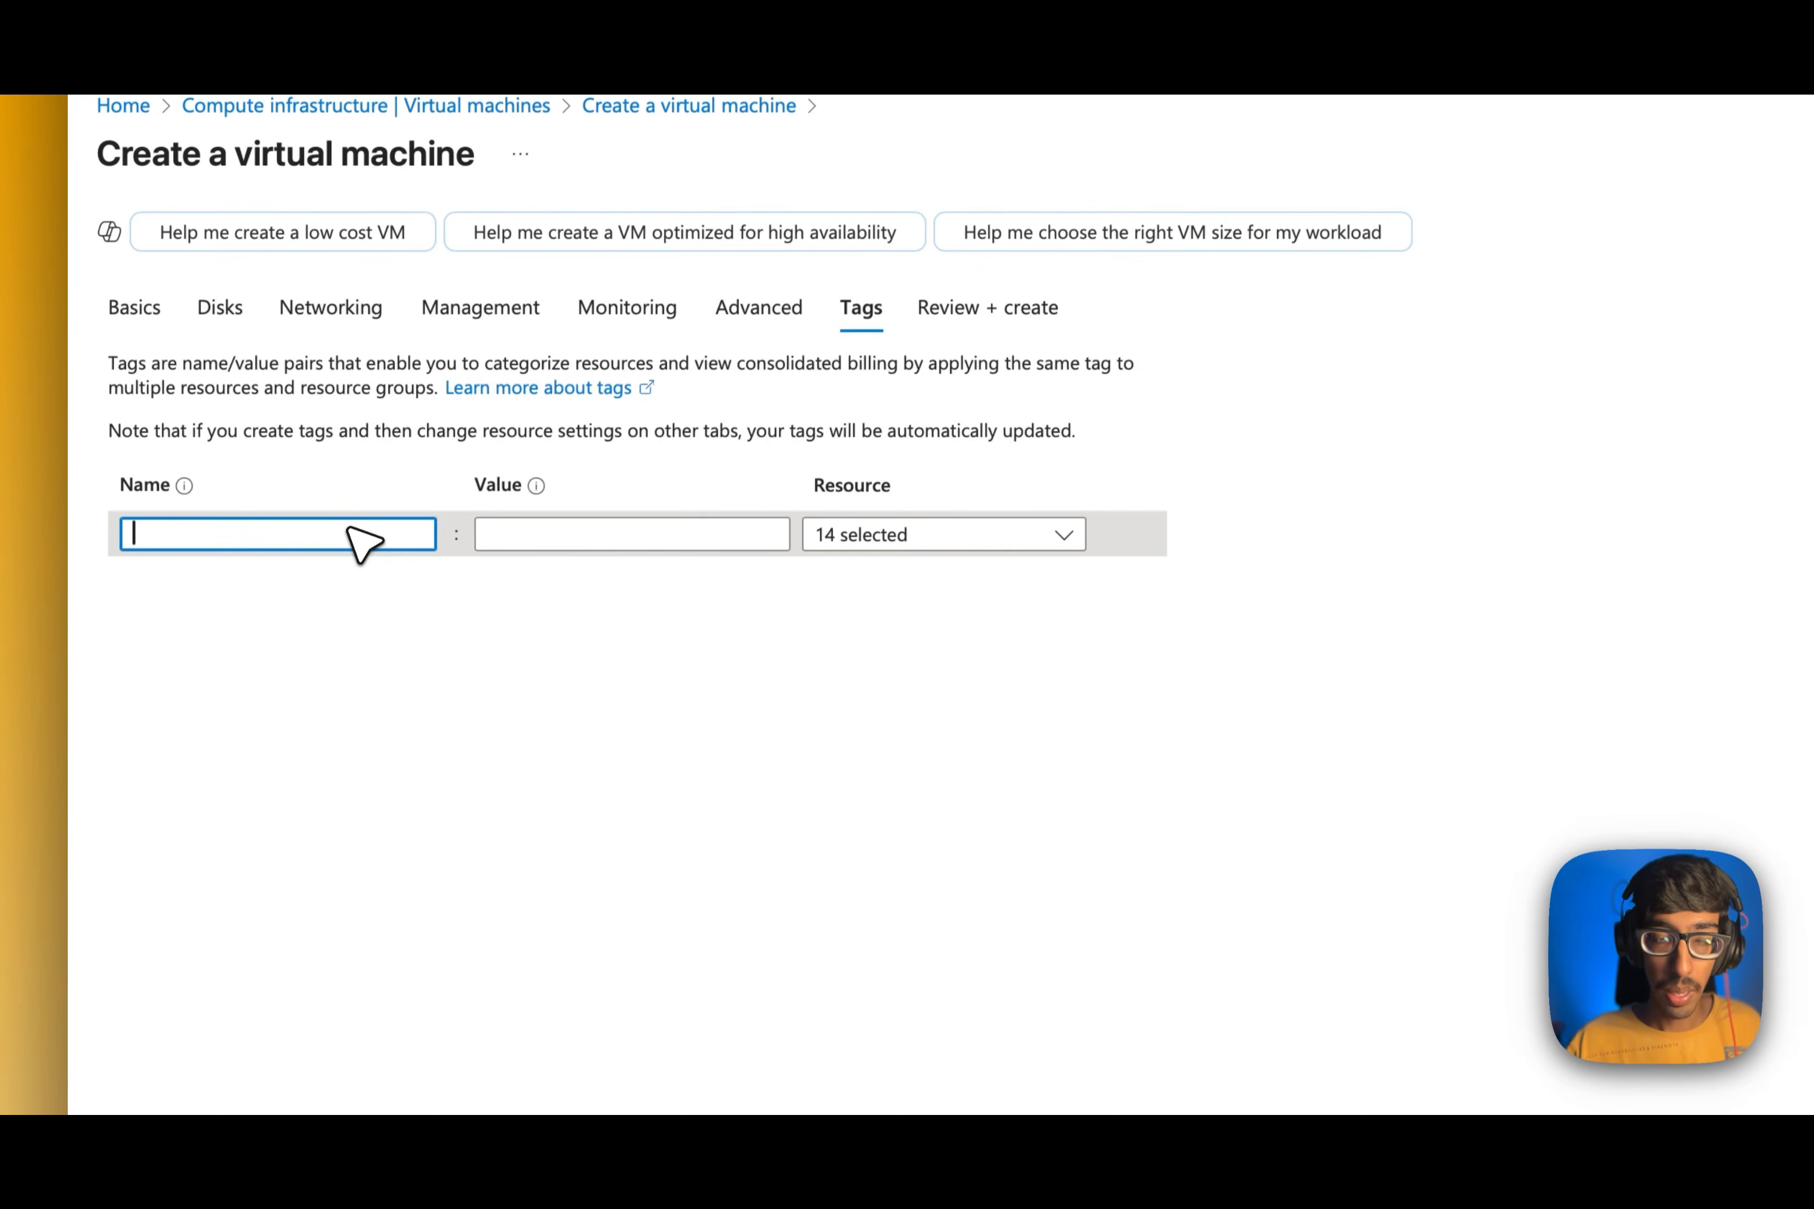
text(Yatri Cloud)
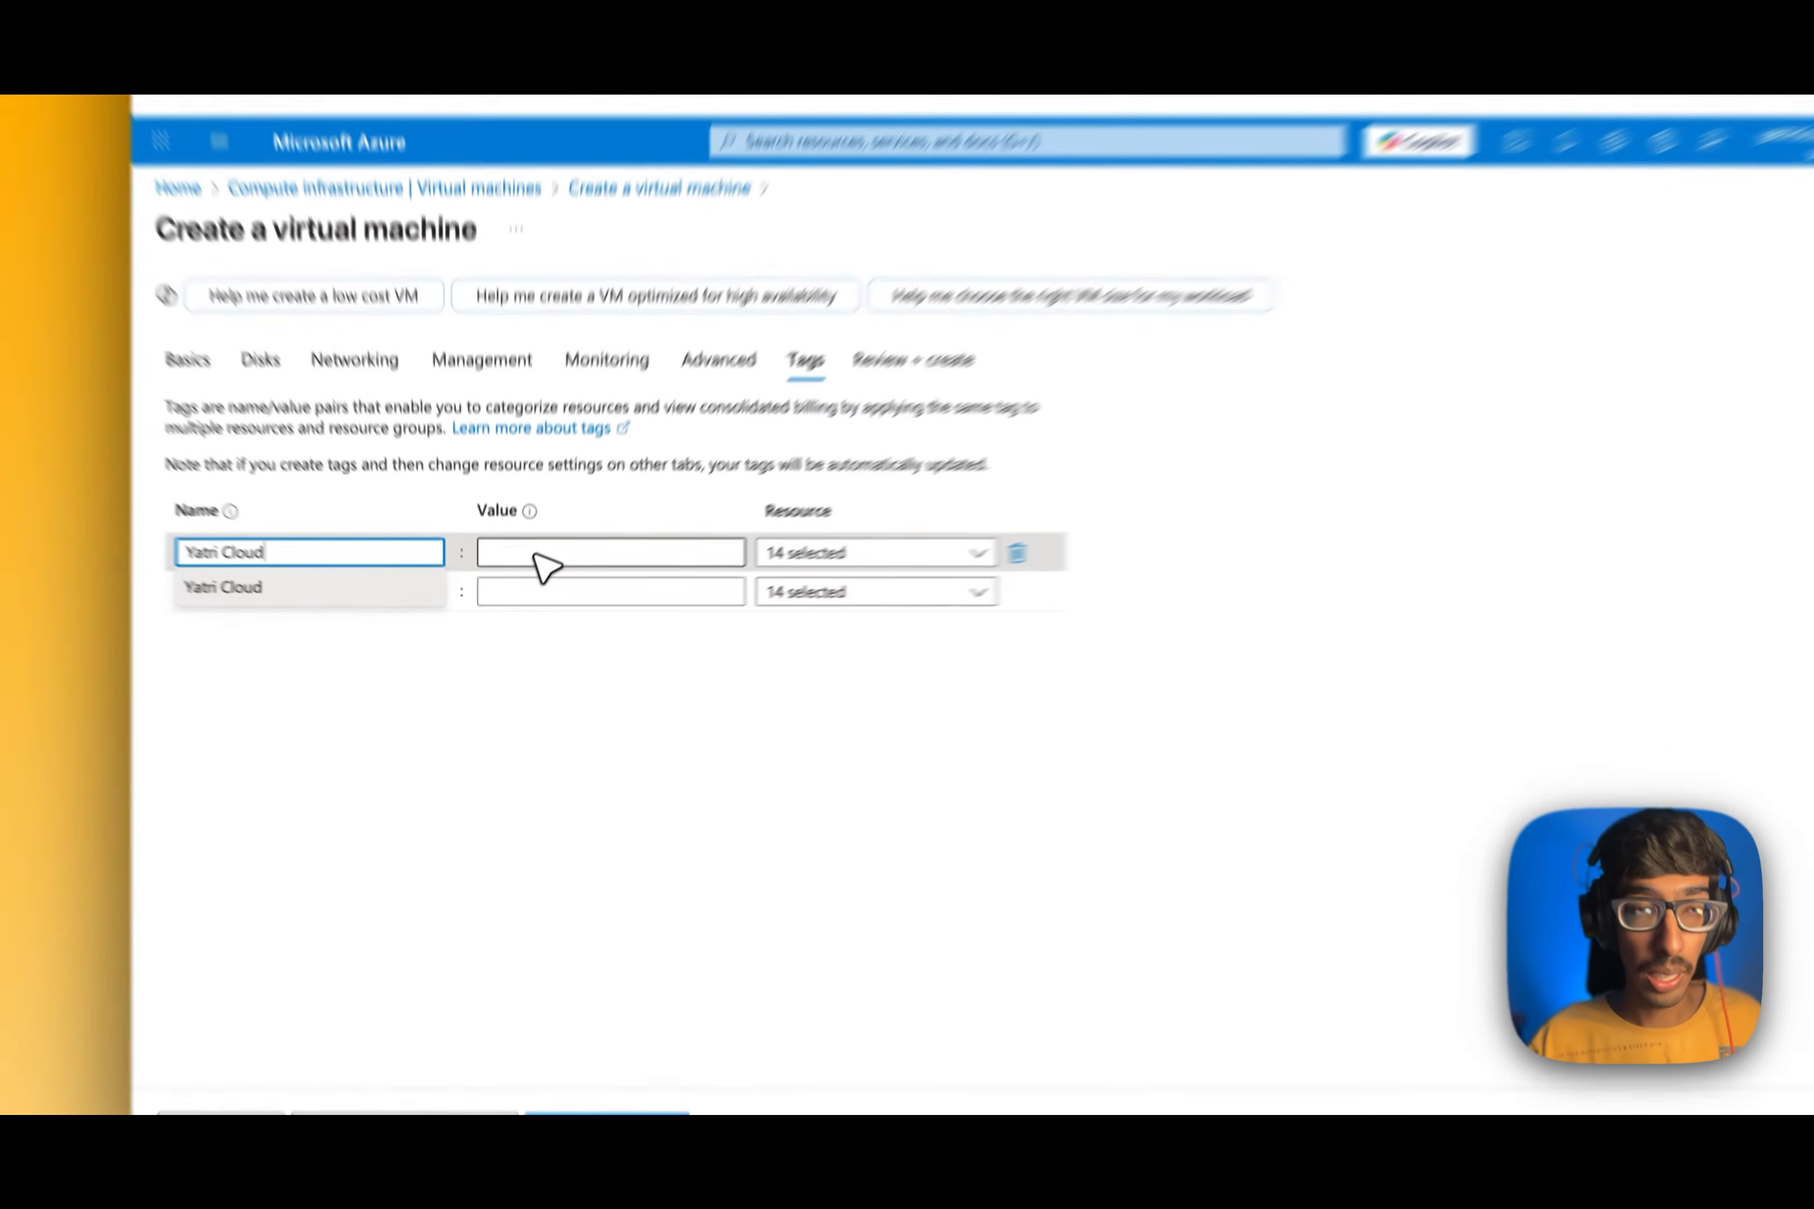
click(533, 592)
text(Linux VM)
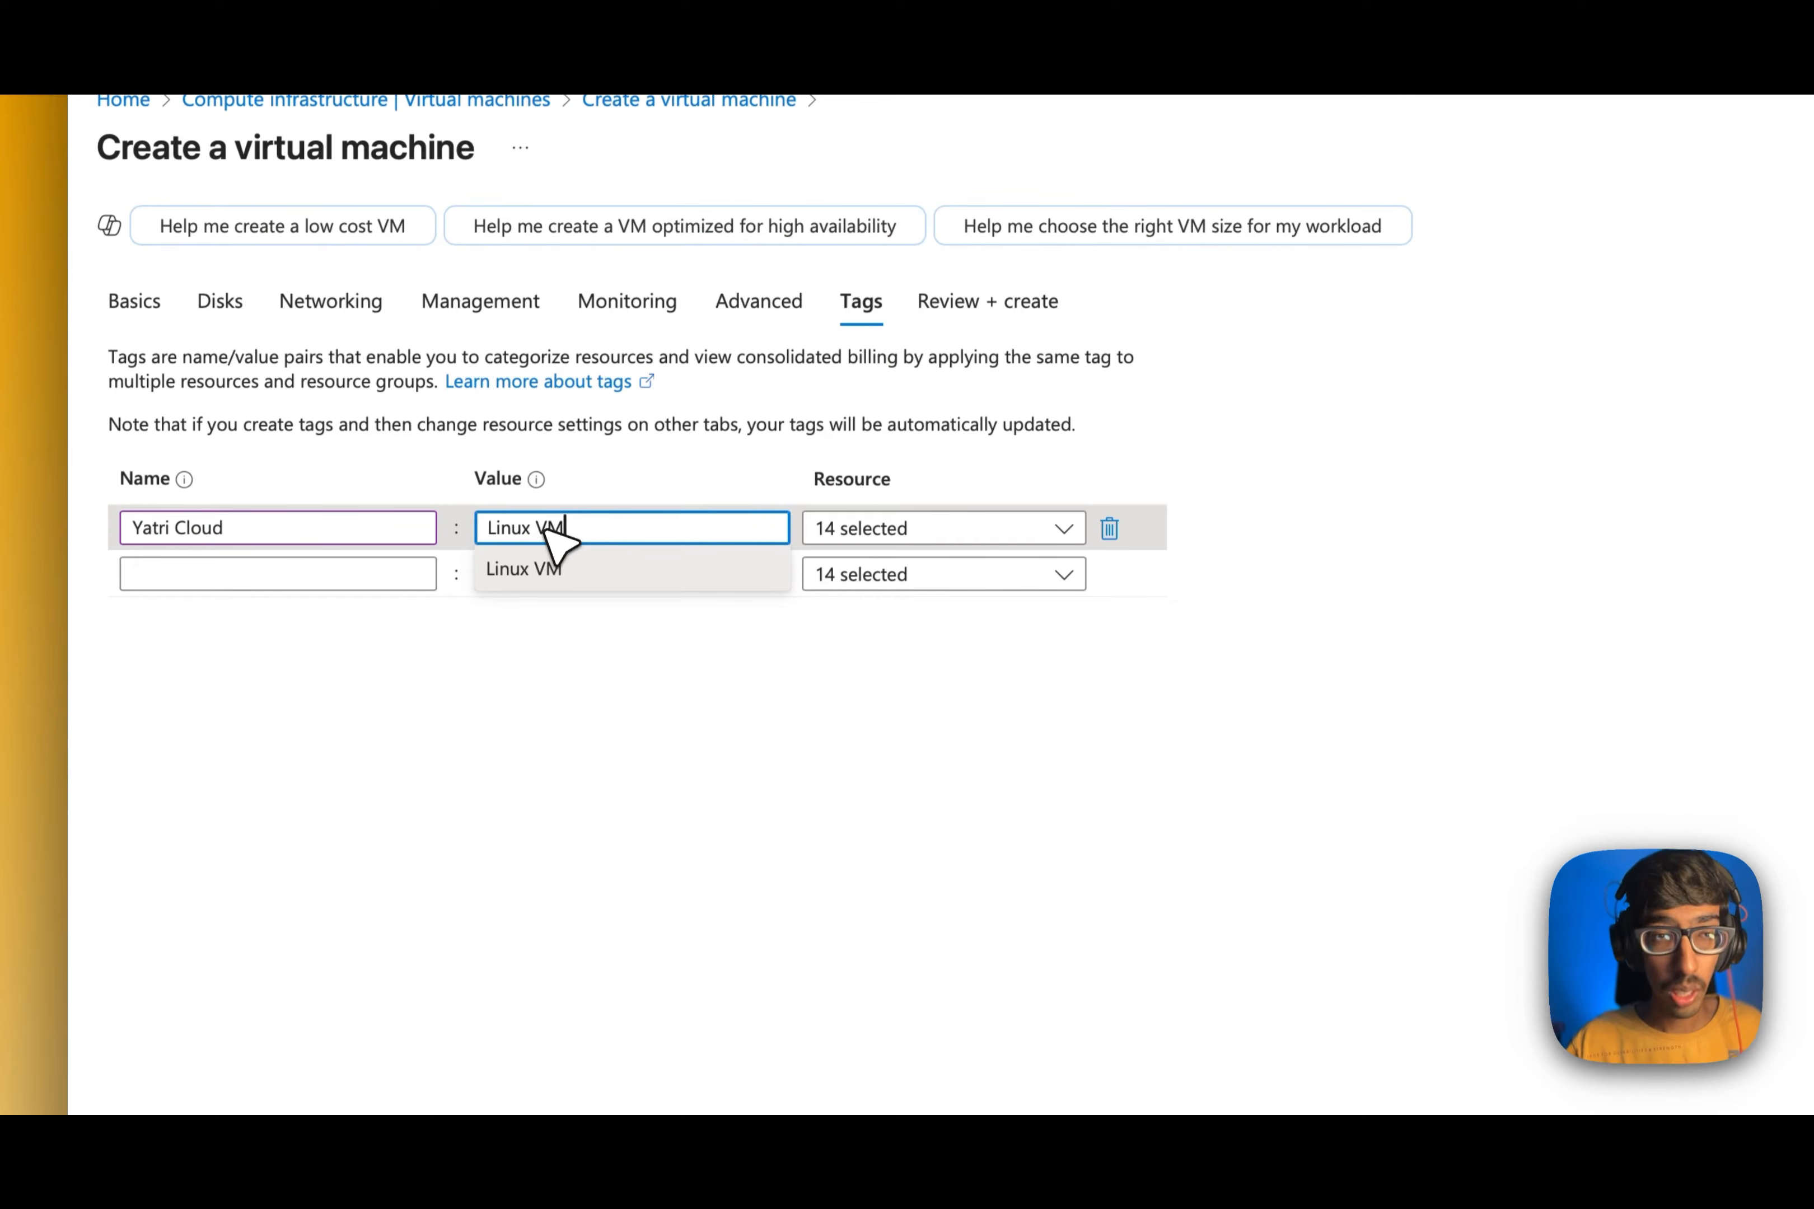
click(602, 706)
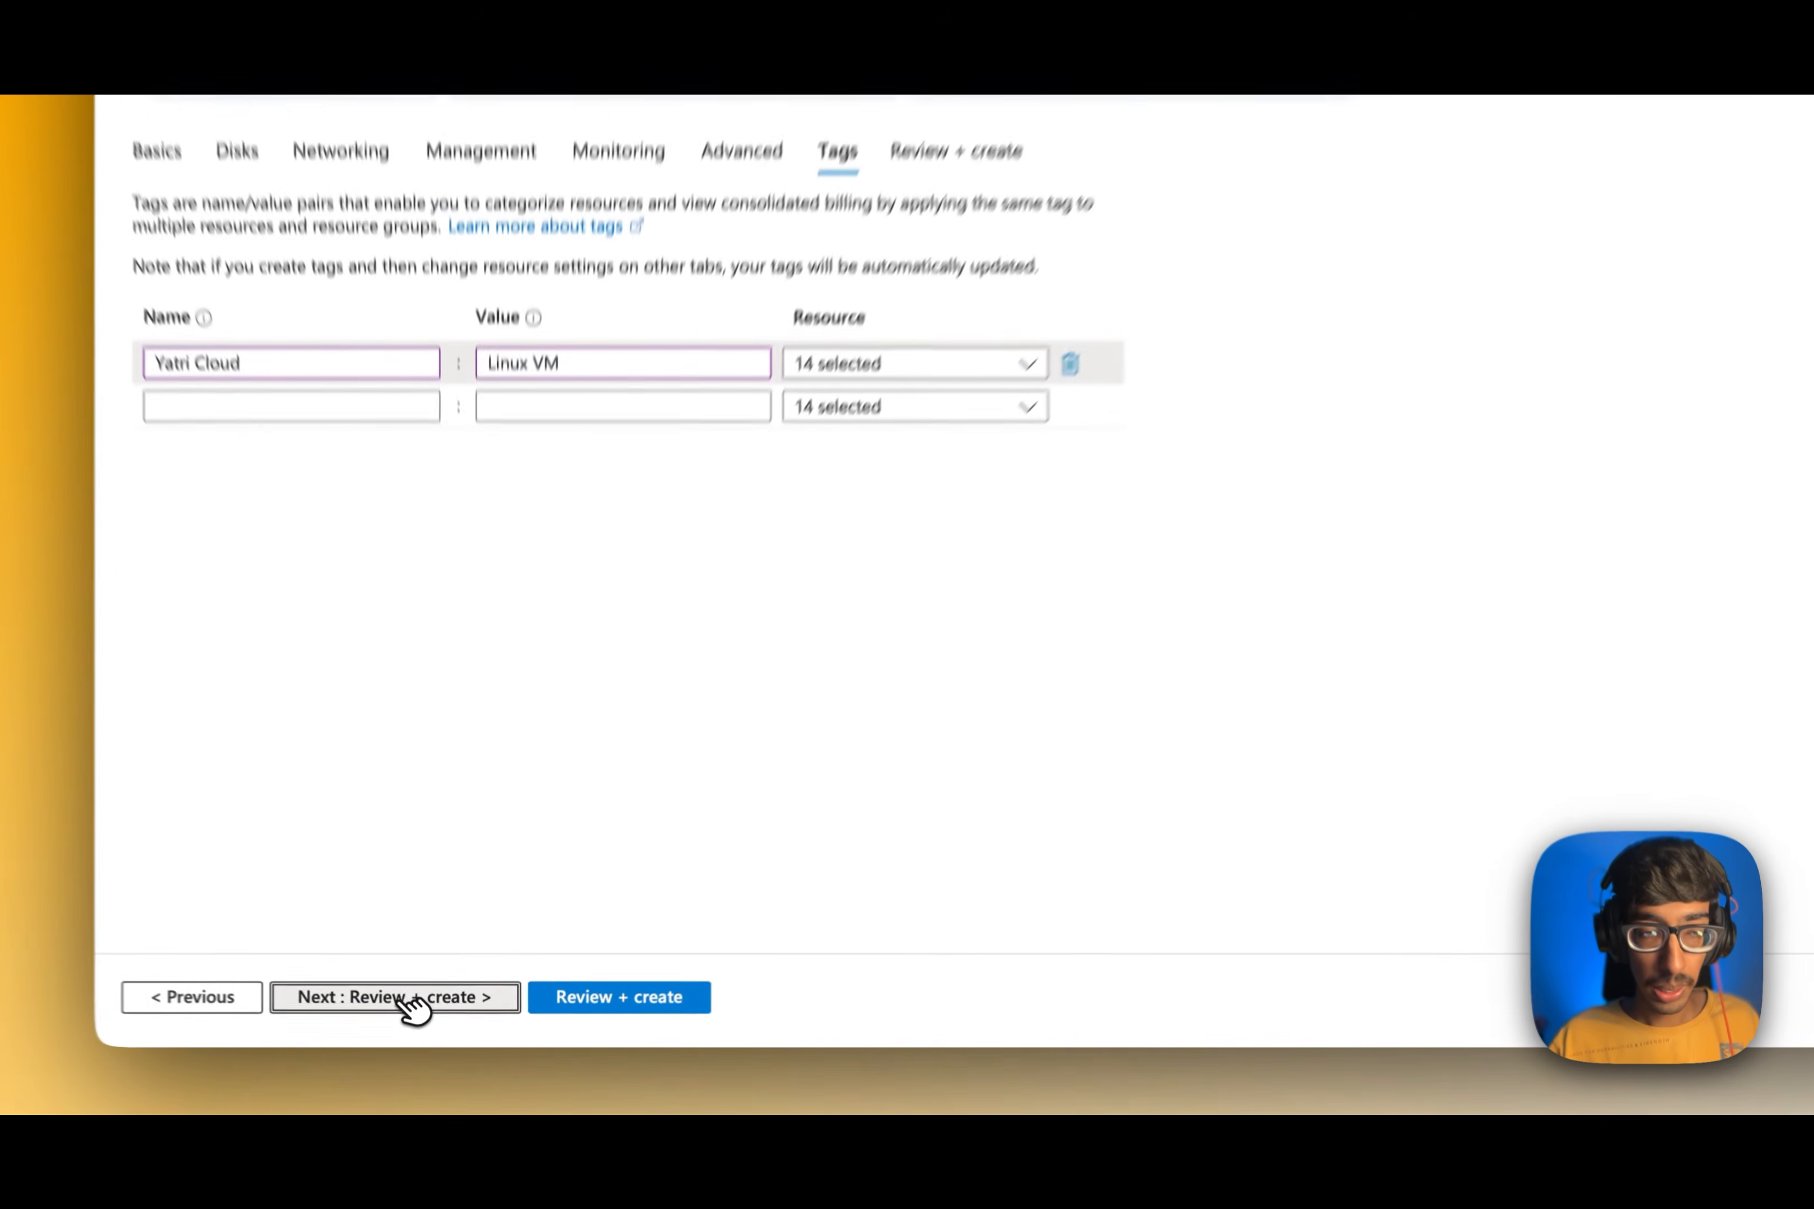
Review the virtual machine's final configuration summary, from the hourly price and terms through the basics down to the tags
click(428, 1013)
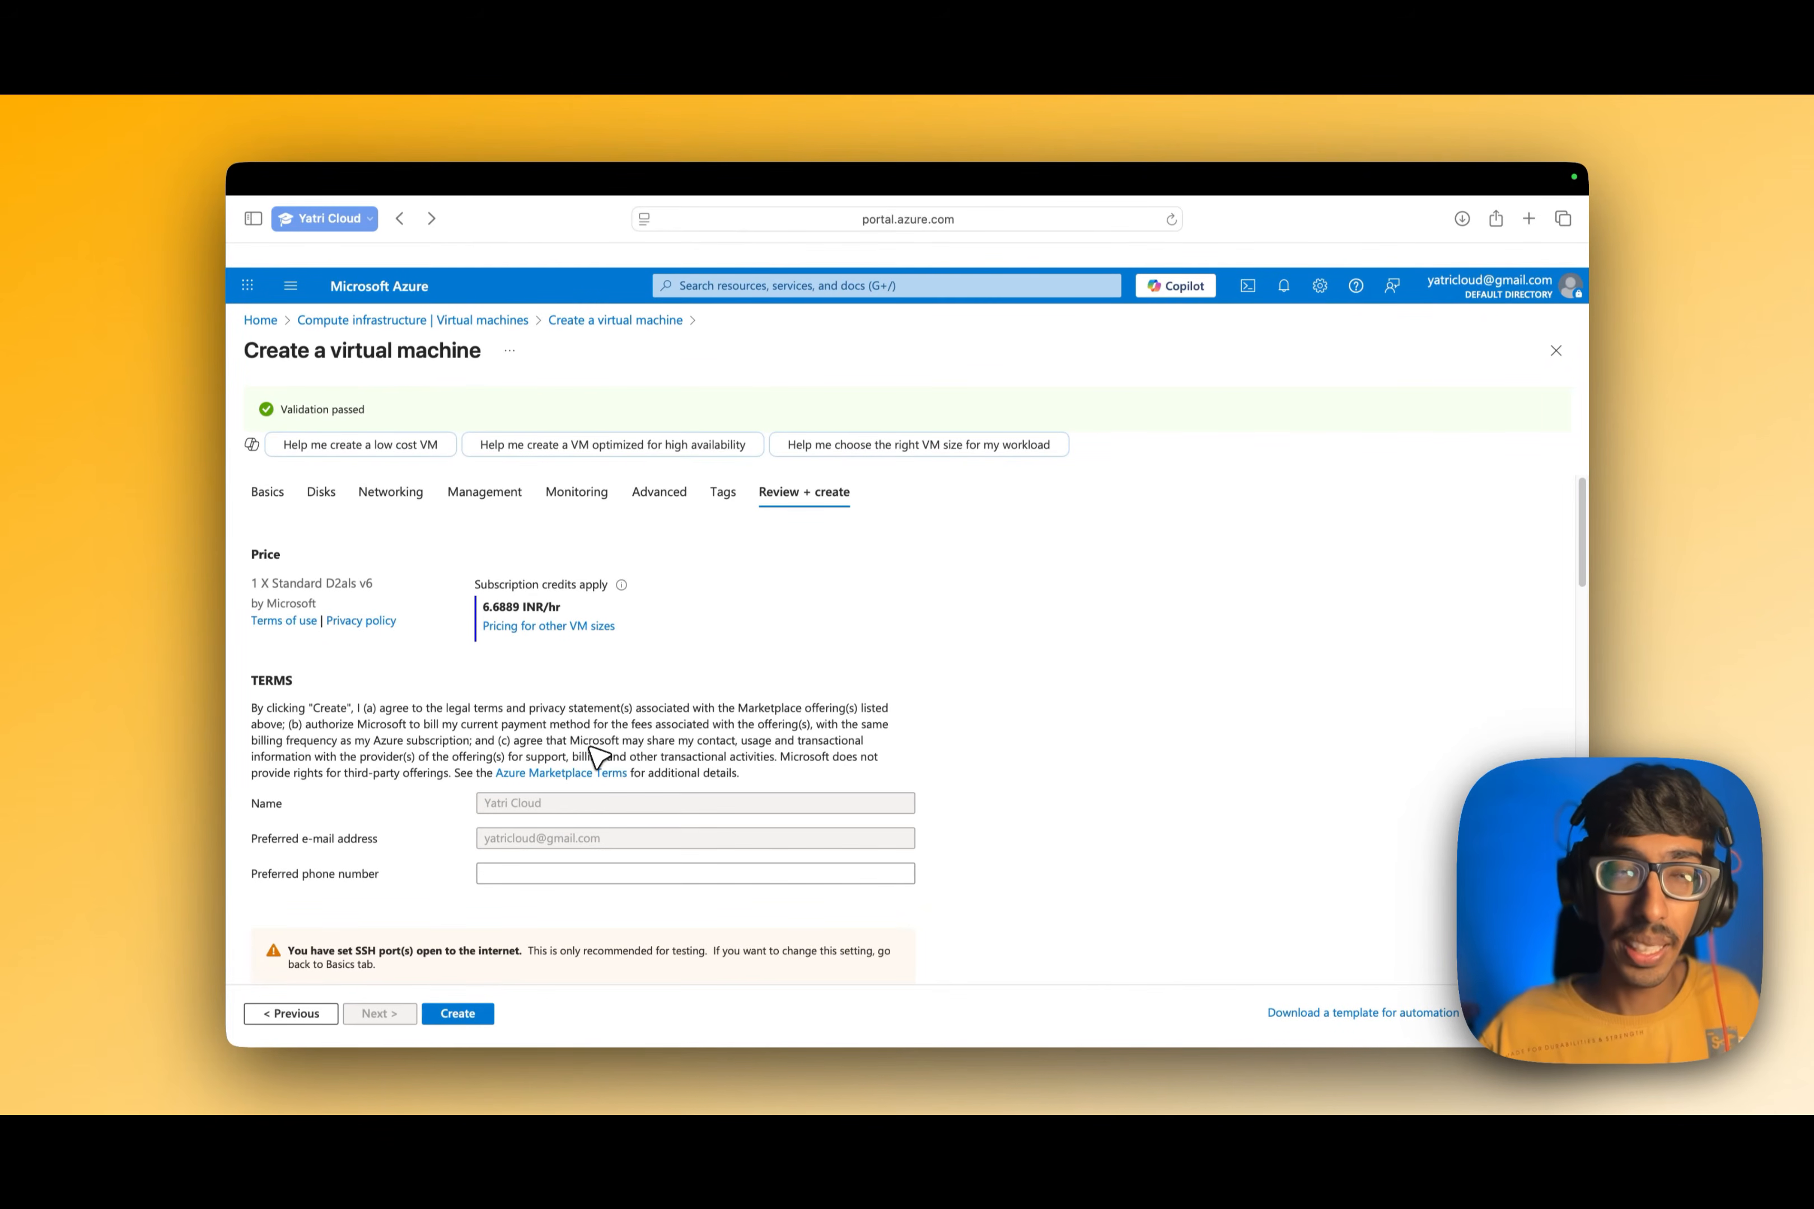
scroll(598, 726, down, 2)
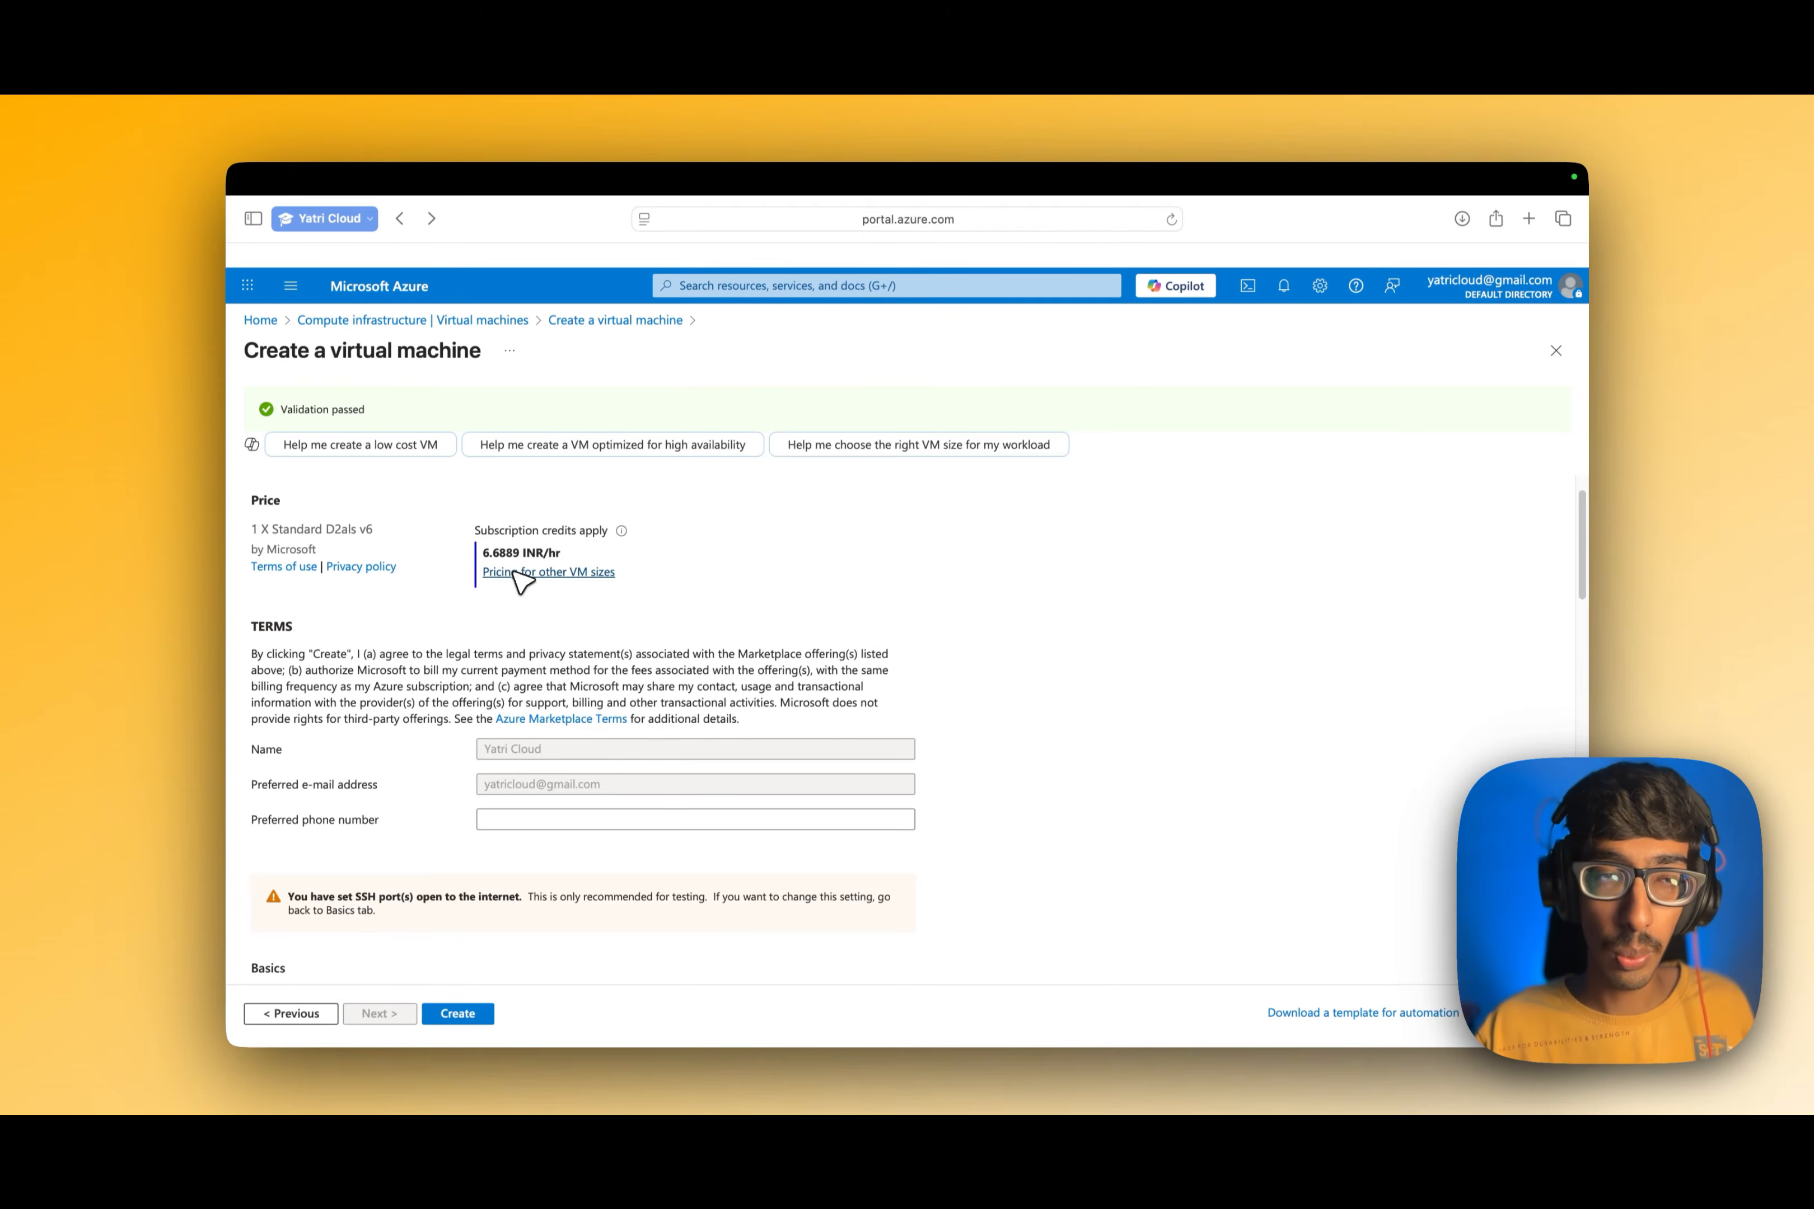
scroll(519, 779, down, 5)
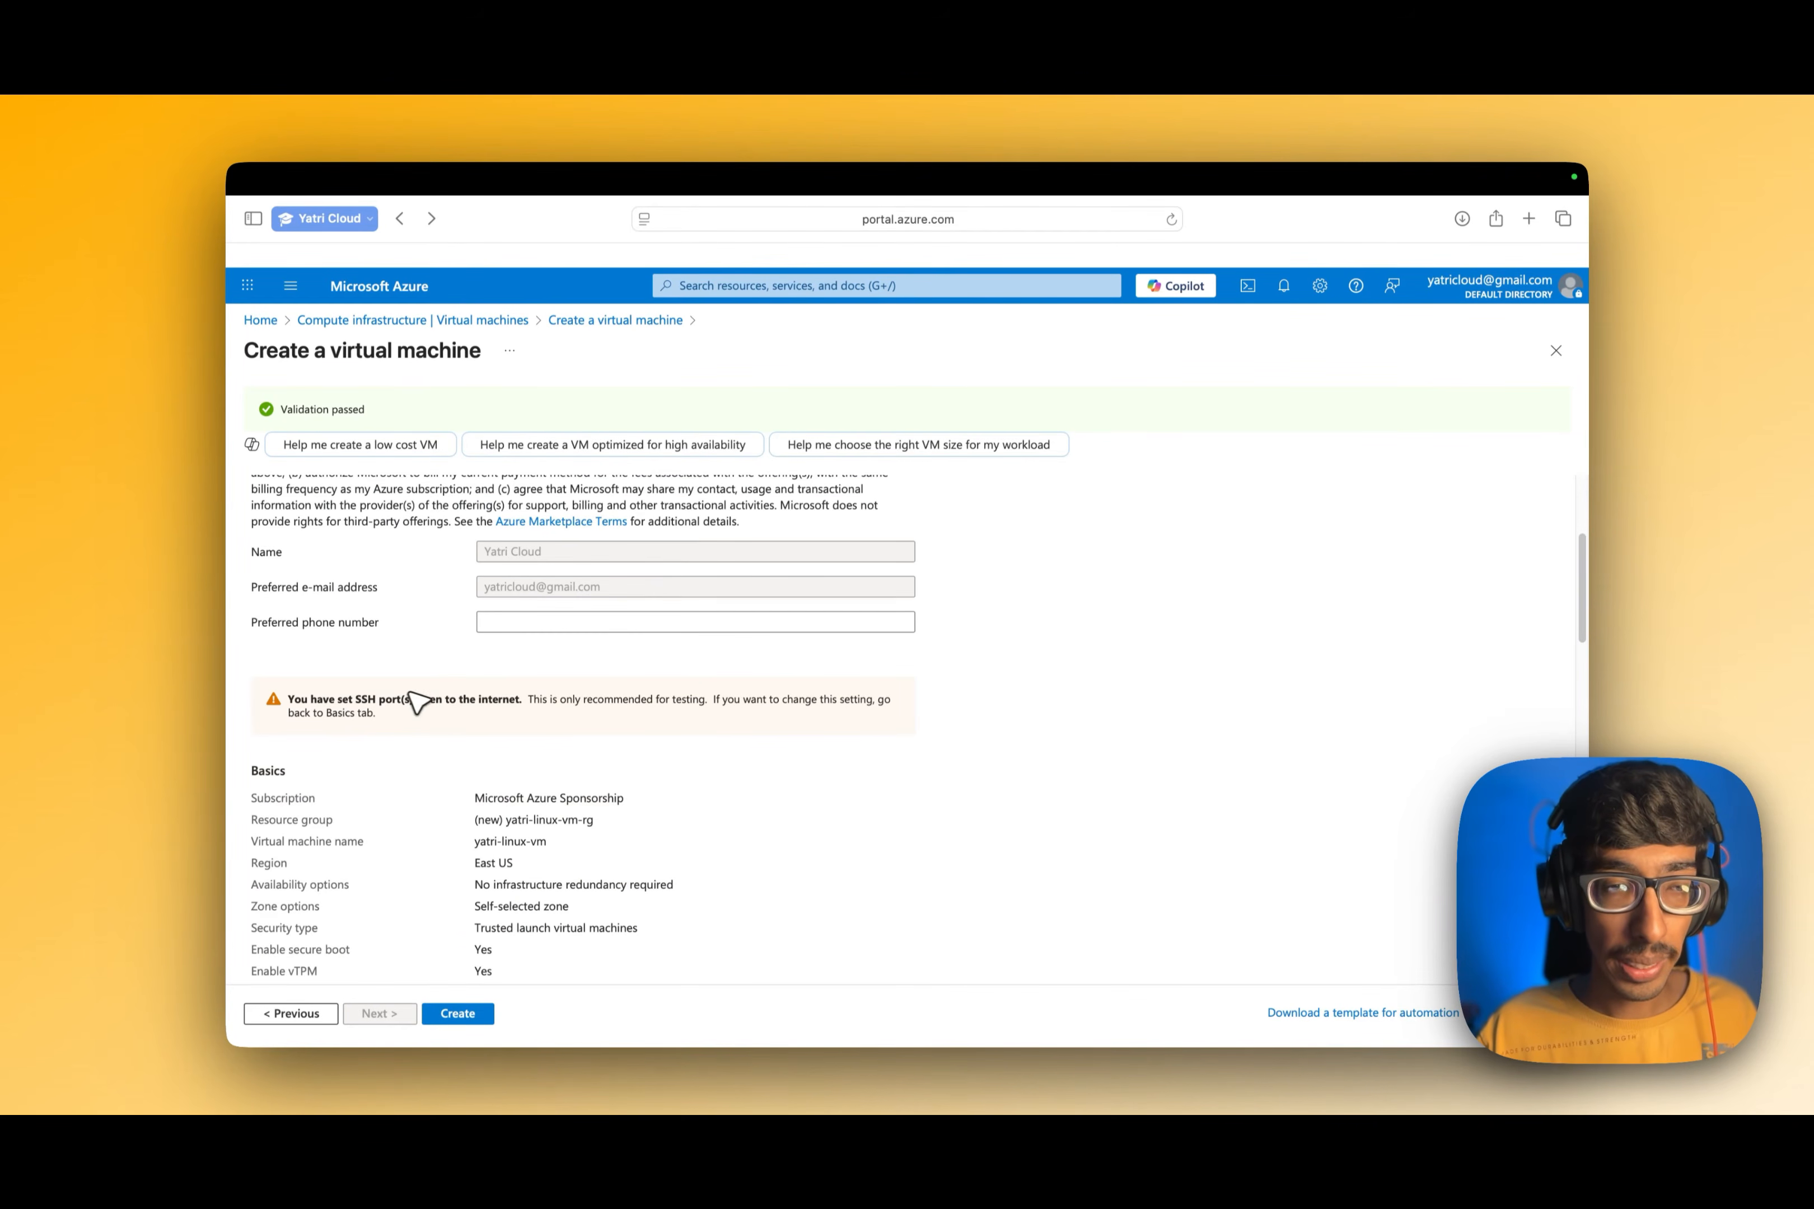
scroll(418, 702, down, 5)
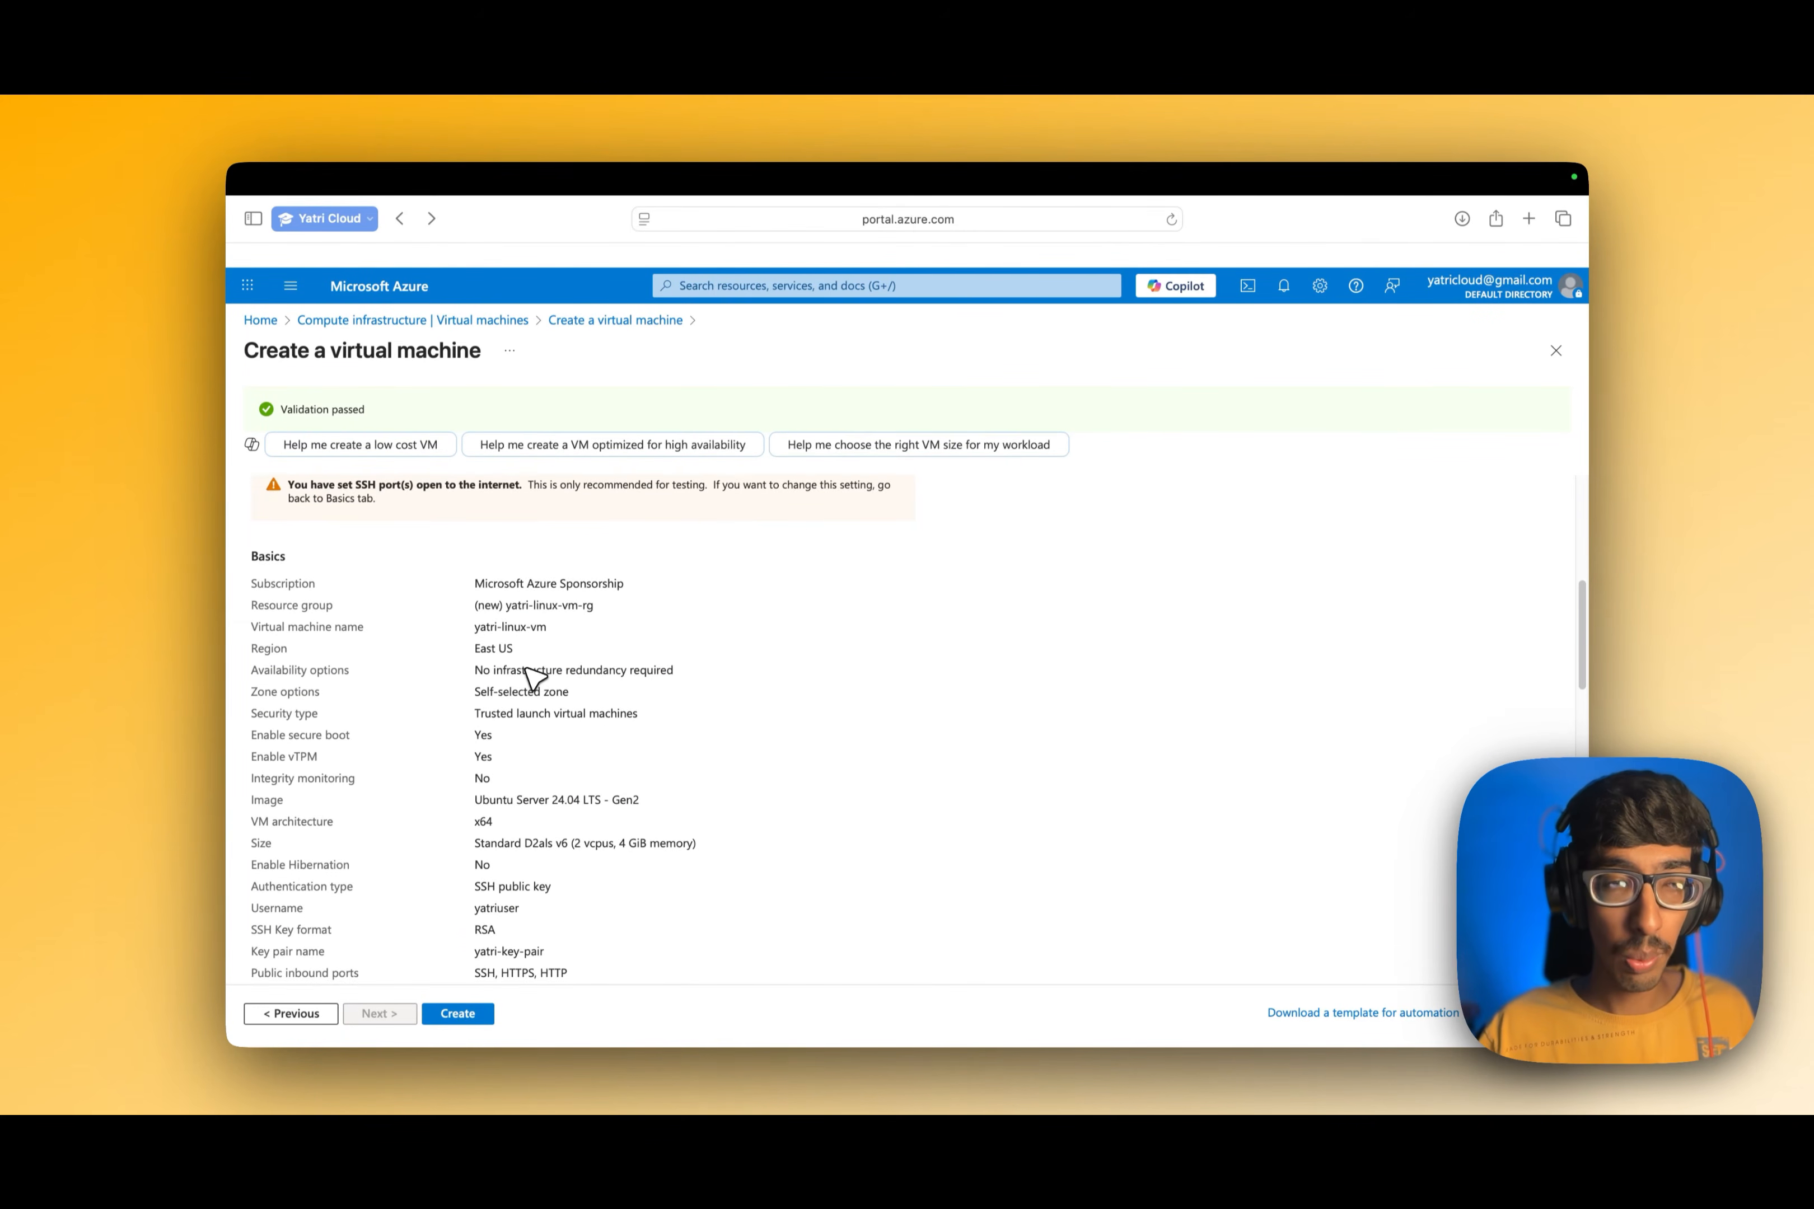
scroll(529, 678, down, 1)
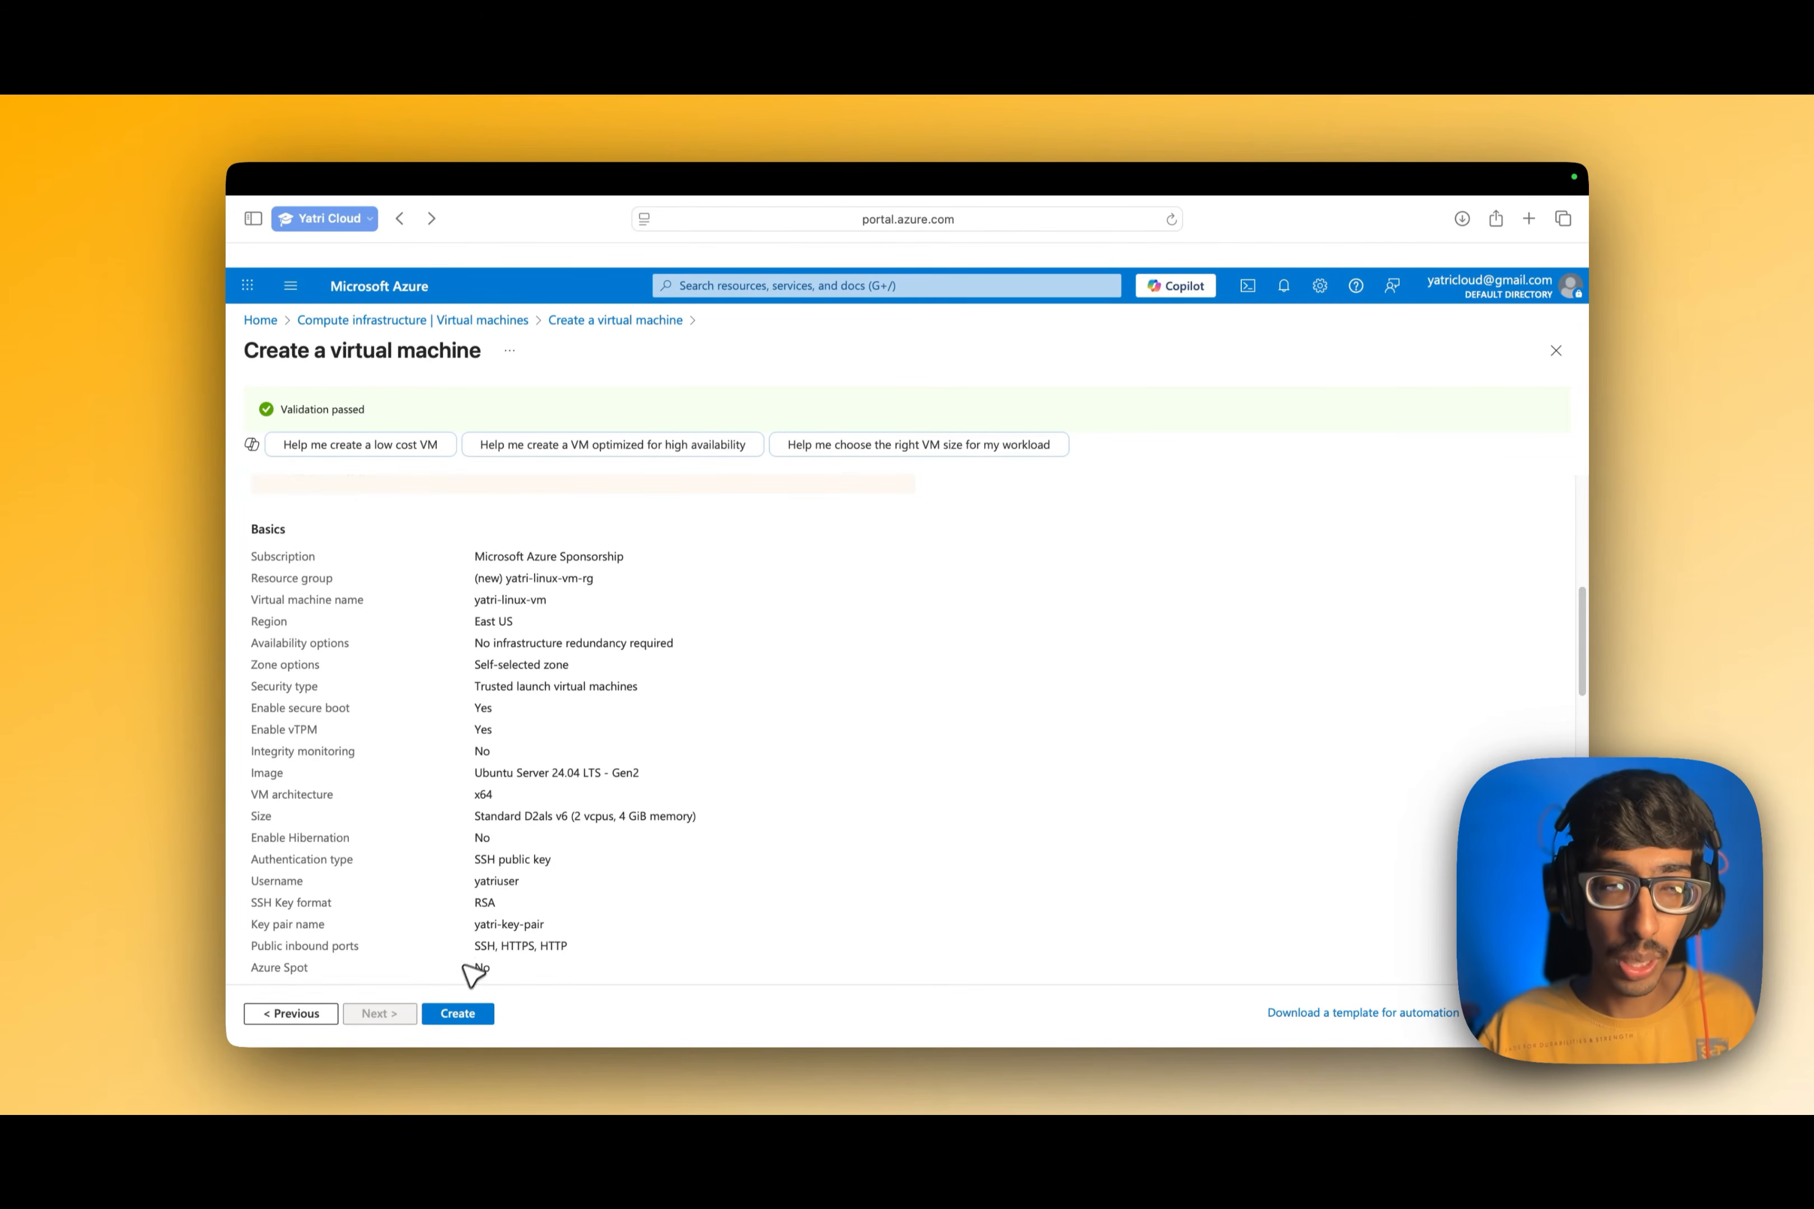
scroll(467, 970, down, 8)
scroll(505, 914, down, 20)
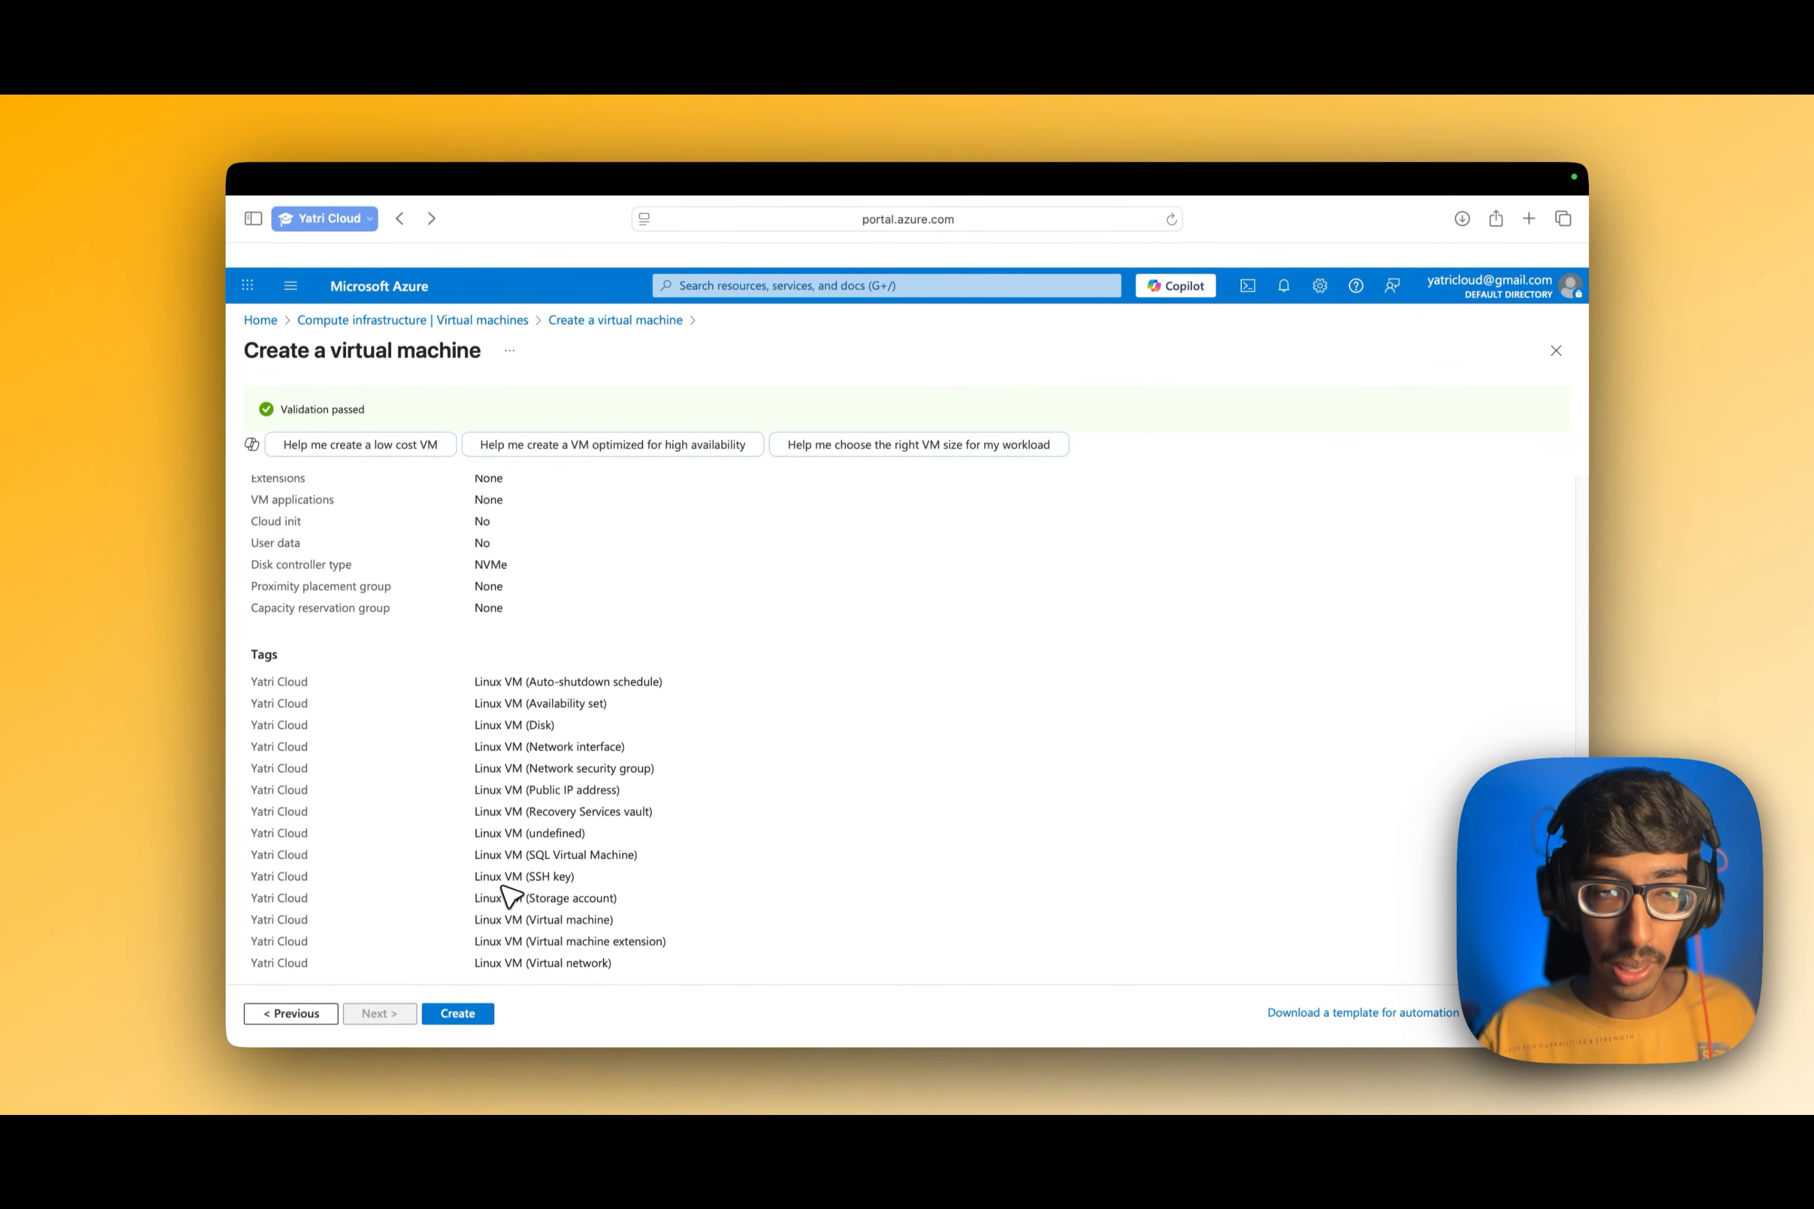
Create the virtual machine, downloading the private key of the new SSH key pair, and open the deployment's overview
click(462, 1014)
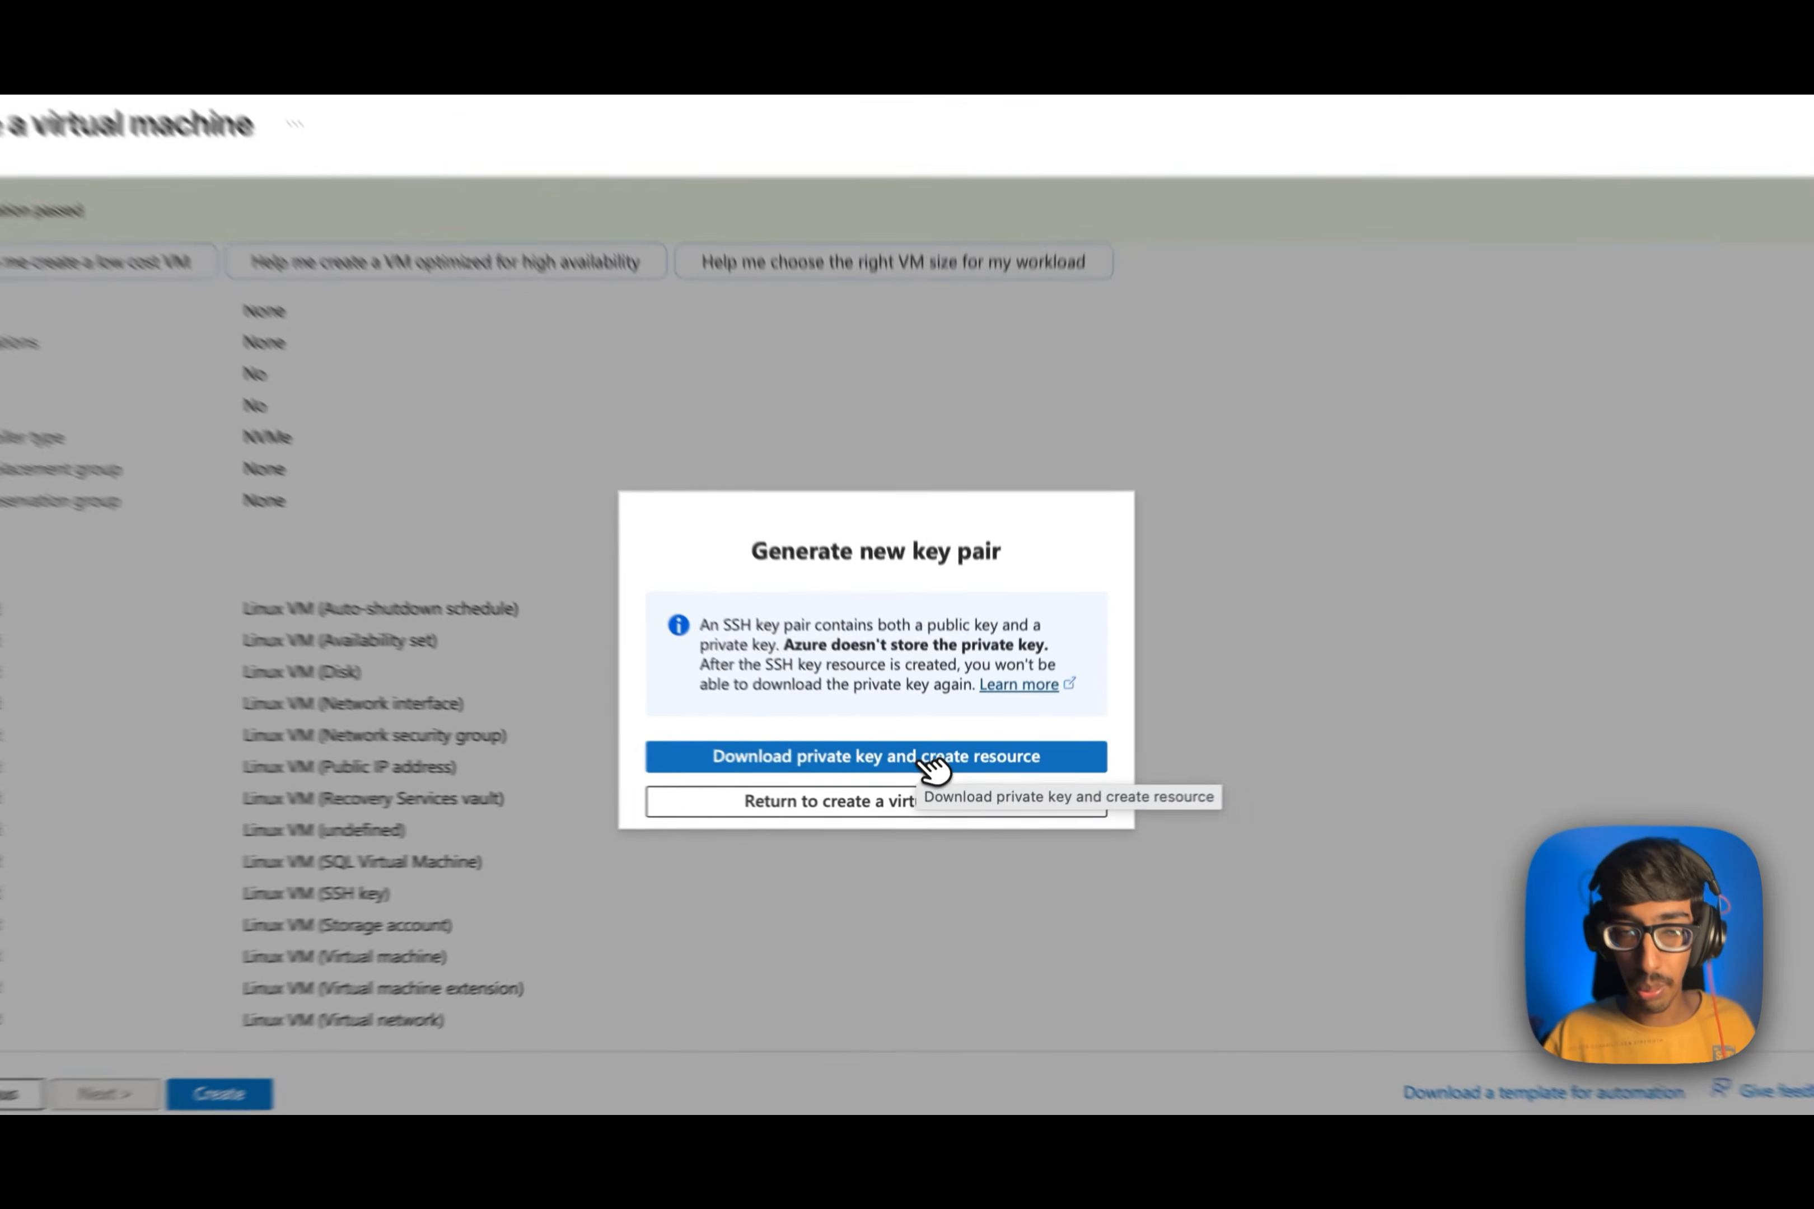
click(949, 784)
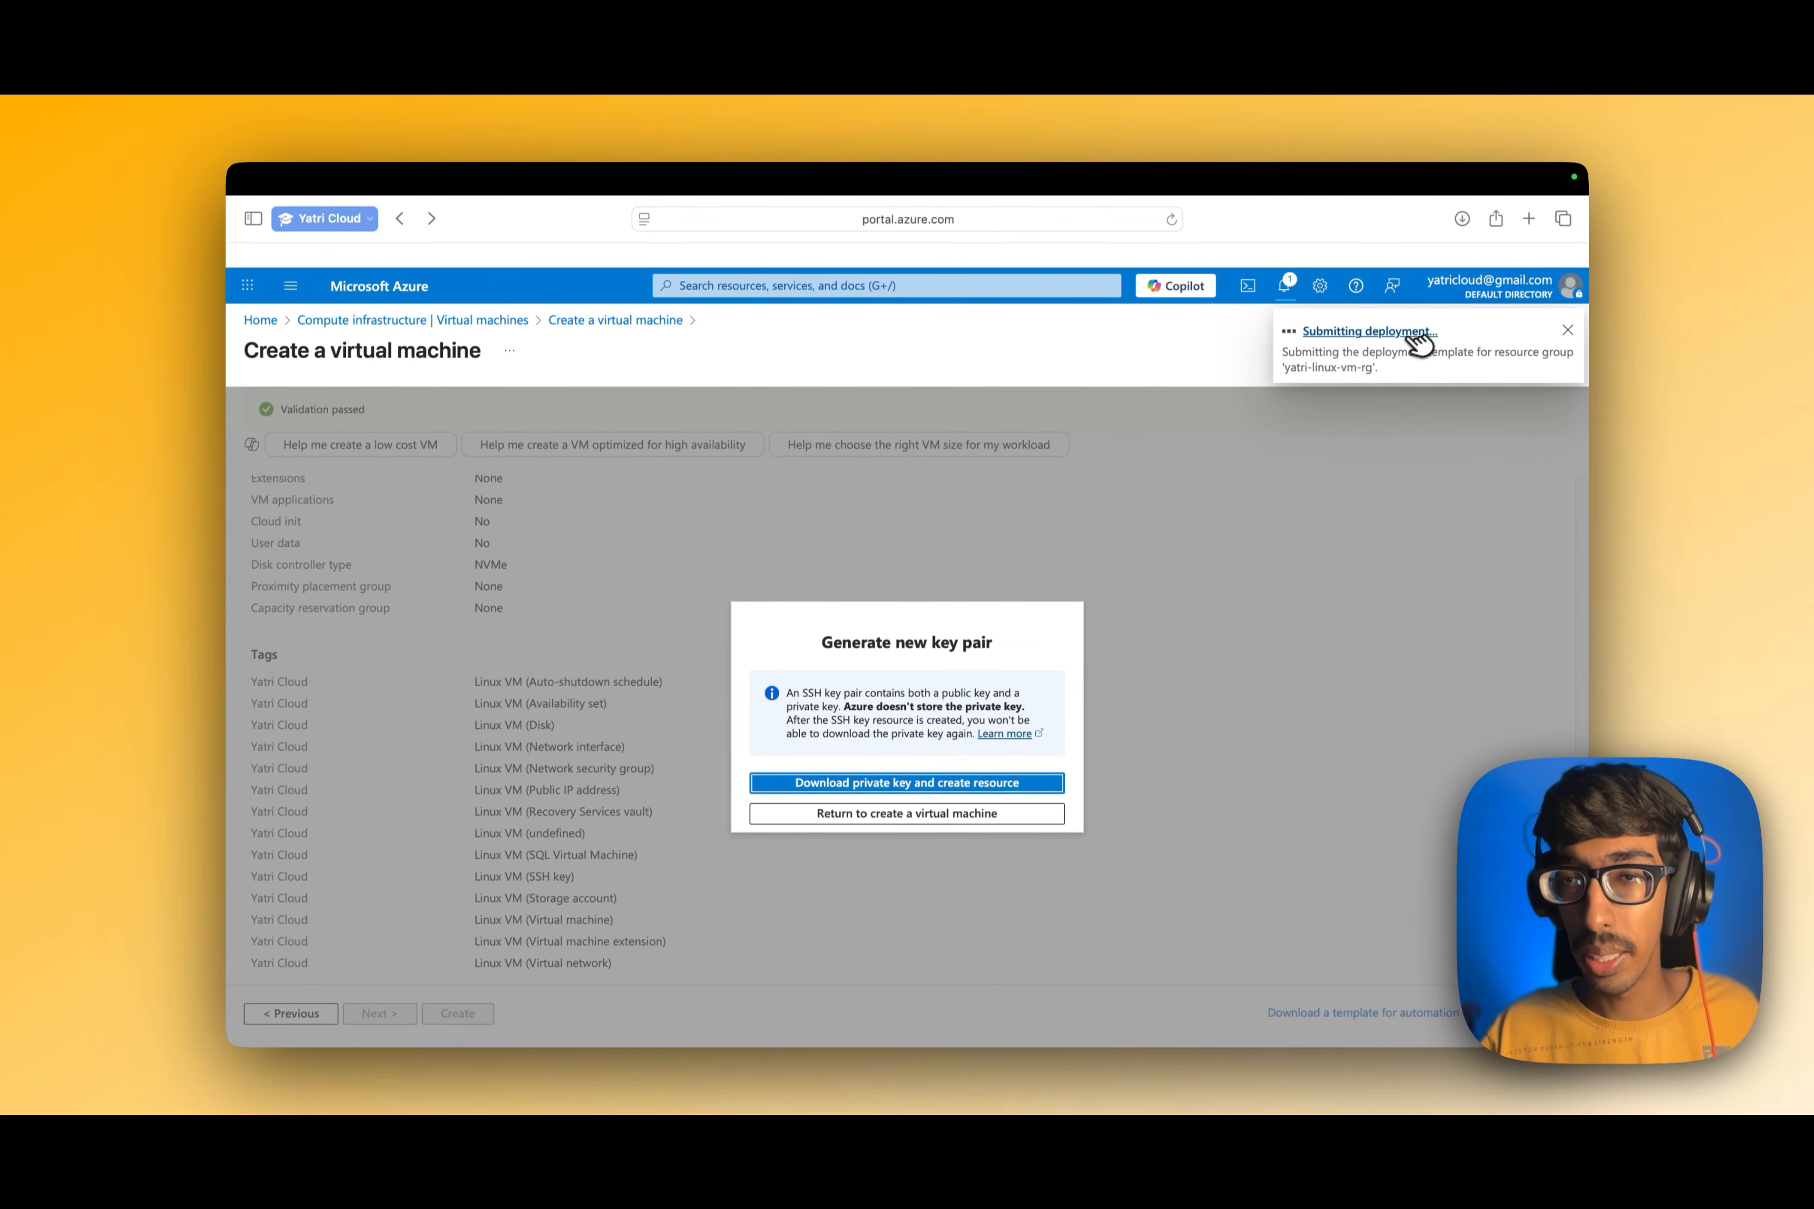
click(1409, 334)
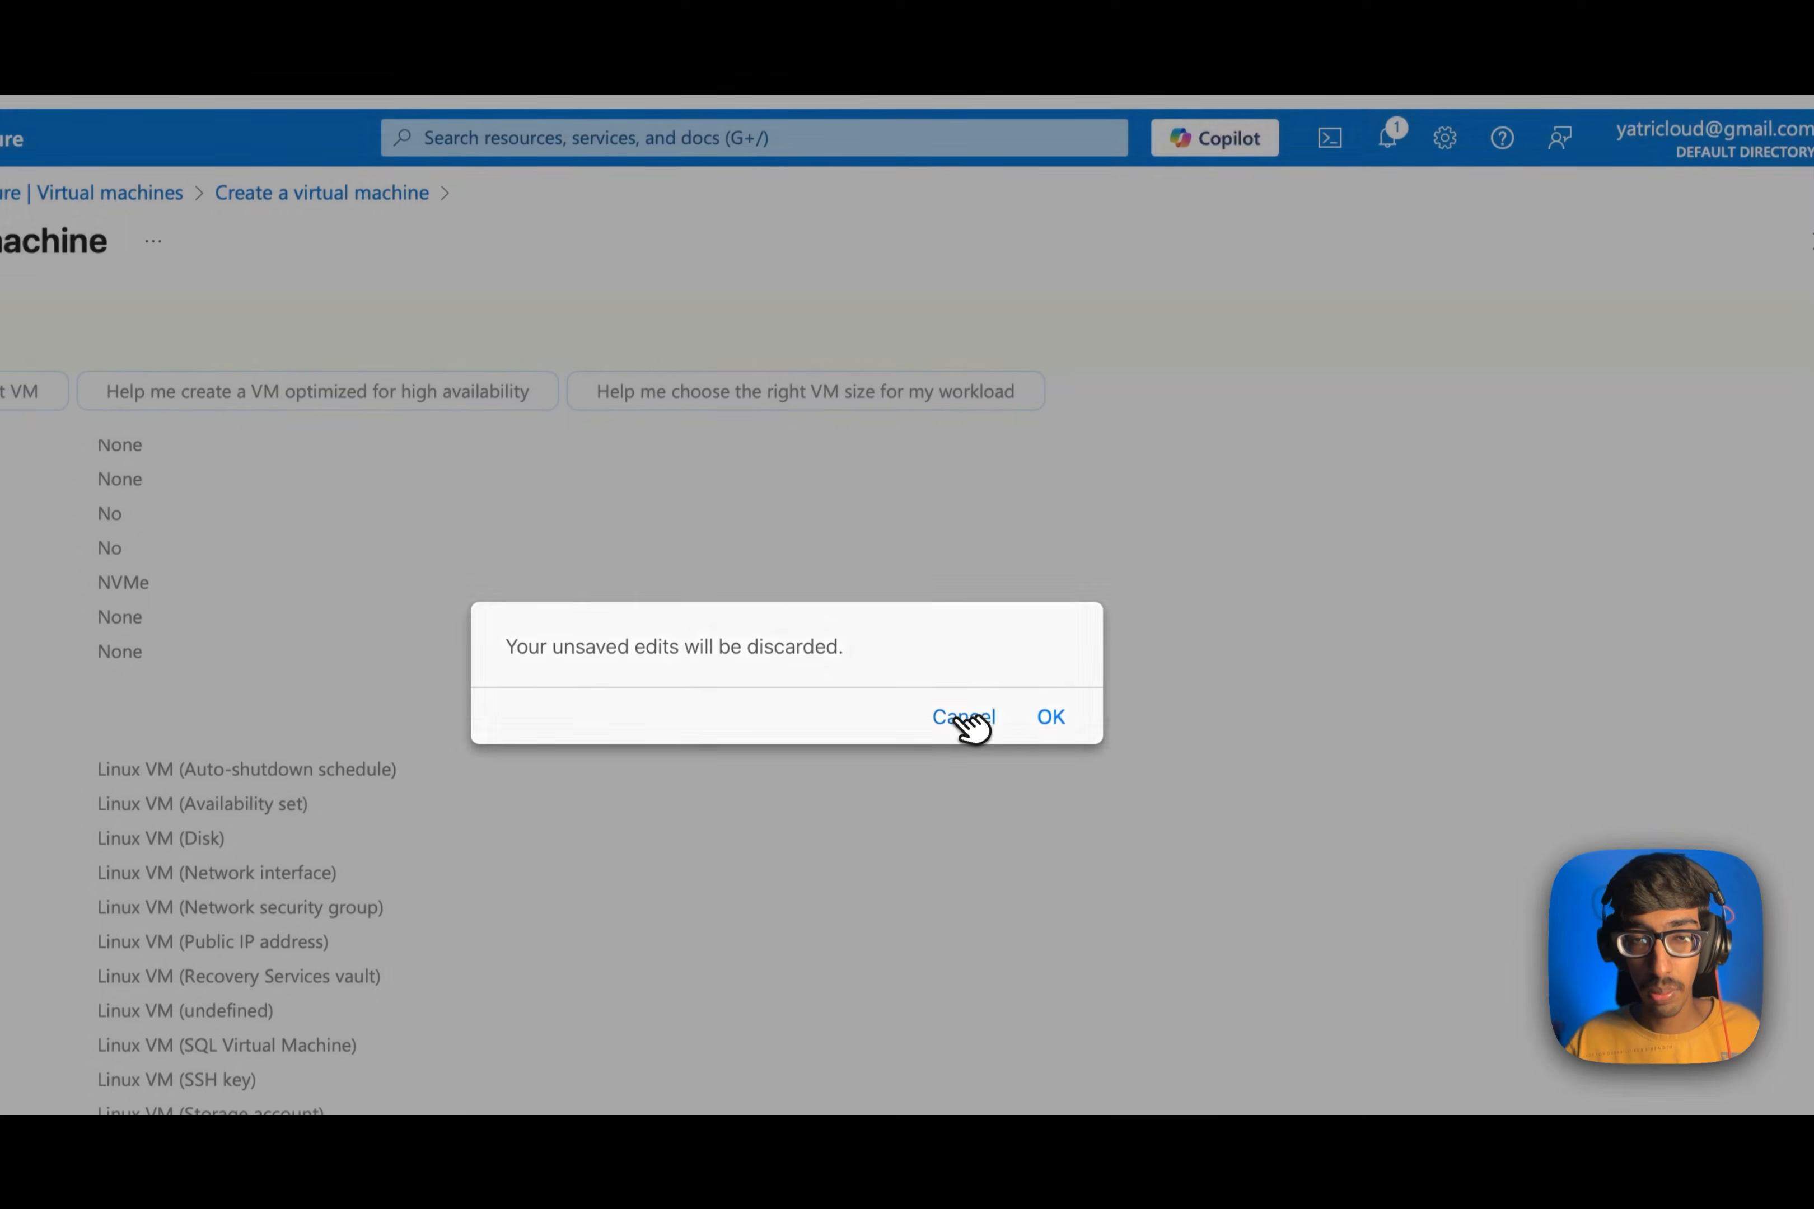
click(837, 813)
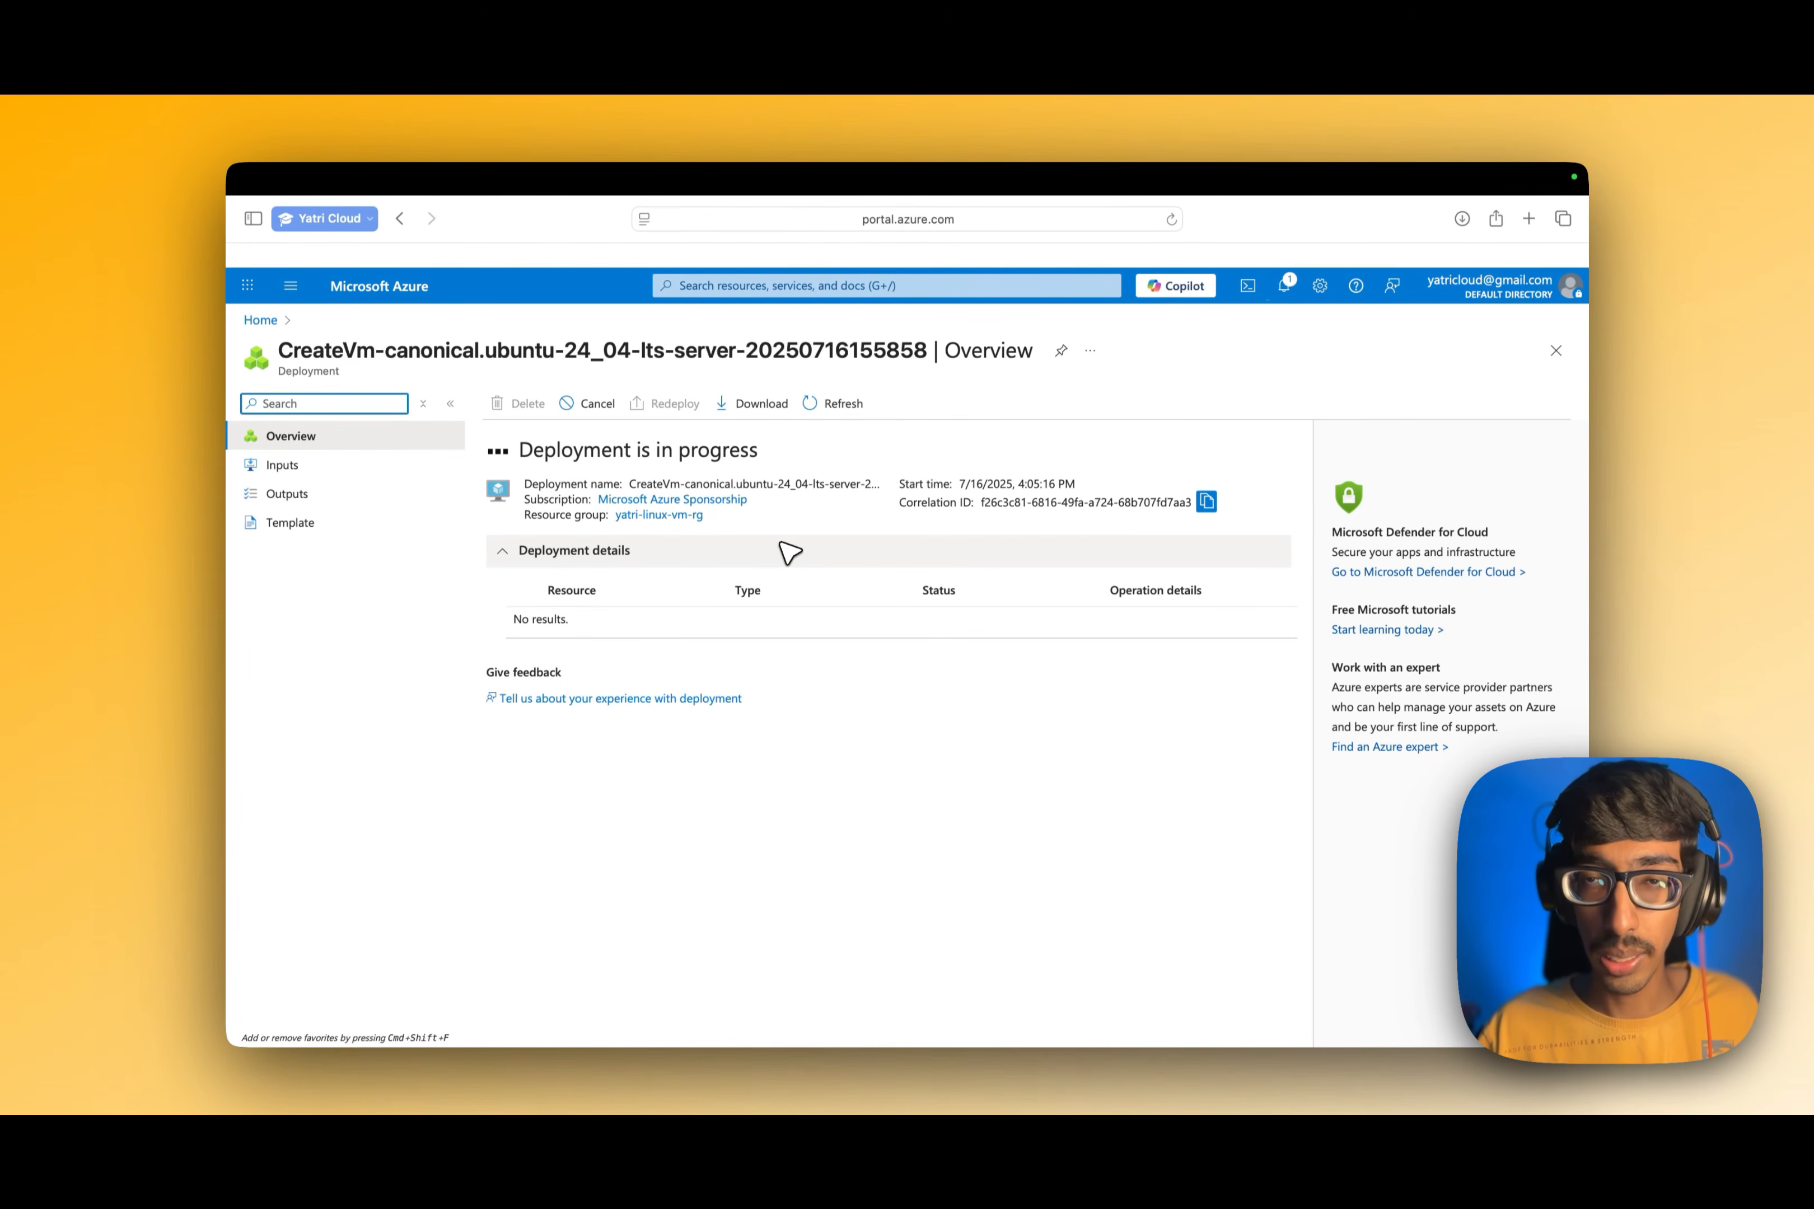
Switch to Finder and move the downloaded yatri-key-pair.pem from the Downloads folder into the .ssh folder
mouse_move(682, 1057)
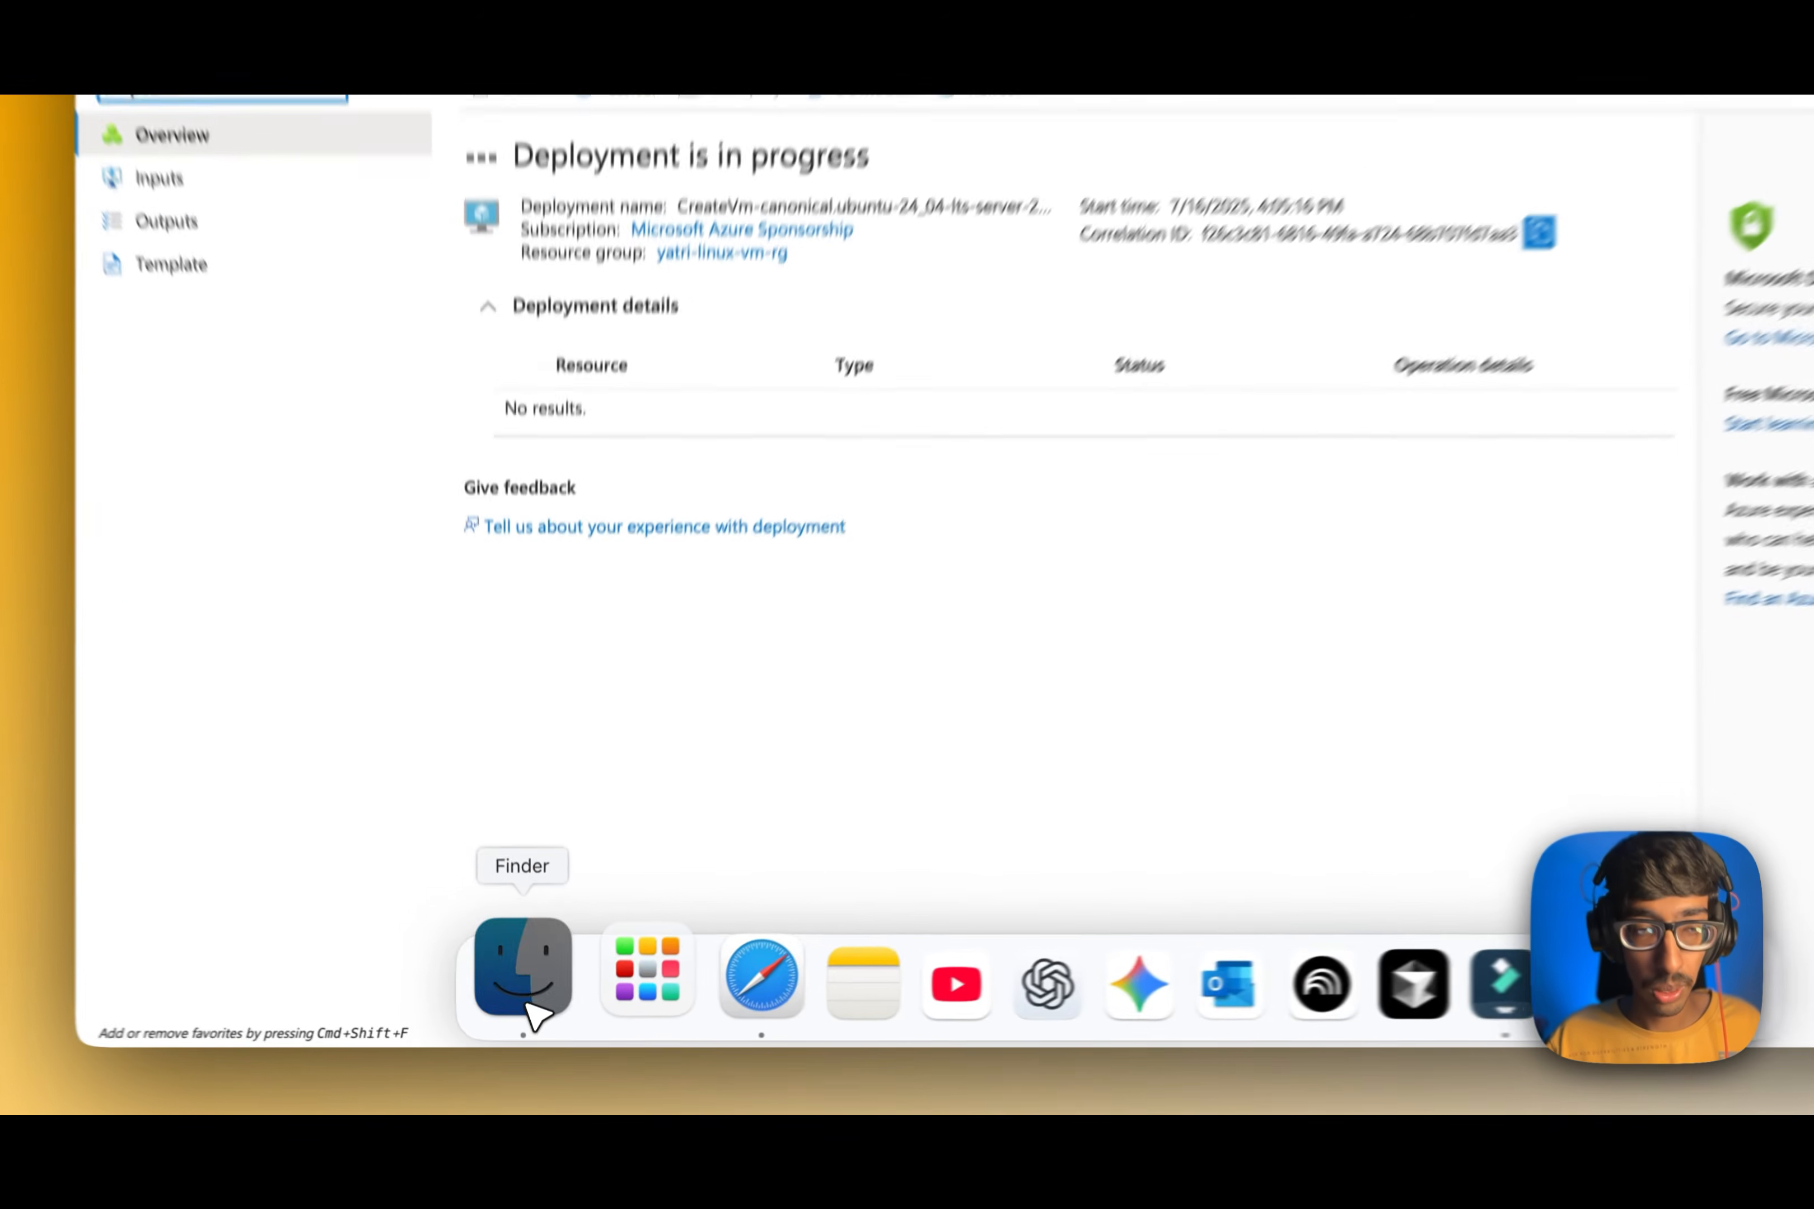
click(491, 1002)
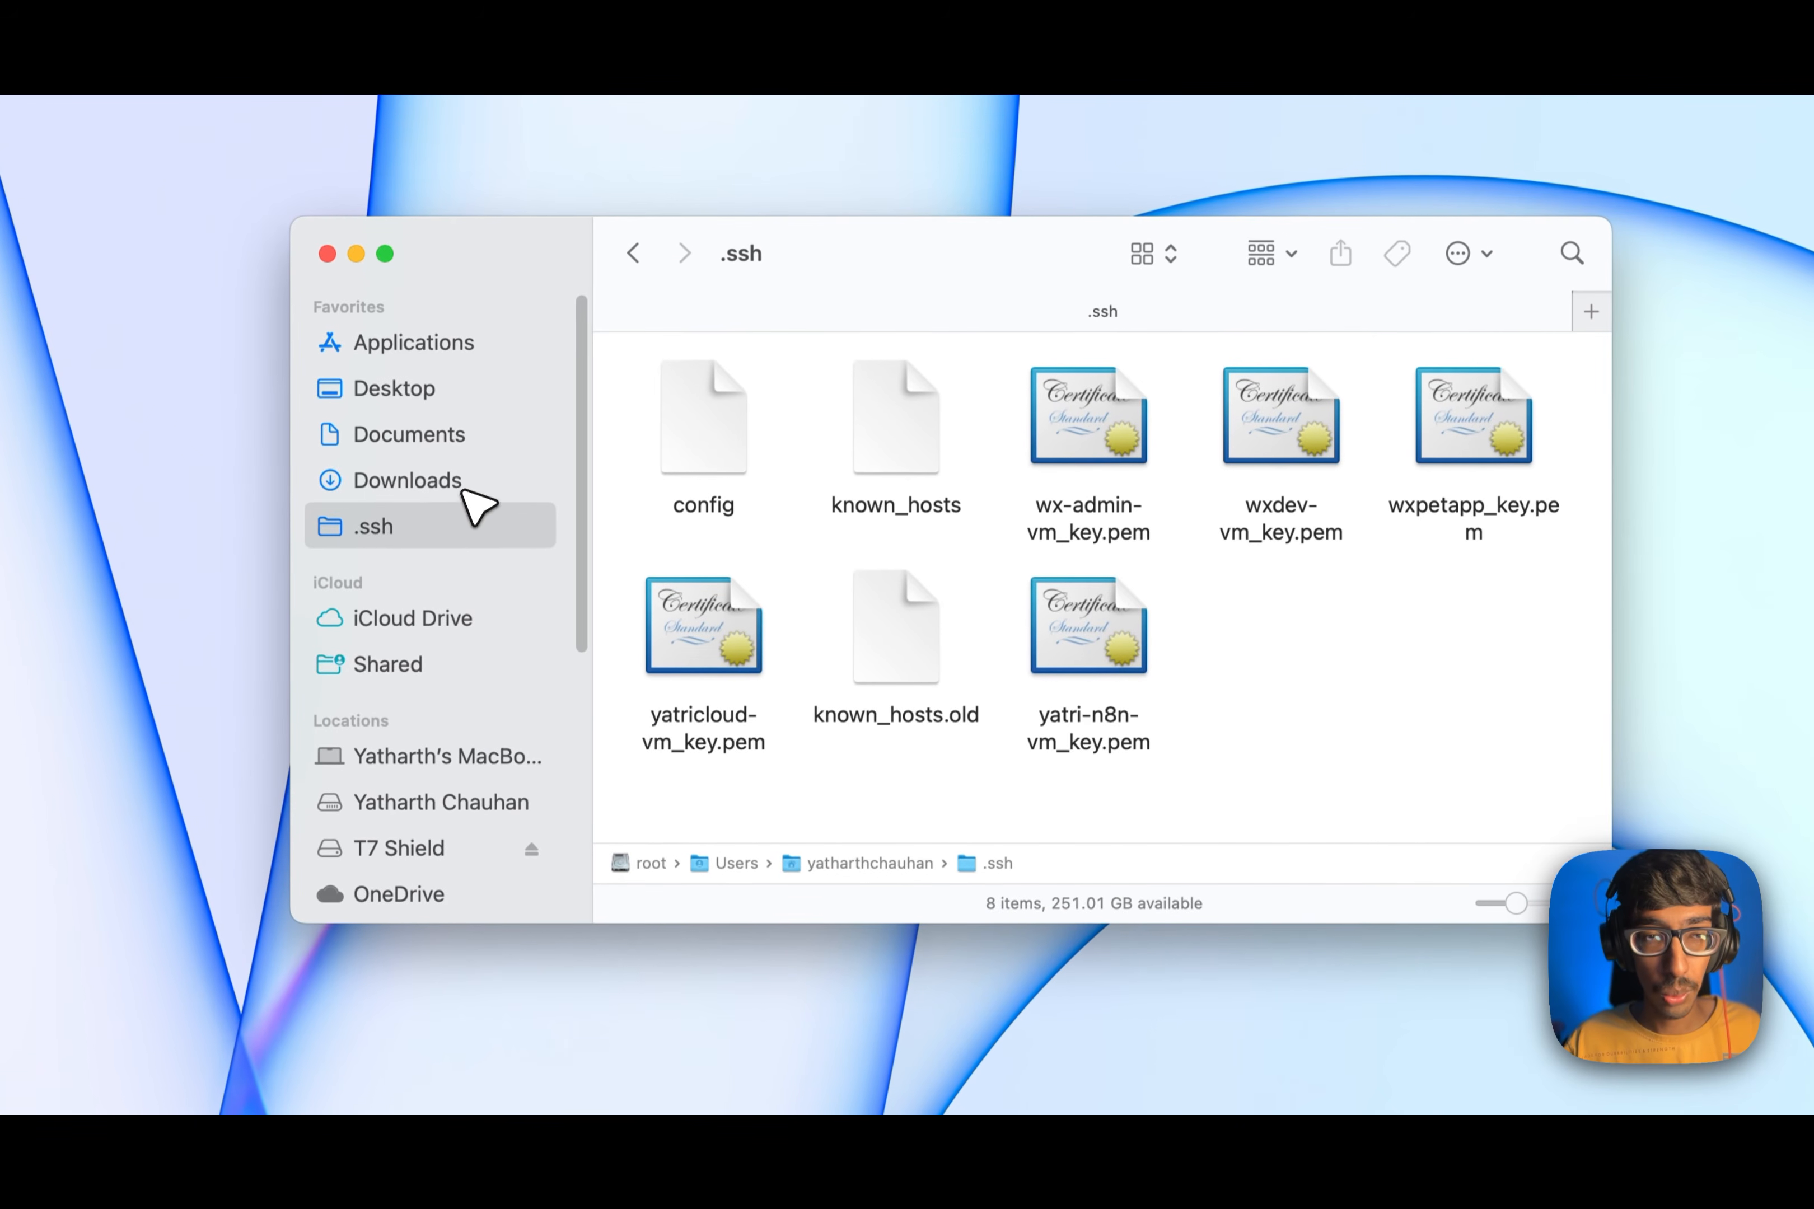
click(477, 472)
drag(730, 399, 453, 522)
click(459, 527)
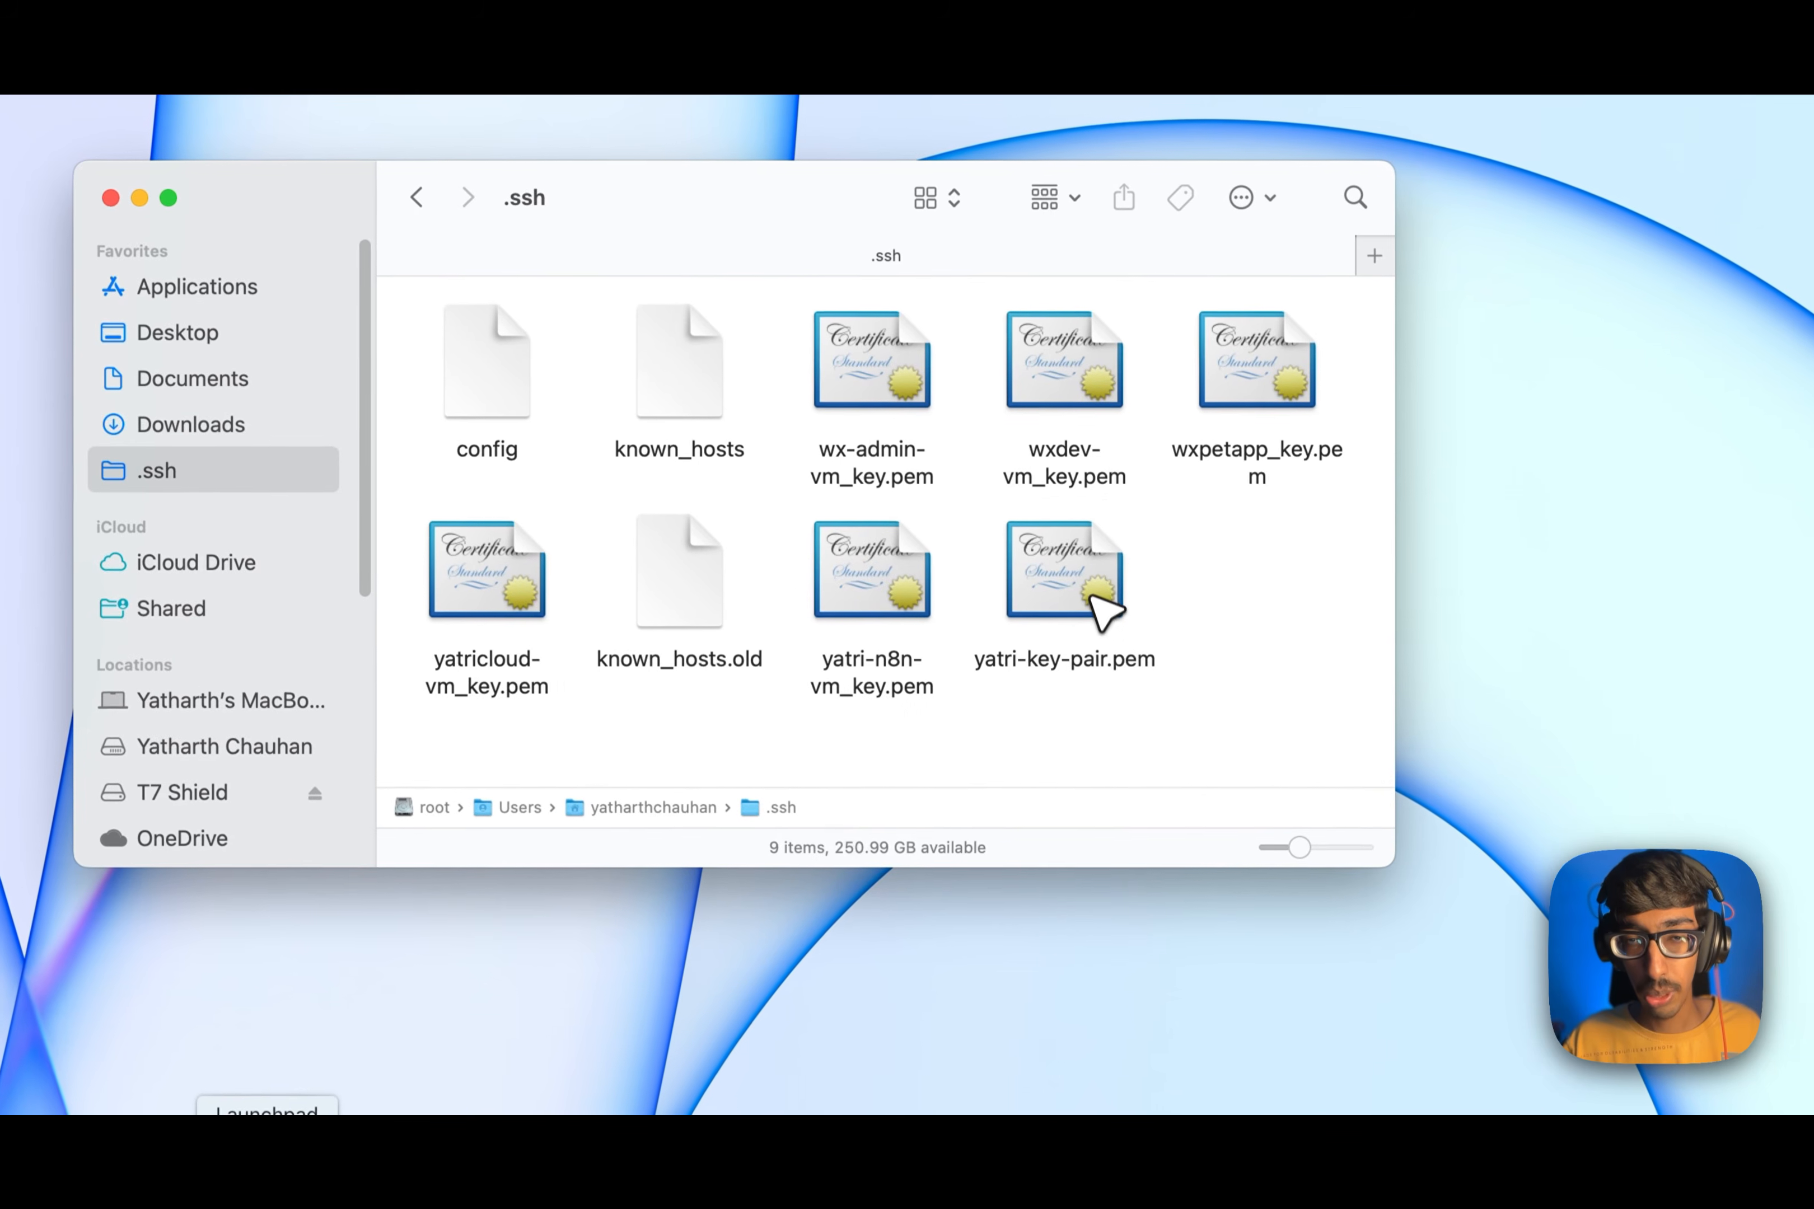
click(1096, 601)
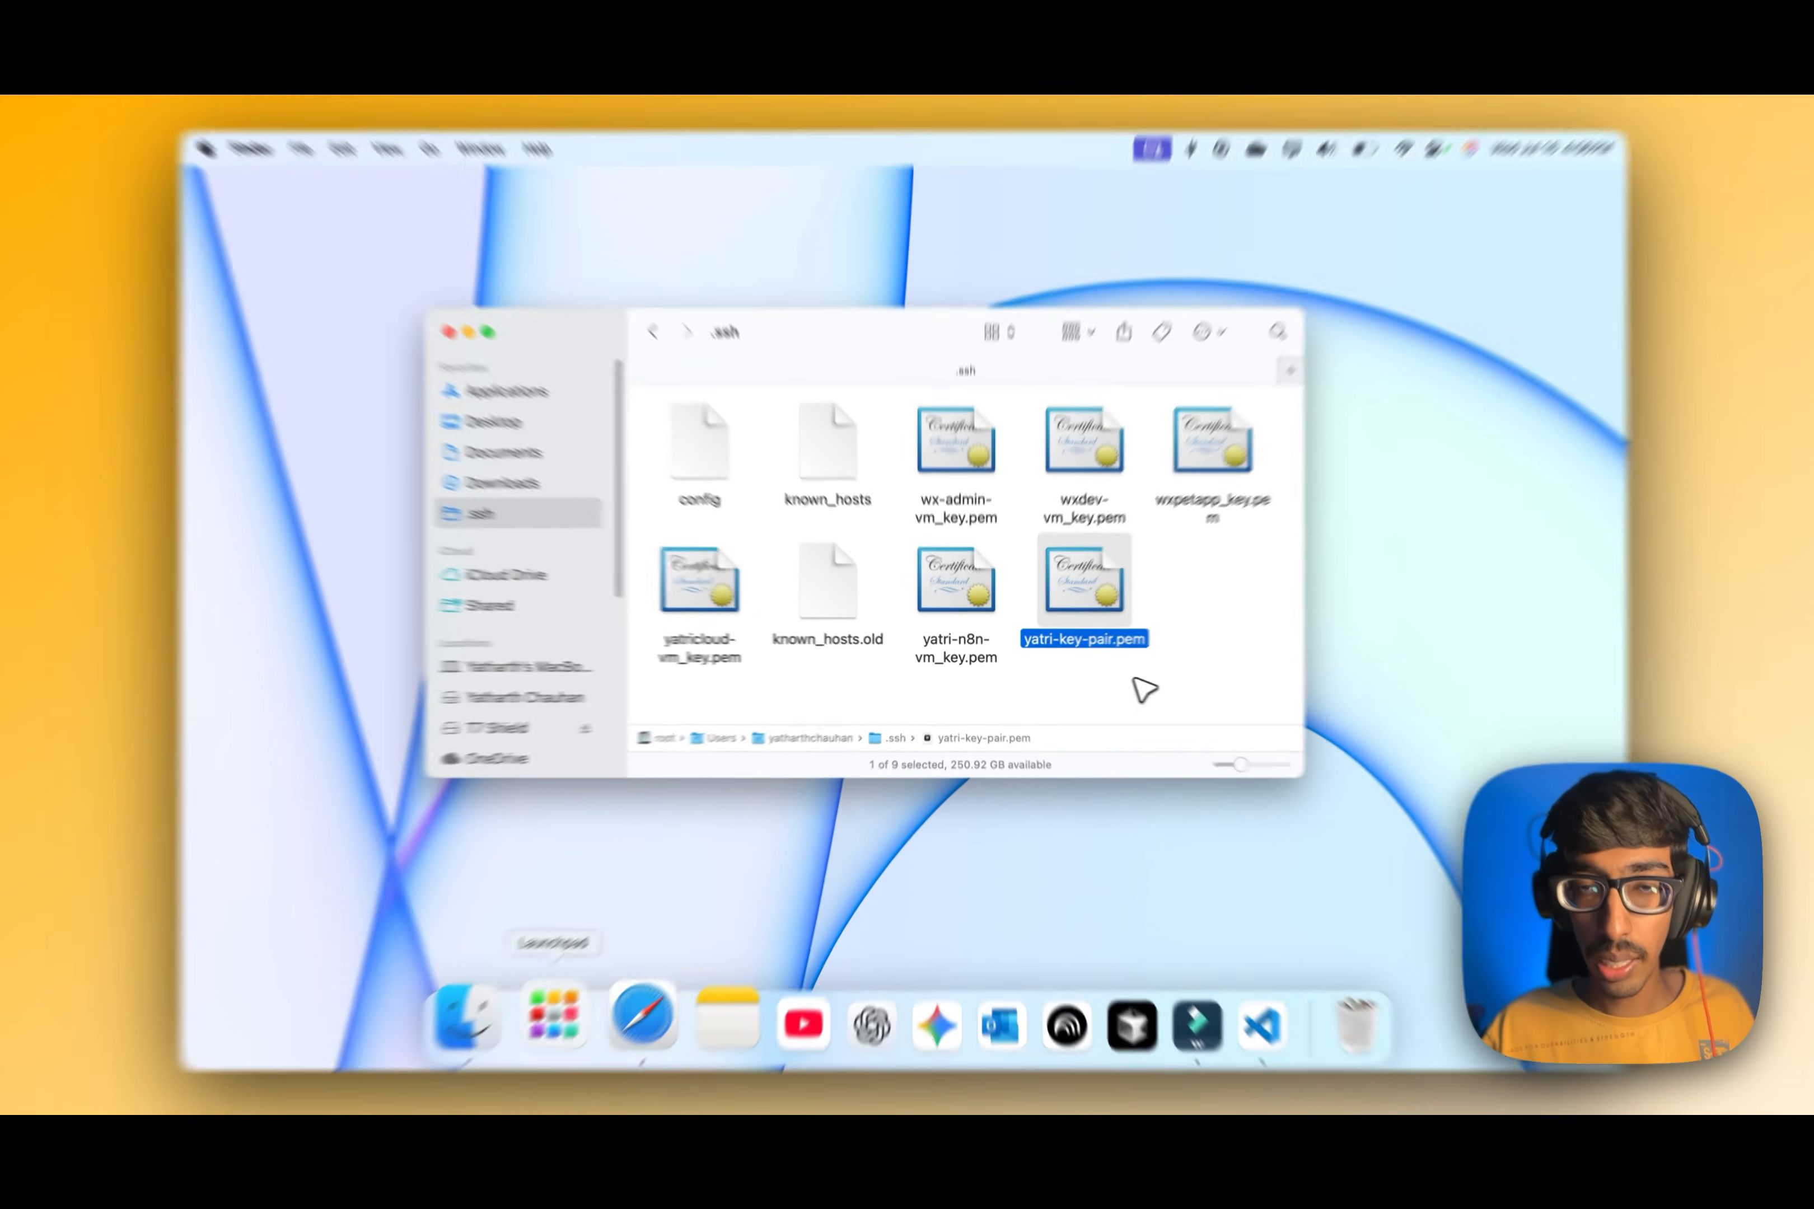
click(1147, 683)
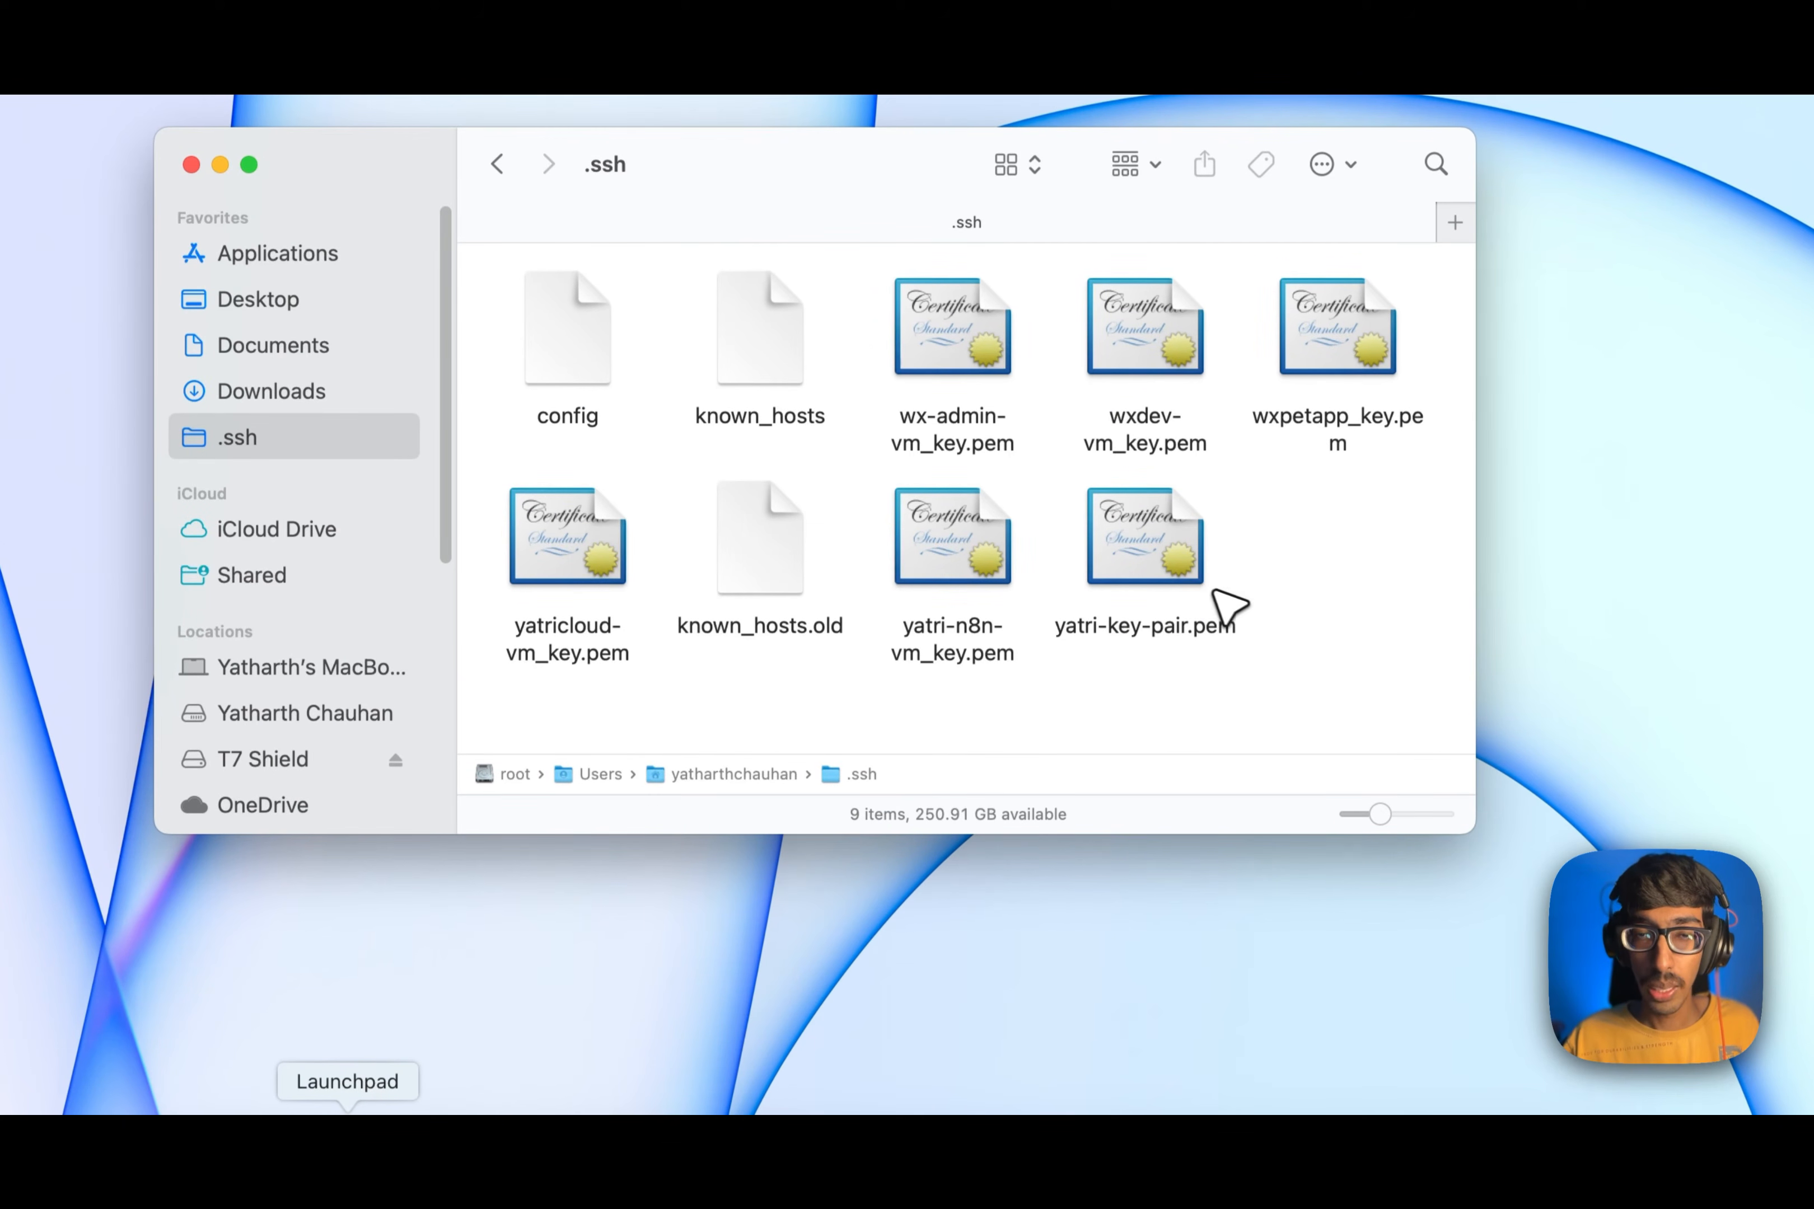
Show the hidden items in the home folder and open a terminal at the .ssh folder with enlarged text
double_click(738, 773)
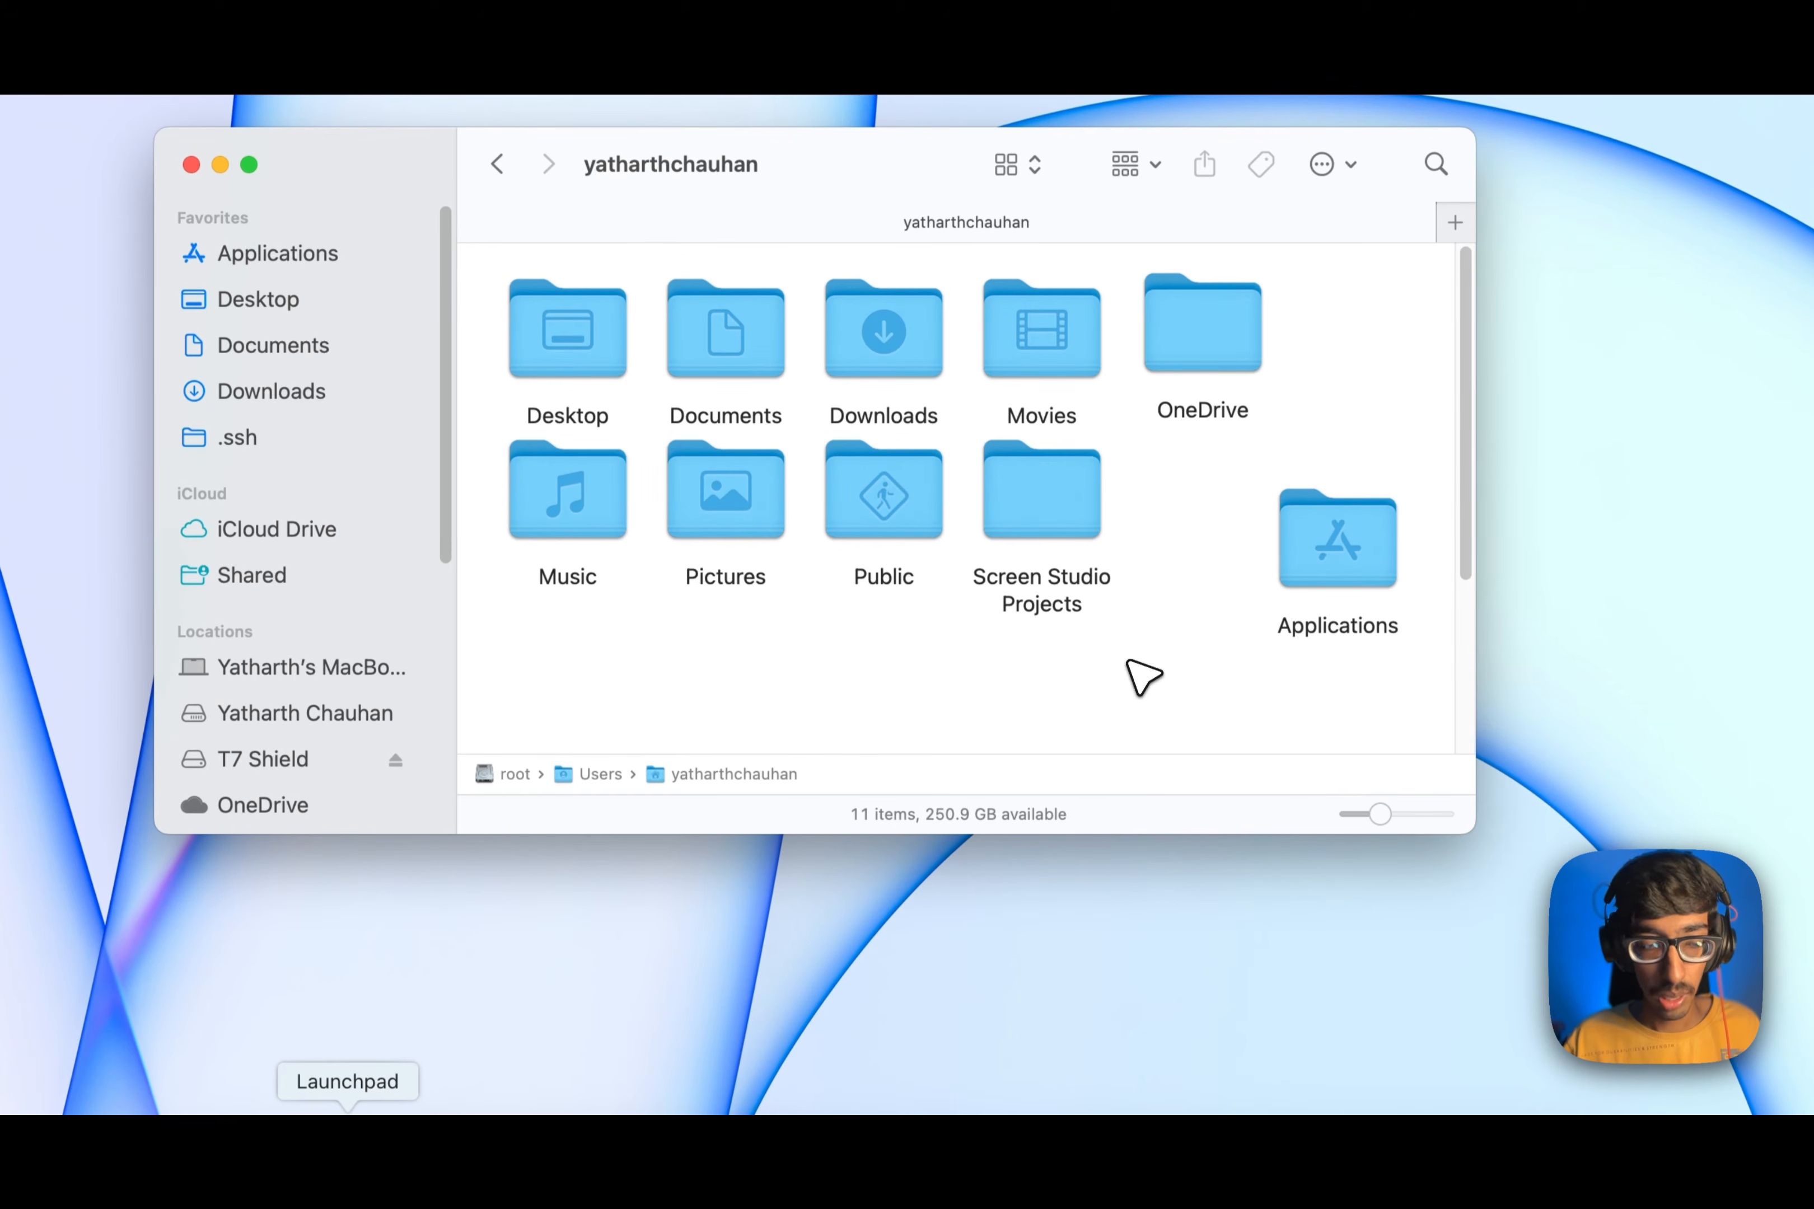
key(super+shift+period)
scroll(1233, 476, down, 5)
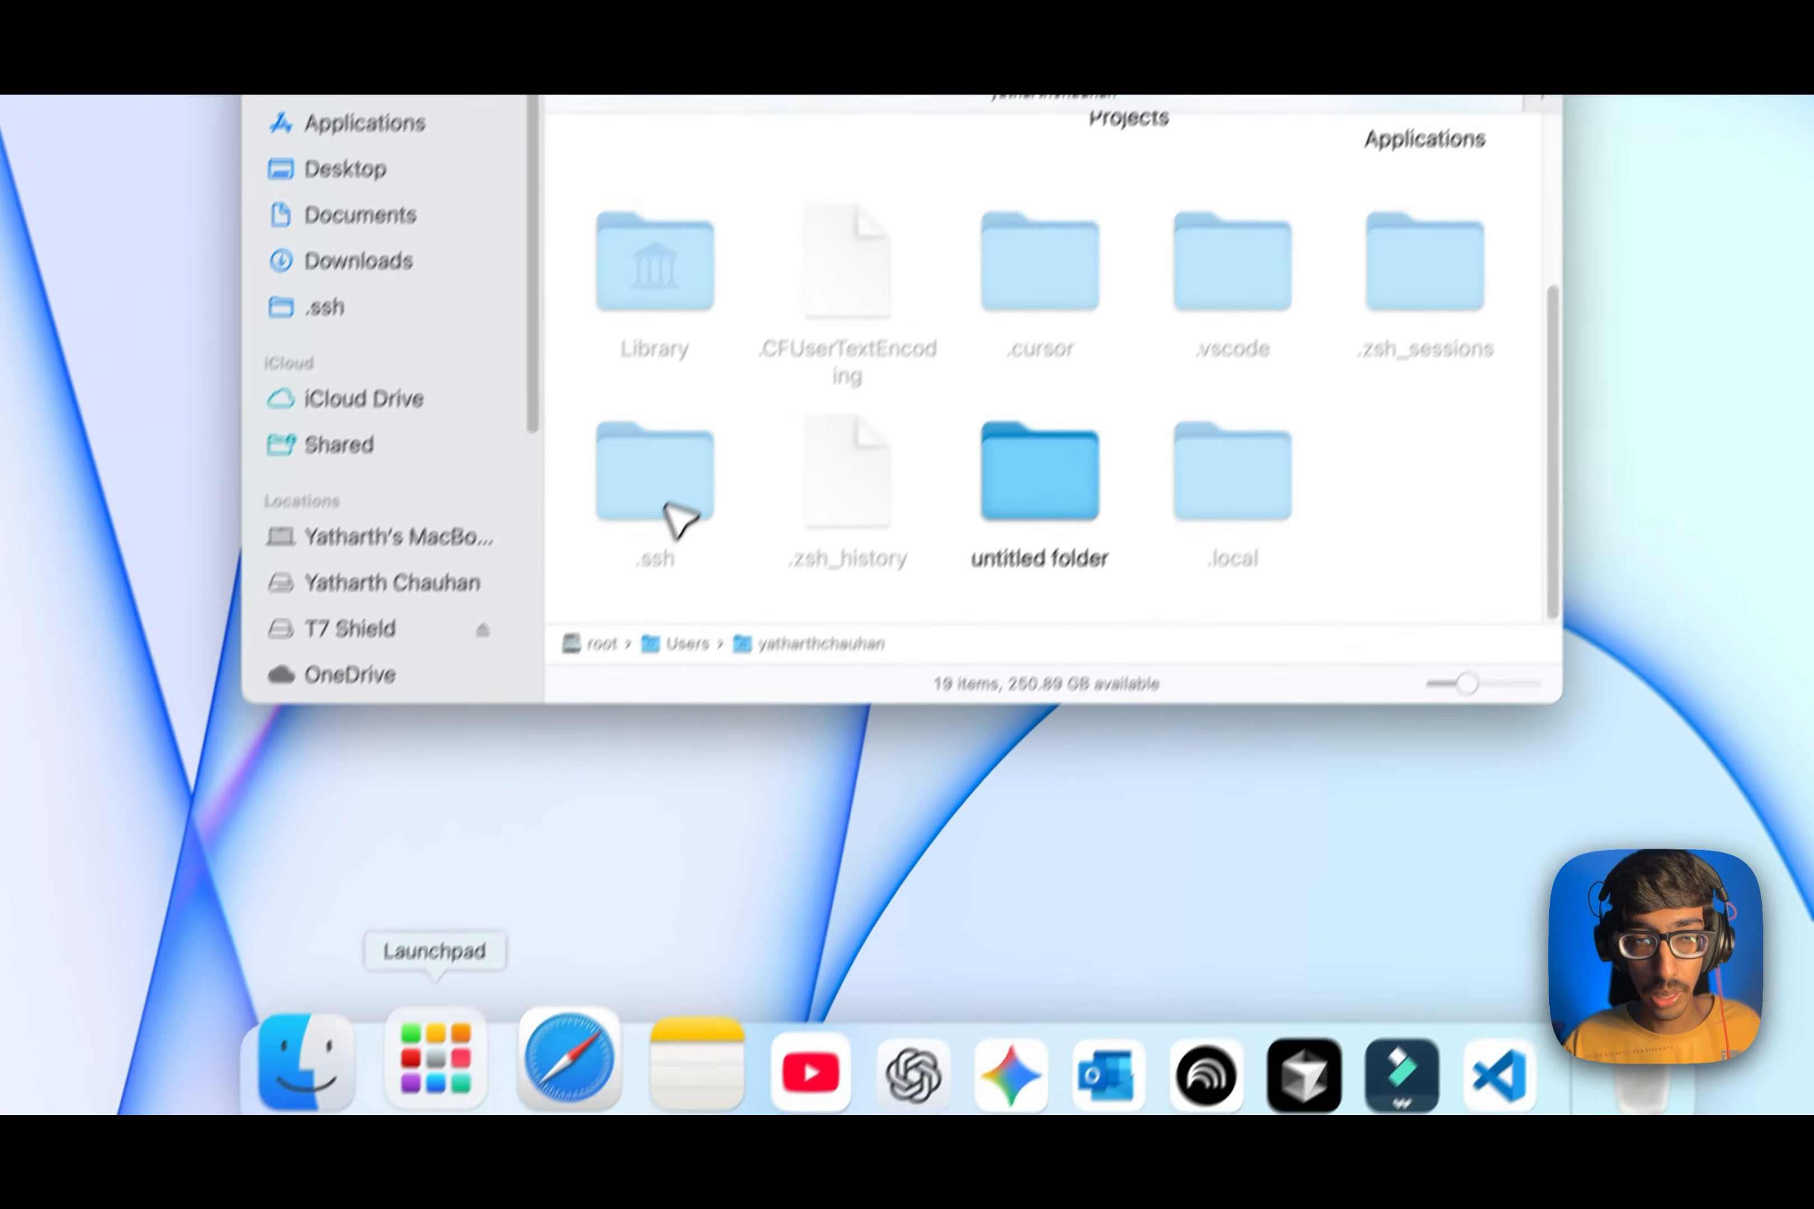
click(577, 636)
right_click(579, 639)
click(843, 921)
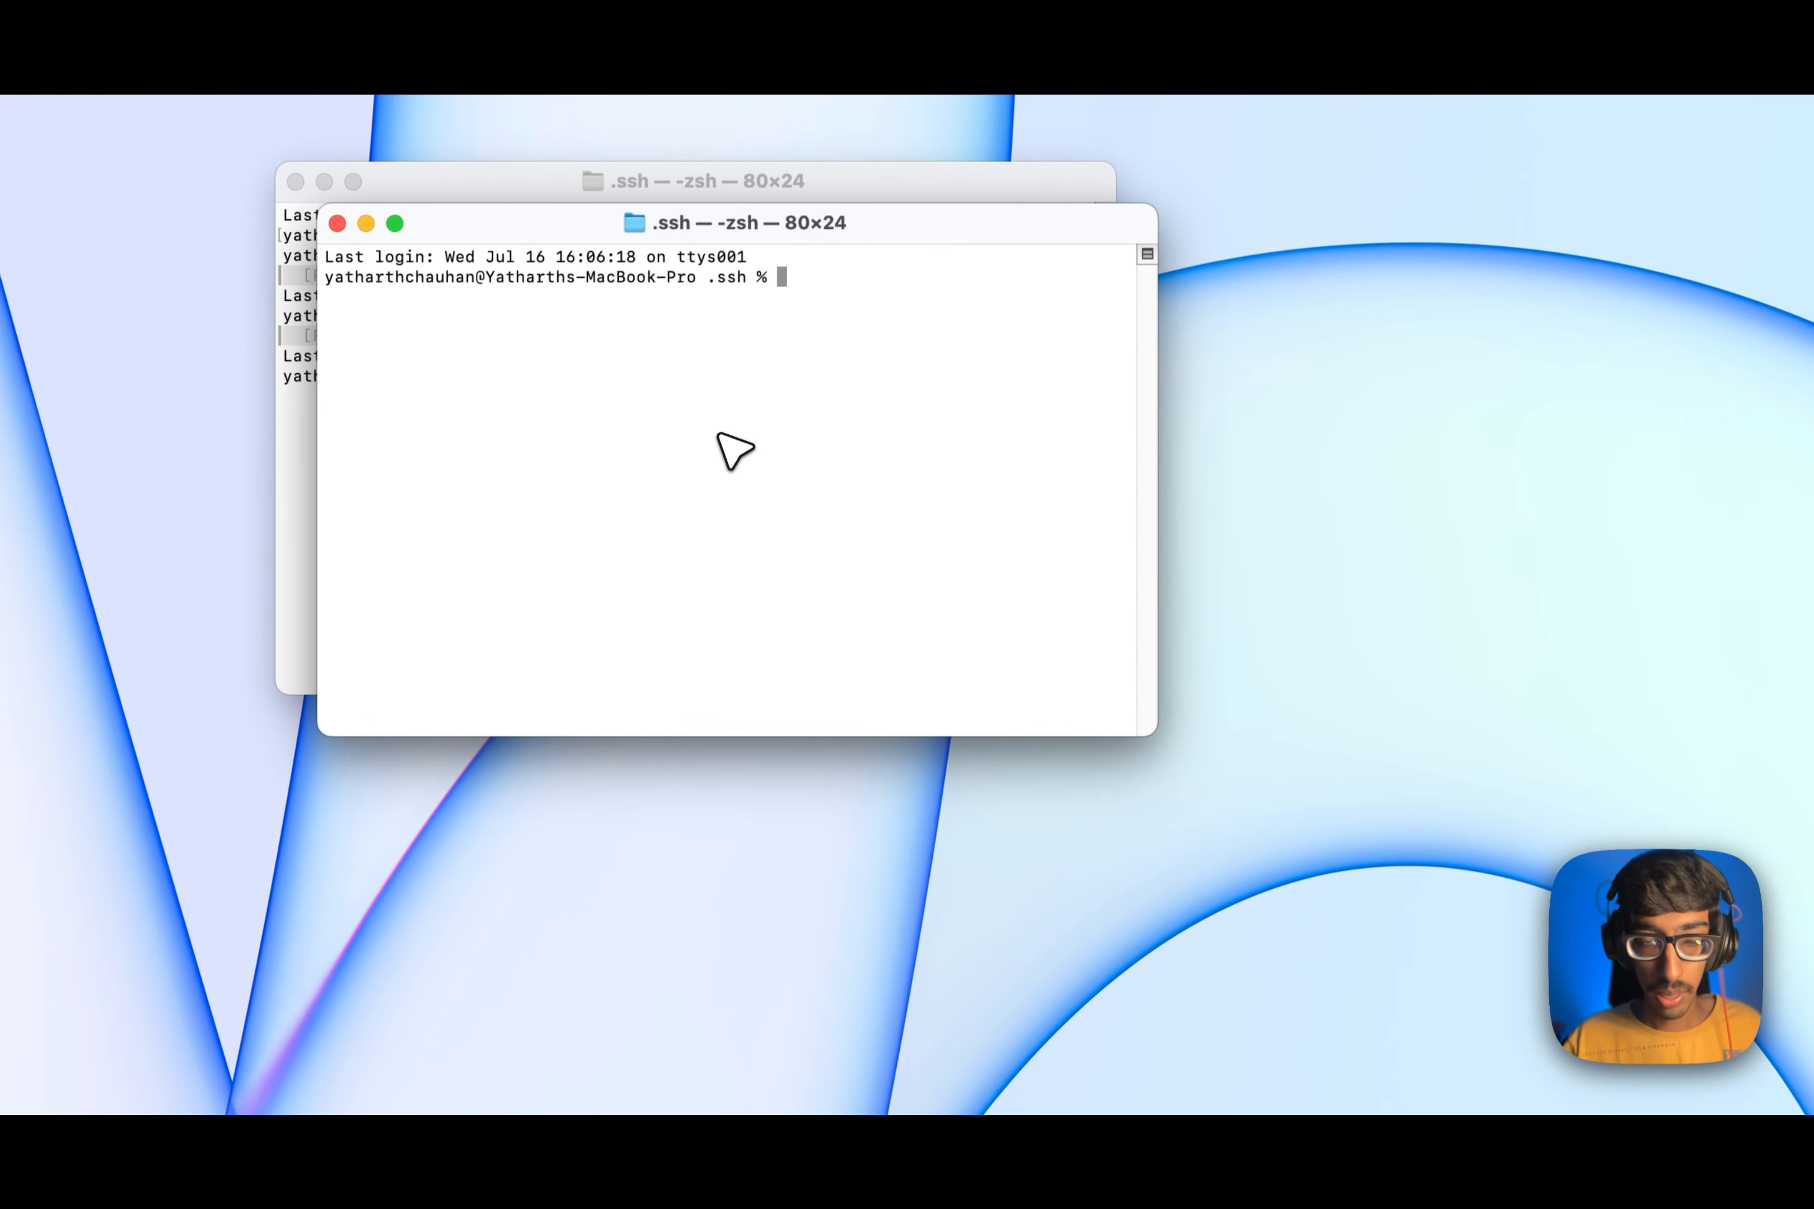
key(super+plus)
key(super+plus)
key(super+plus)
key(super+plus)
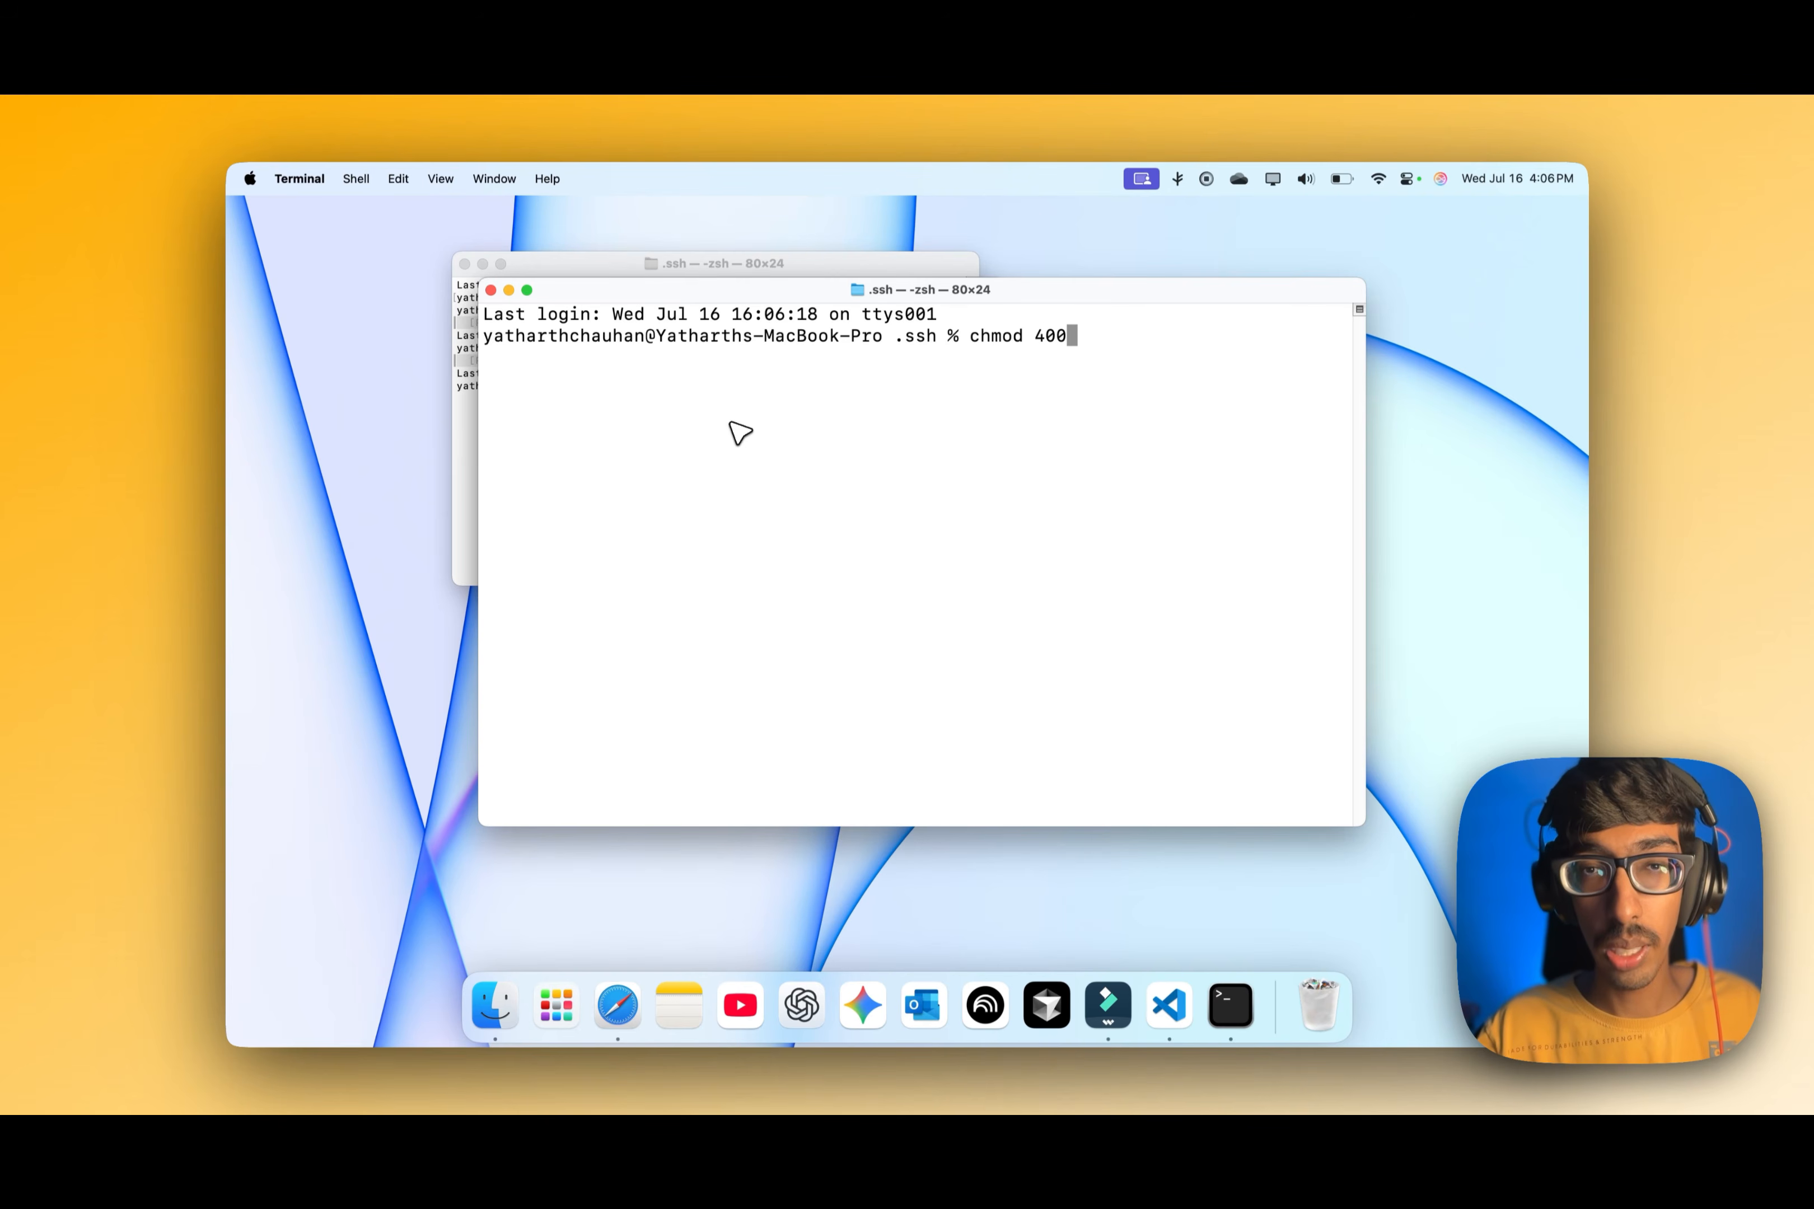
Make the private key file owner-read-only by running chmod 400 yatri-key-pair.pem, copying the file name from Finder
key(super+Tab)
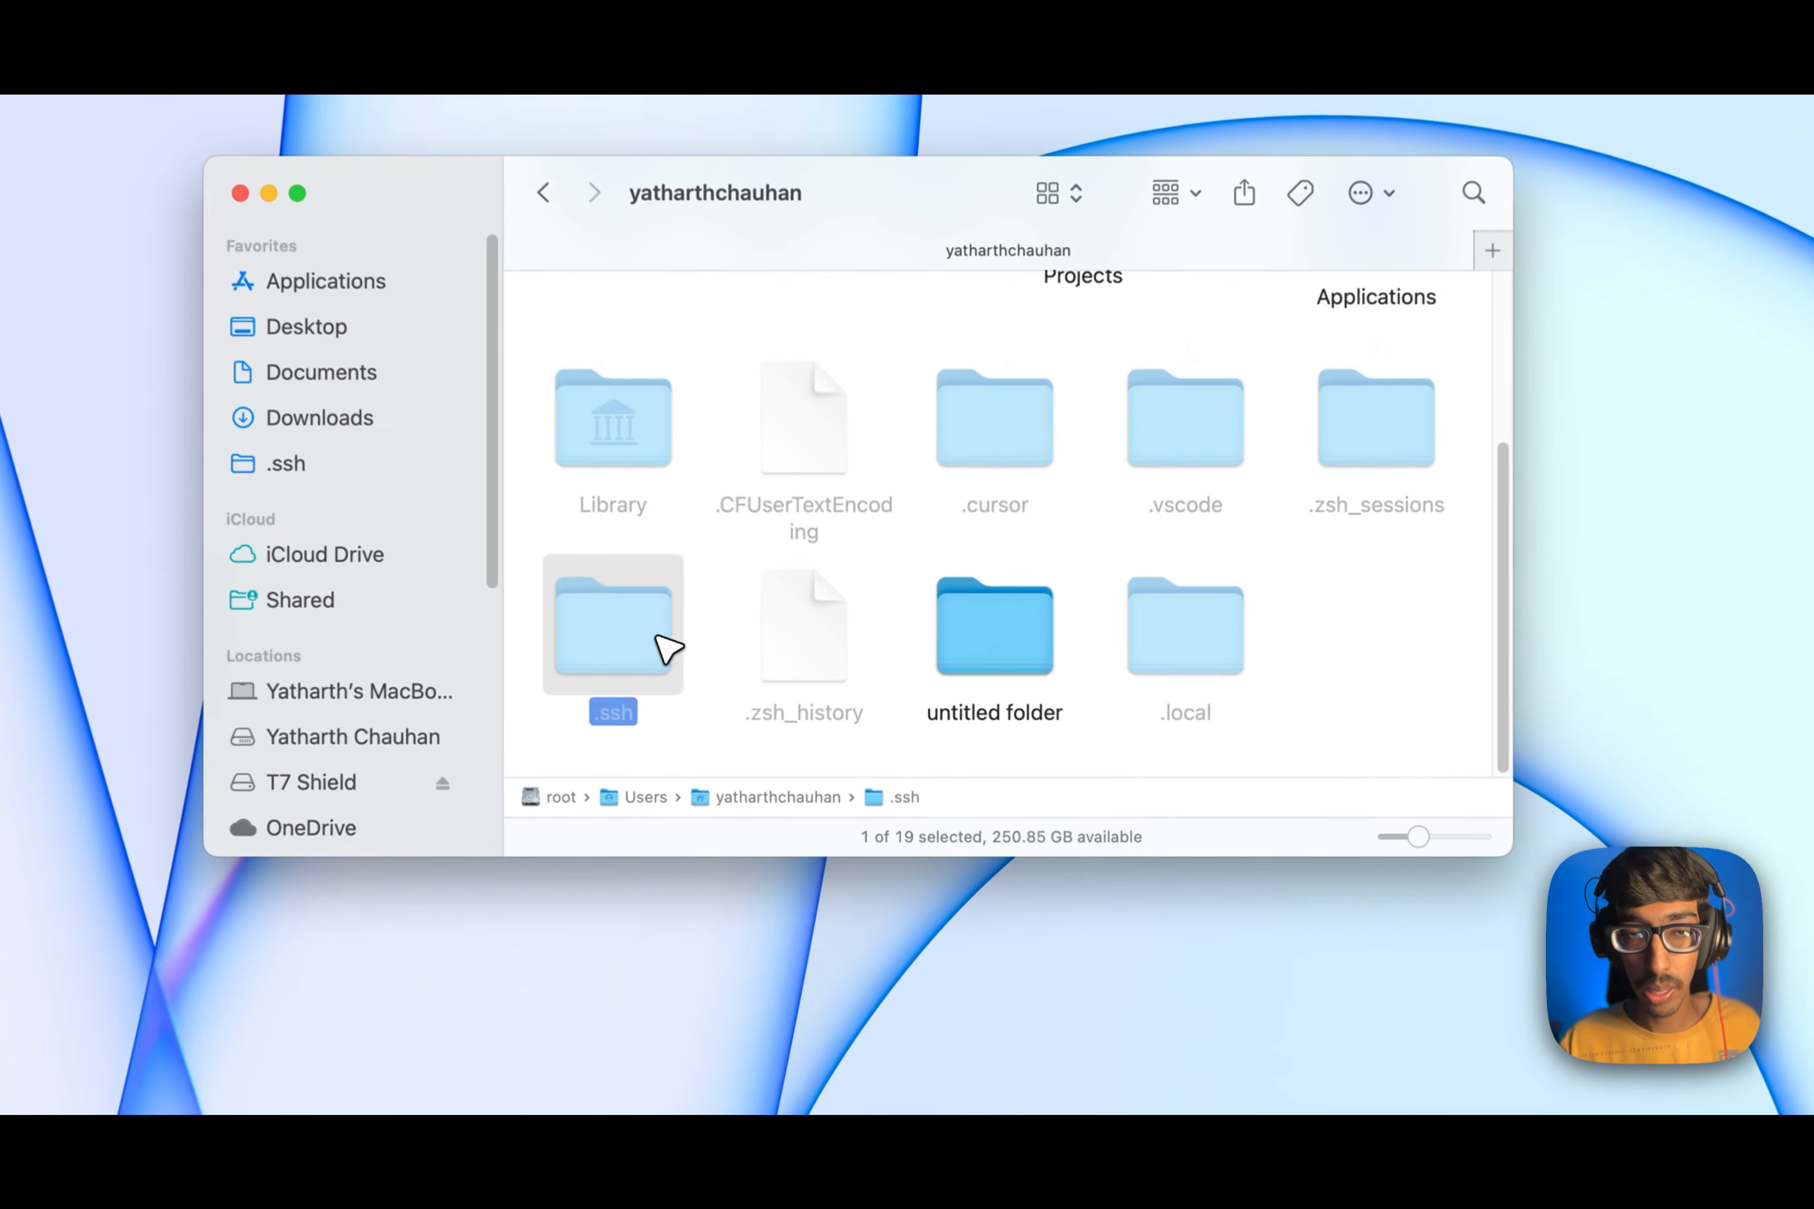
double_click(737, 636)
click(1061, 606)
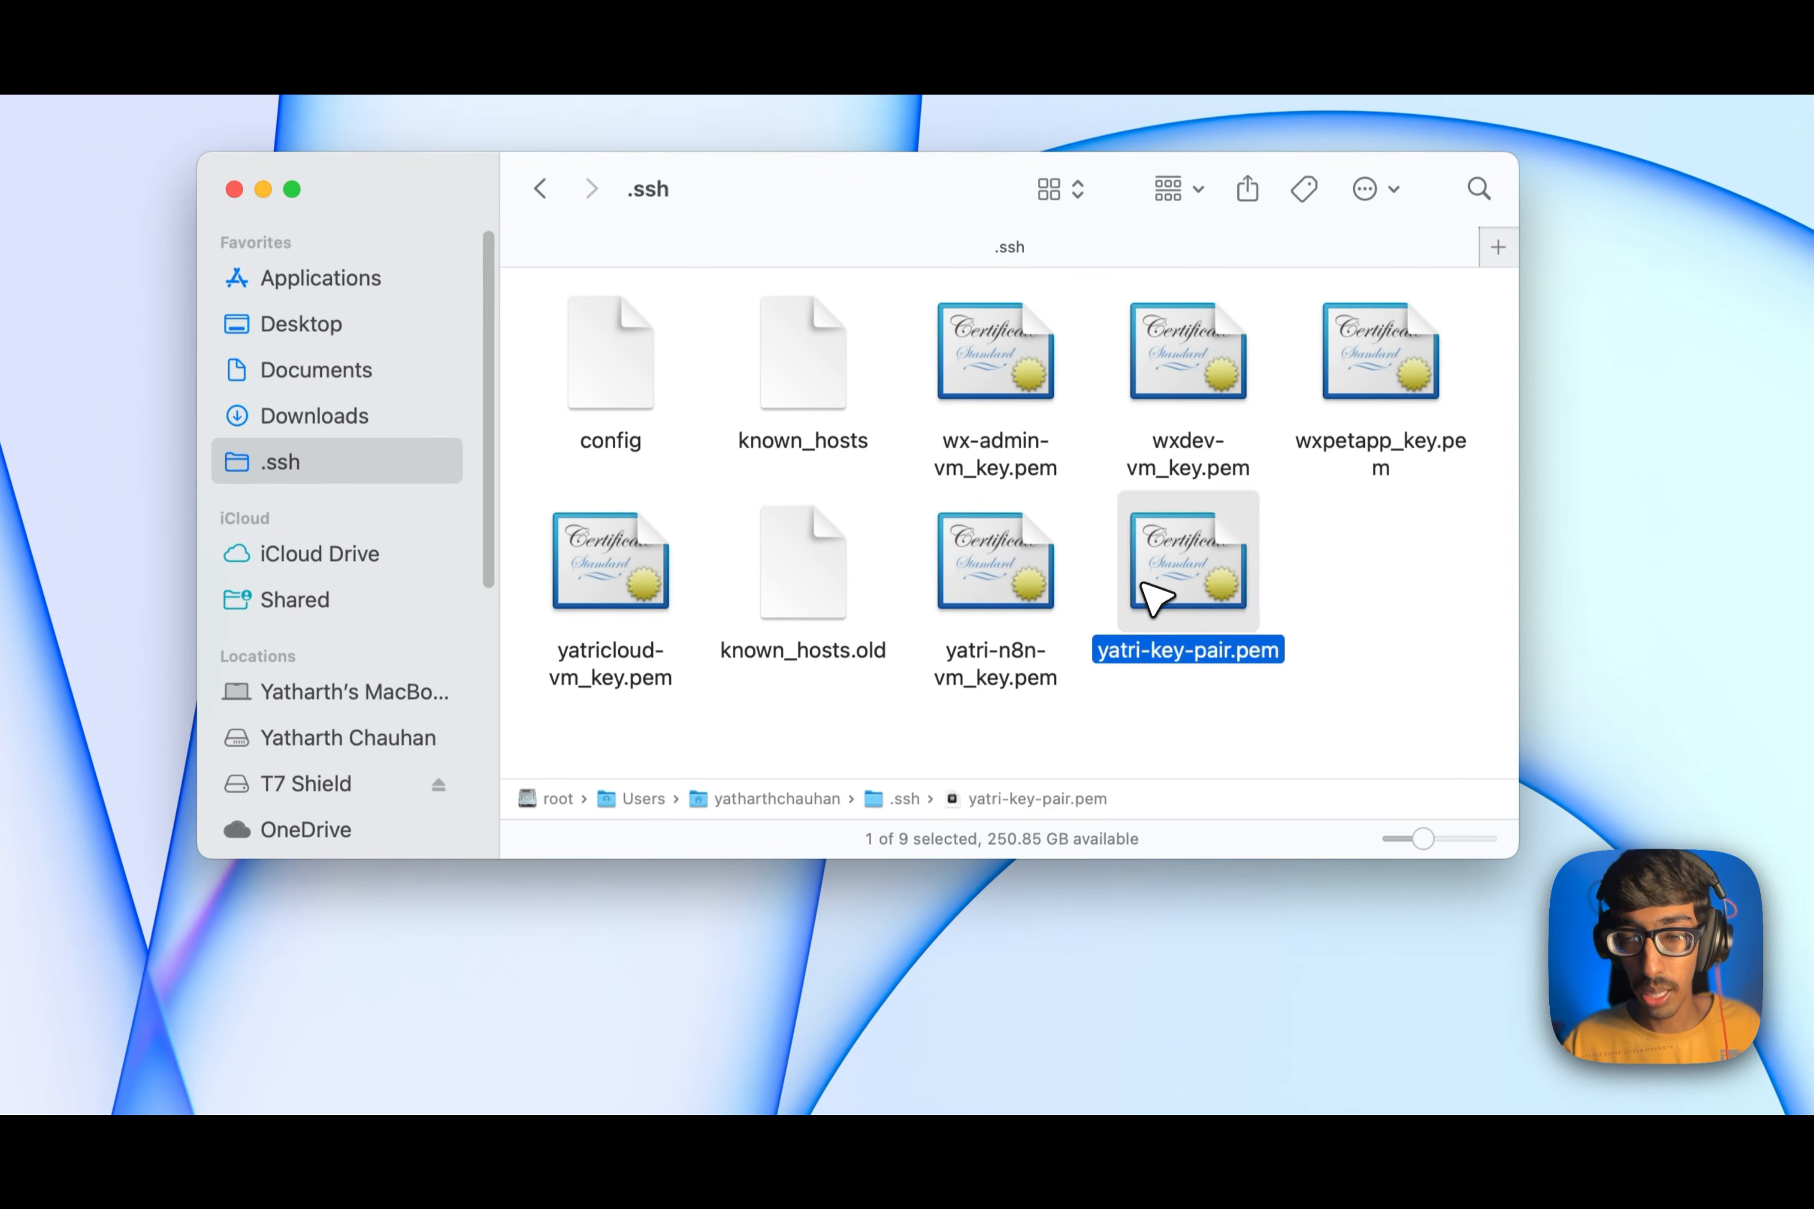
key(Return)
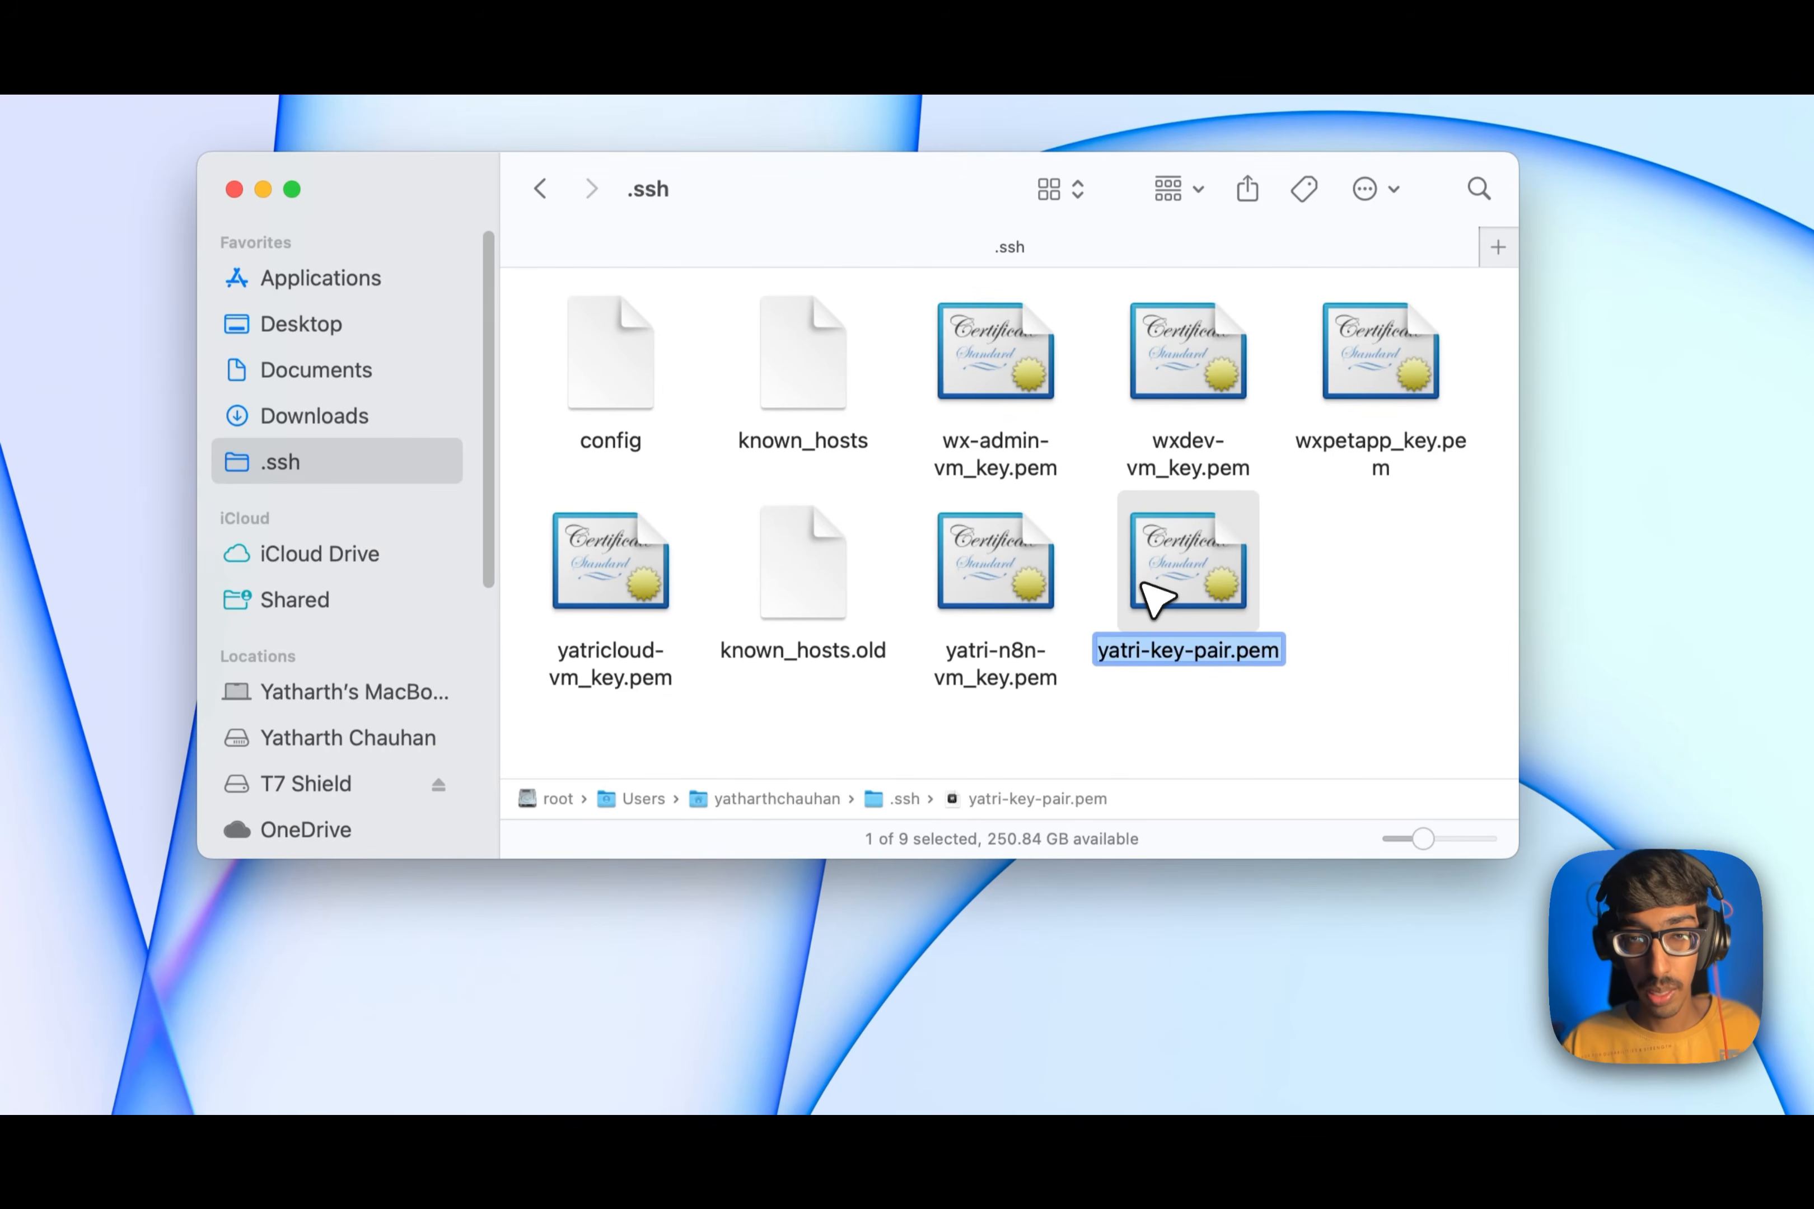
key(super+Tab)
text(yatri-key-pair.pem)
key(Return)
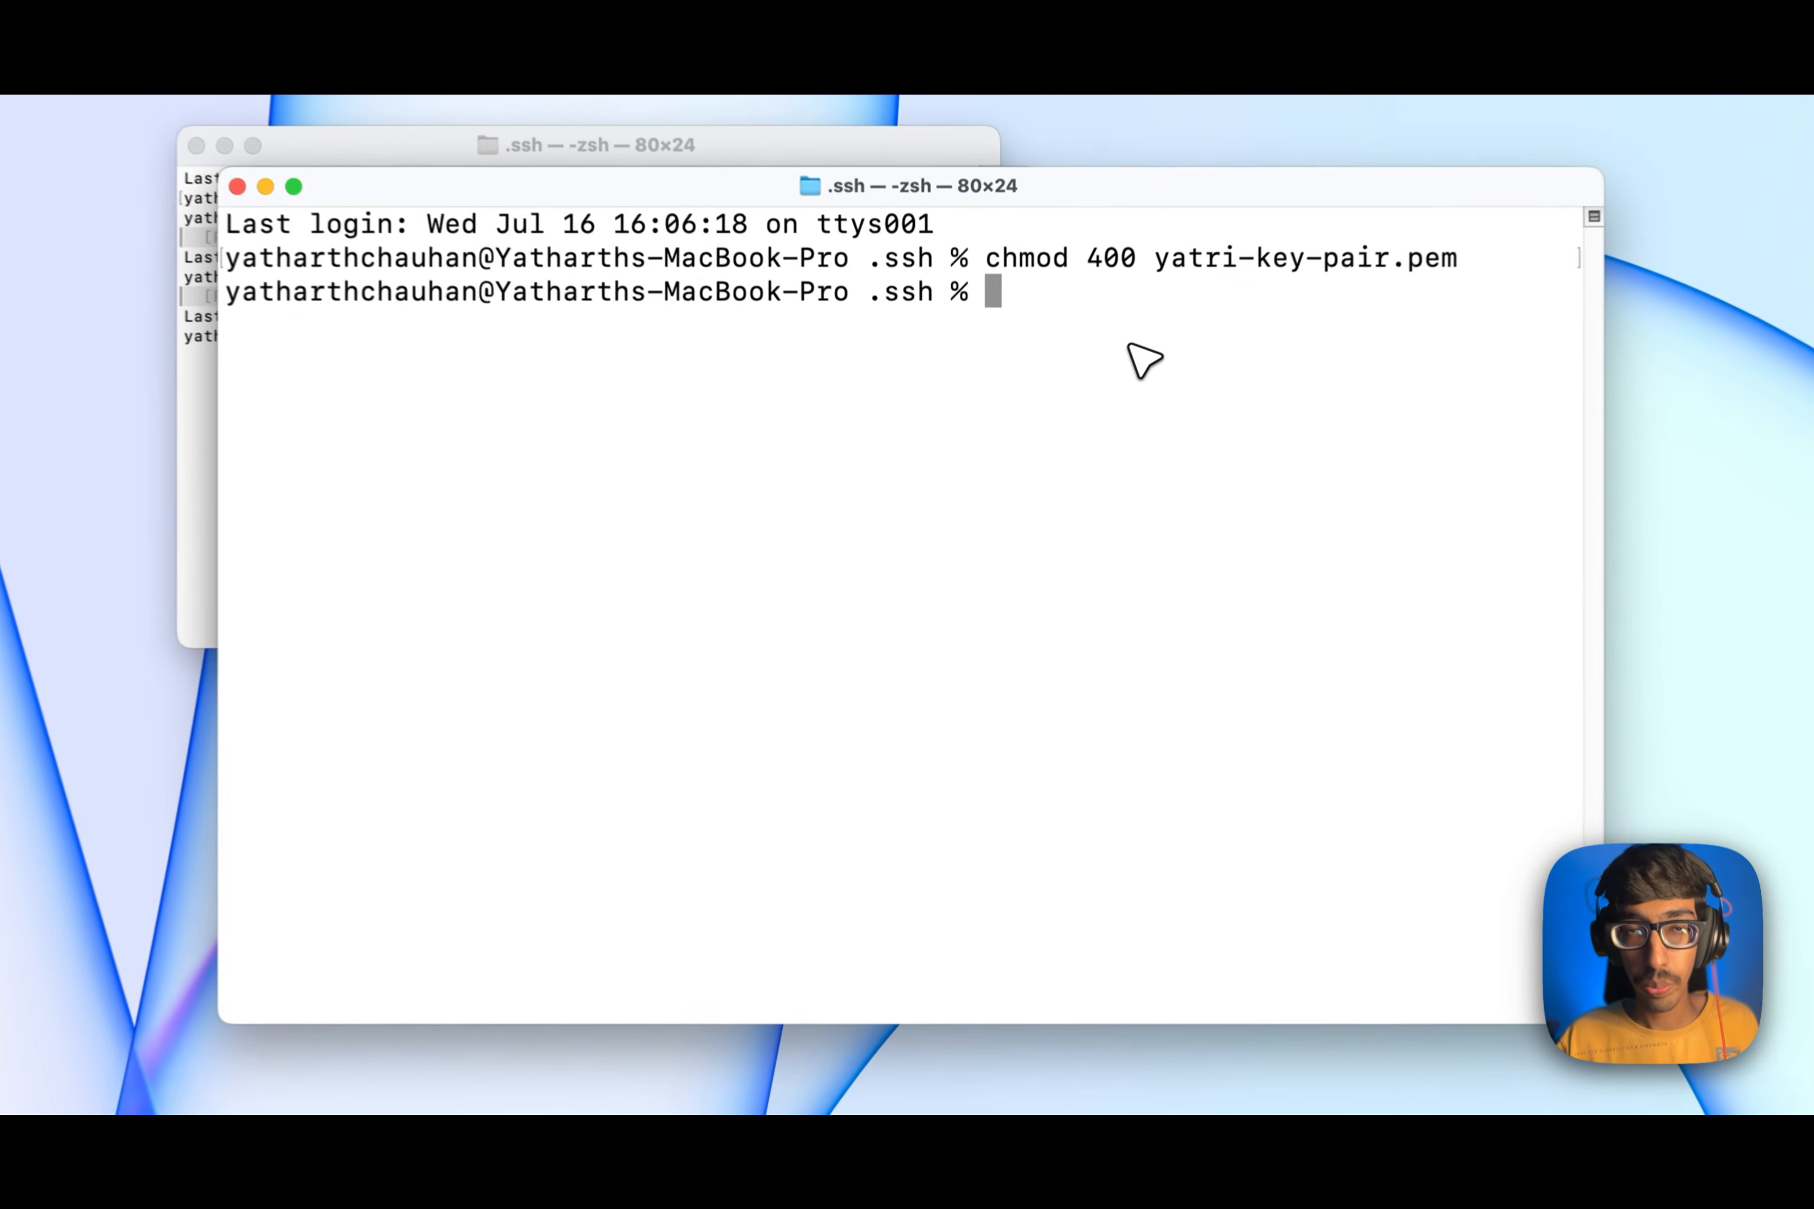
Switch to Safari and open the yatri-linux-vm resource from the completed deployment
key(super+Tab)
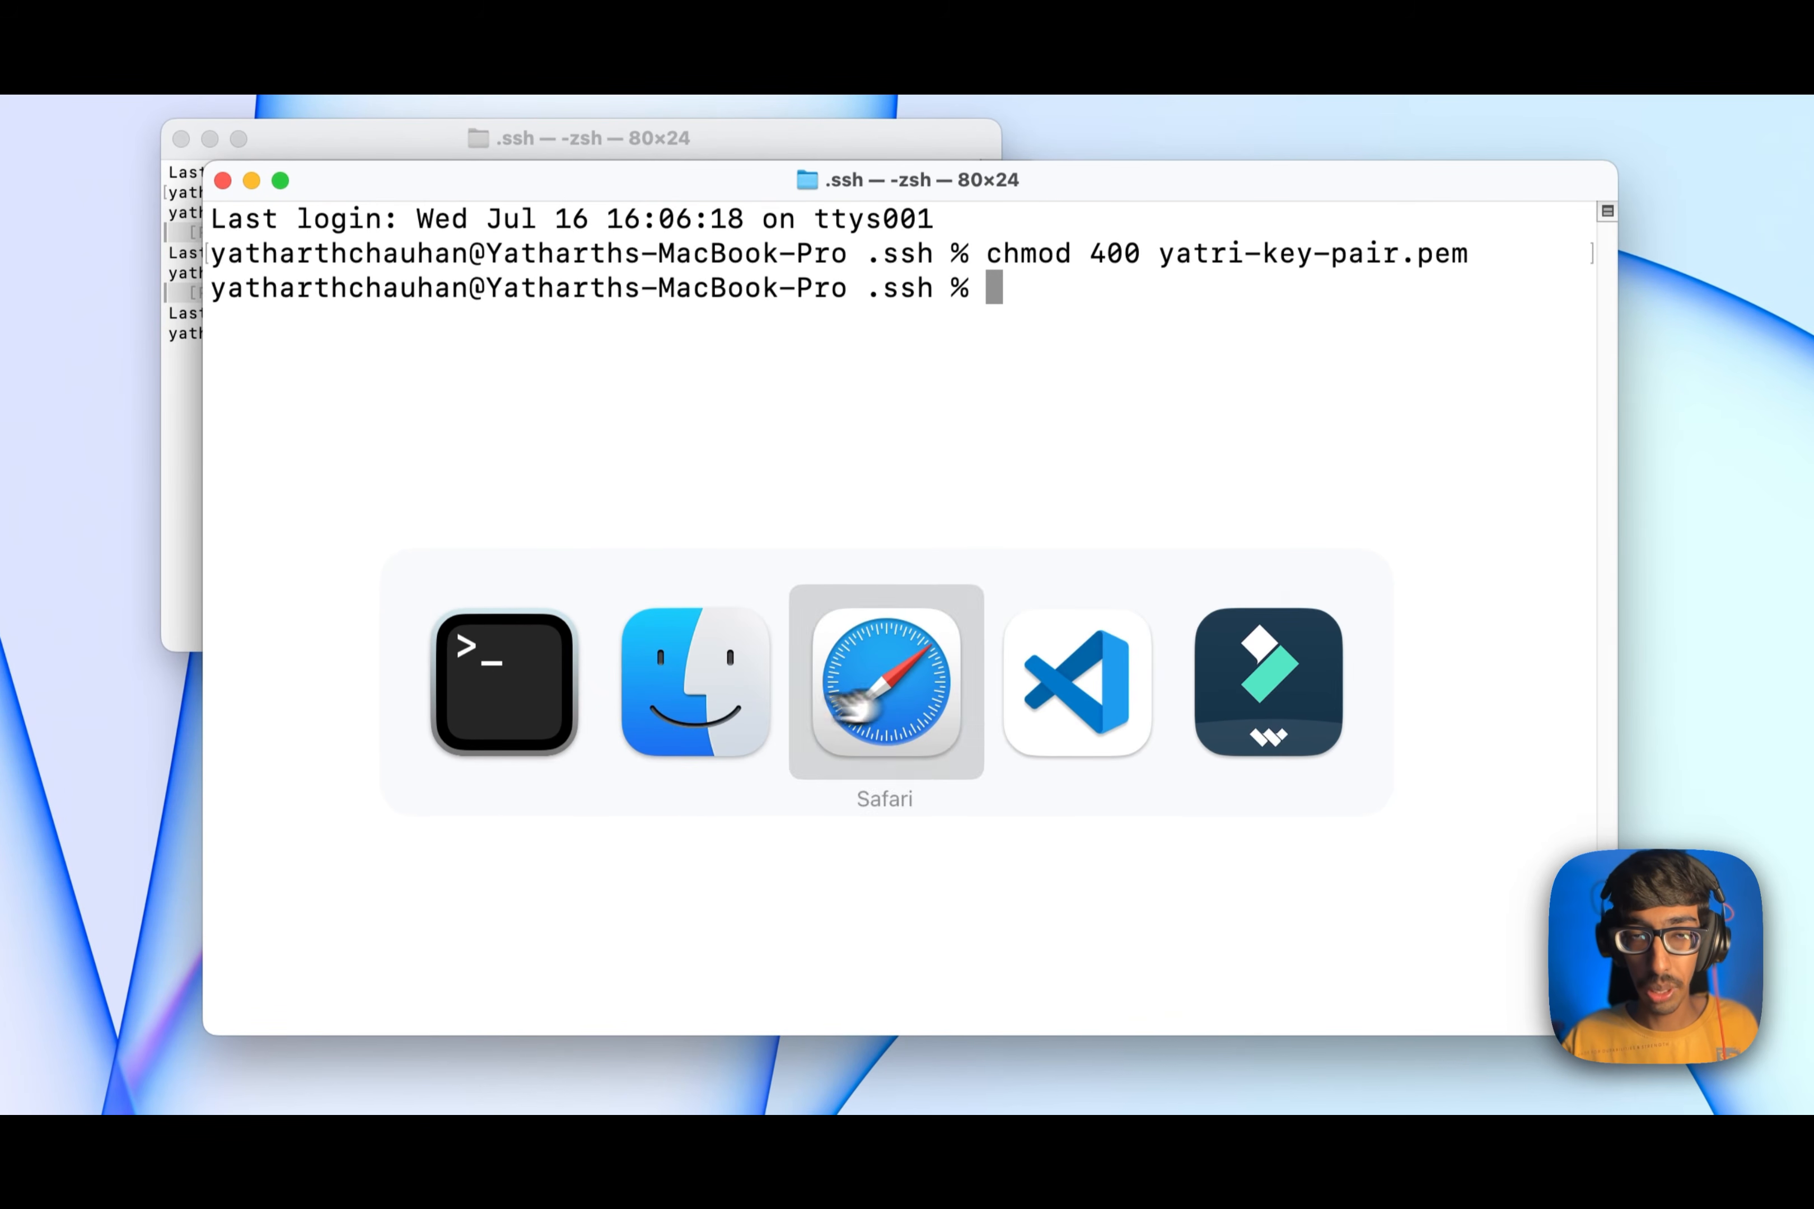
click(745, 700)
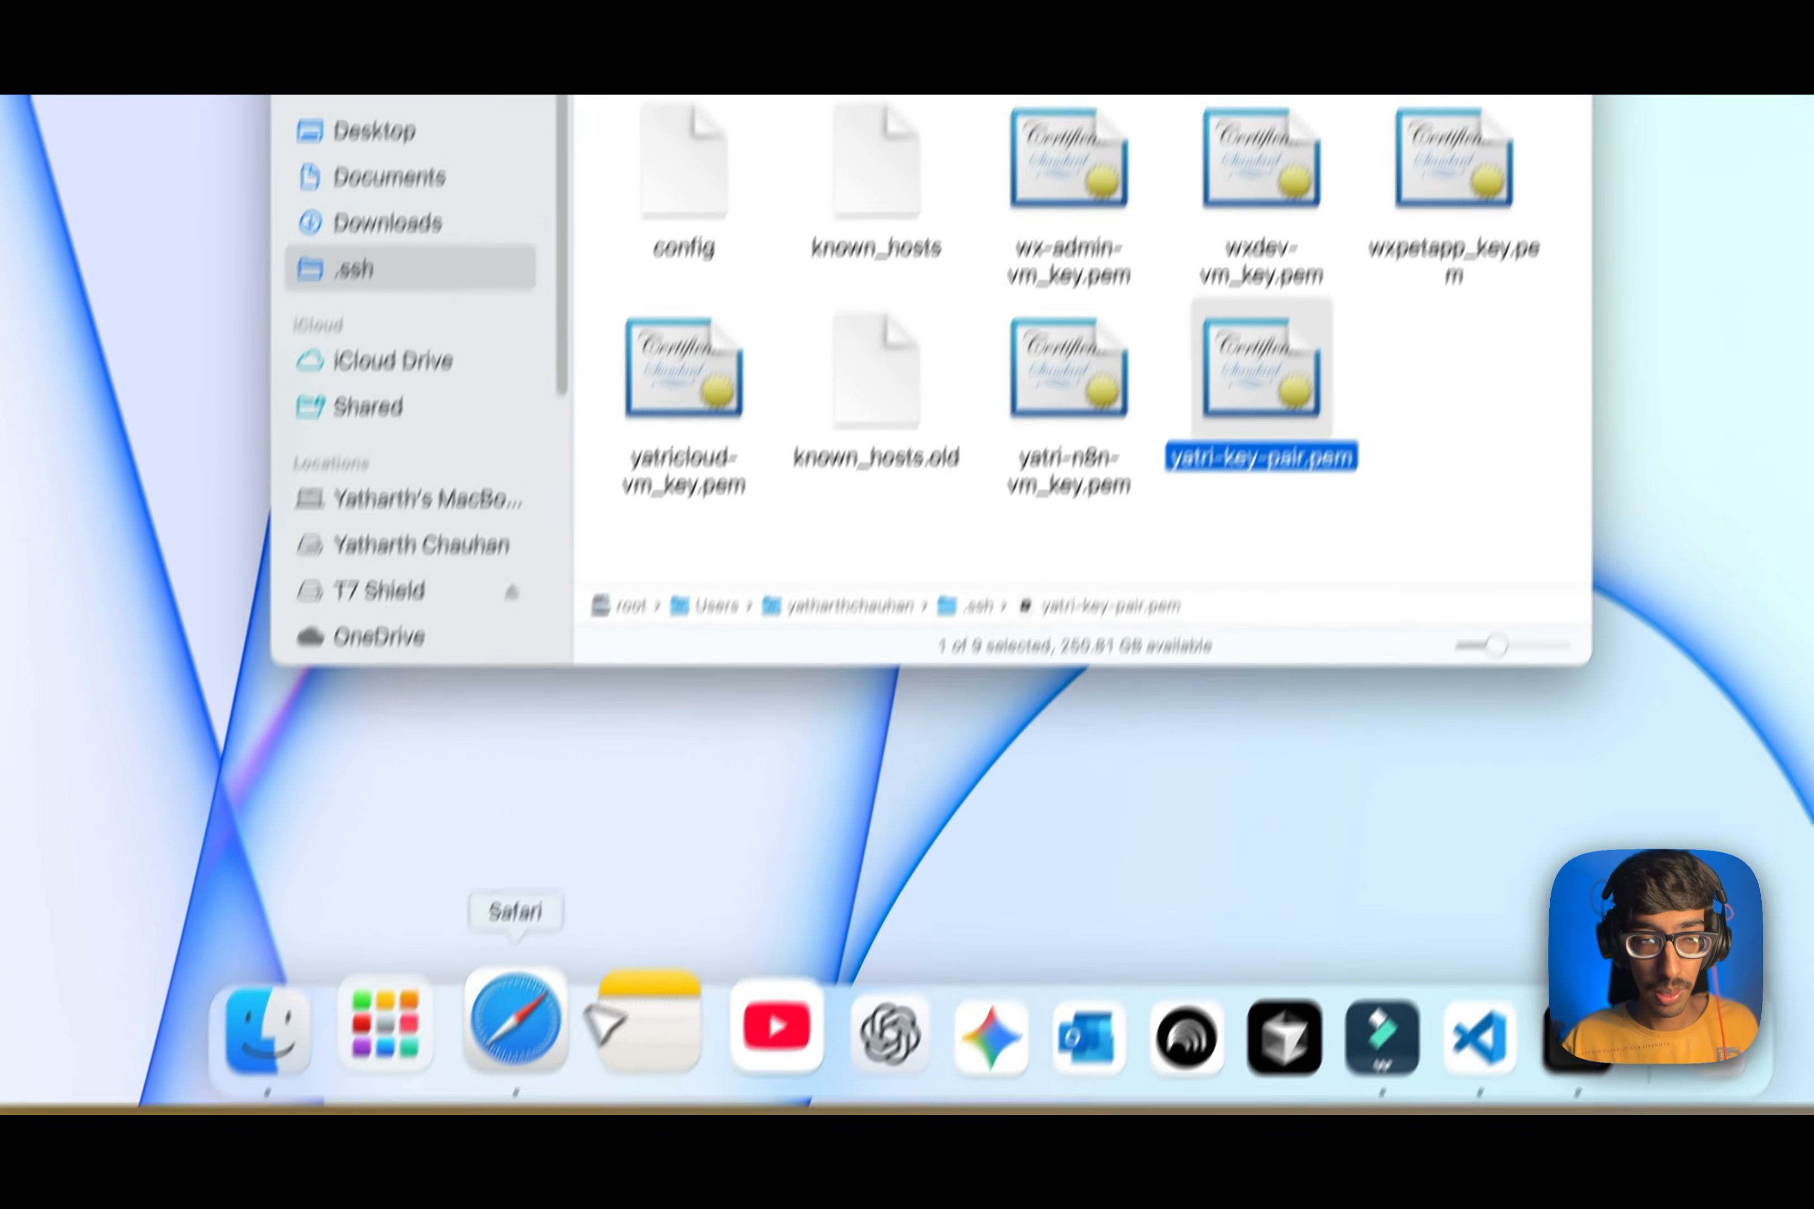
click(519, 1024)
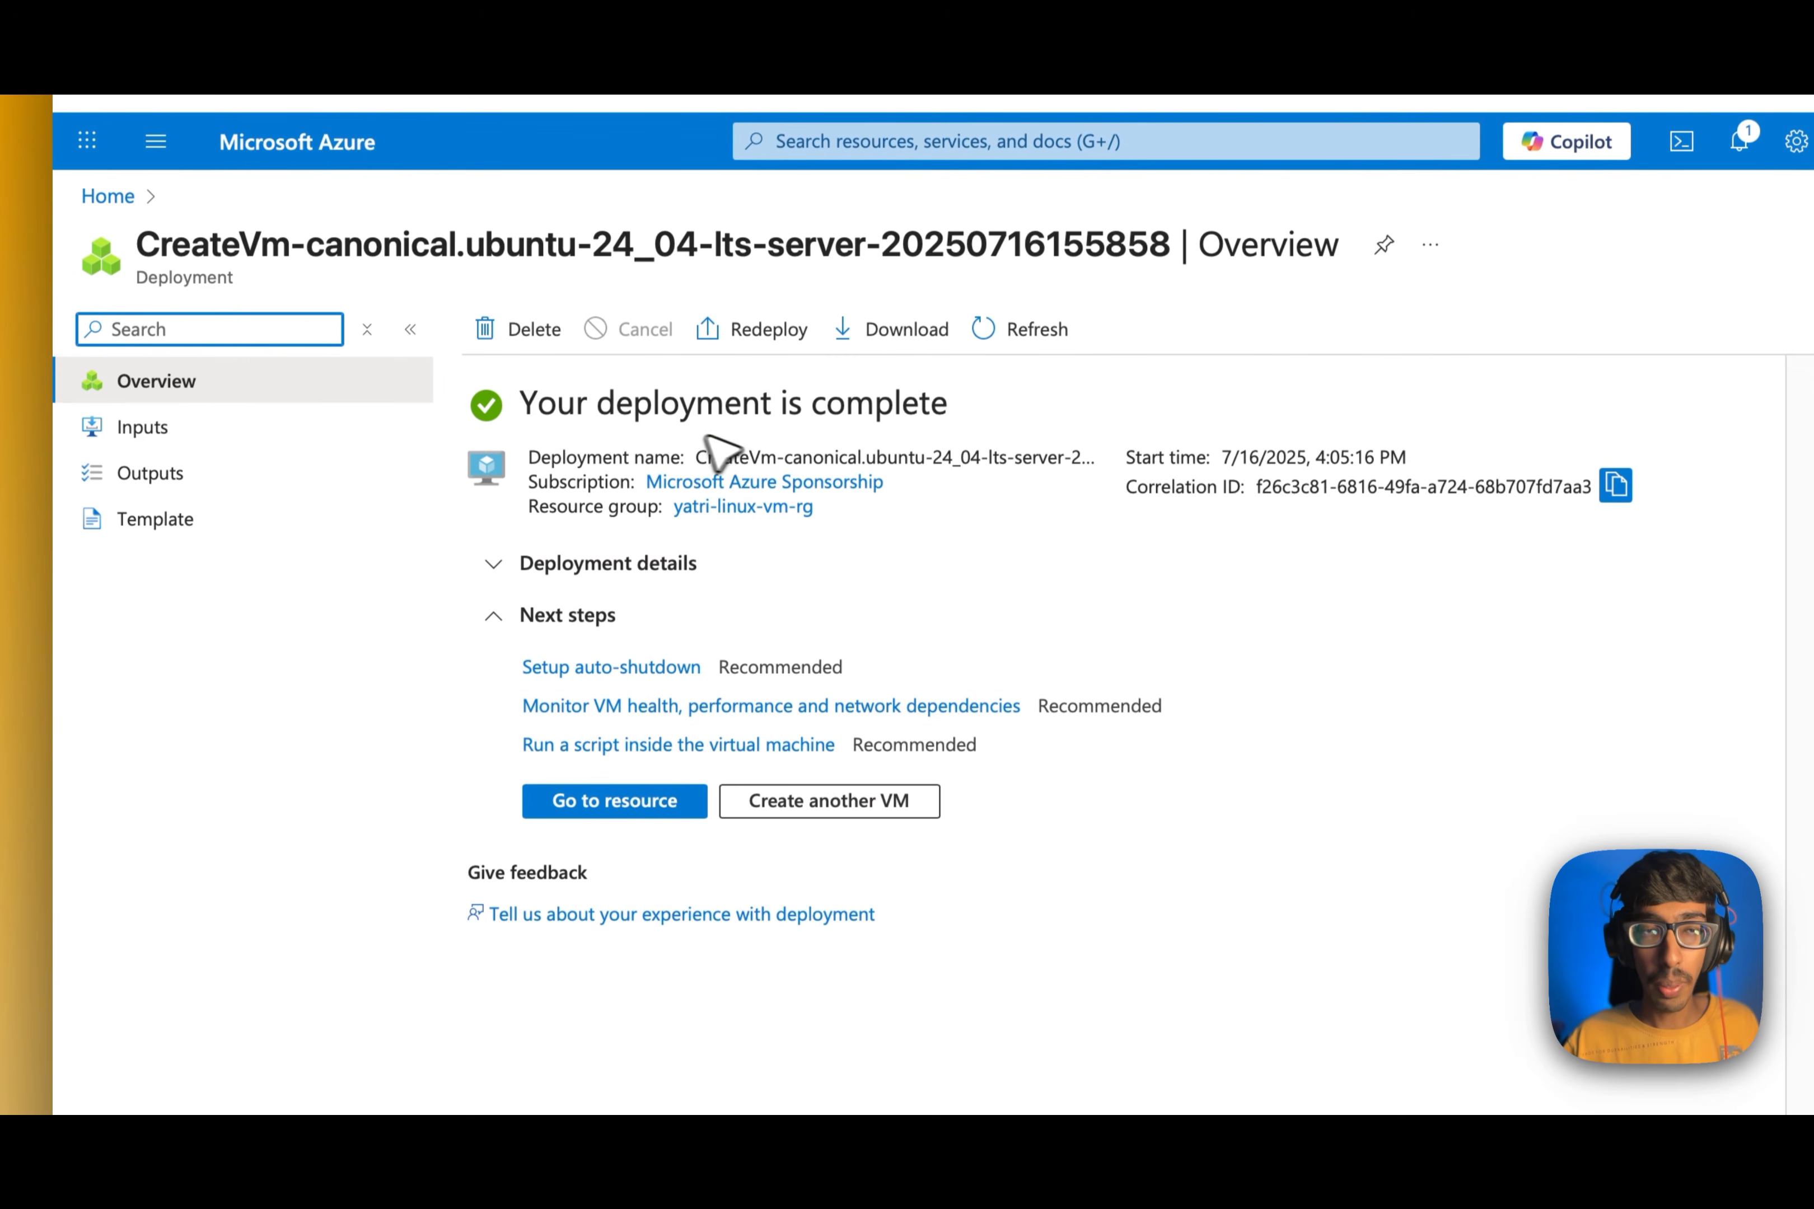
click(667, 804)
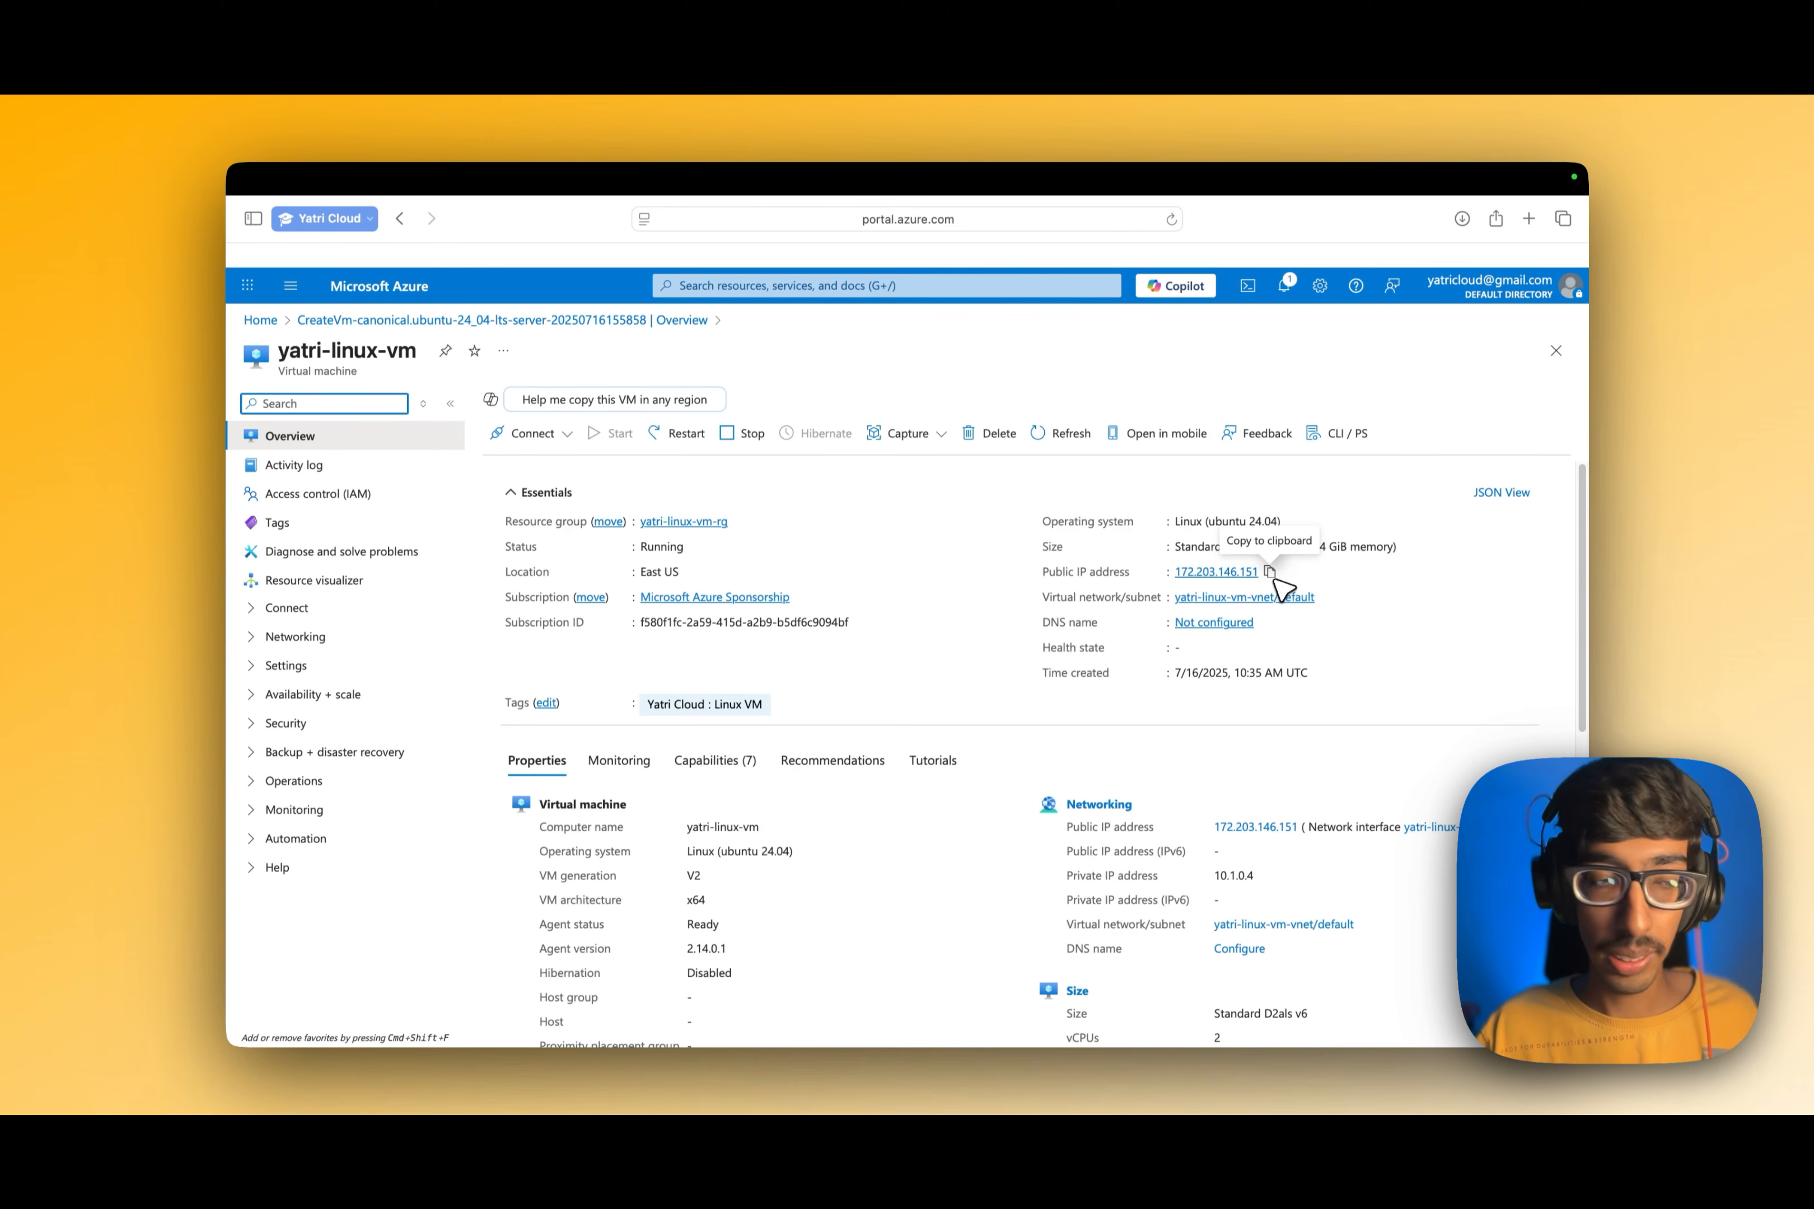
Open the virtual machine's Connect page and choose Native SSH to review its connection instructions
click(570, 436)
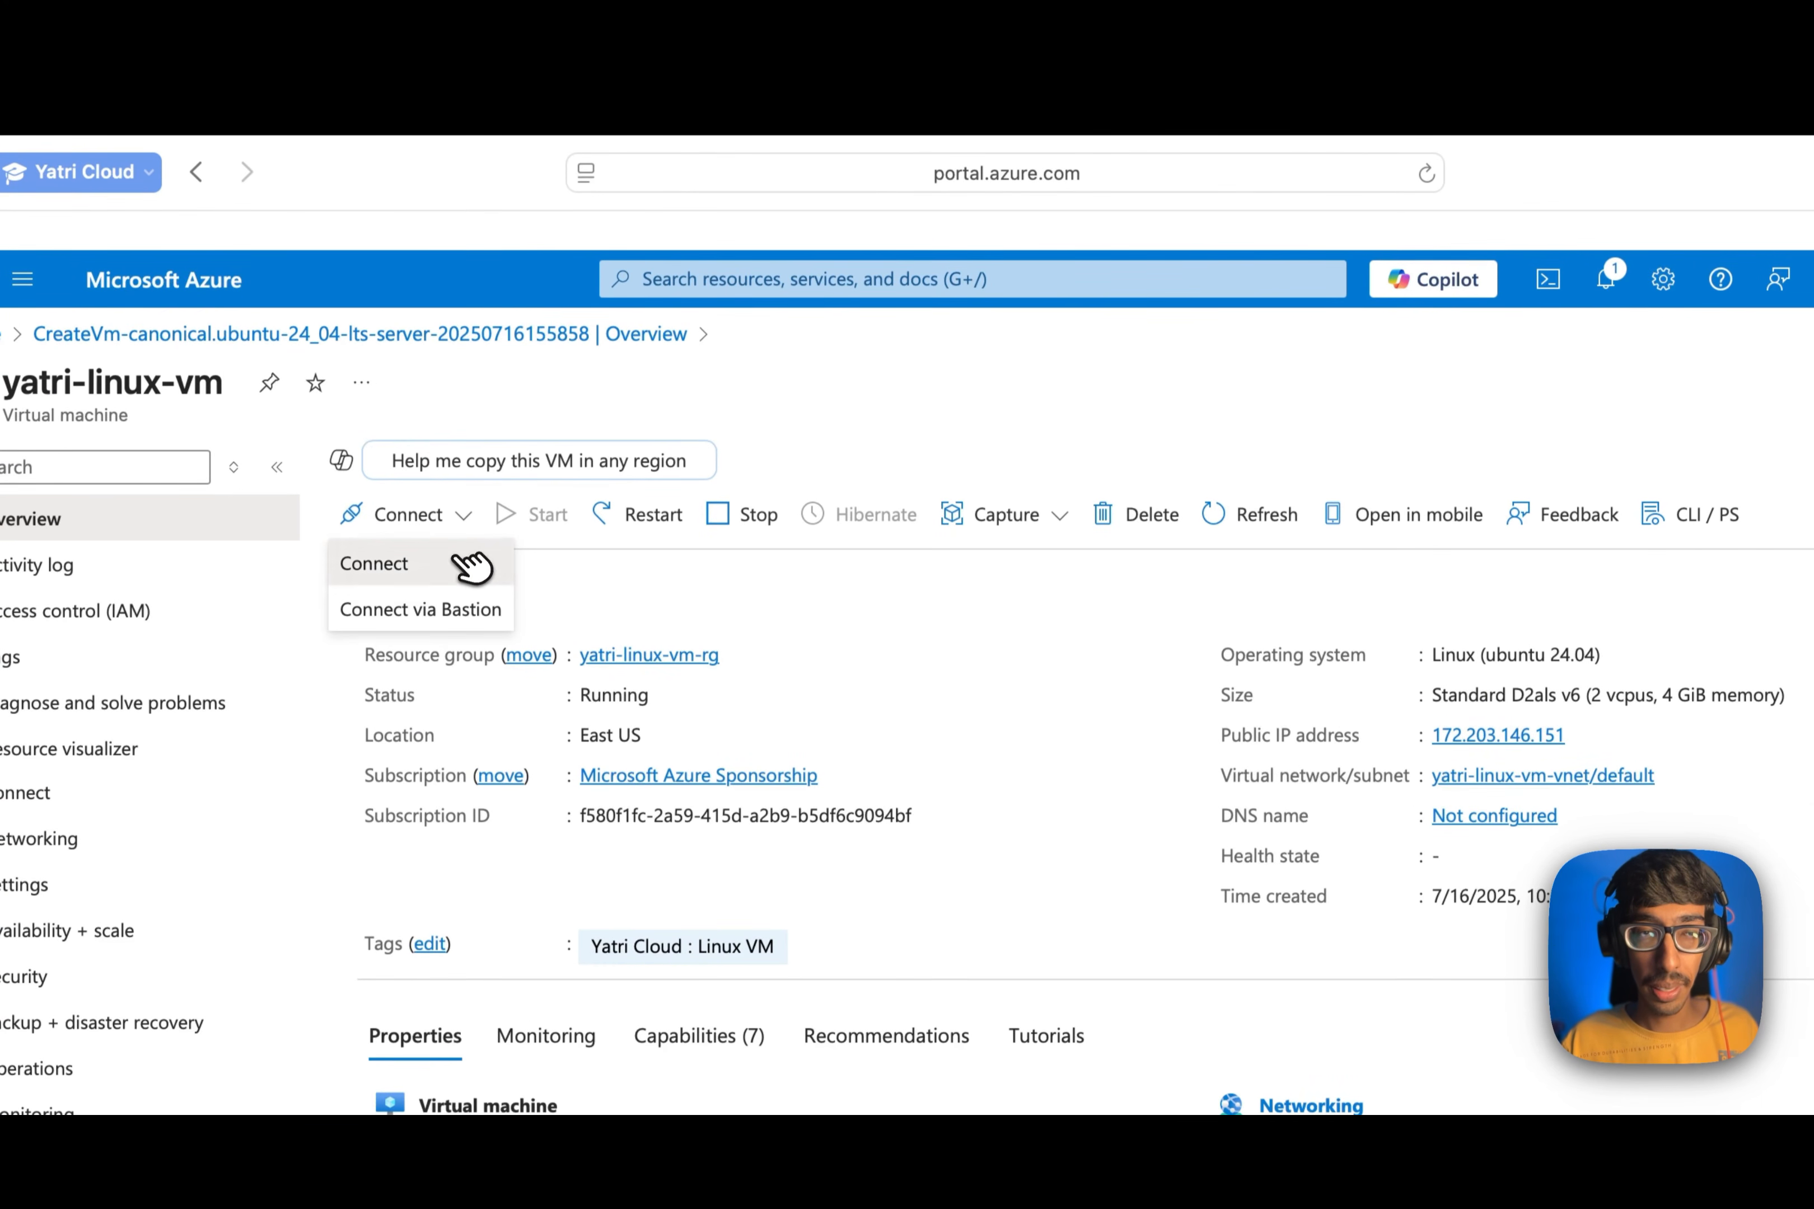
click(472, 566)
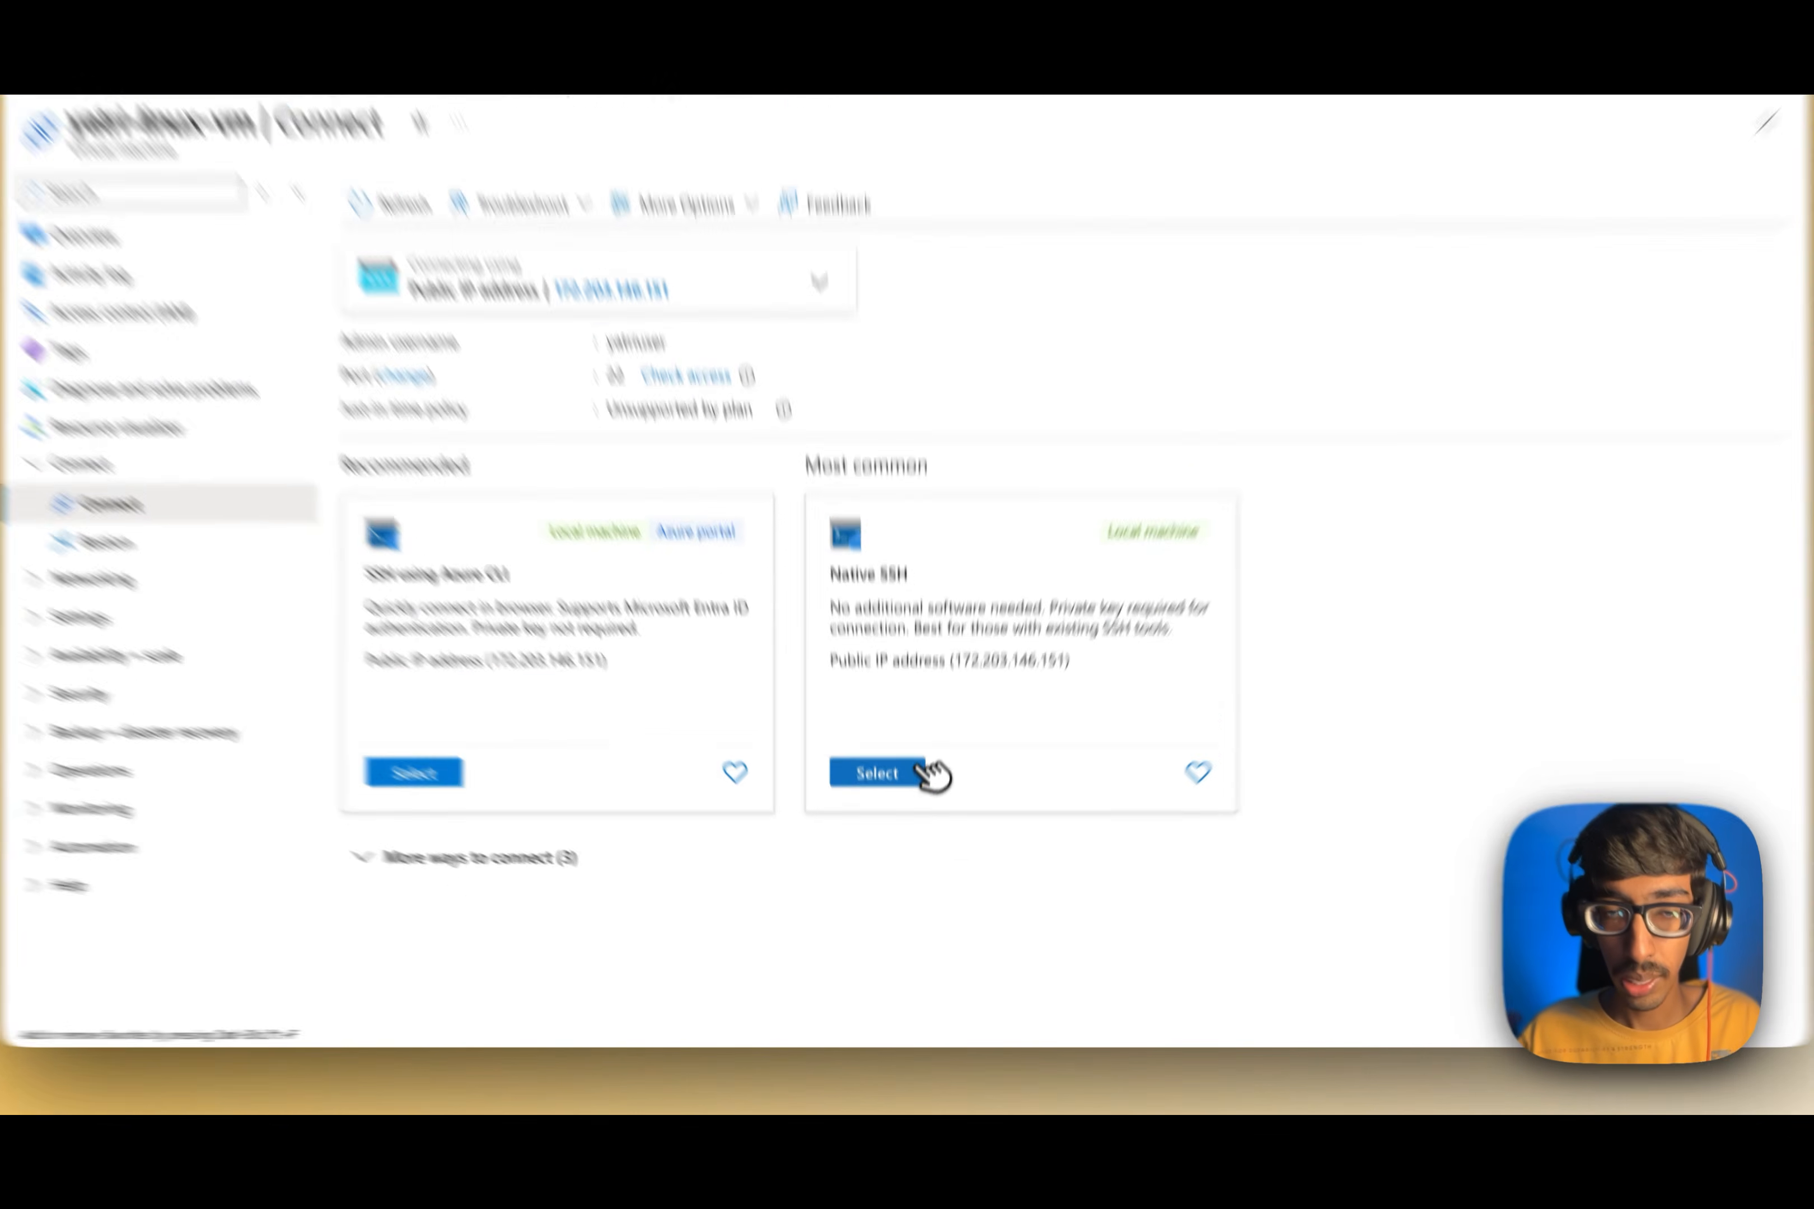
click(915, 838)
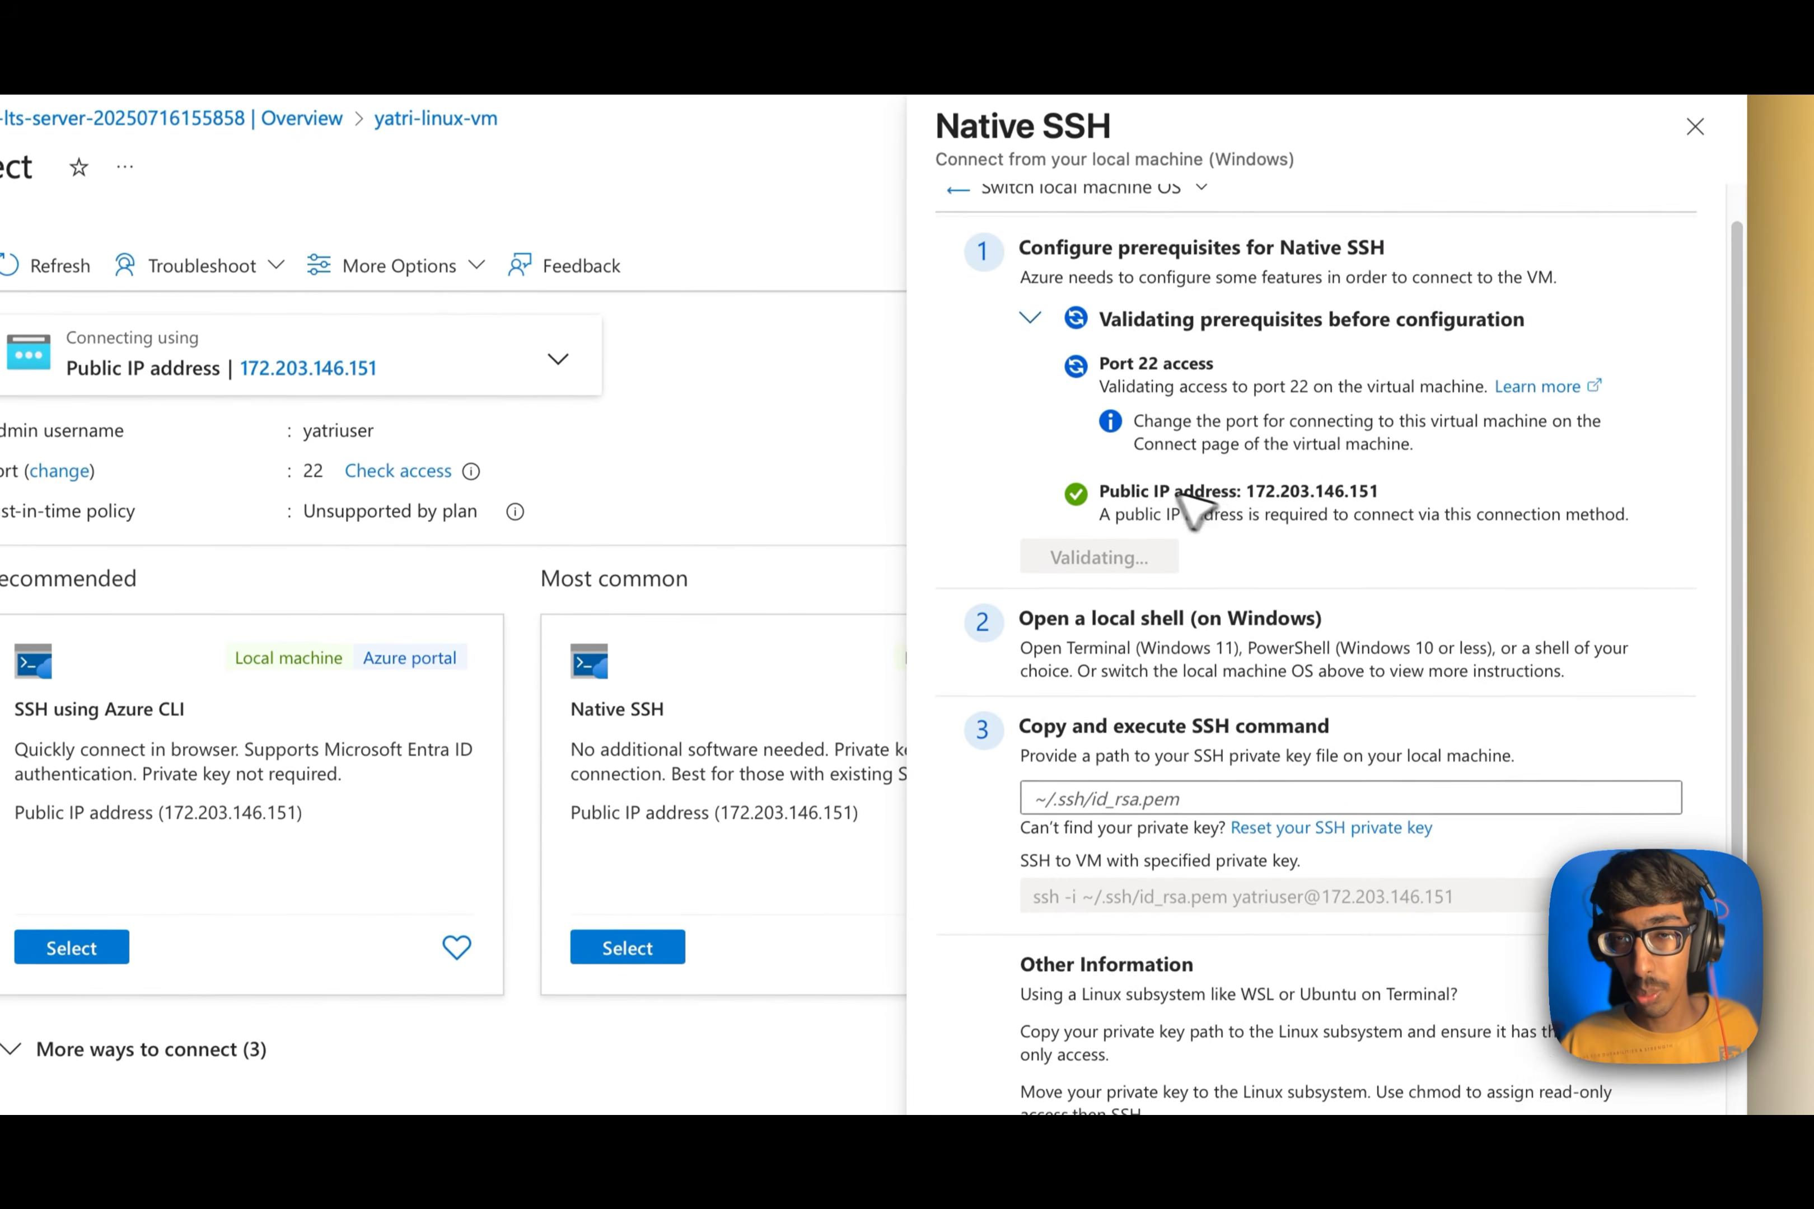
scroll(1162, 491, down, 1)
scroll(1147, 490, up, 2)
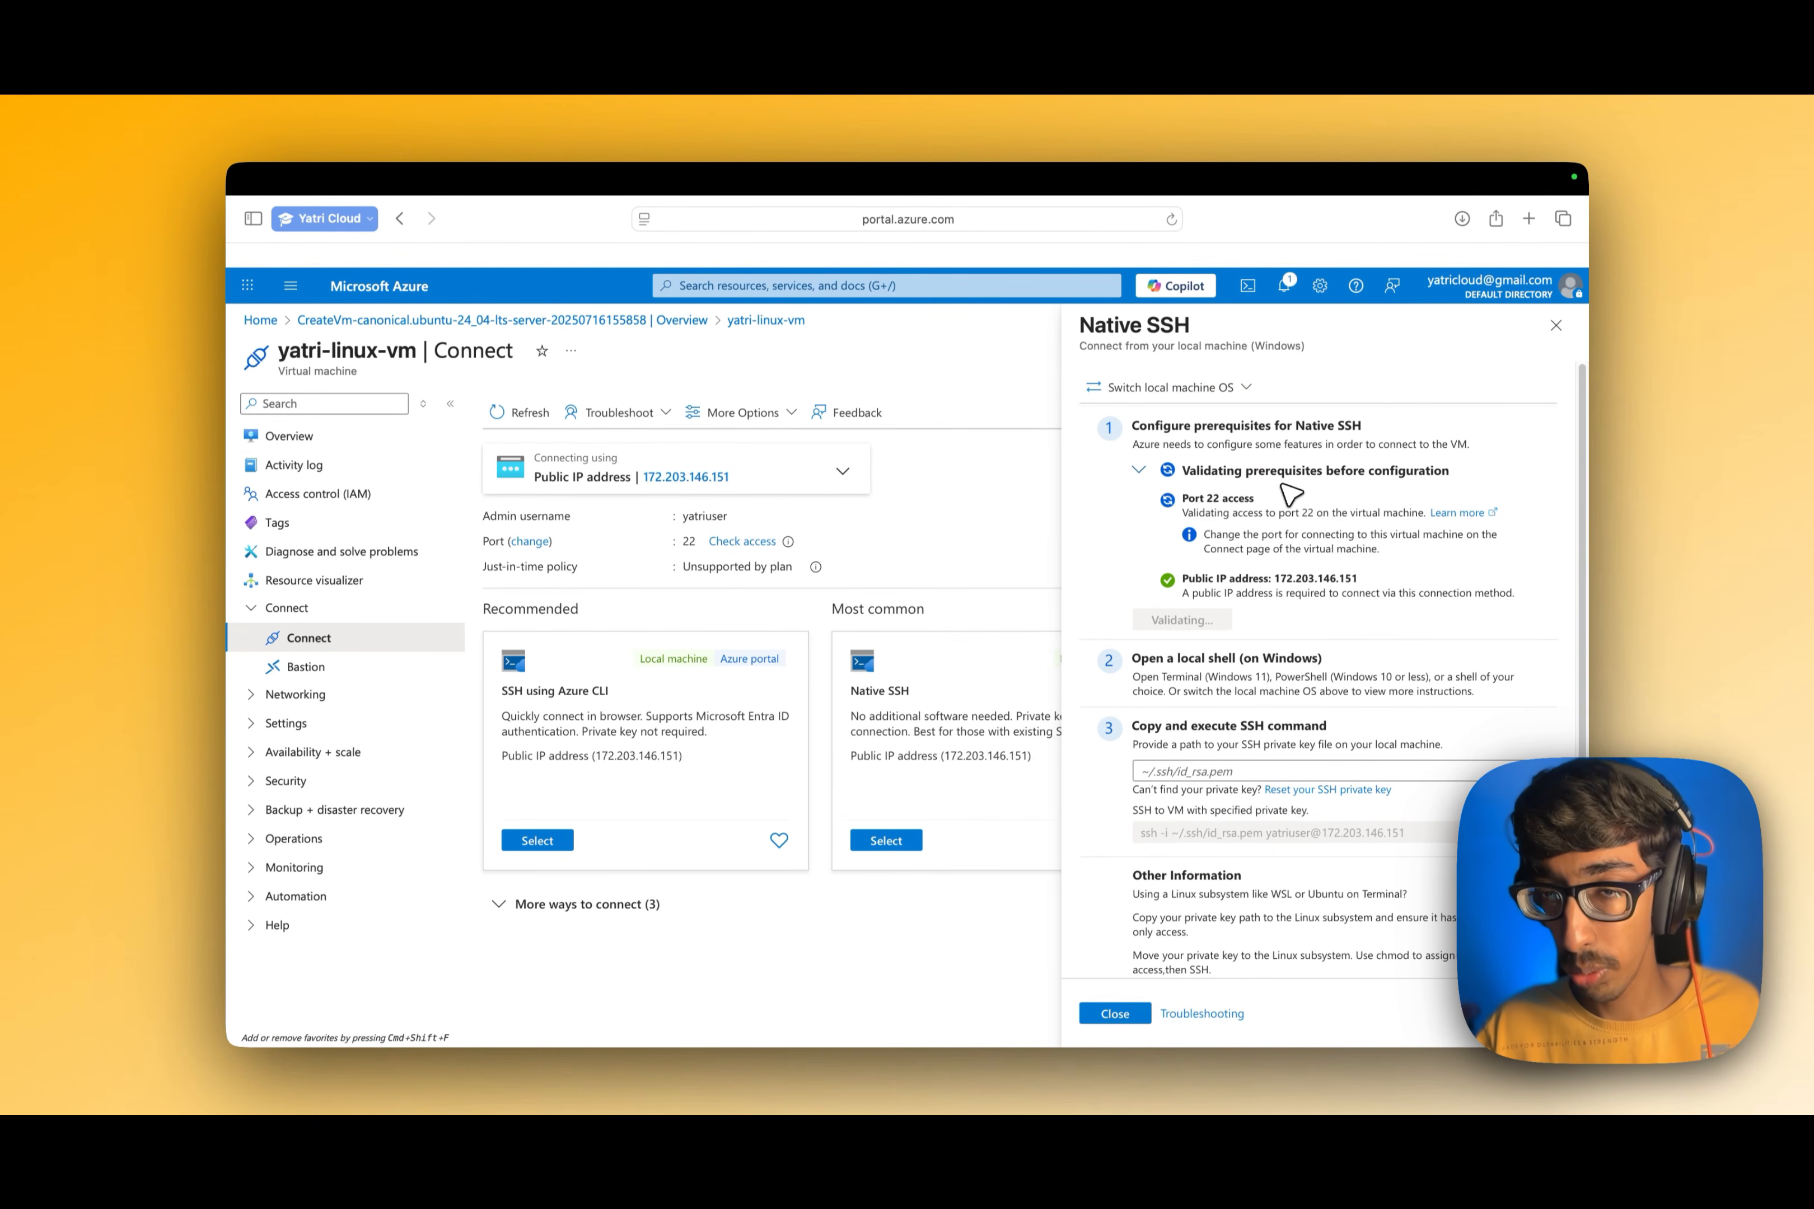
scroll(1295, 726, down, 2)
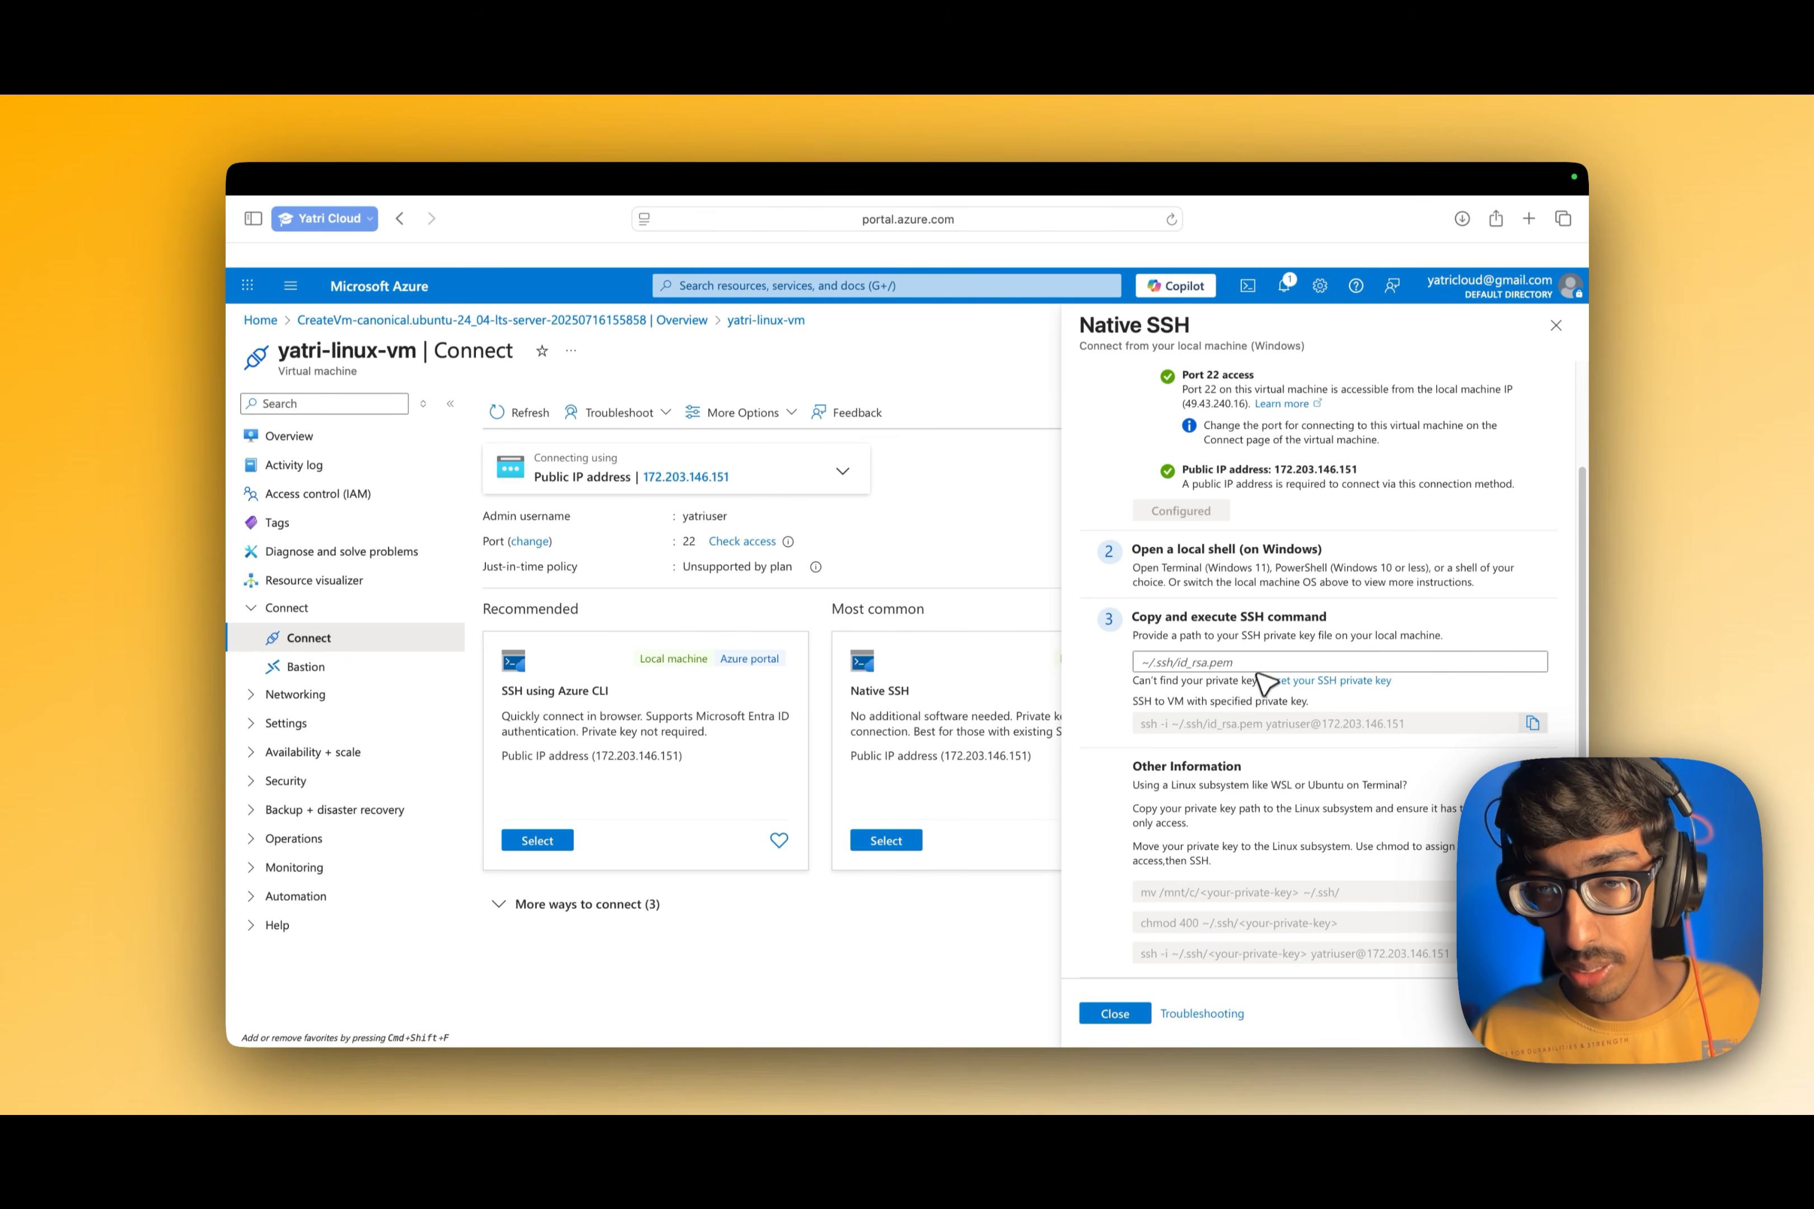
Copy the SSH command for the specified private key and paste it at the prompt in Terminal
click(1532, 723)
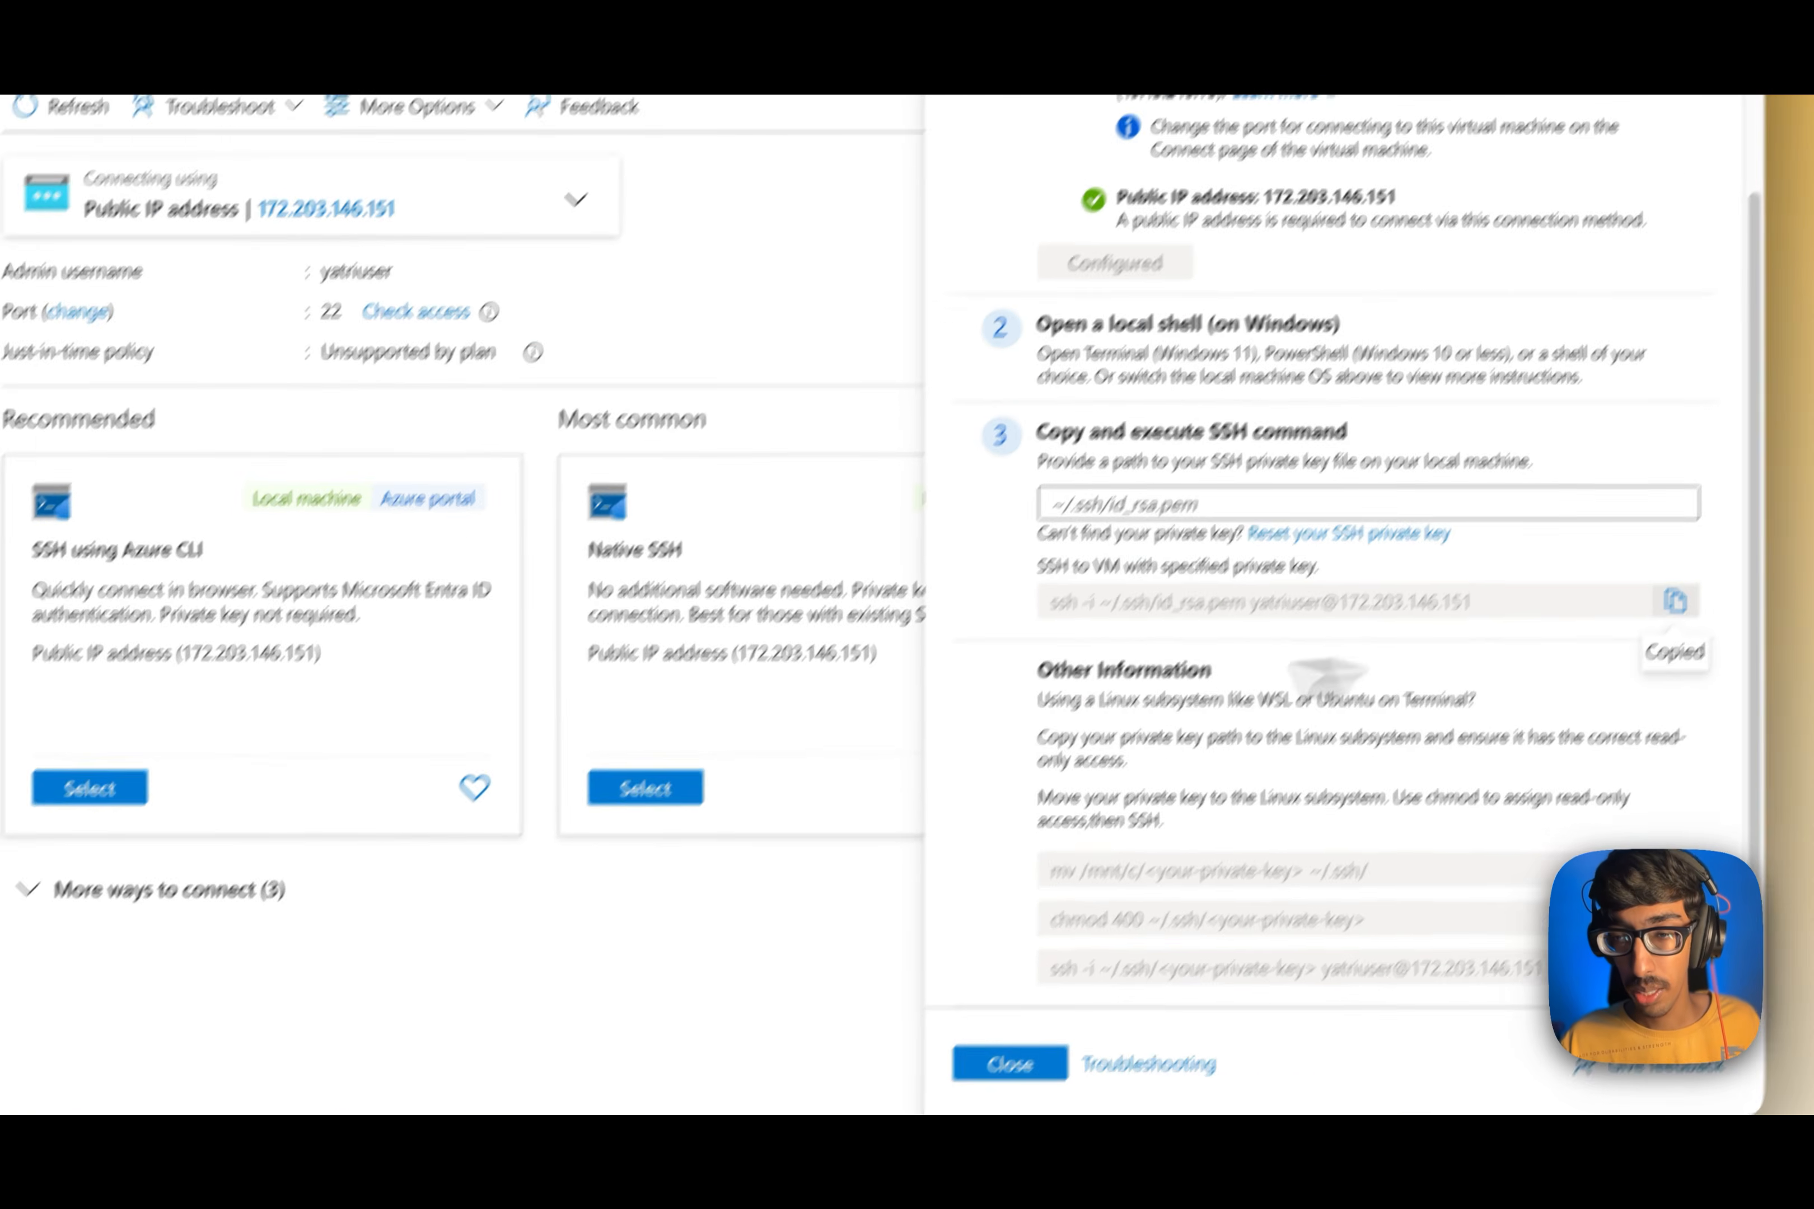
mouse_move(979, 1059)
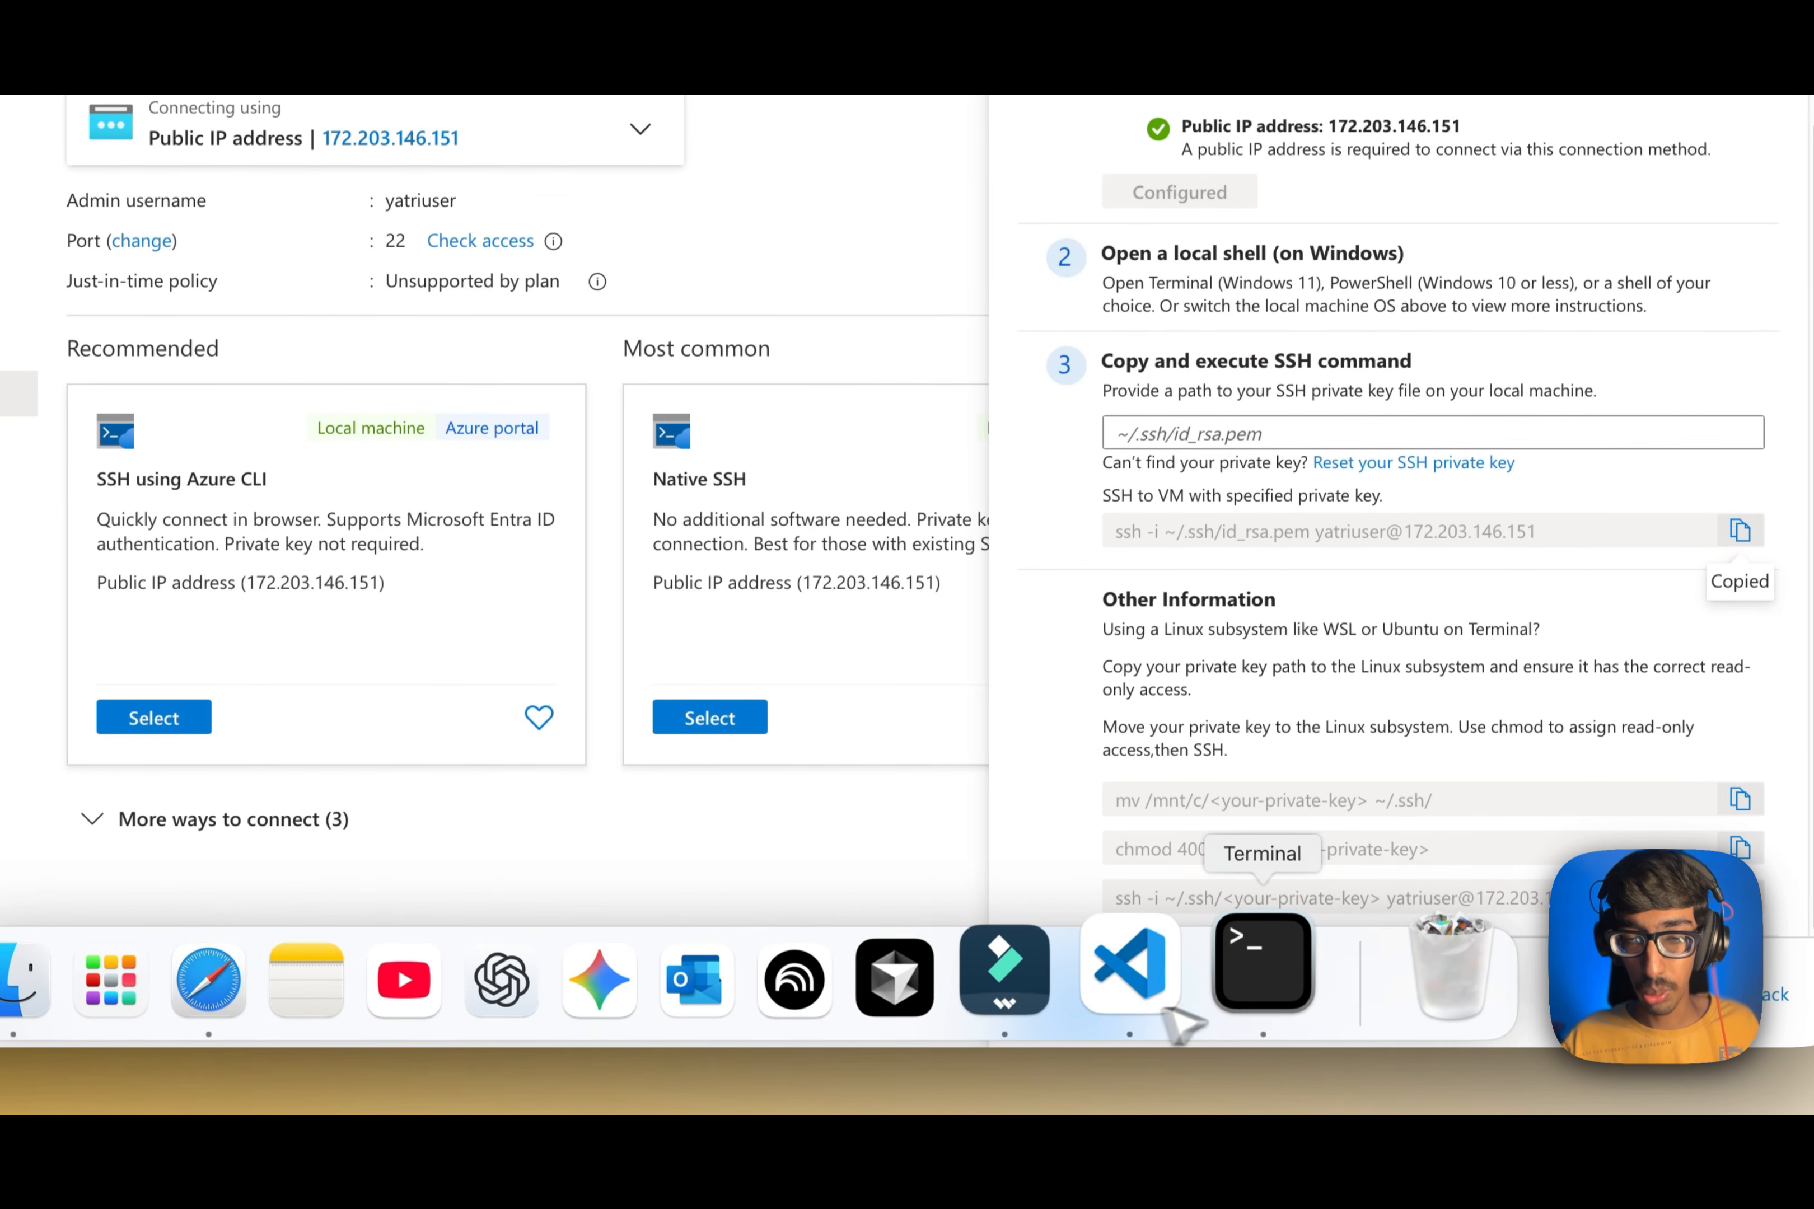
click(1263, 968)
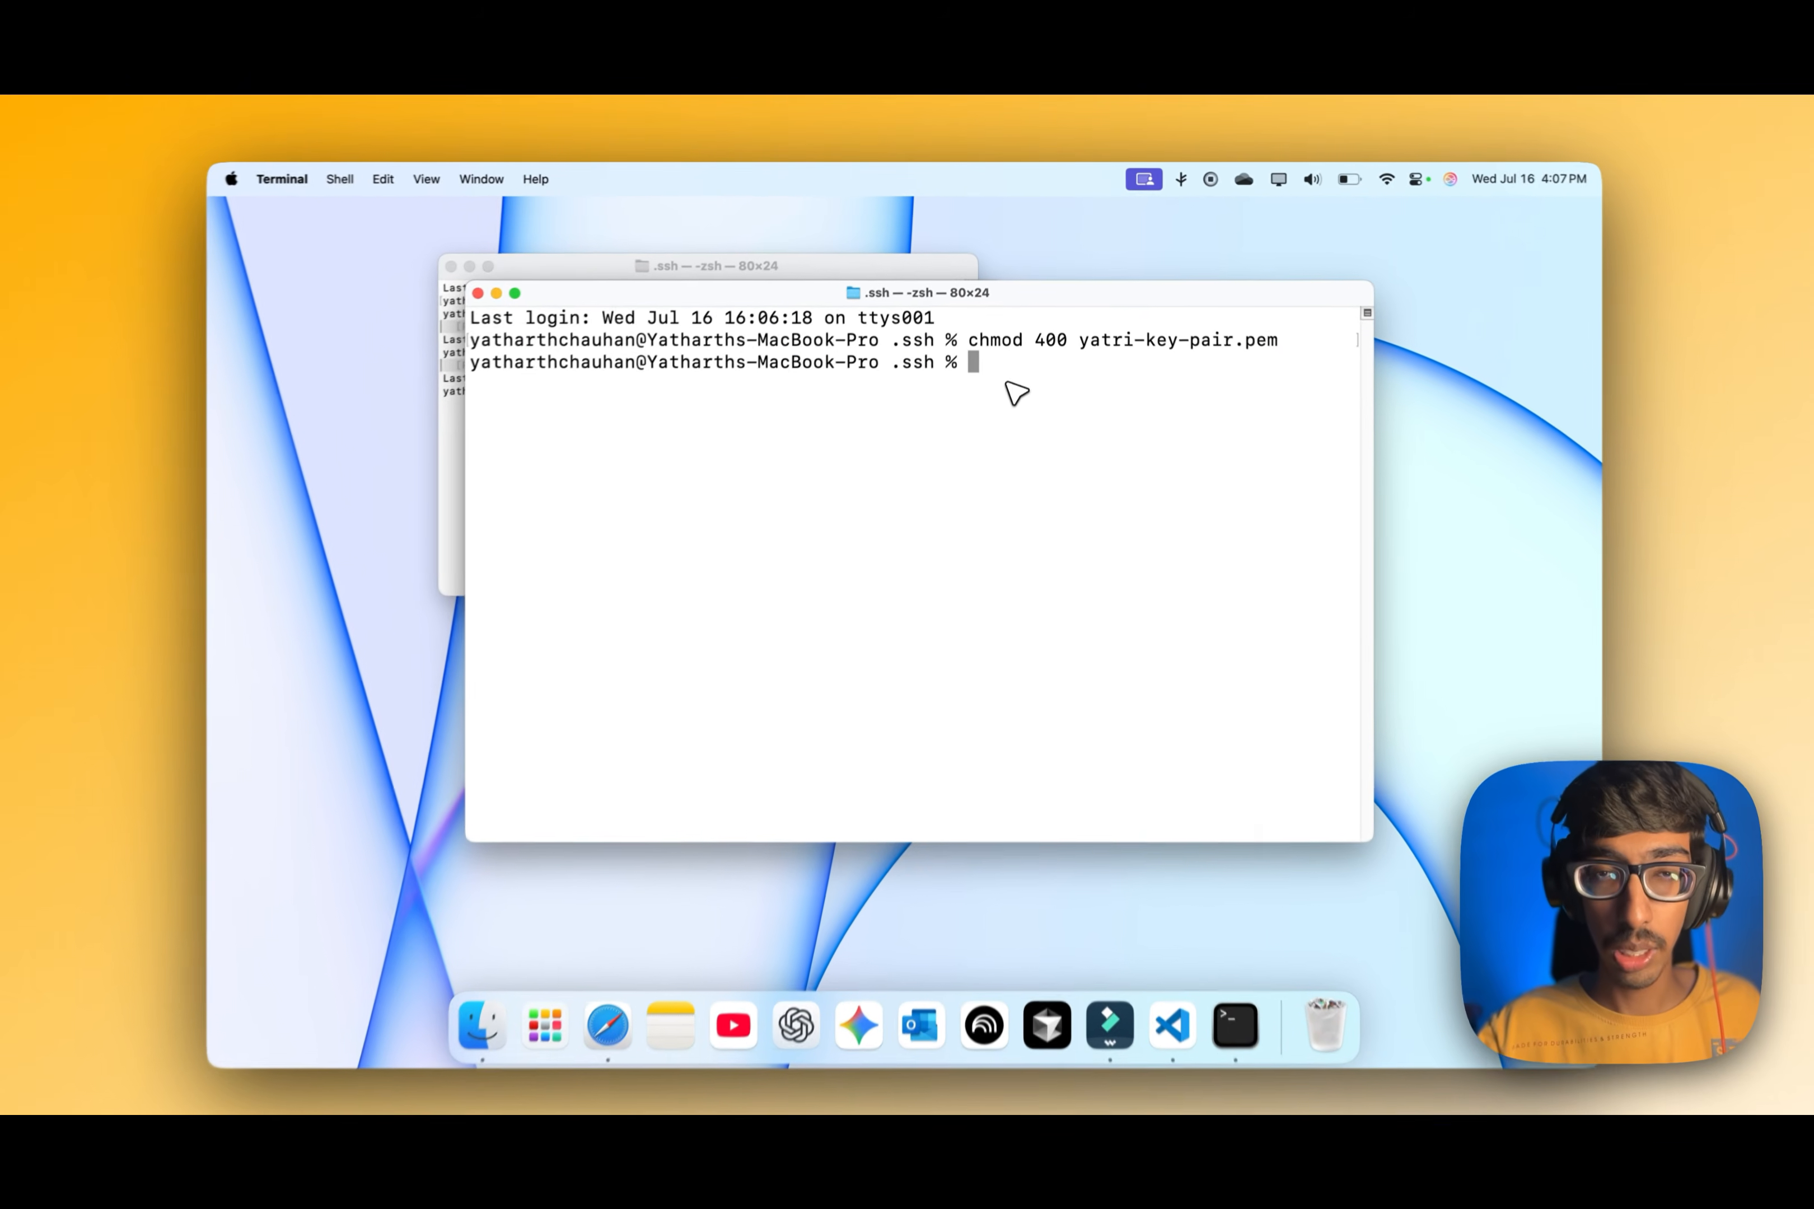
key(super+v)
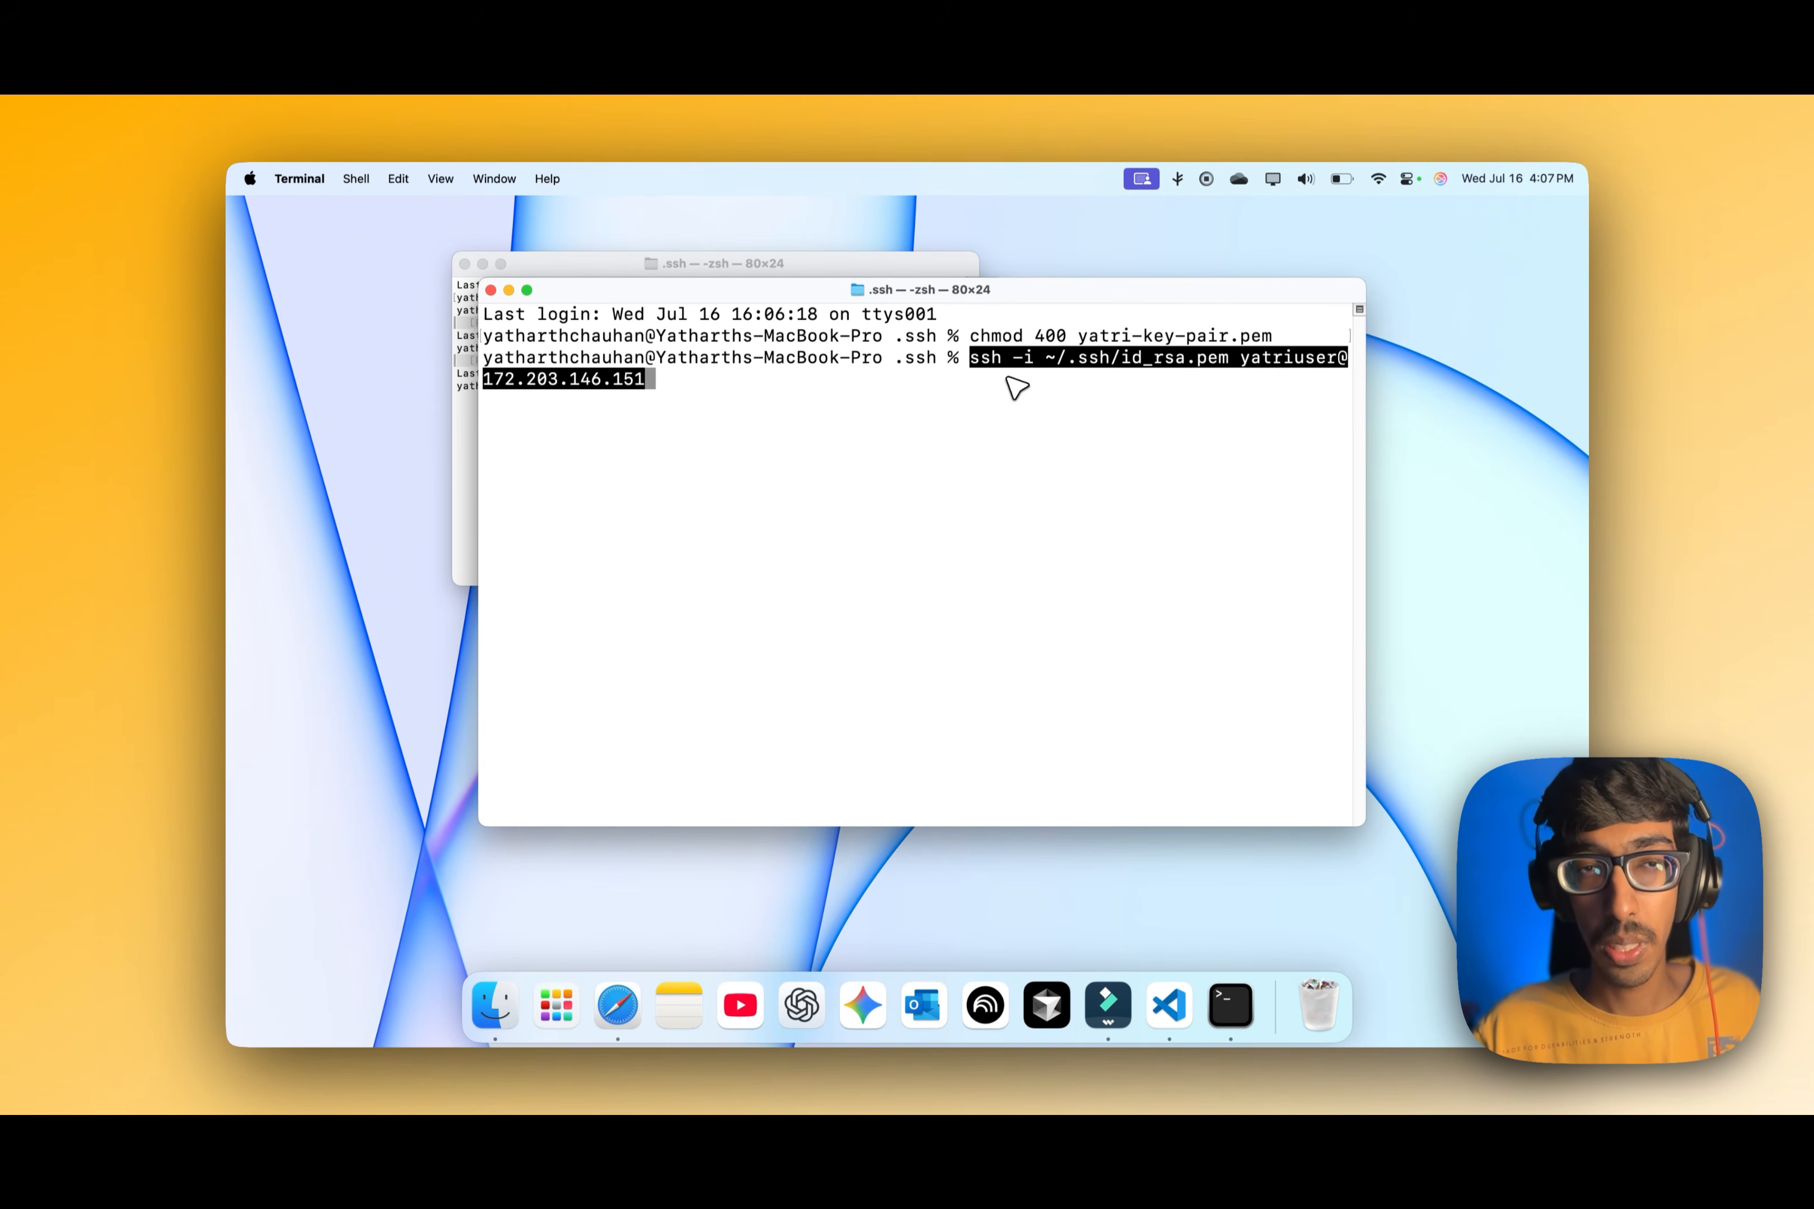
Replace id_rsa in the SSH command's key path with yatri-key-pair, copied from the chmod line above
key(Left)
key(Left)
key(Left)
key(Left)
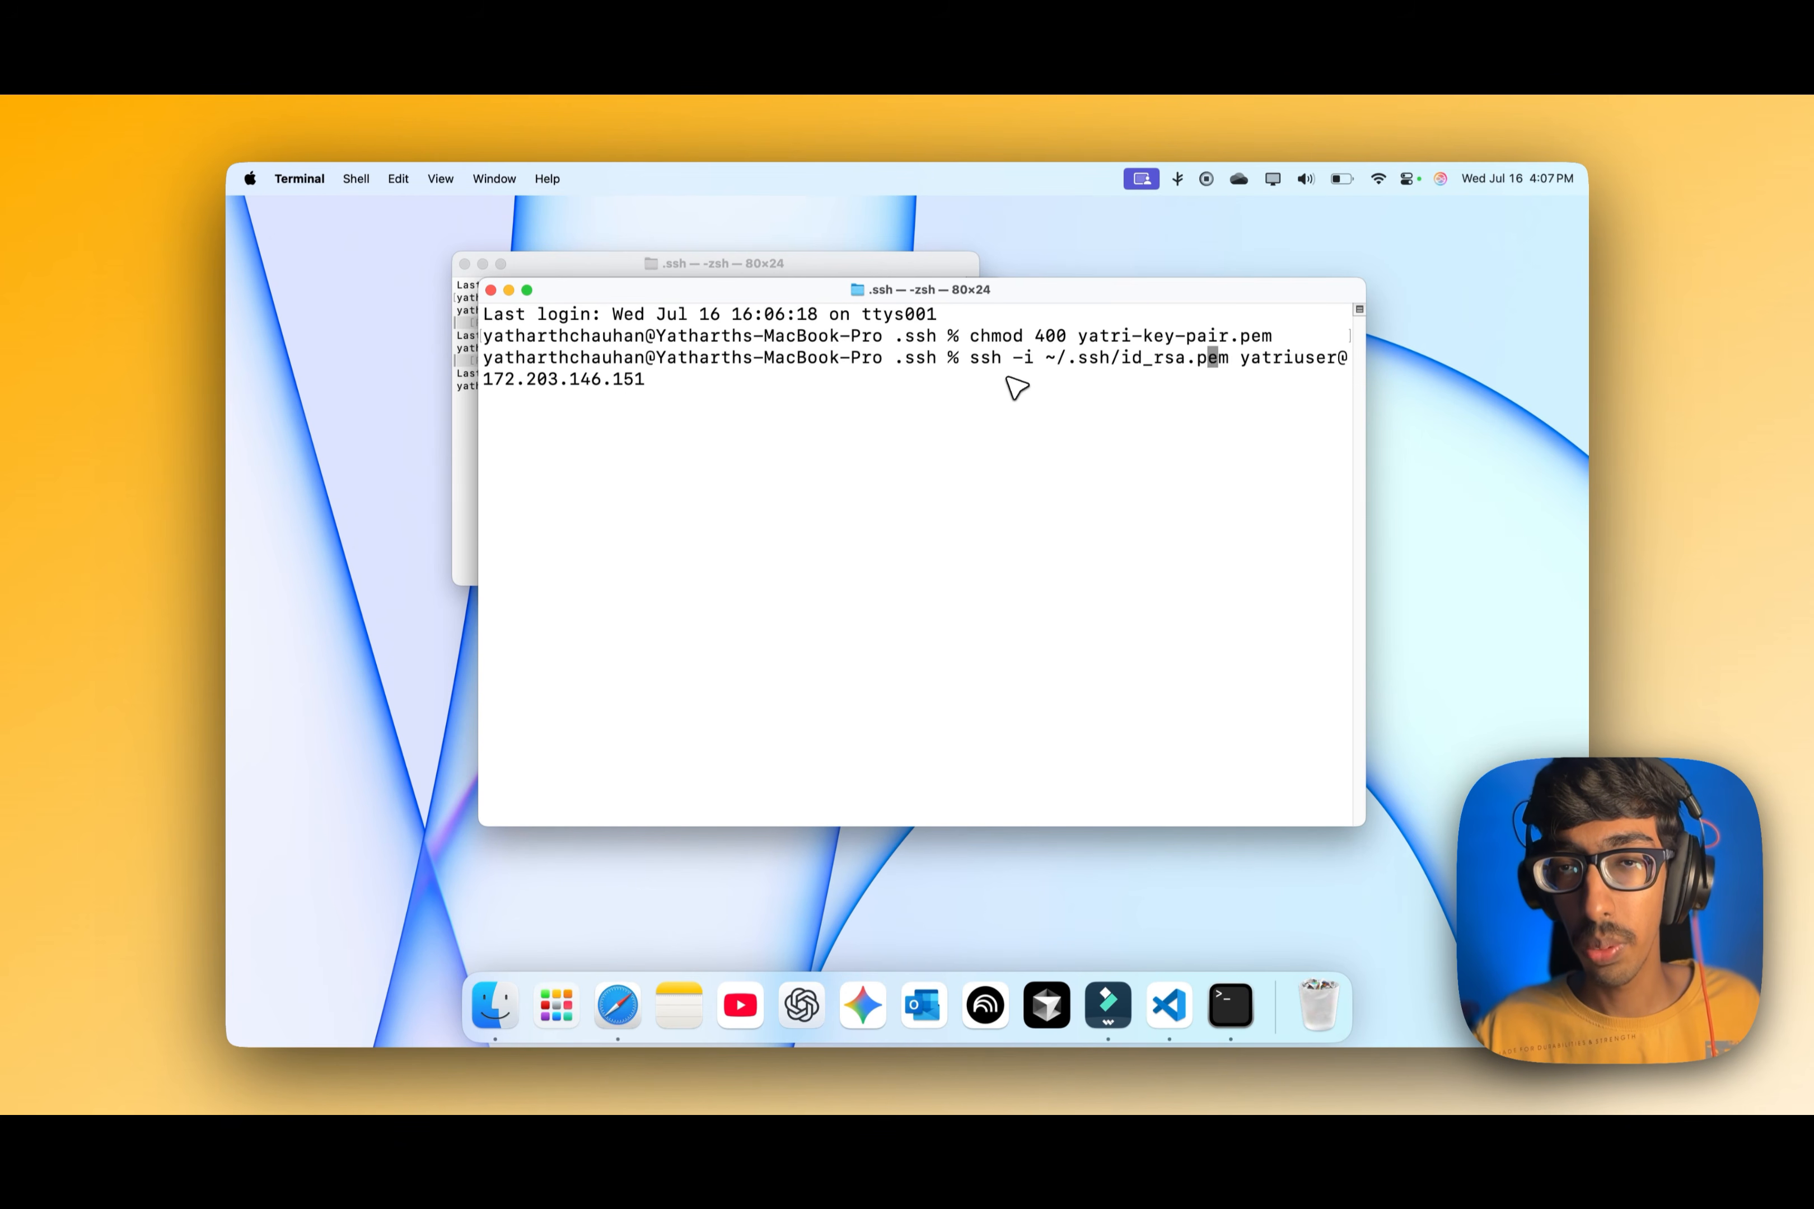
key(Left)
key(Left)
key(BackSpace)
key(BackSpace)
key(BackSpace)
key(BackSpace)
key(BackSpace)
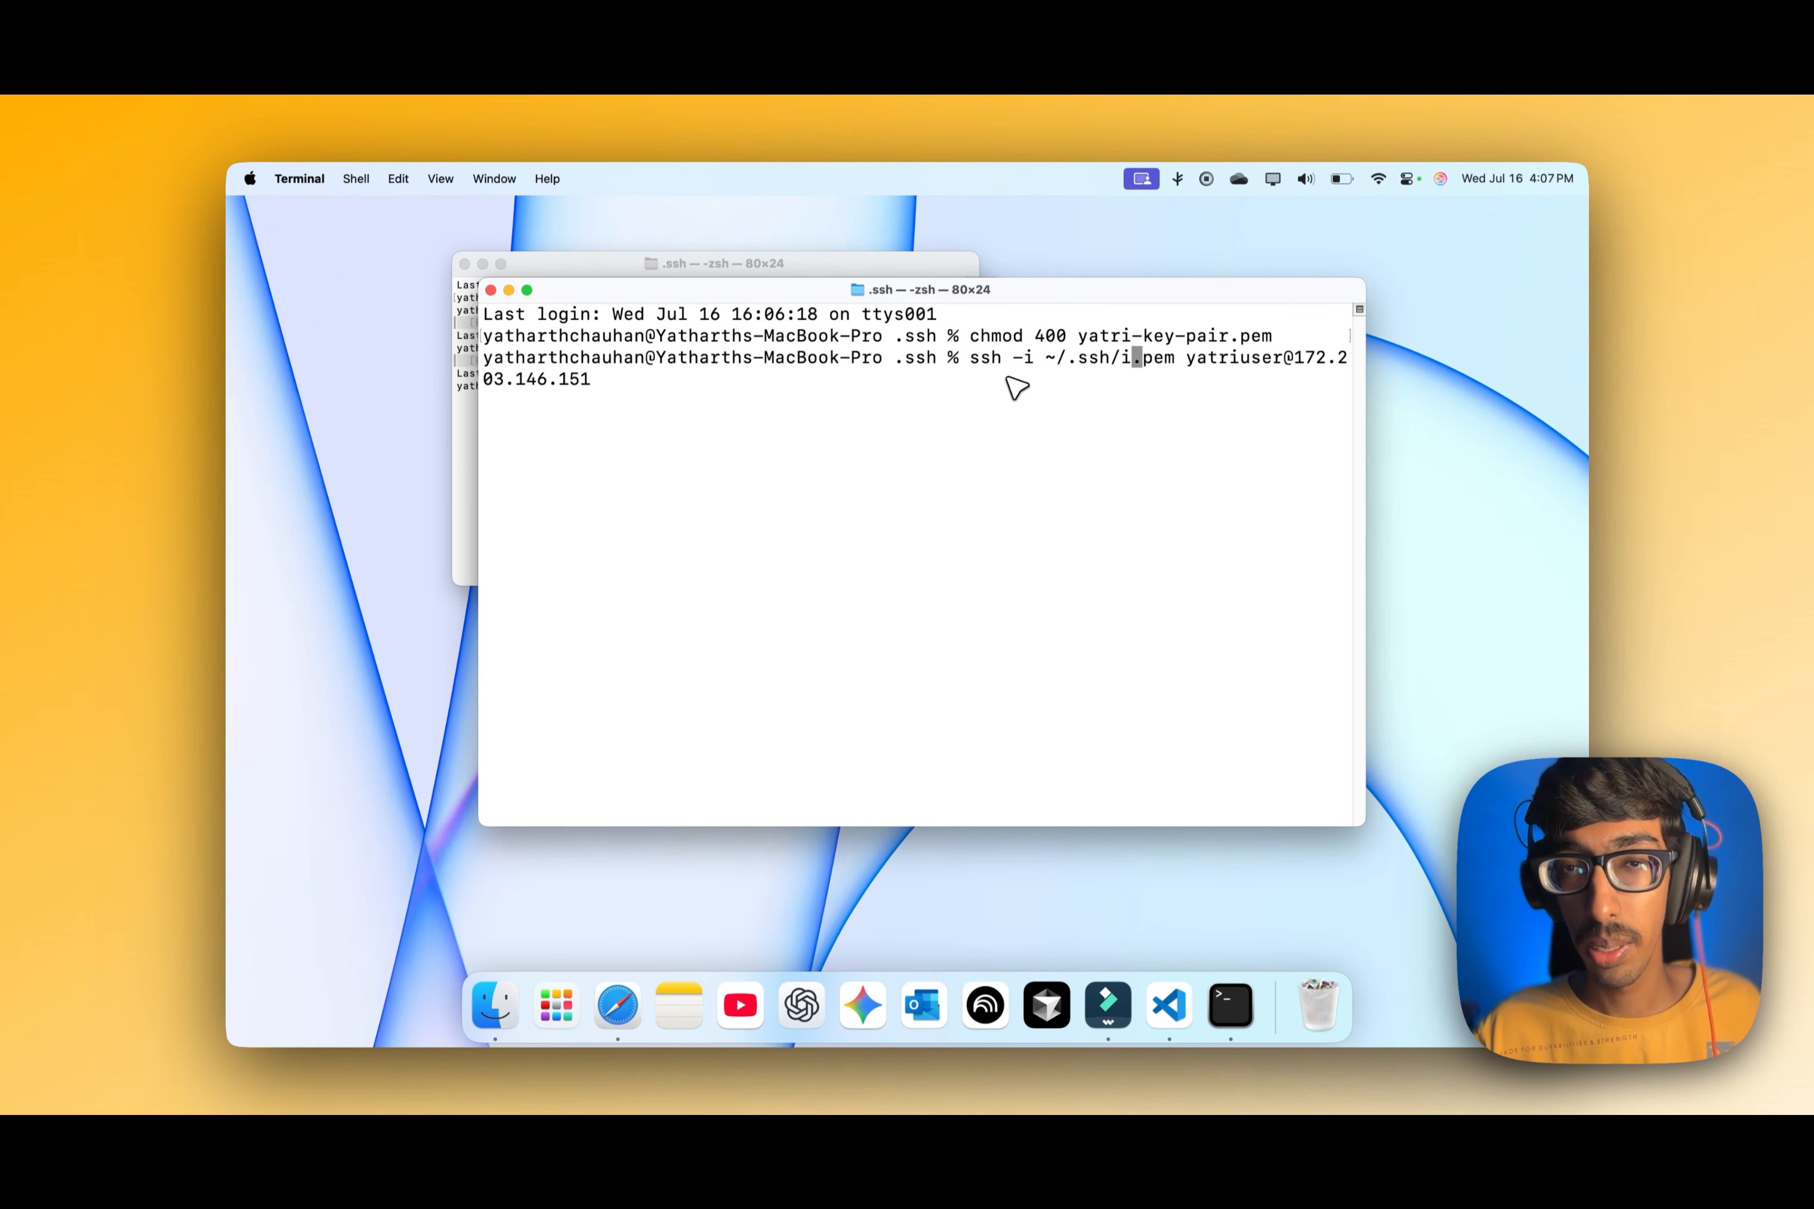
key(BackSpace)
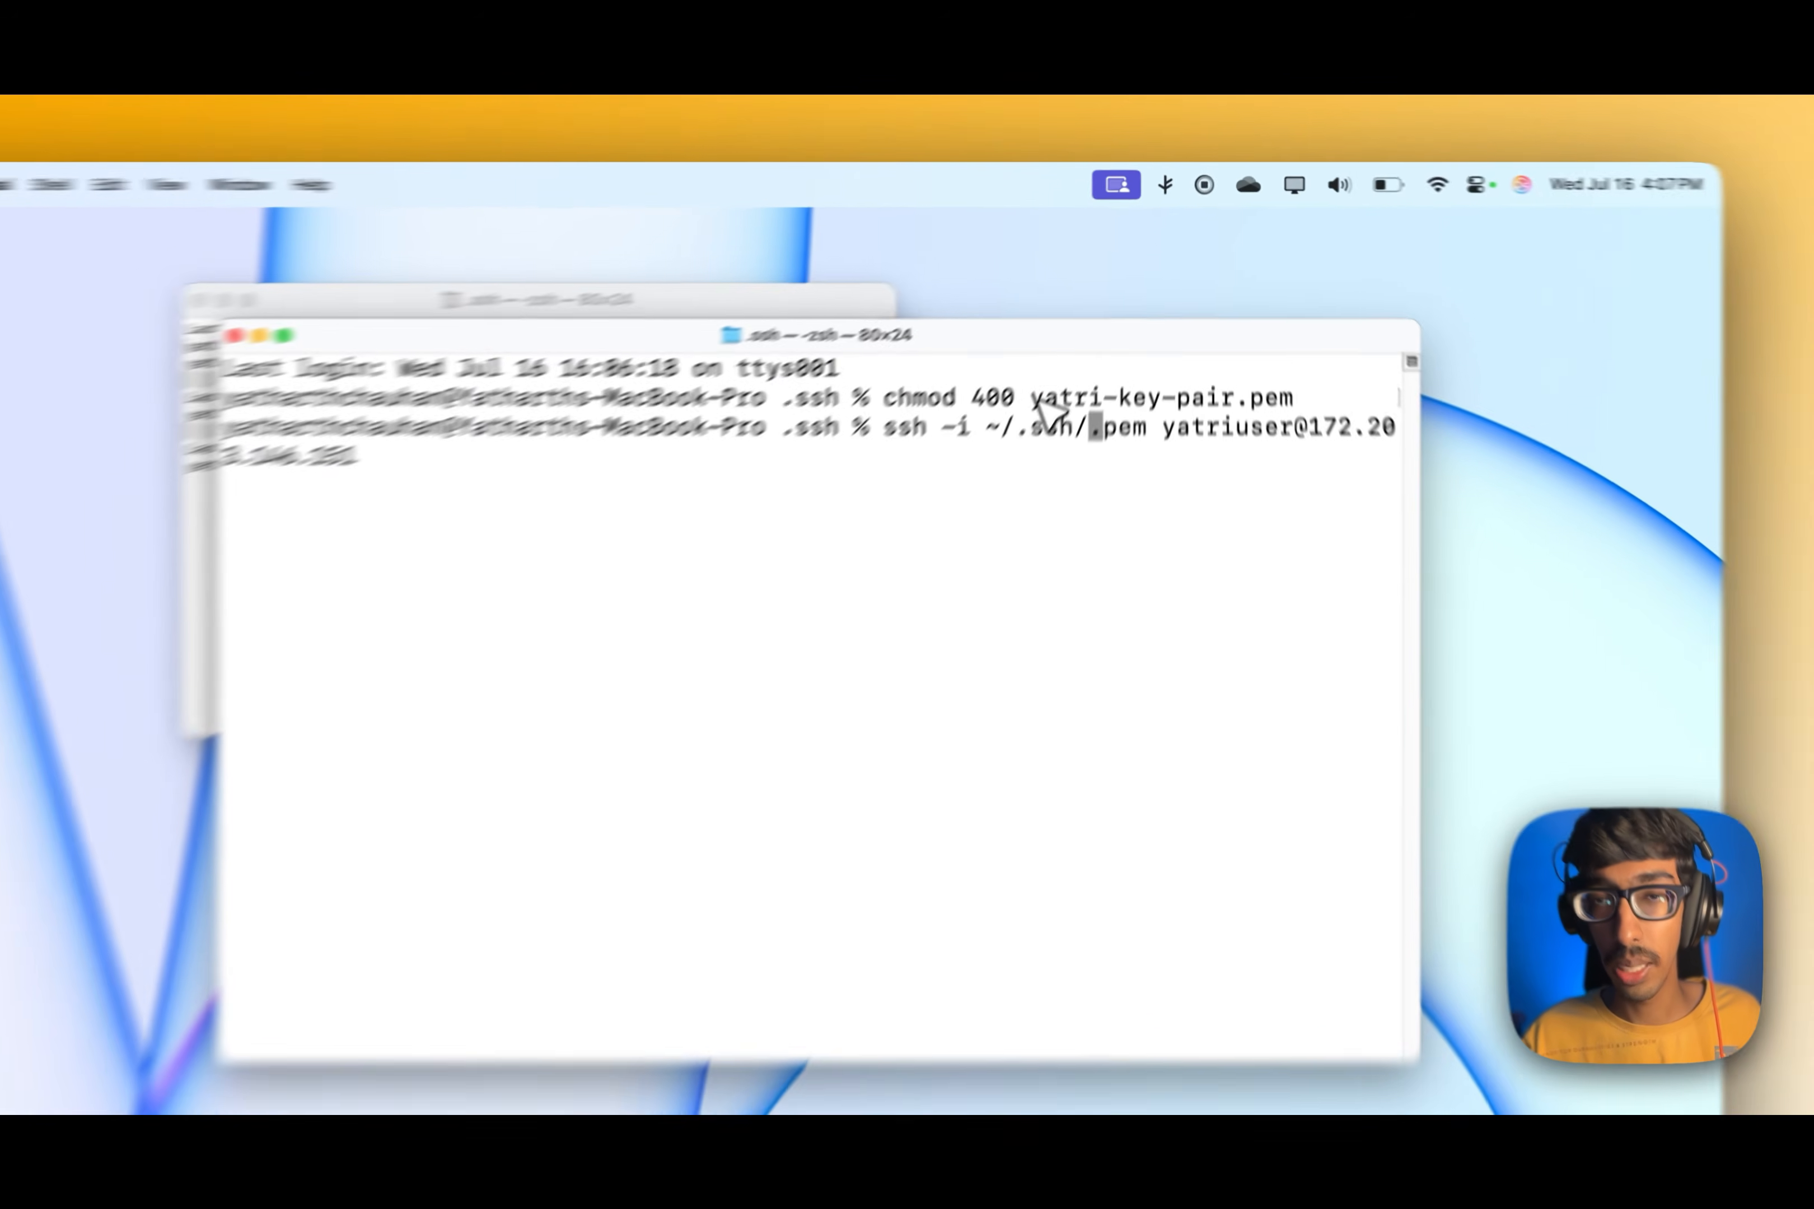
drag(1033, 399, 1197, 388)
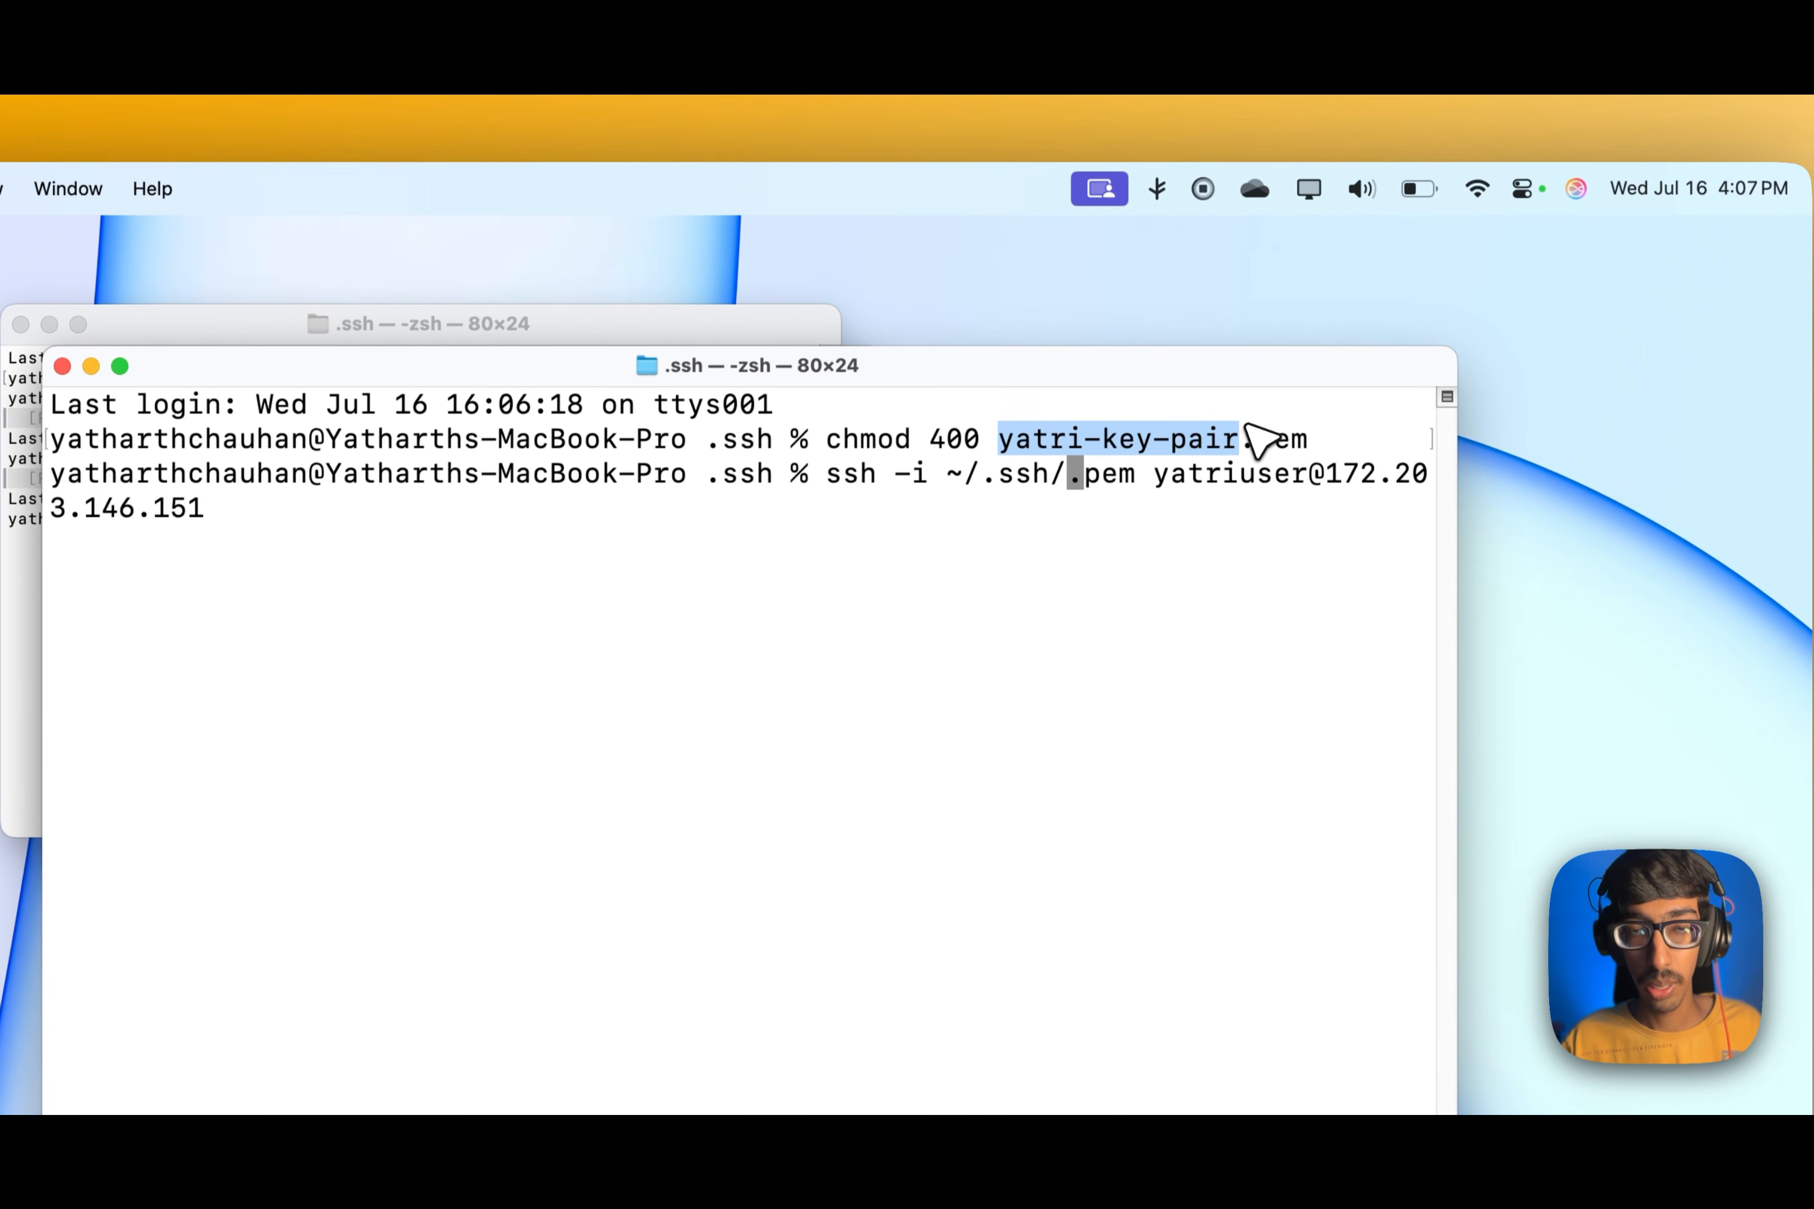
click(1062, 480)
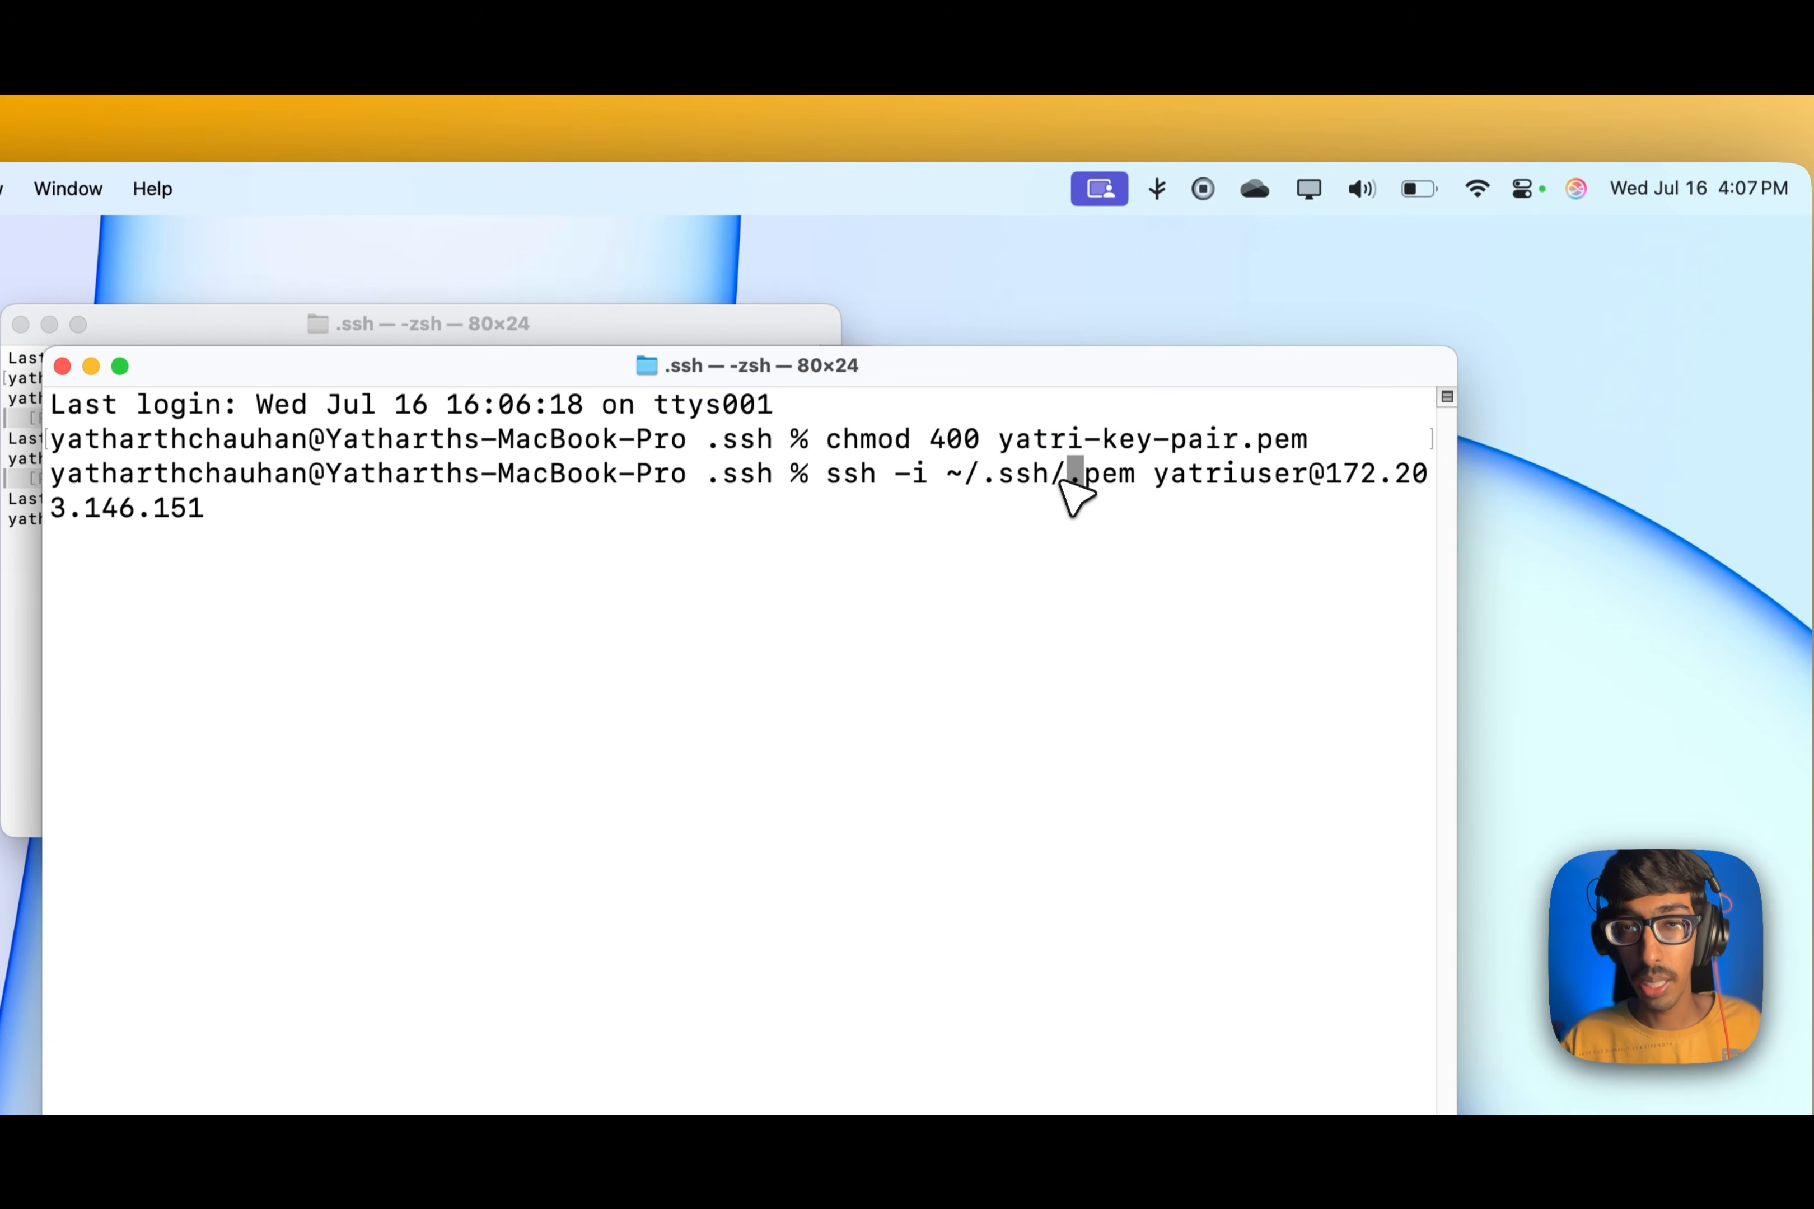
key(super+v)
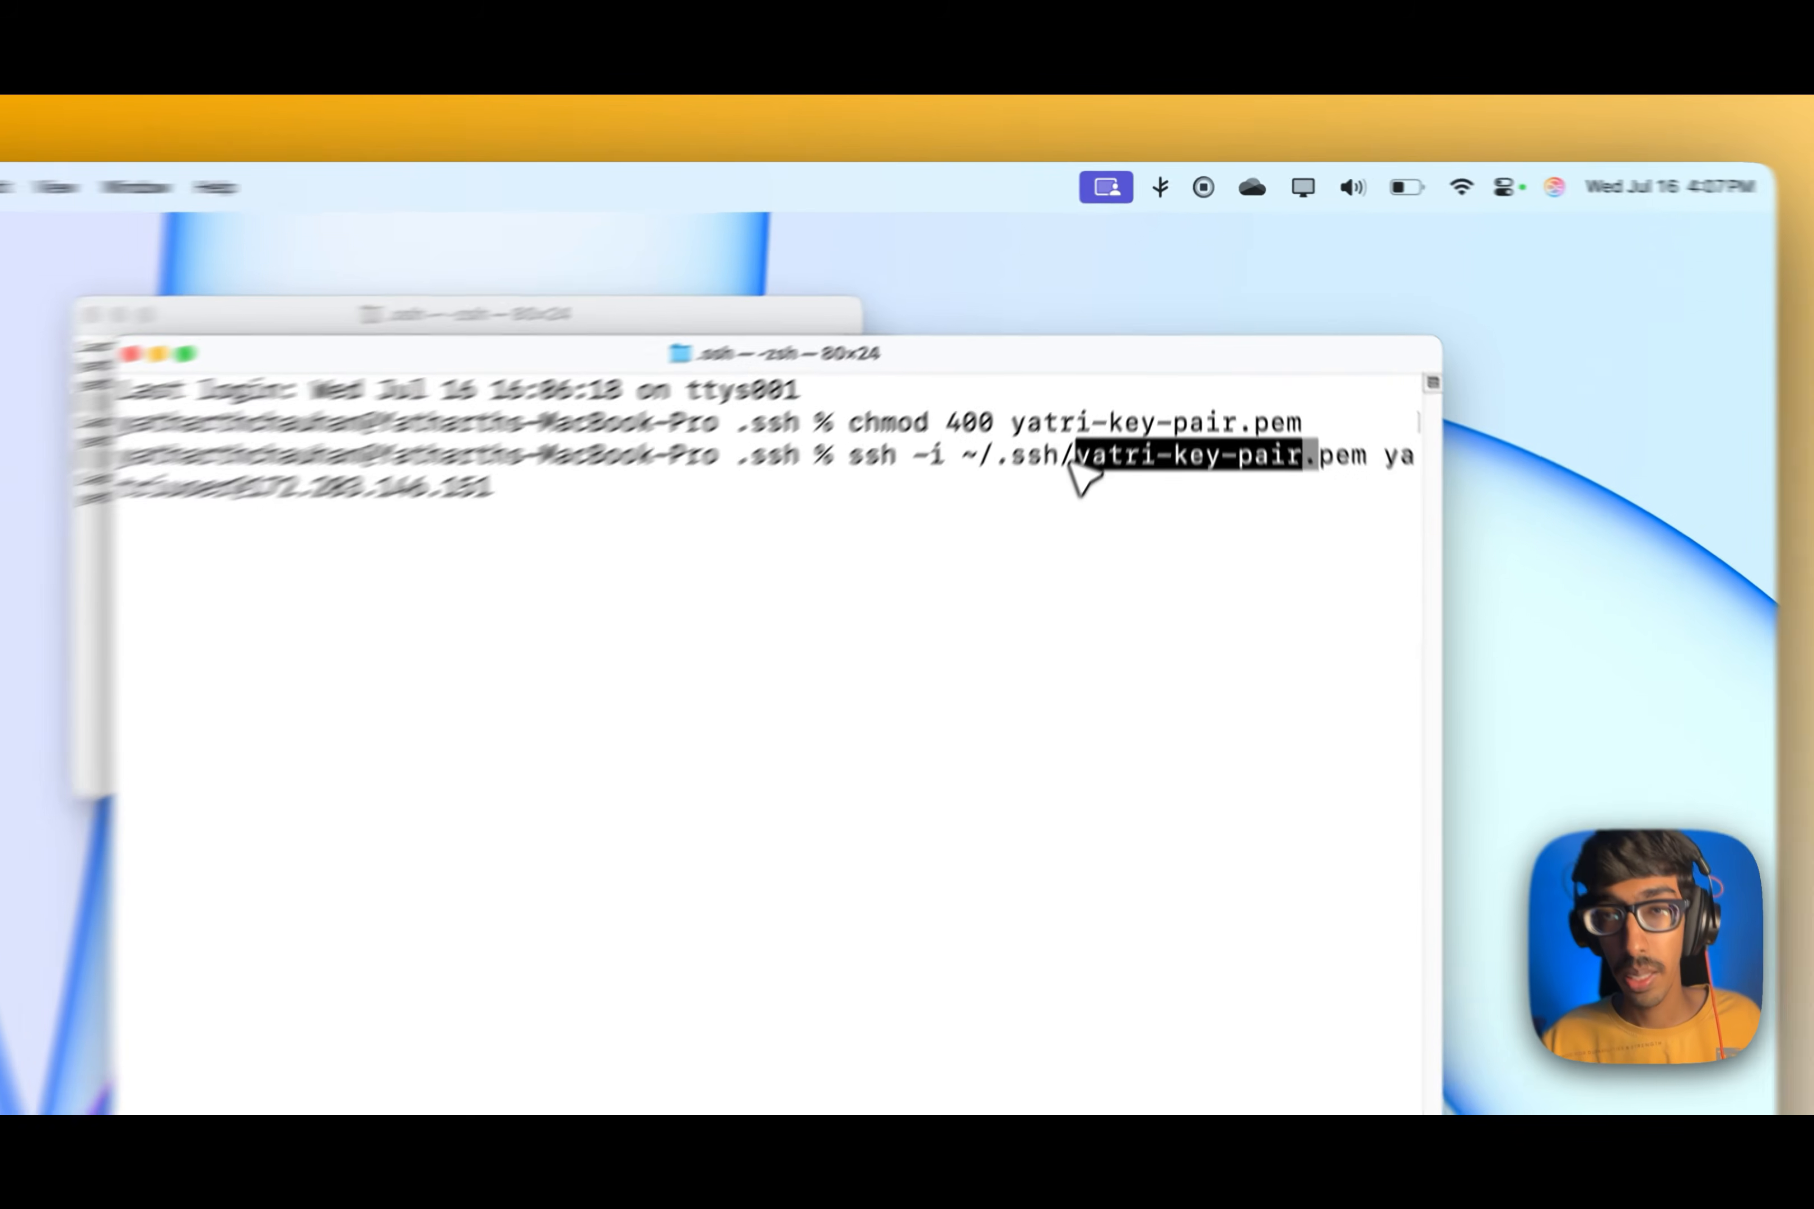
Run the SSH command to connect to the virtual machine and accept the host's authenticity with yes
key(Return)
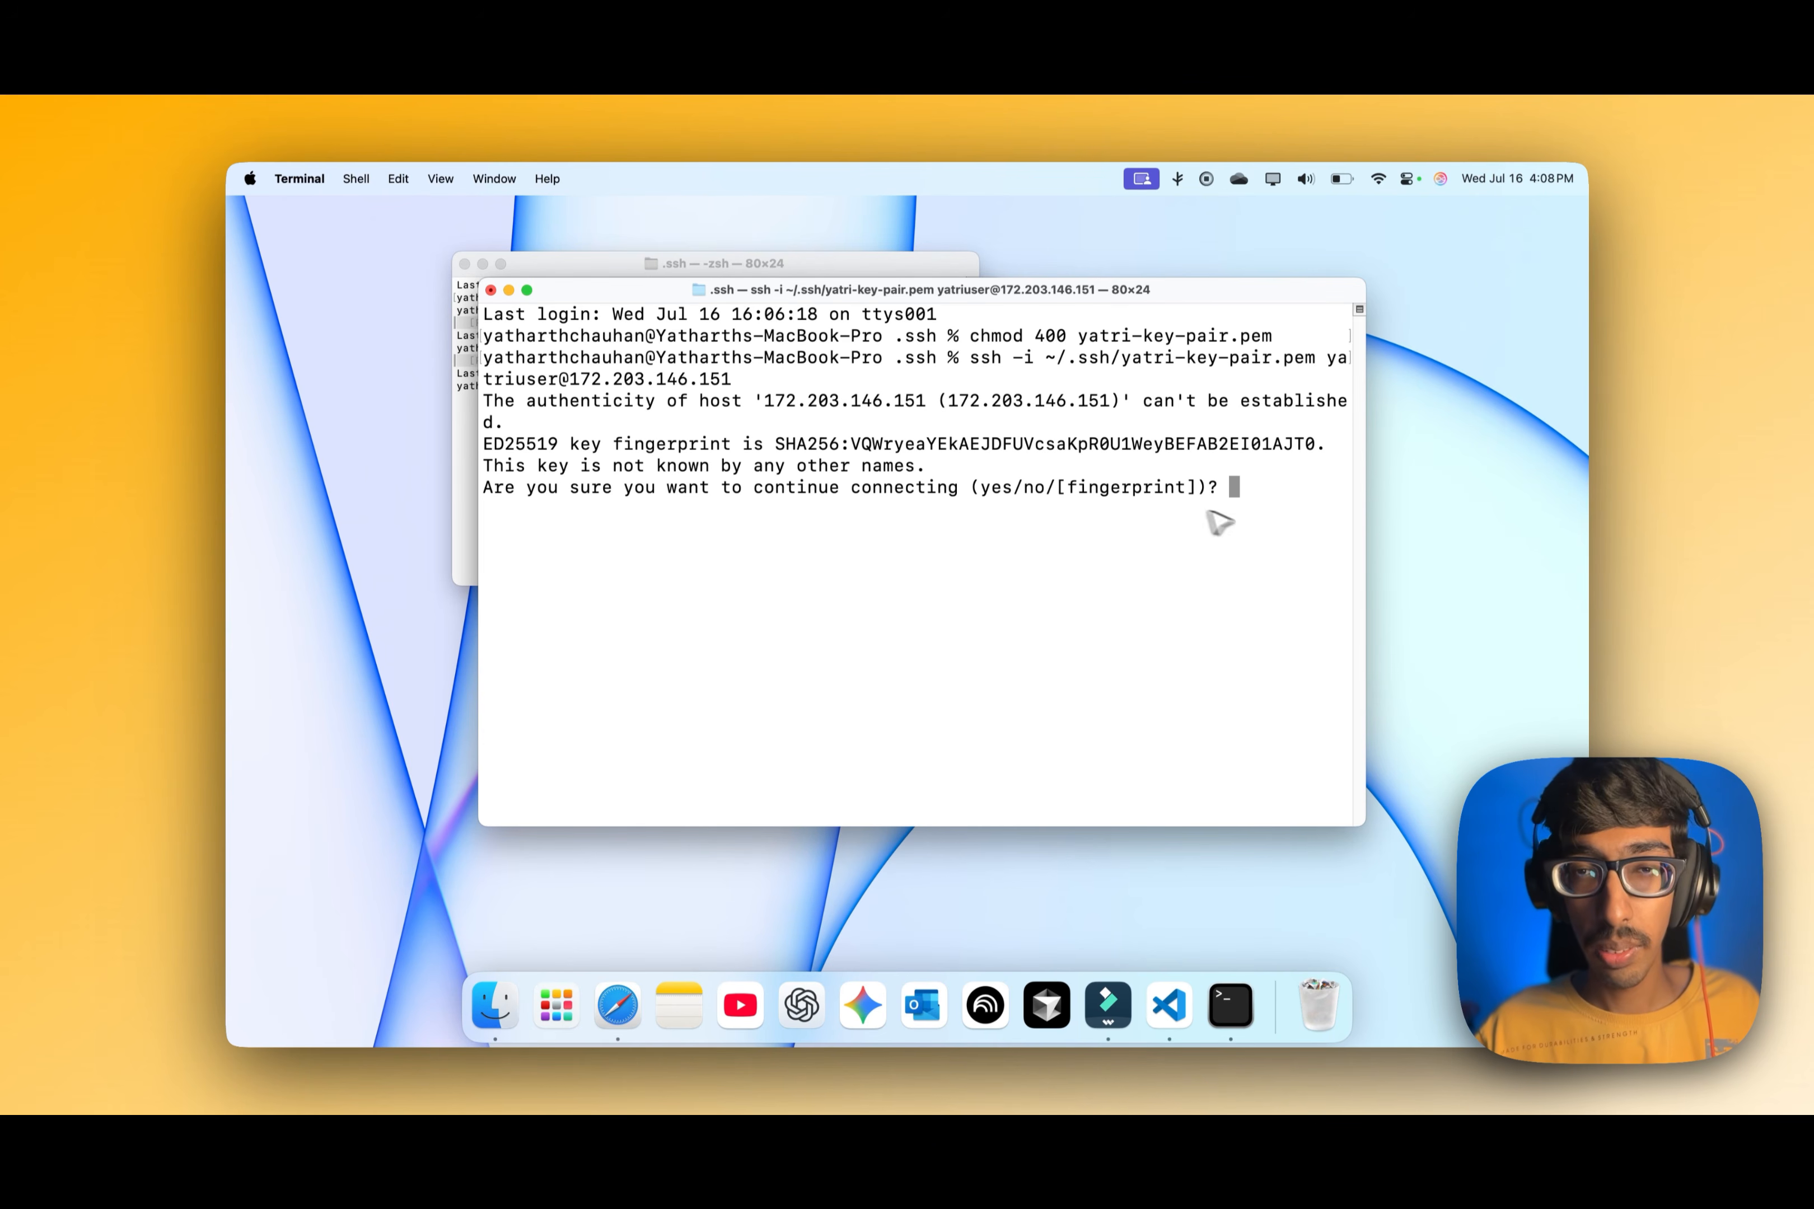
text(yes)
key(Return)
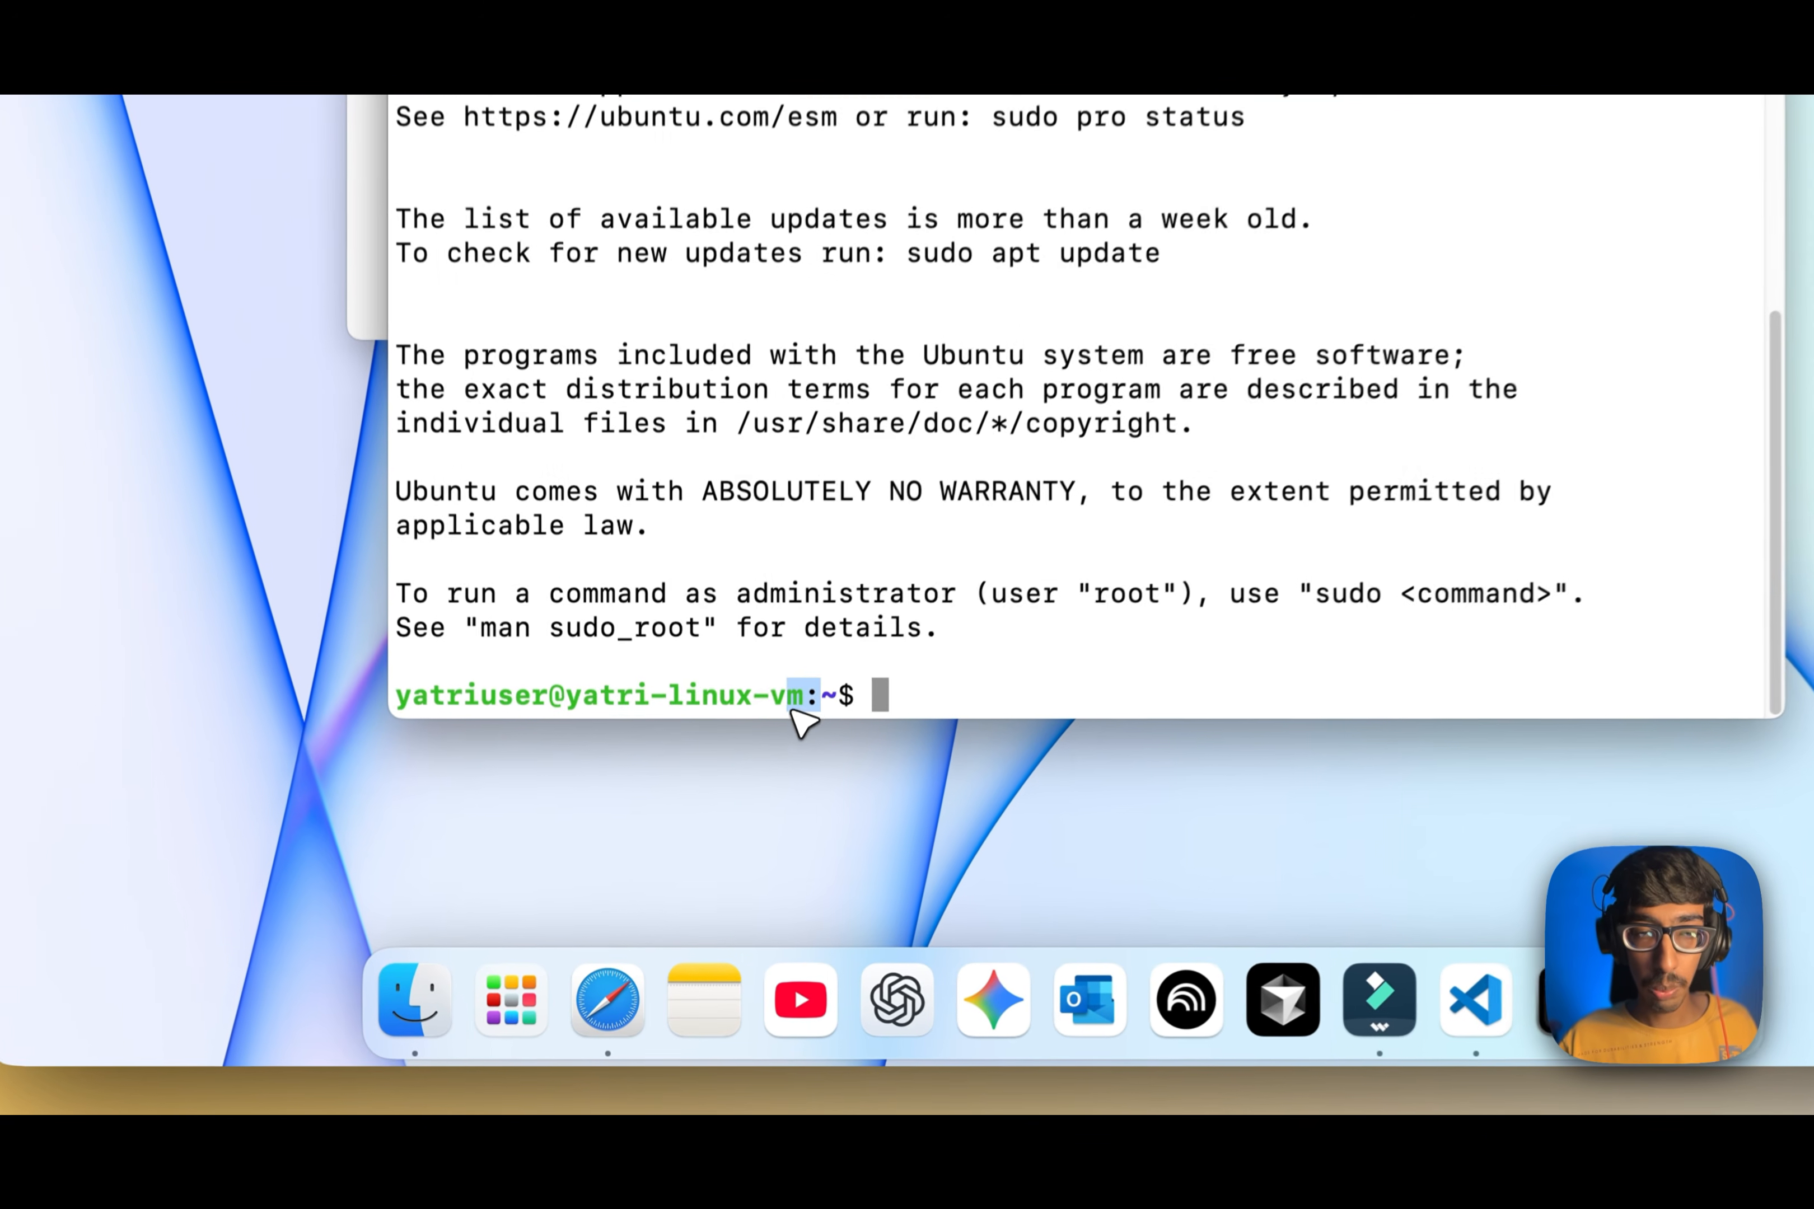
drag(739, 811, 570, 822)
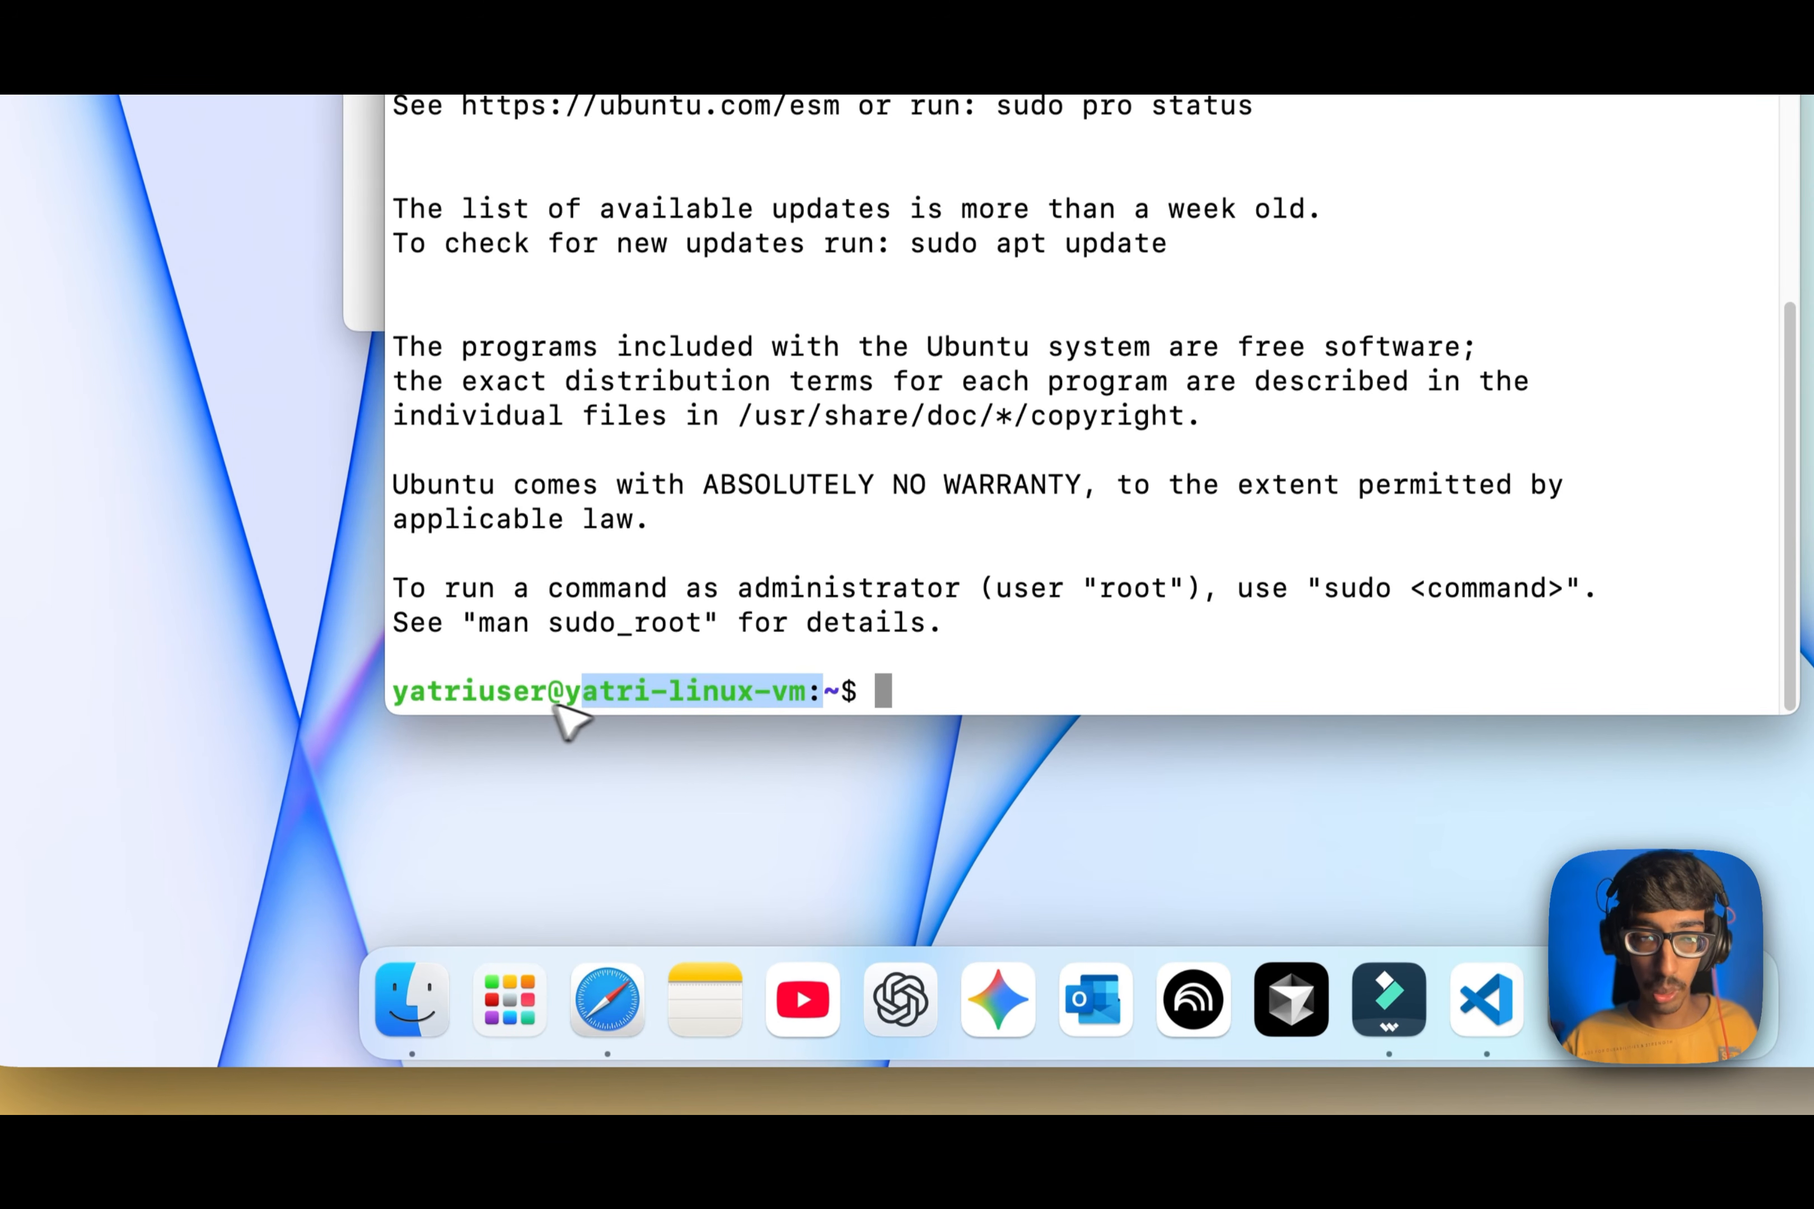
drag(399, 706, 499, 707)
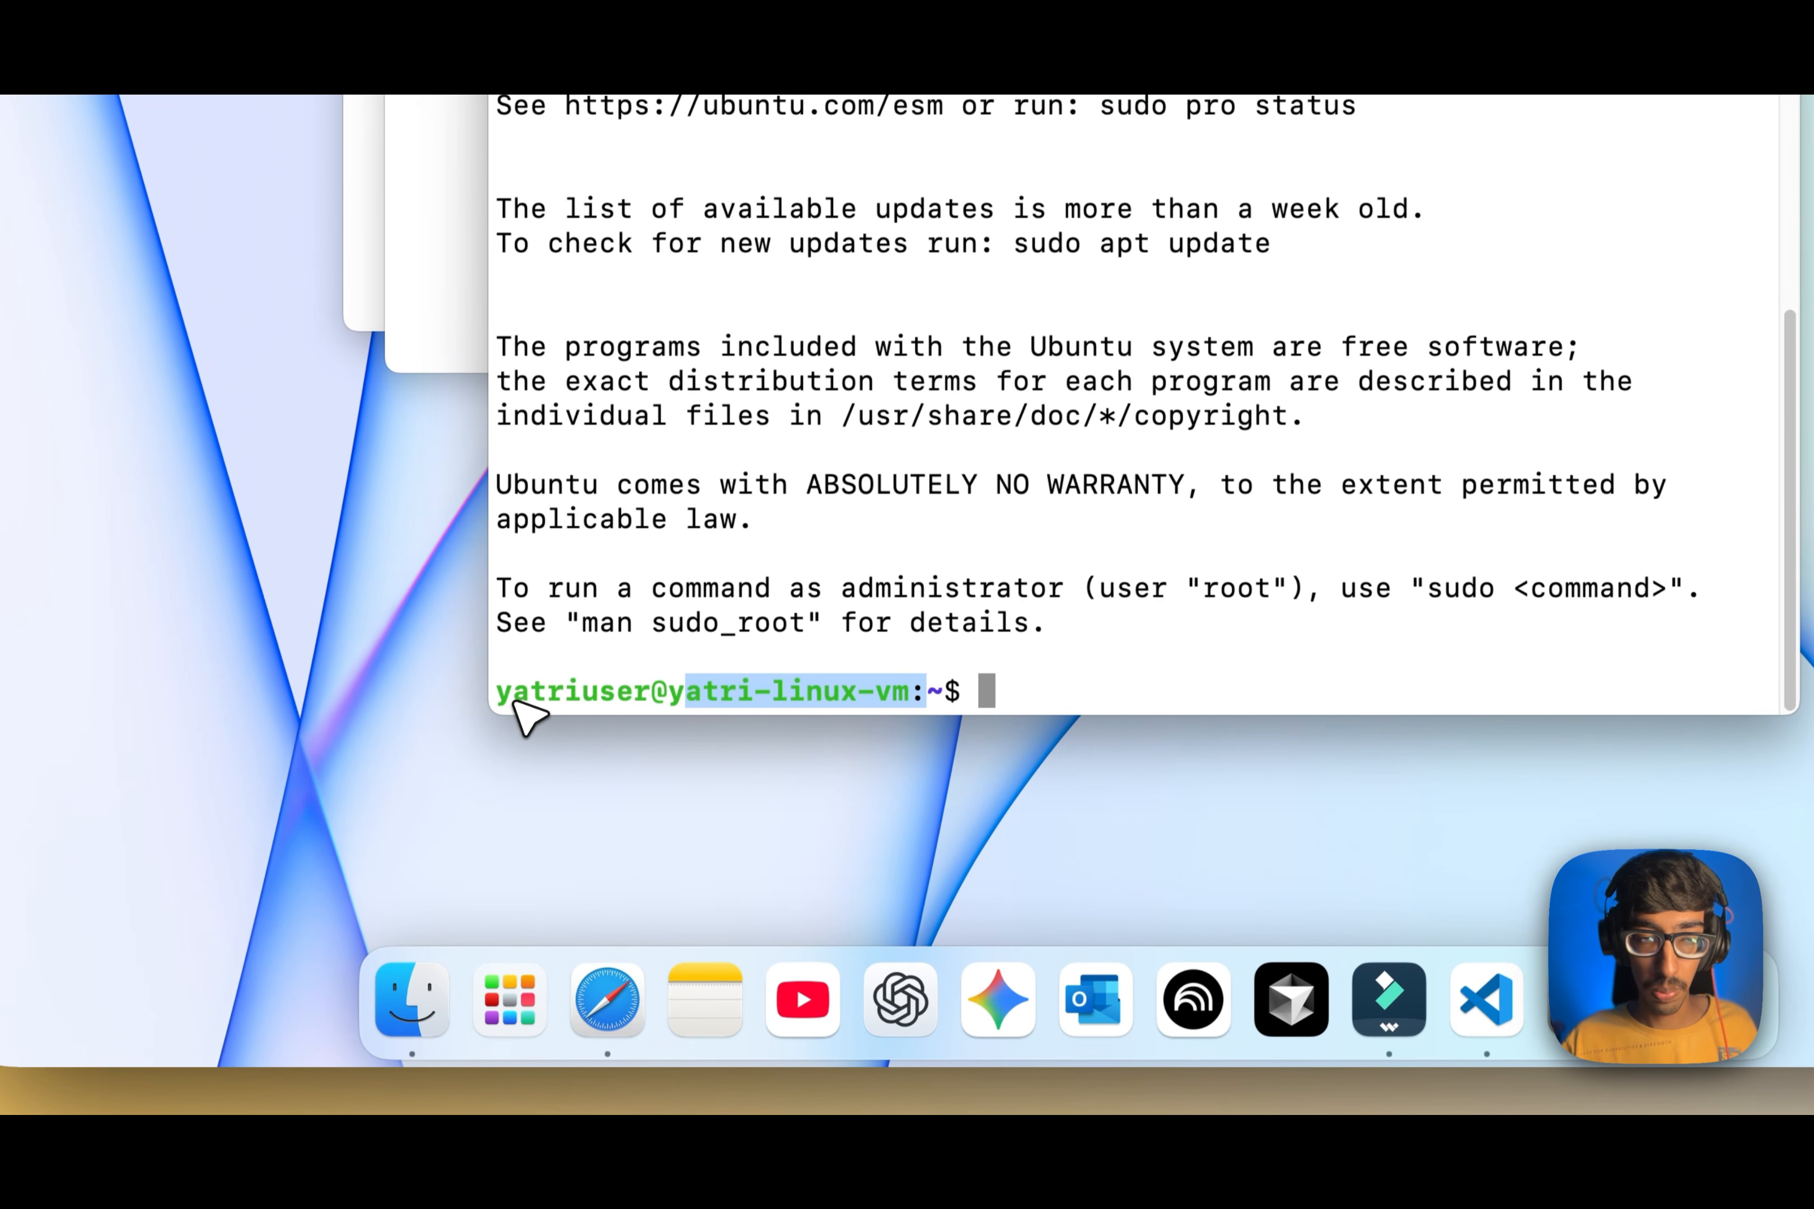
double_click(516, 700)
click(1029, 685)
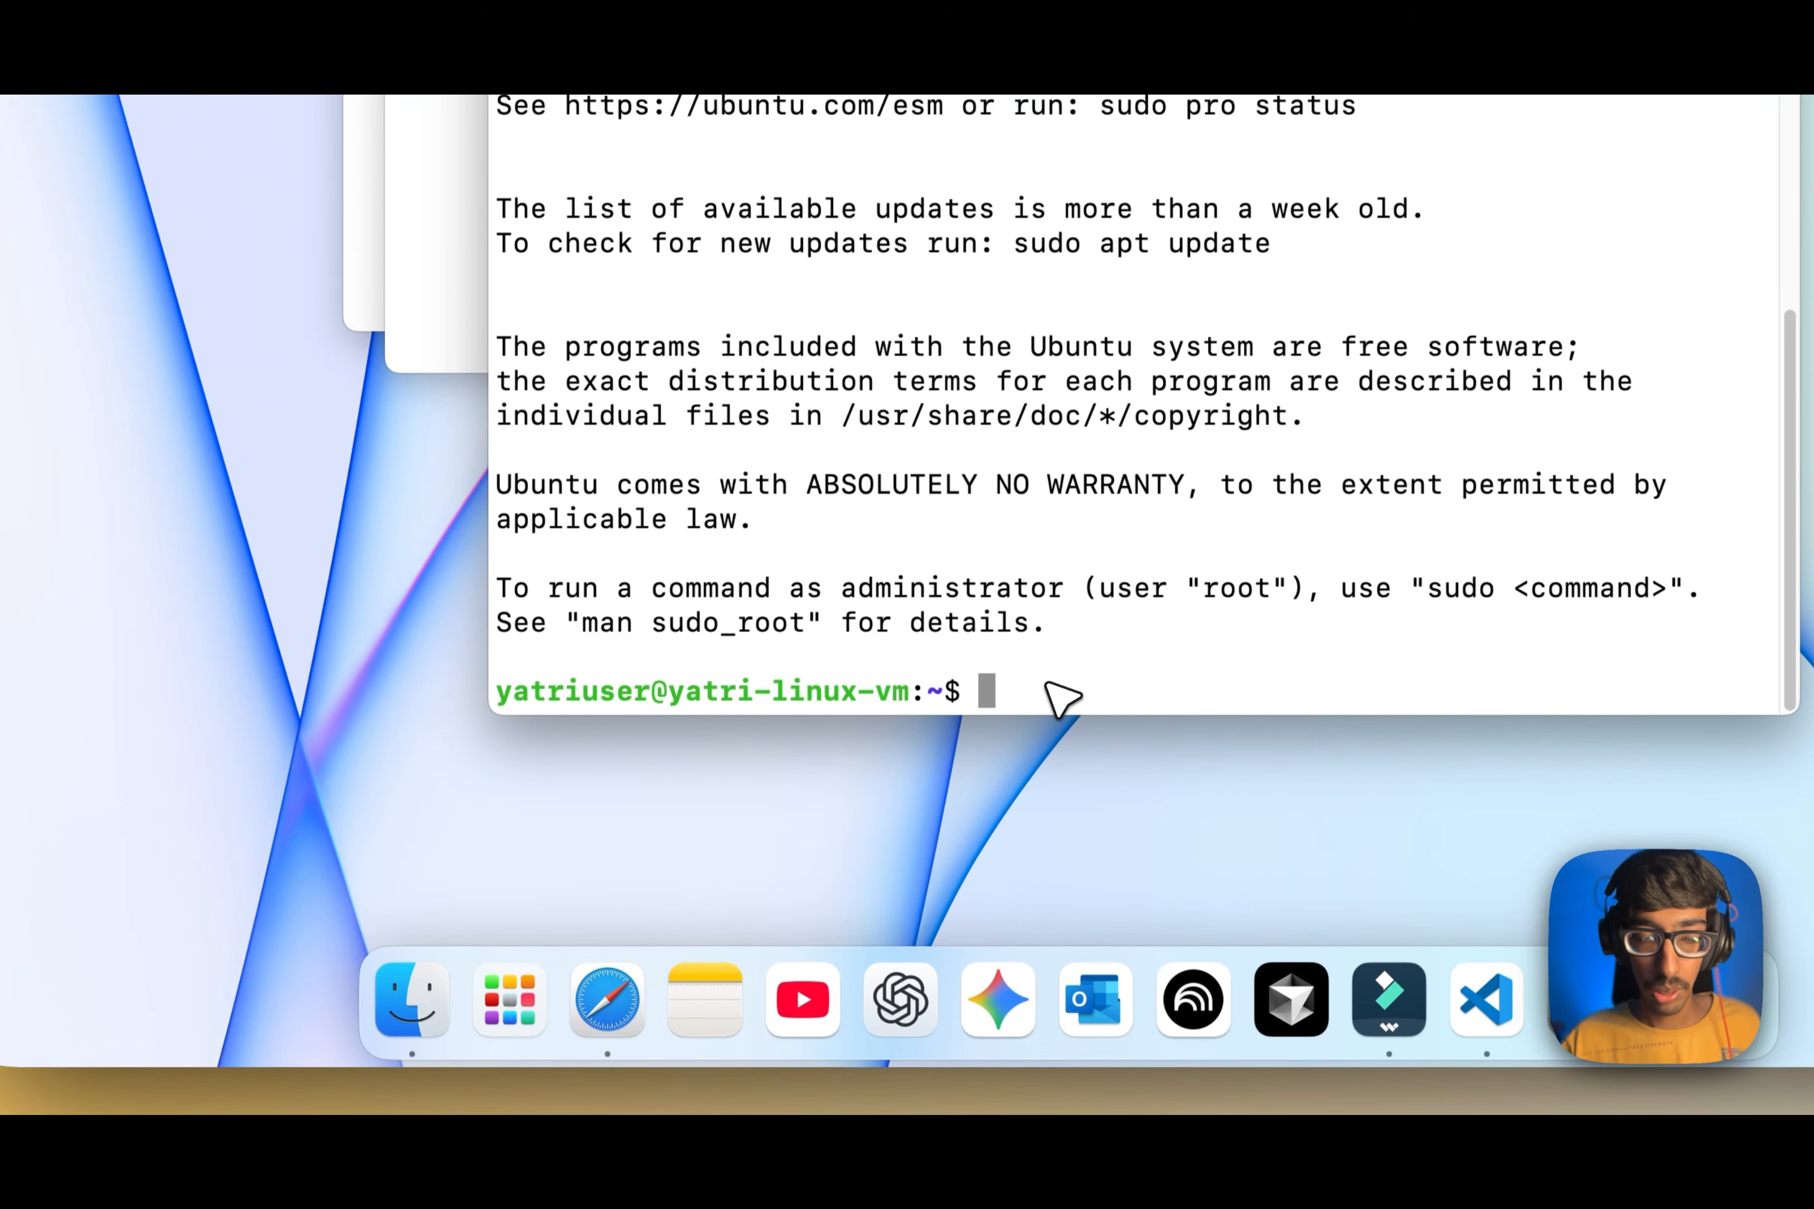
List the remote home folder with ls, move up one level with cd .., and list the /home directory
text(ls)
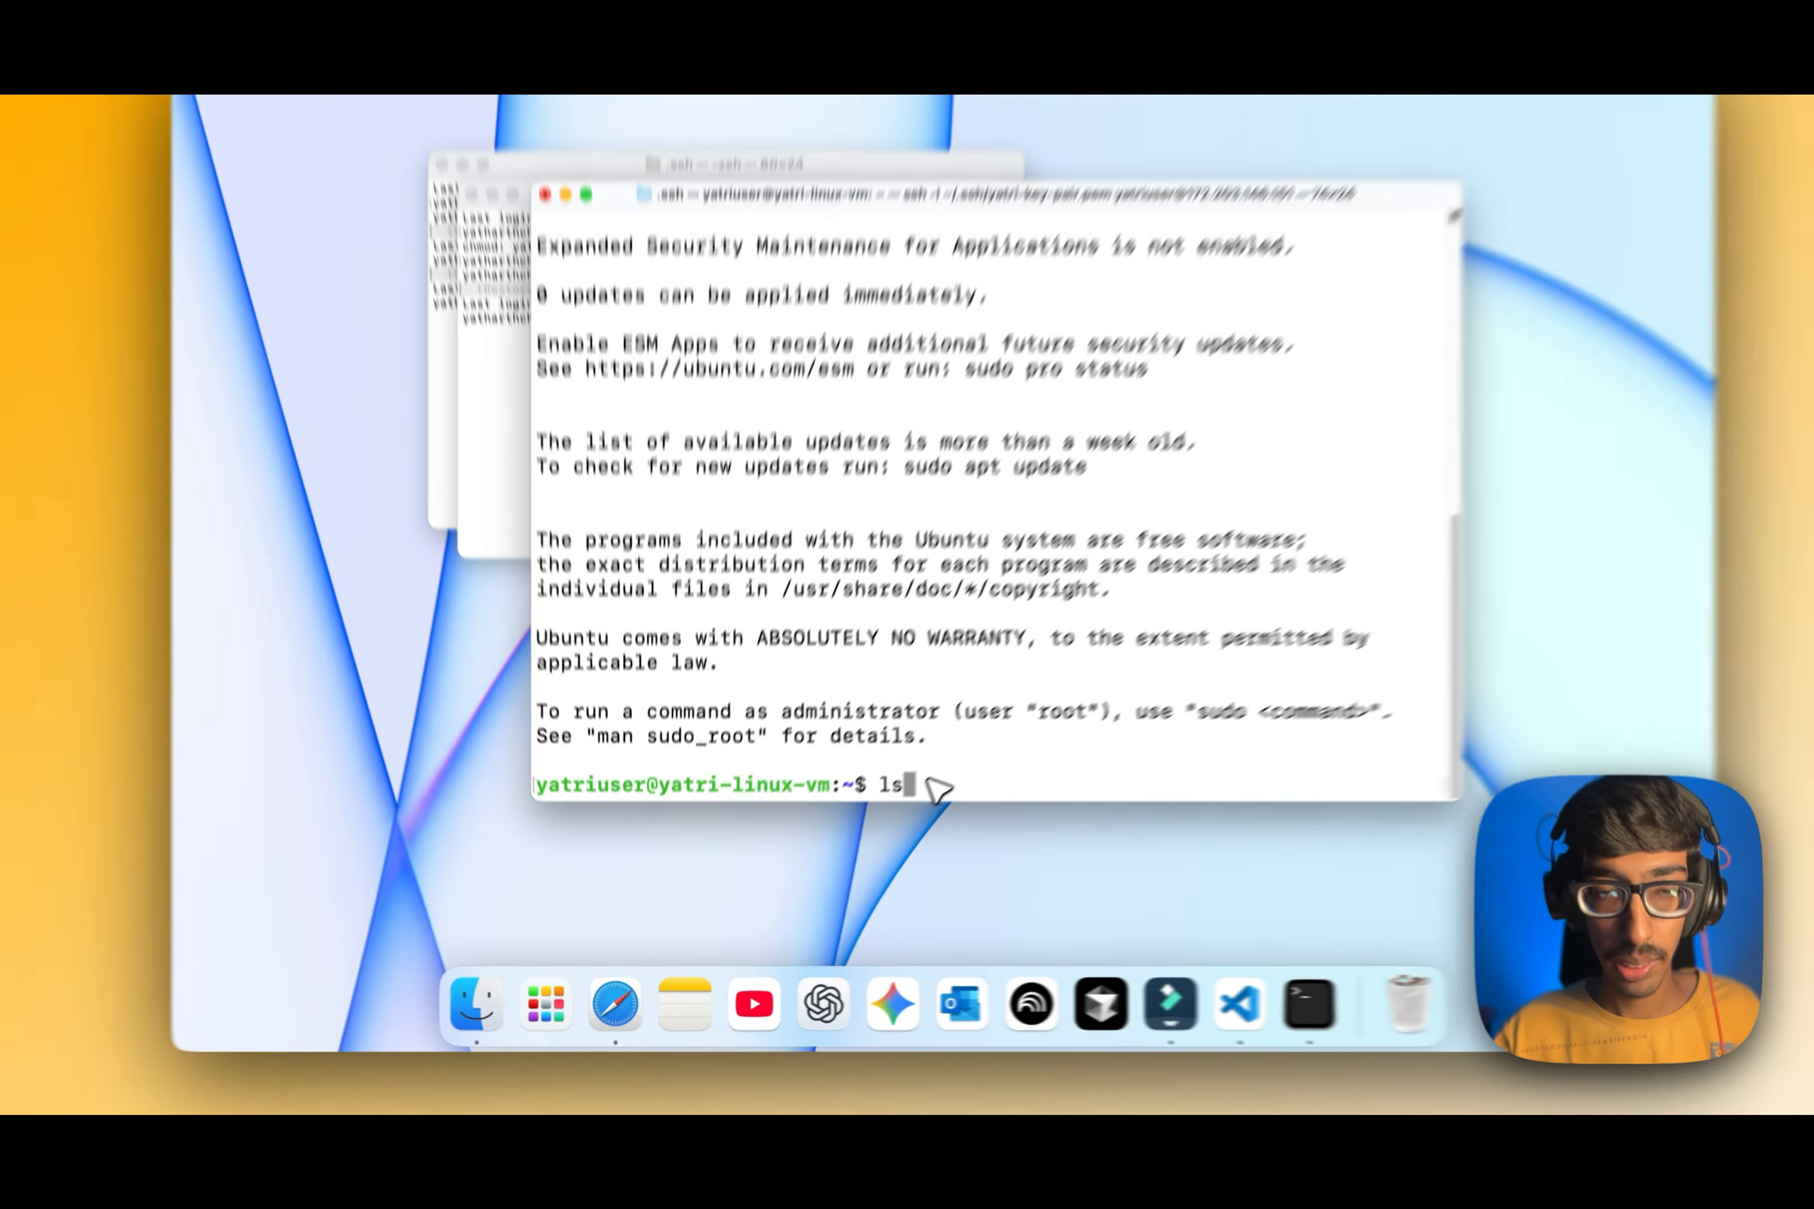
key(Return)
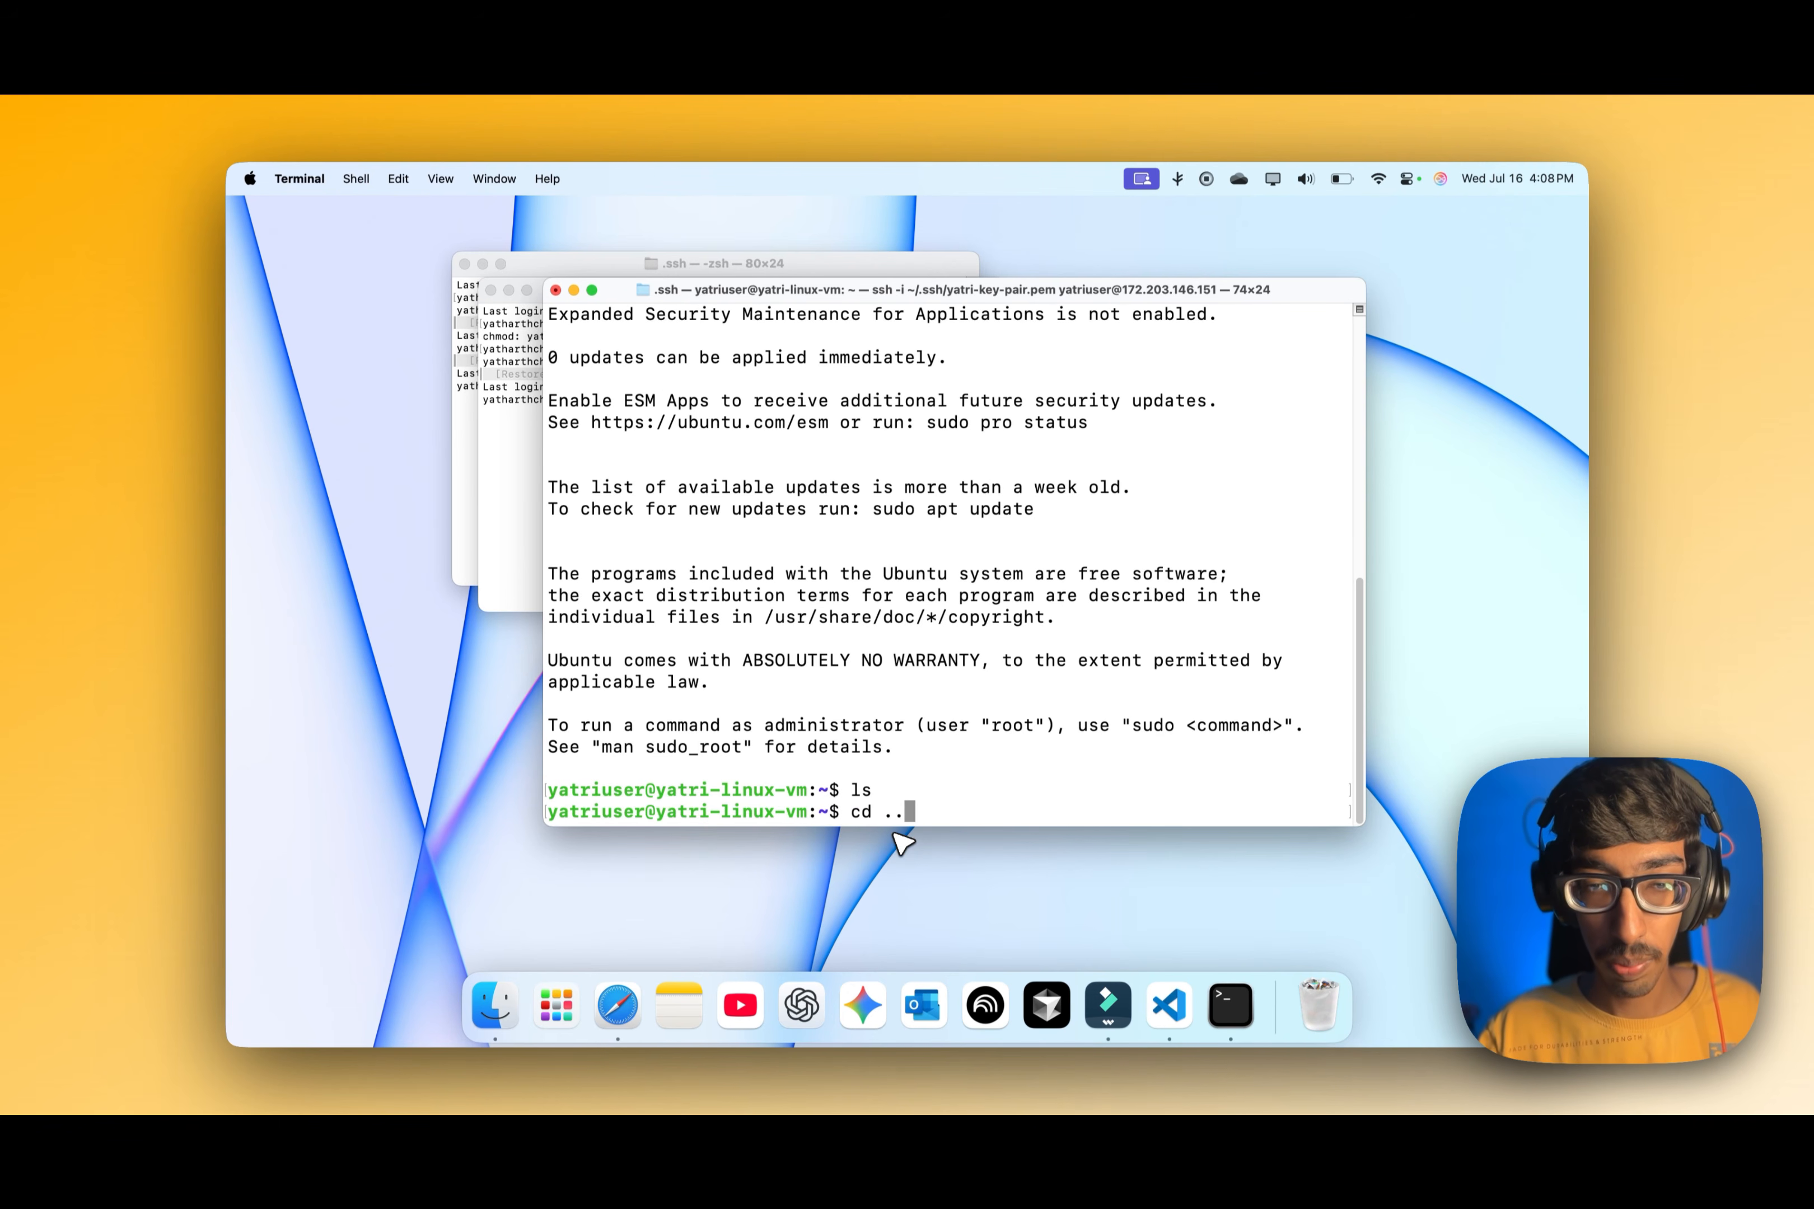
text(cd ..)
key(Return)
text(ls)
key(Return)
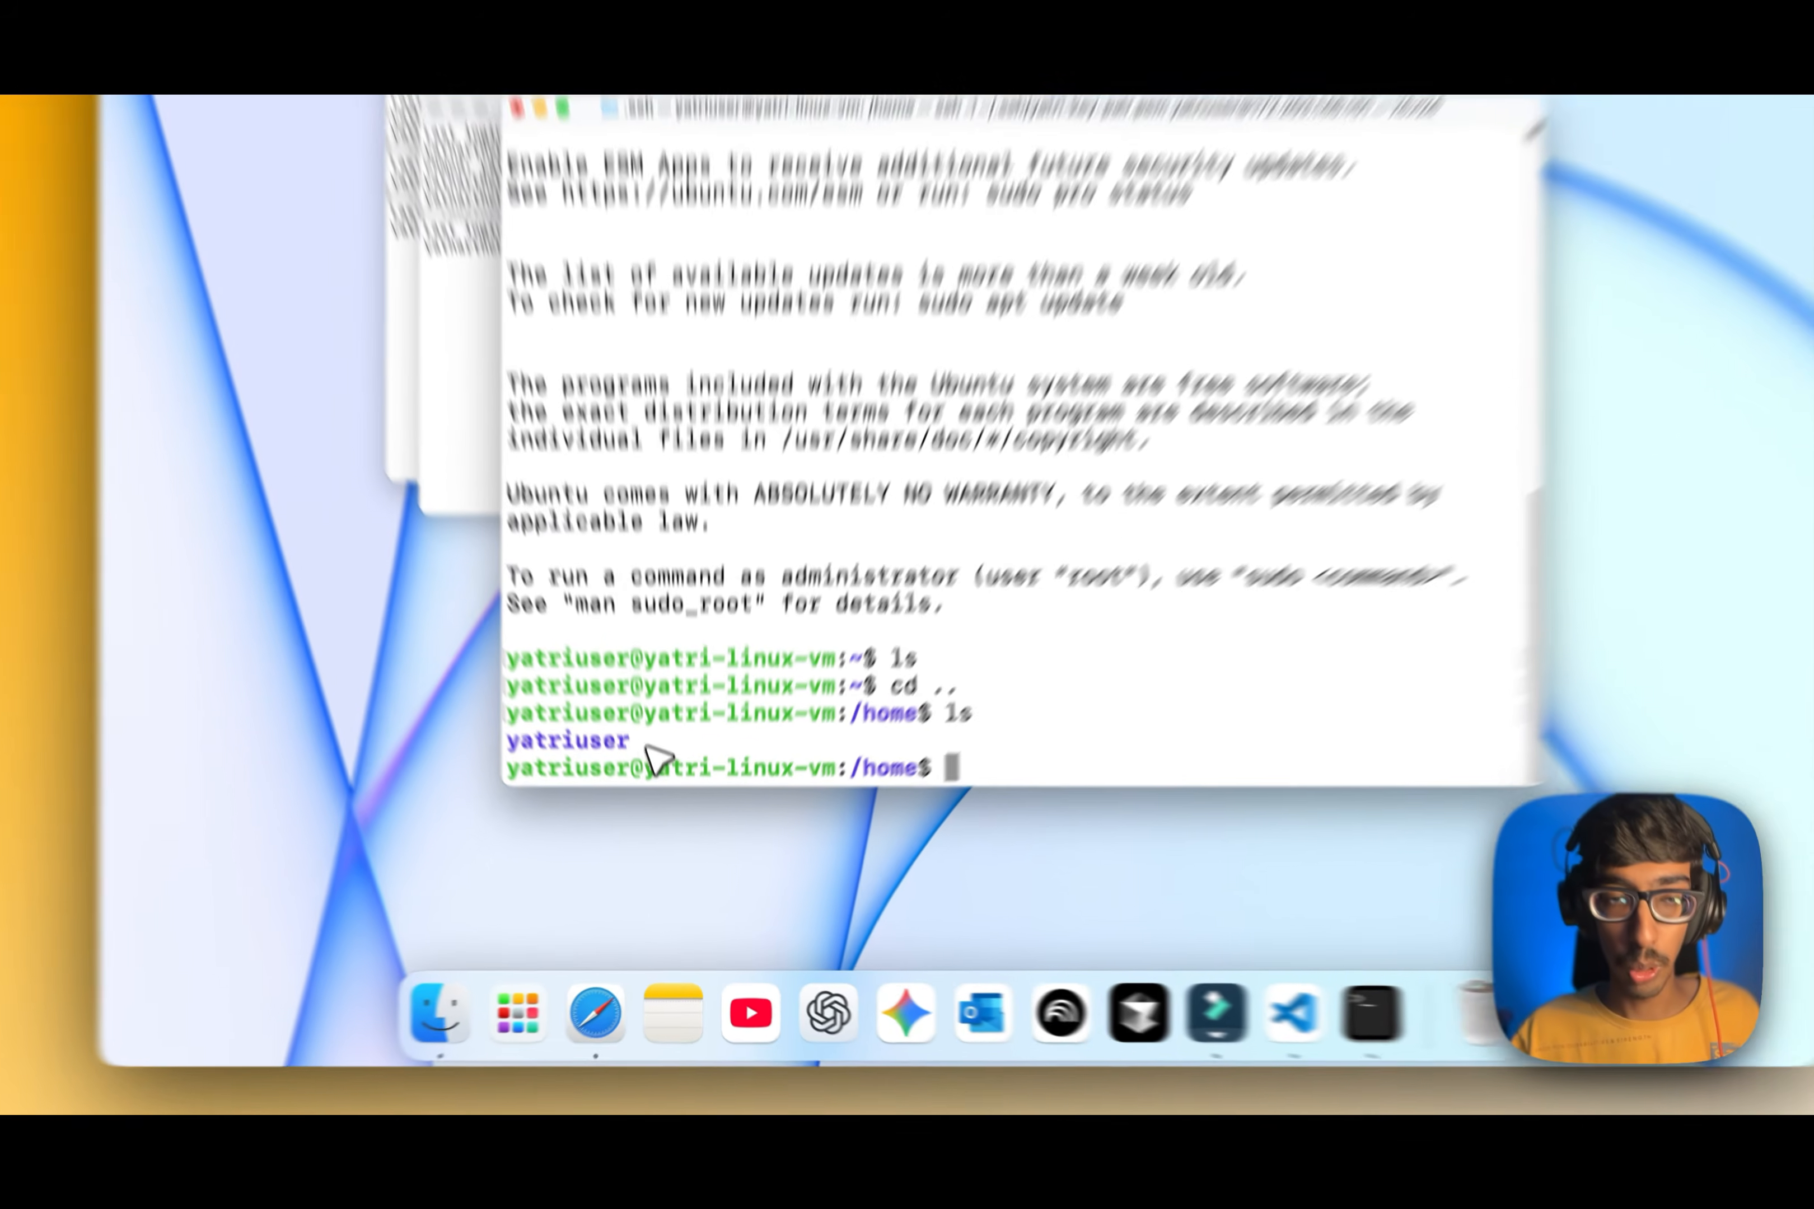
drag(654, 794, 557, 795)
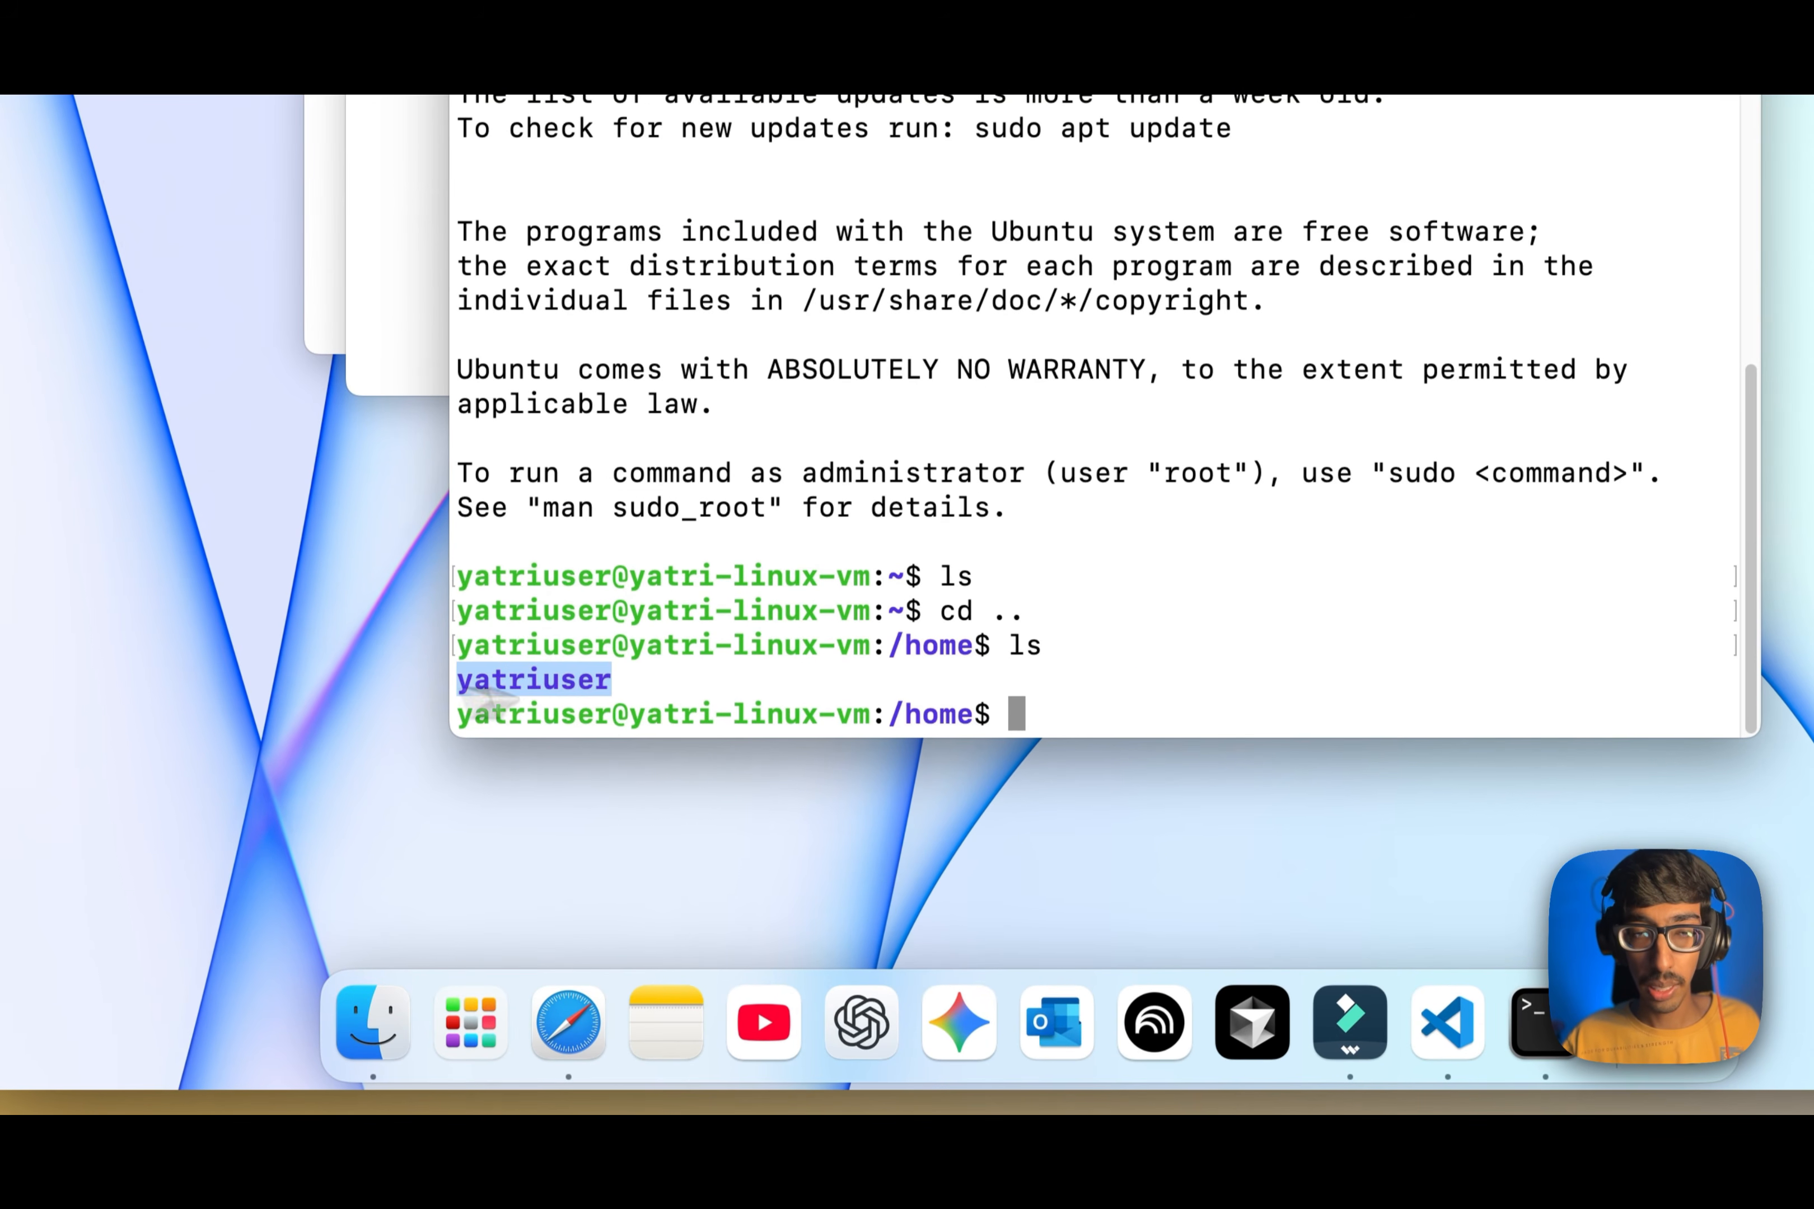
click(1075, 695)
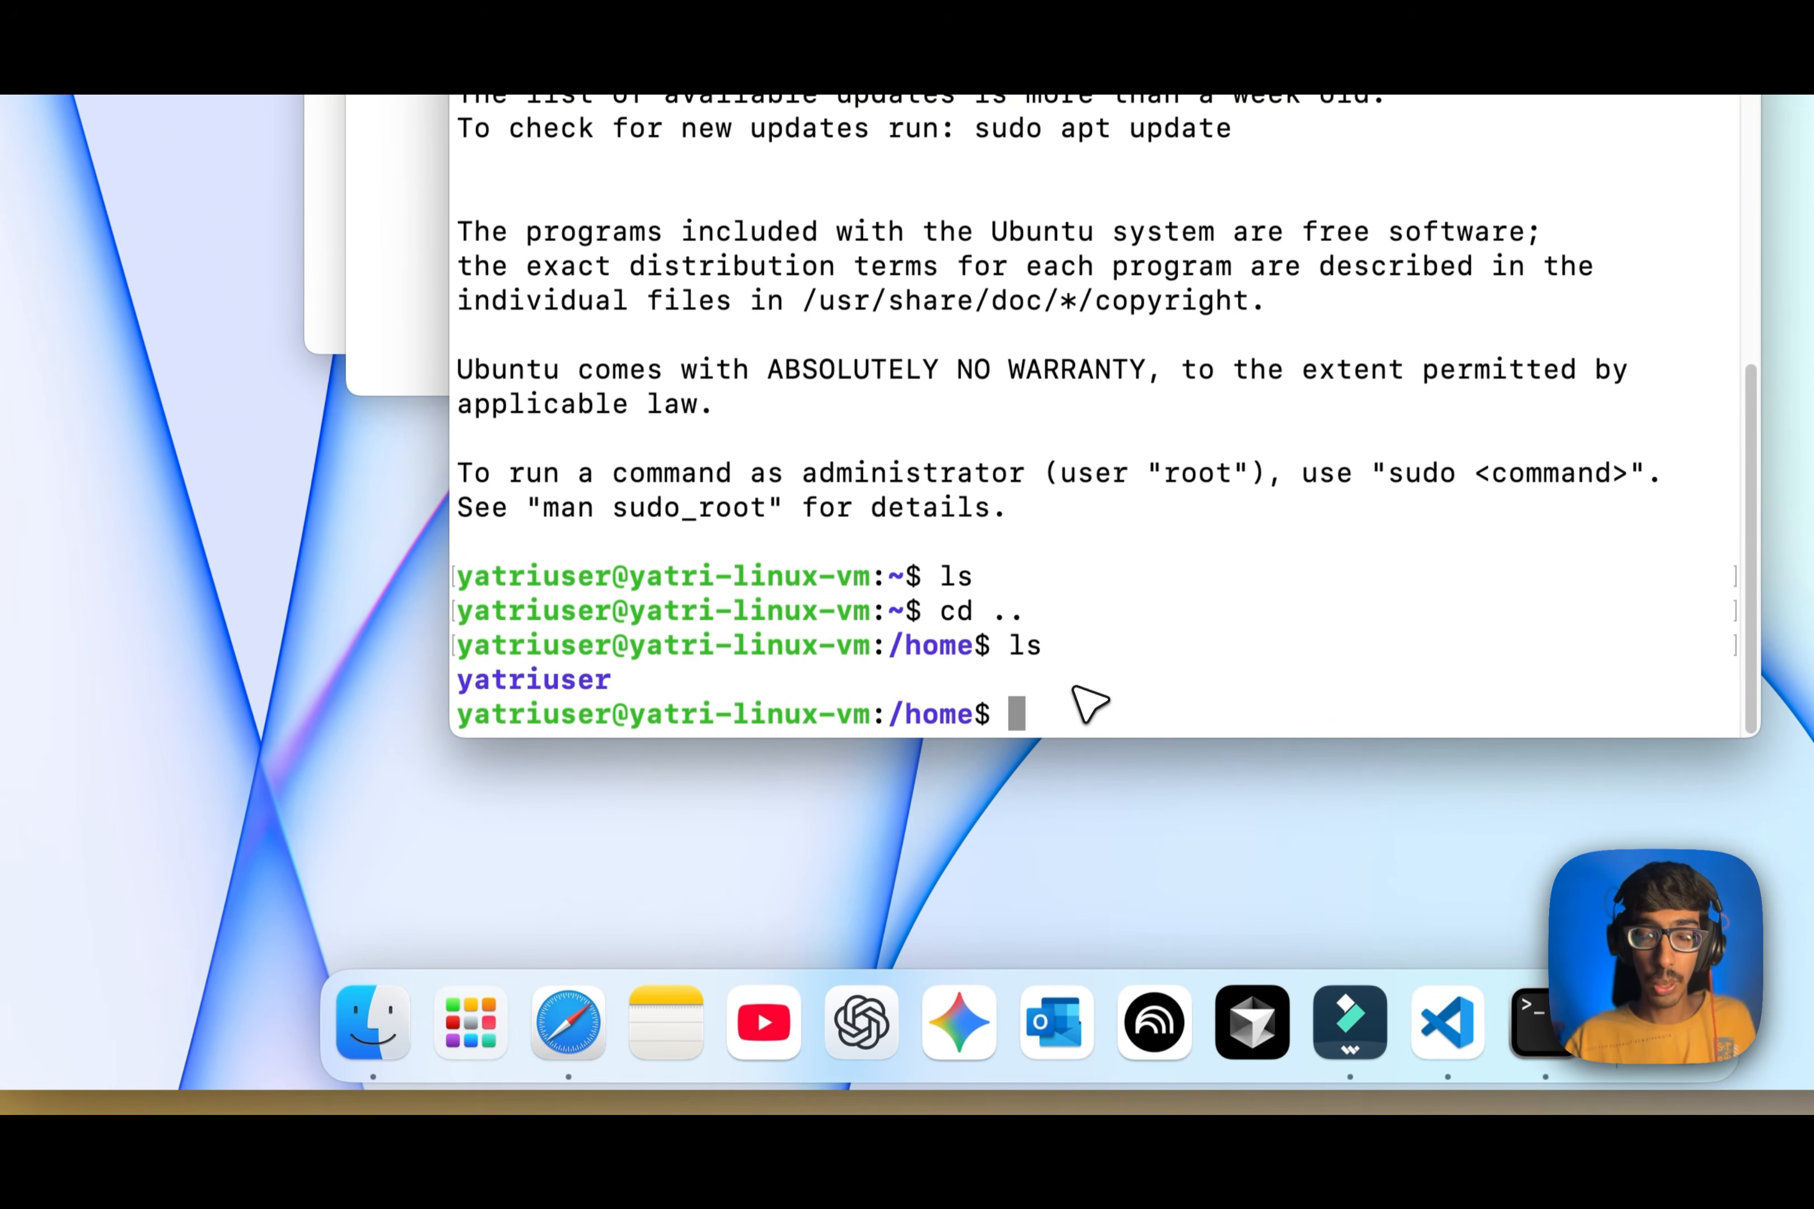